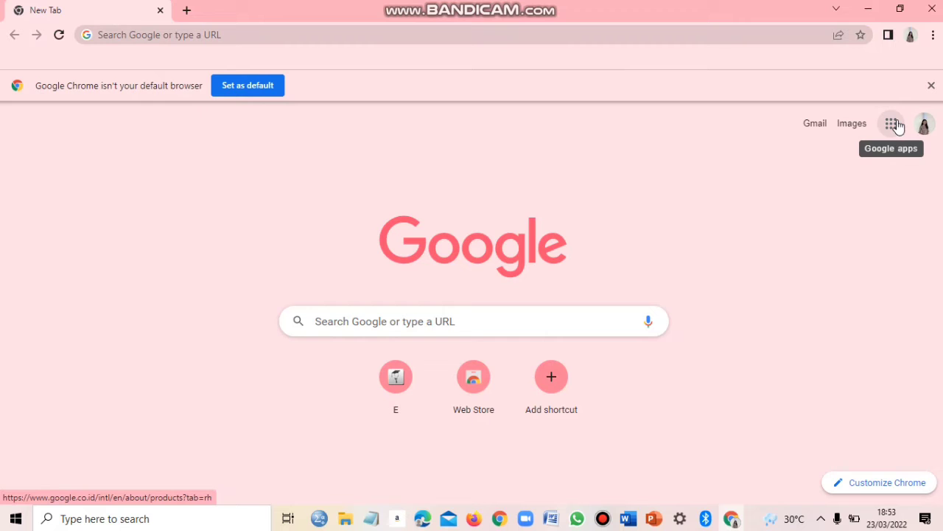
- Open Google Drive and create a blank Google Forms form from it
{"action": "left_click", "coordinate": [893, 125]}
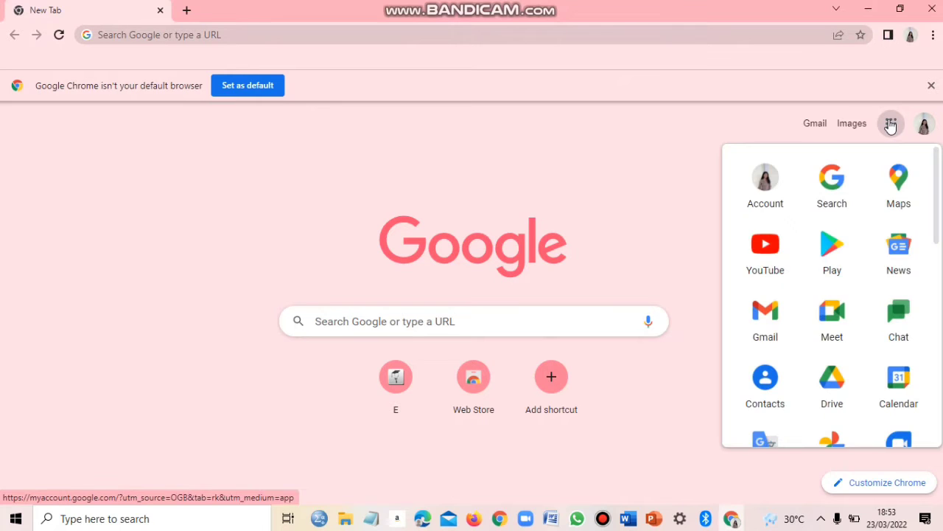
{"action": "left_click", "coordinate": [838, 393]}
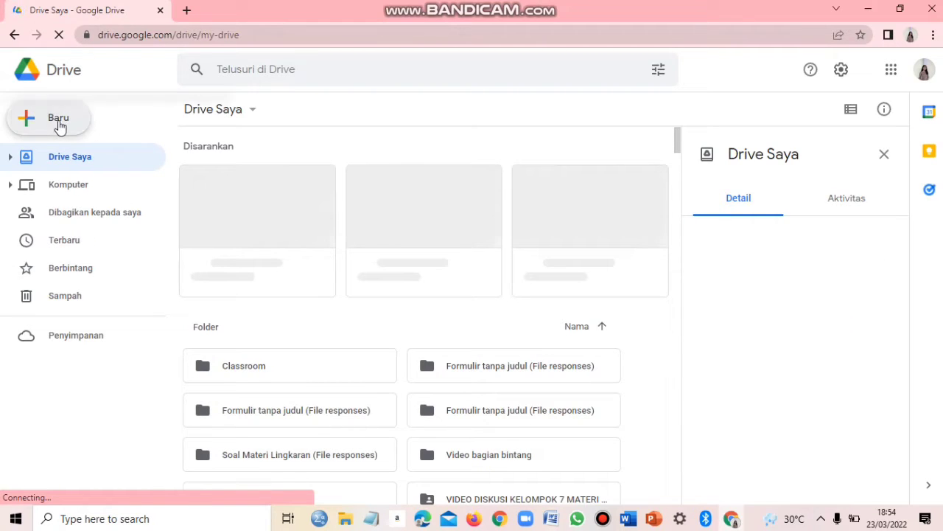
{"action": "left_click", "coordinate": [59, 125]}
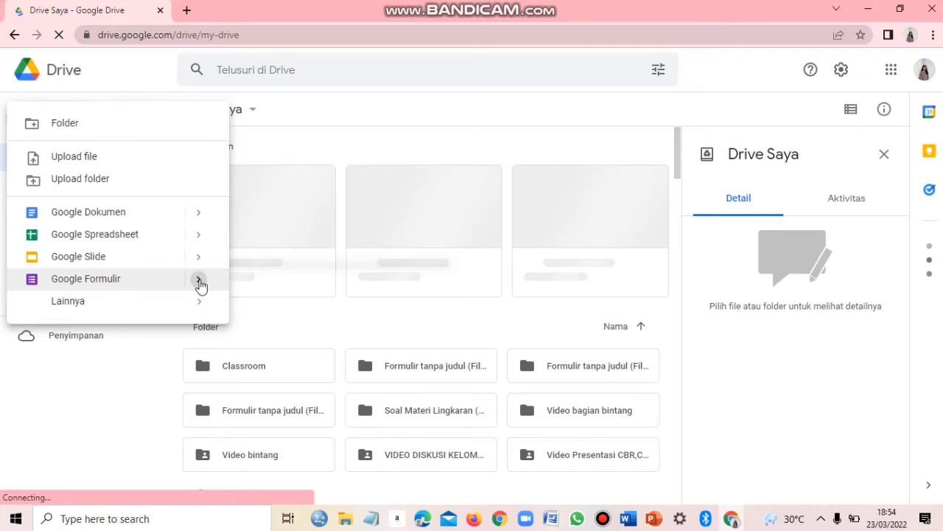
{"action": "left_click", "coordinate": [199, 281]}
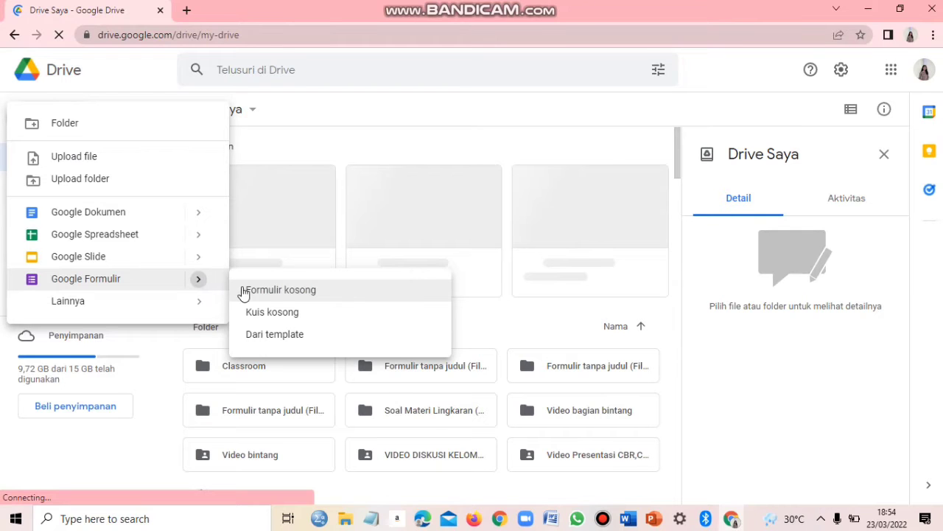
{"action": "left_click", "coordinate": [297, 294]}
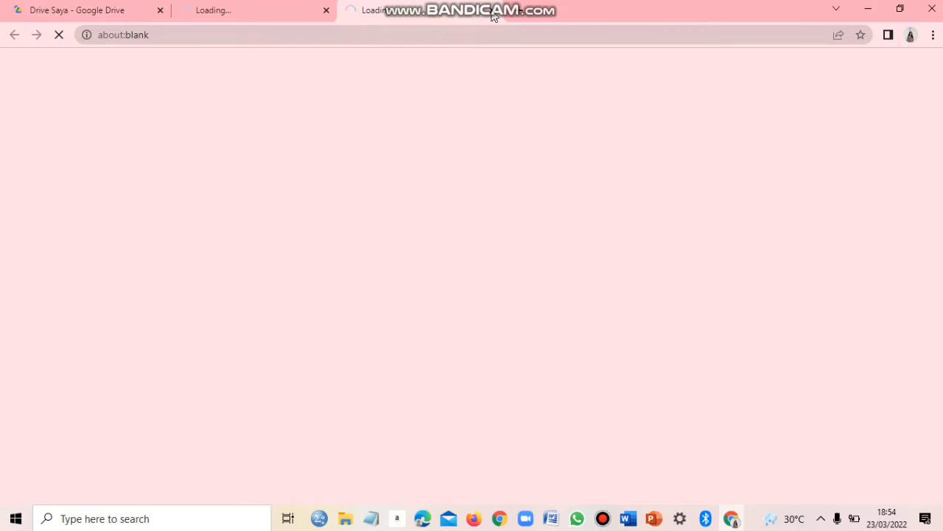
{"action": "left_click", "coordinate": [214, 10]}
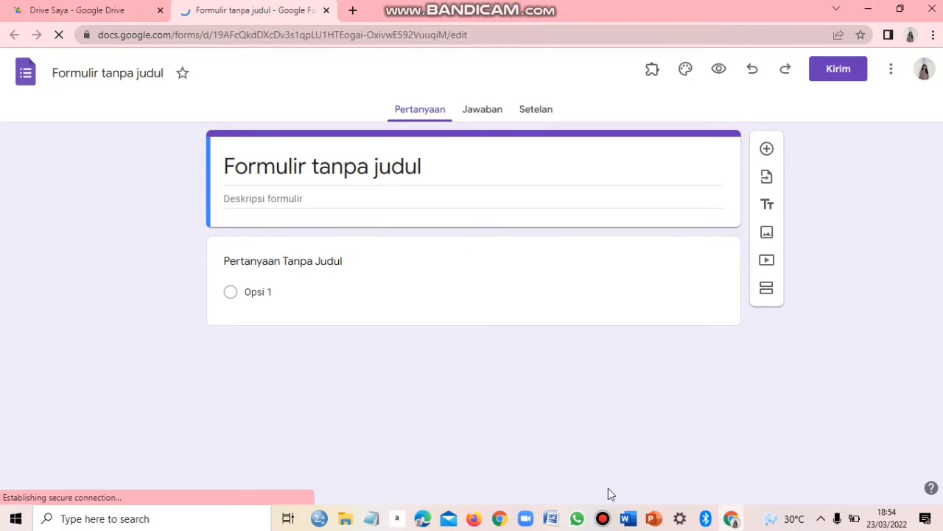
- Replace the form's placeholder title with "Soal Materi Lingkaran"
{"action": "left_click_drag", "start_coordinate": [442, 169], "coordinate": [226, 170]}
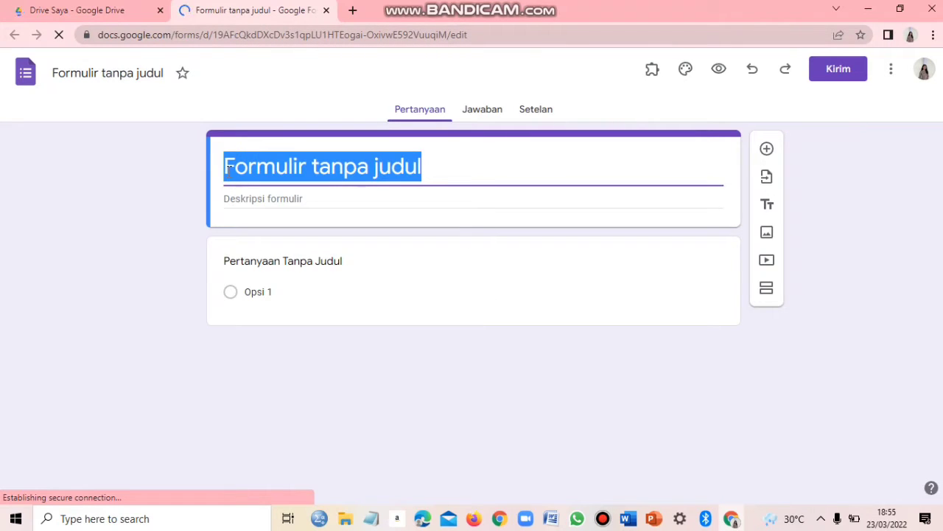
{"action": "type", "text": "Soal"}
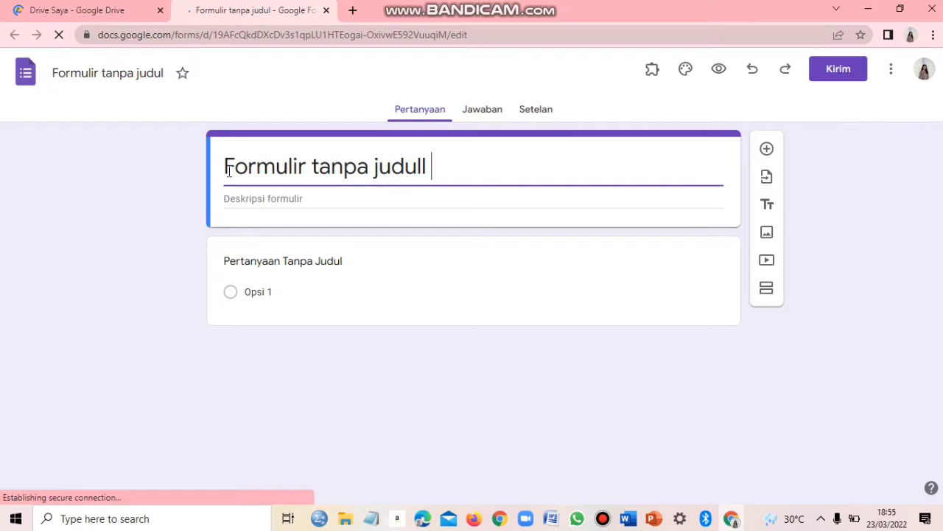
{"action": "left_click_drag", "start_coordinate": [432, 168], "coordinate": [218, 170]}
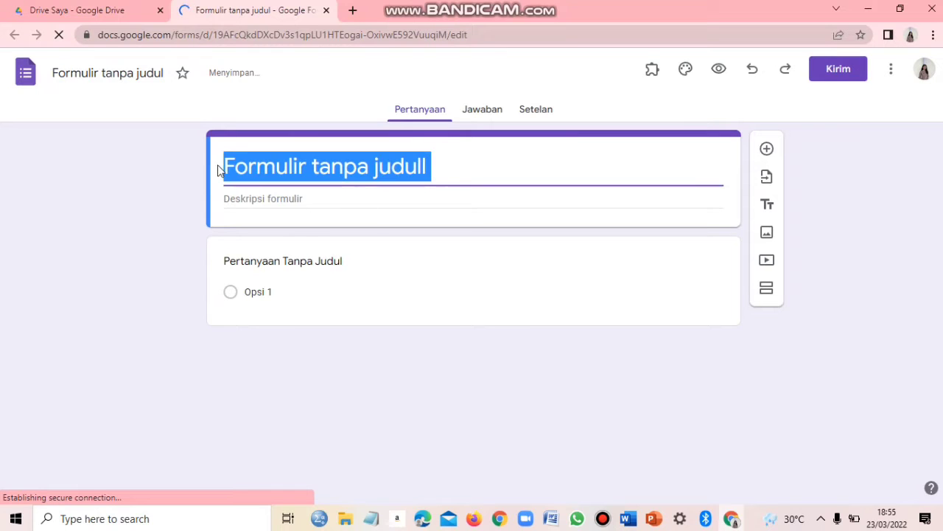
{"action": "type", "text": "Soal Mat"}
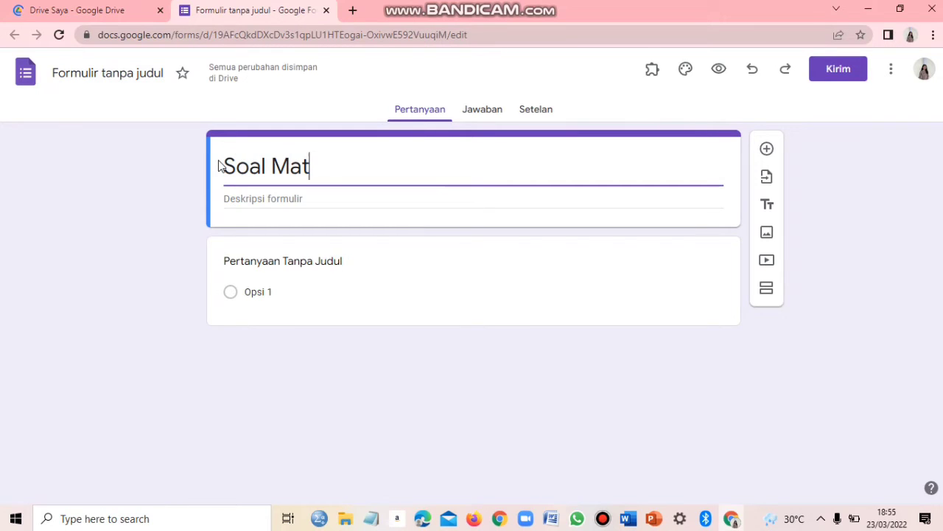
{"action": "type", "text": "eri Lingkaran"}
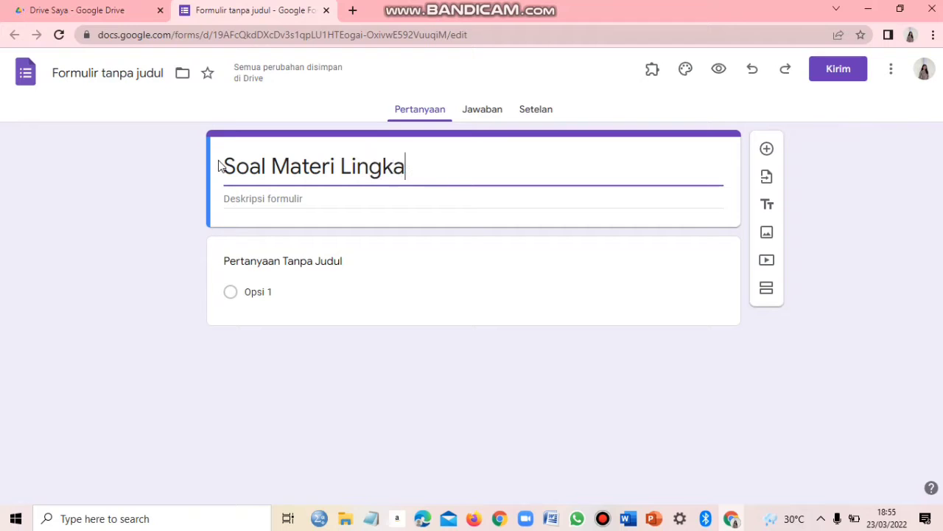
- Enter "Matematika Kelas VIII" as the form description
{"action": "left_click", "coordinate": [244, 198]}
{"action": "type", "text": "Matematika "}
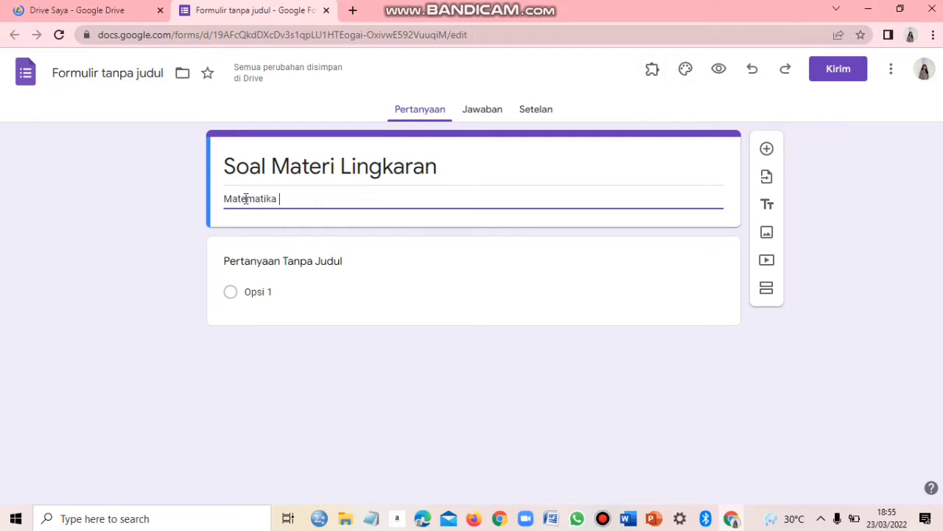
{"action": "type", "text": "Kelas VIII"}
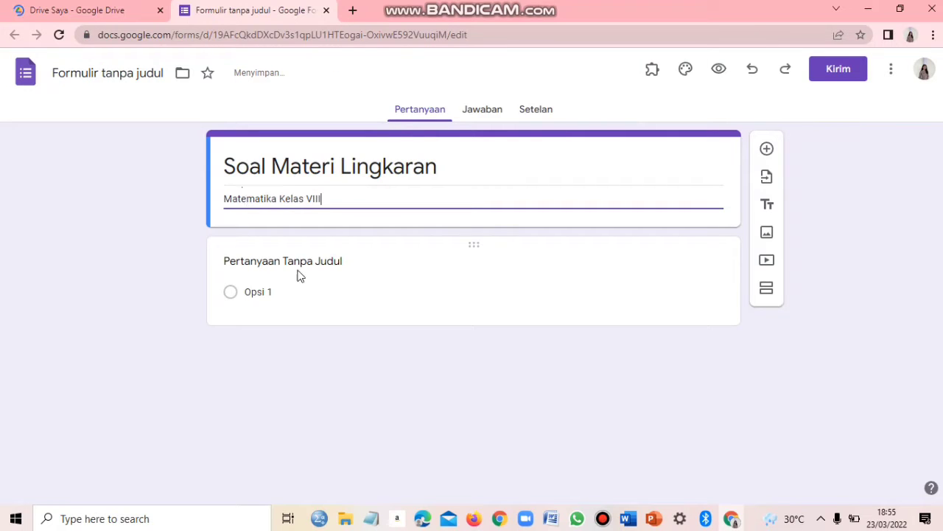
- Replace the first question's placeholder text with "Nama" as a short-answer question
{"action": "left_click", "coordinate": [370, 278]}
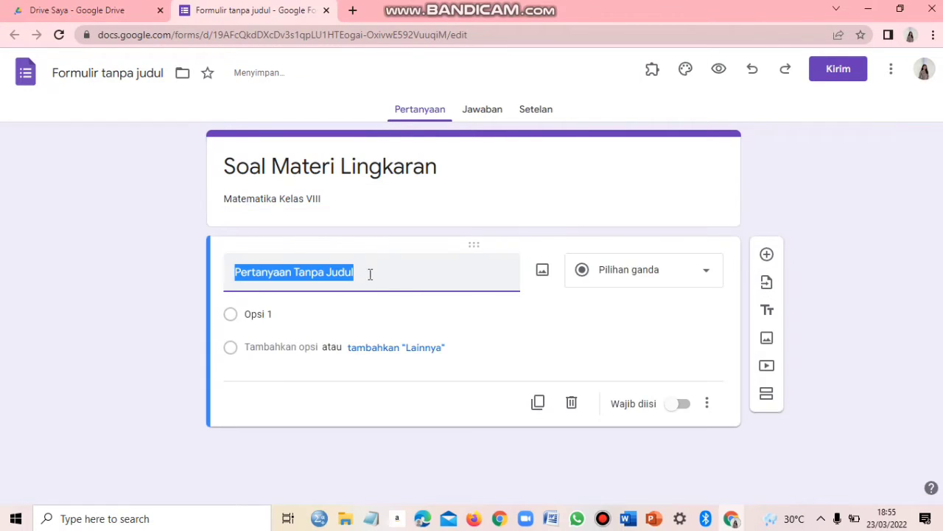
{"action": "key", "text": "BackSpace"}
{"action": "type", "text": "Nama"}
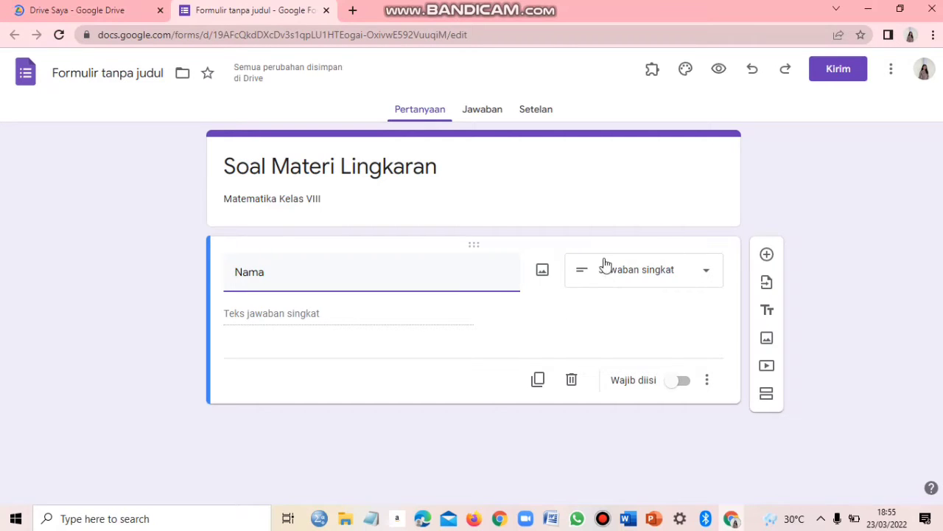
- Add a second question below Nama and title it "Kelas"
{"action": "left_click", "coordinate": [768, 255]}
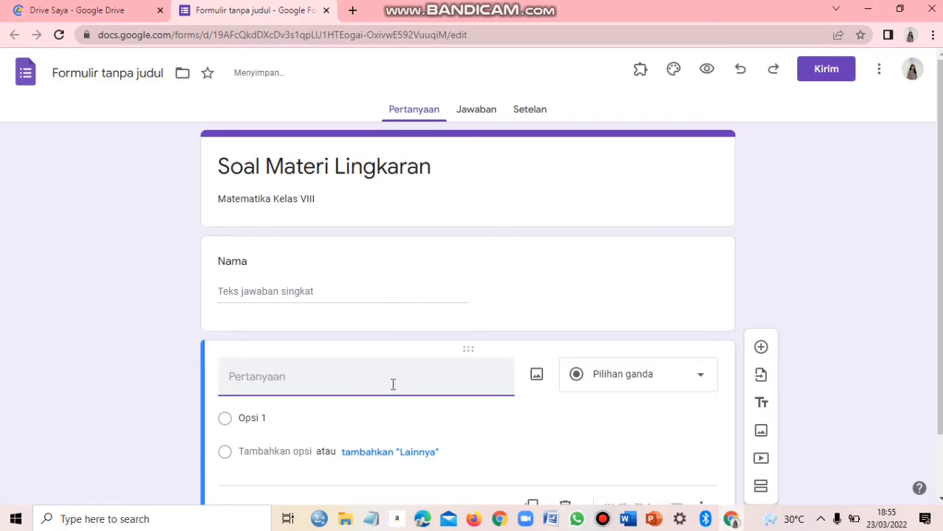
{"action": "type", "text": "K"}
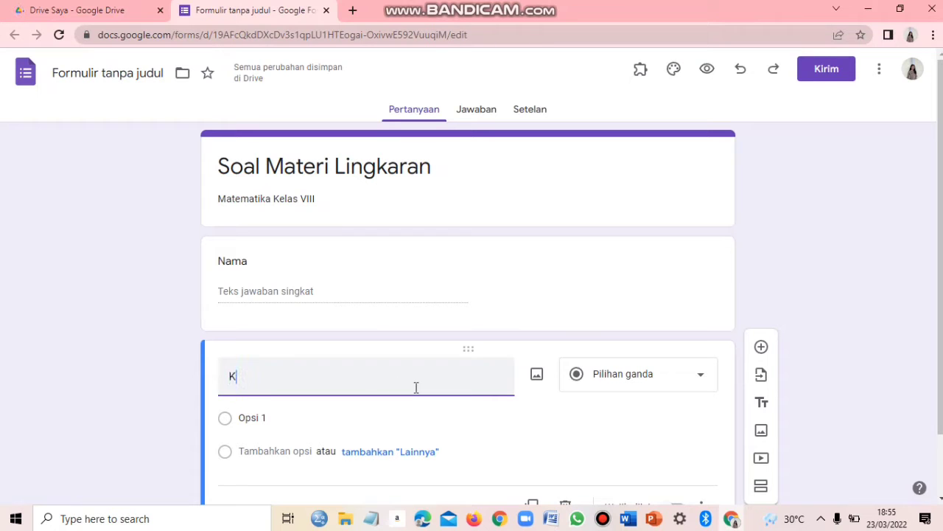
{"action": "type", "text": "elas"}
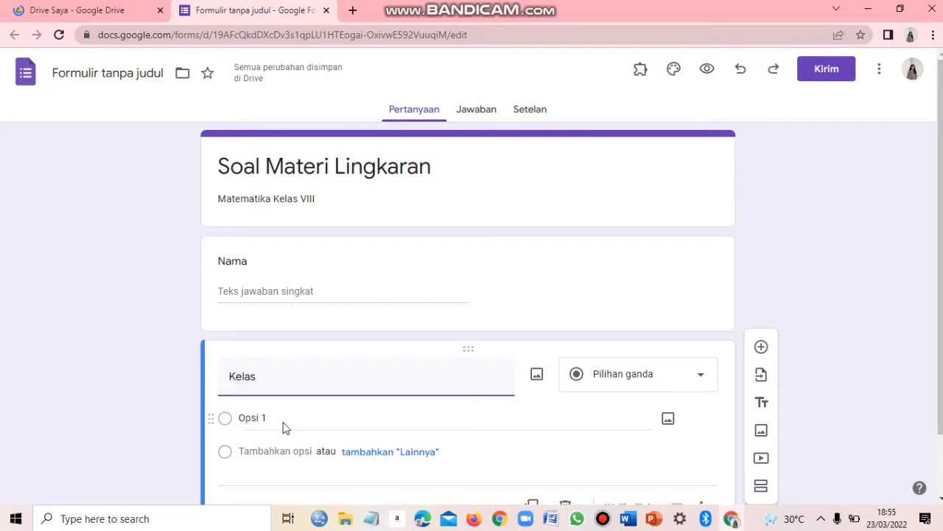
- Give the Kelas multiple-choice question four options: VIII A, VIII B, VIII C and VIII D
{"action": "scroll", "coordinate": [259, 349], "scroll_direction": "down", "scroll_amount": 1}
{"action": "left_click", "coordinate": [295, 352]}
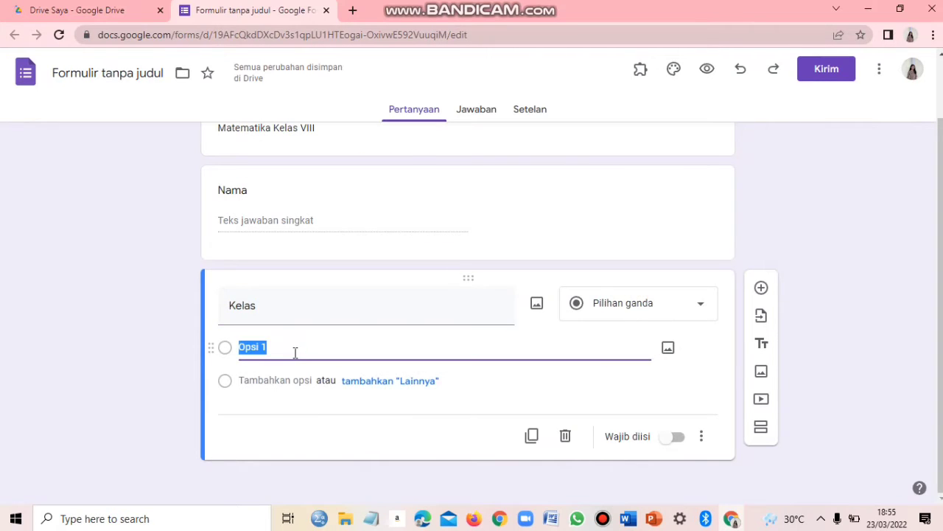
{"action": "key", "text": "BackSpace"}
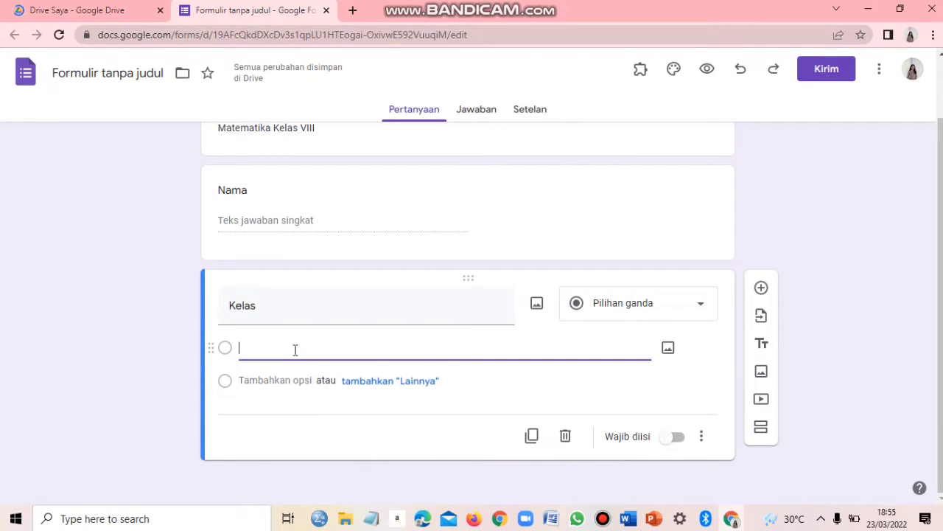
{"action": "type", "text": "VIII"}
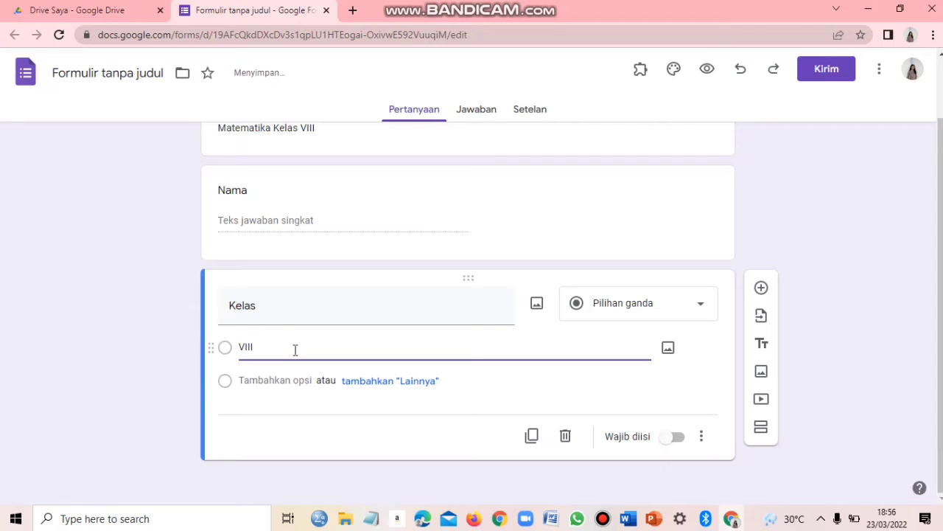
{"action": "type", "text": " A"}
{"action": "left_click", "coordinate": [352, 391]}
{"action": "type", "text": "VI"}
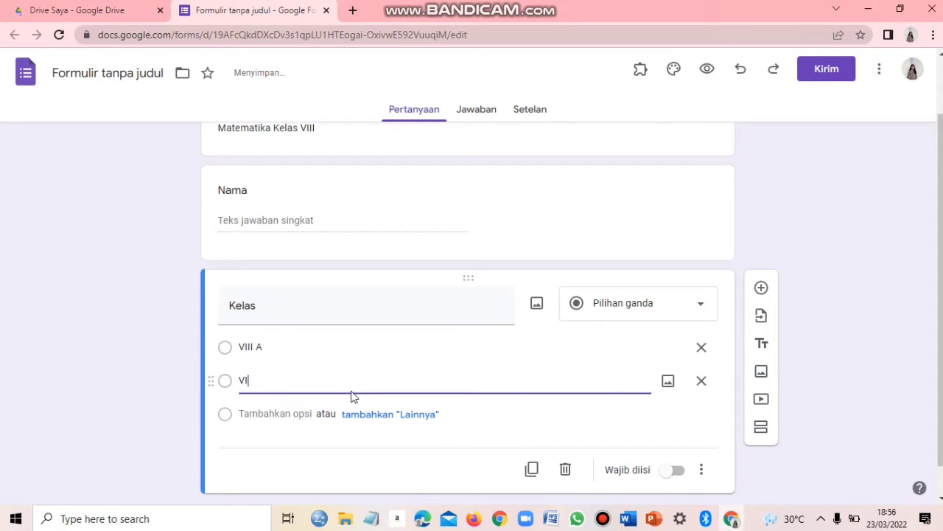
{"action": "type", "text": "II B"}
{"action": "left_click", "coordinate": [288, 413]}
{"action": "type", "text": "VII"}
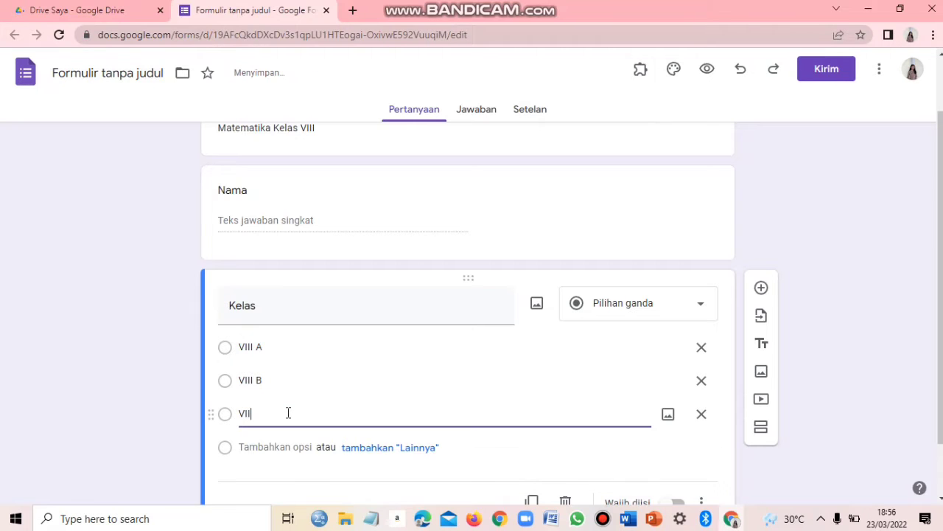
{"action": "type", "text": "I C"}
{"action": "left_click", "coordinate": [274, 445]}
{"action": "type", "text": "V"}
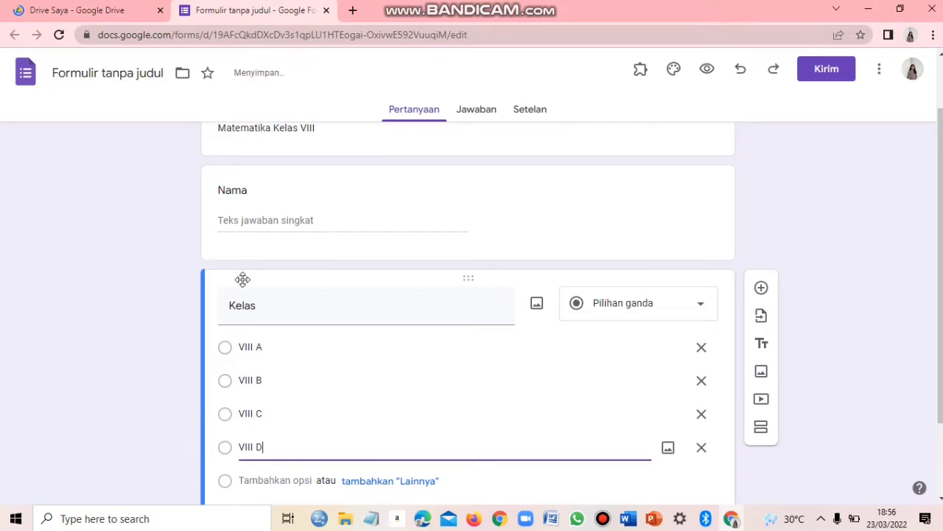
- Add a new section to the form after the Kelas question
{"action": "scroll", "coordinate": [368, 269], "scroll_direction": "up", "scroll_amount": 1}
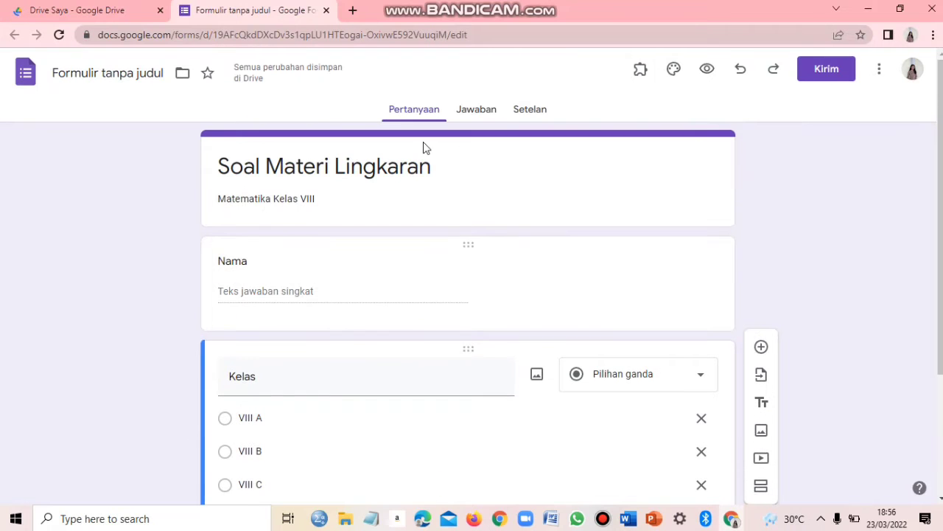
{"action": "scroll", "coordinate": [302, 394], "scroll_direction": "down", "scroll_amount": 2}
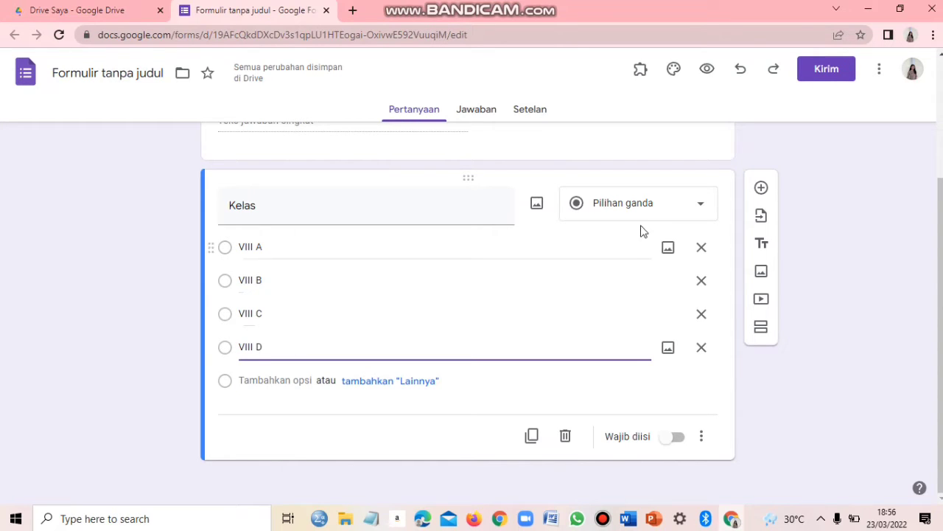
{"action": "left_click", "coordinate": [761, 331]}
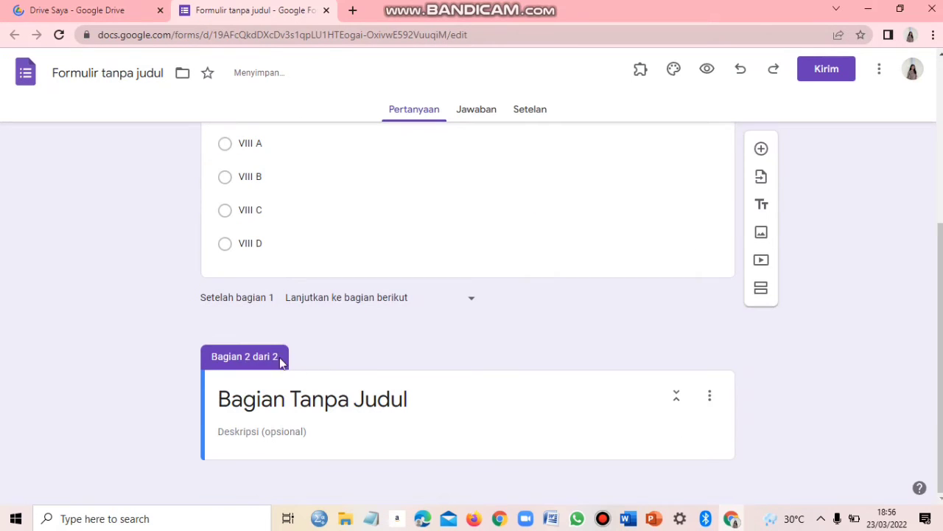
- Title the second section "Jawablah pertanyaan berikut ini dengan benar dan sesuai dengan batas waktu yang ditentukan!"
{"action": "left_click", "coordinate": [447, 404]}
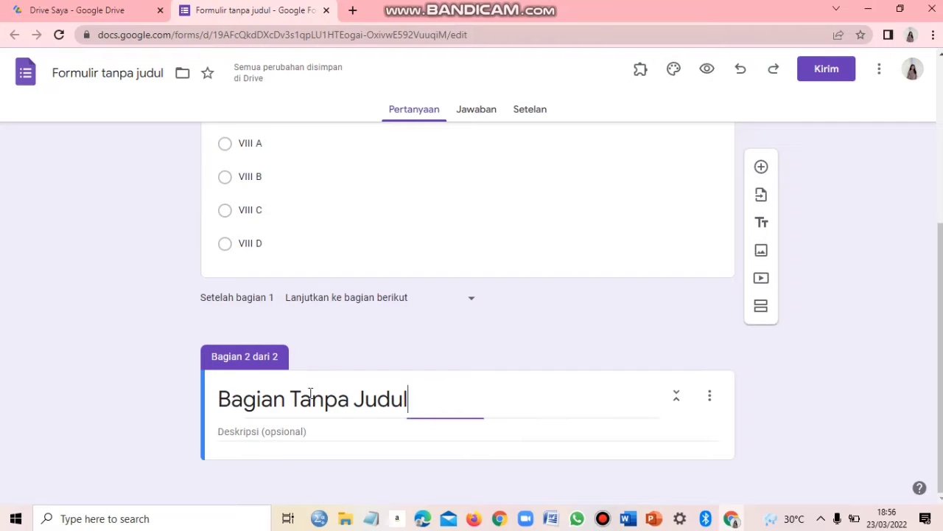
{"action": "triple_click", "coordinate": [447, 403]}
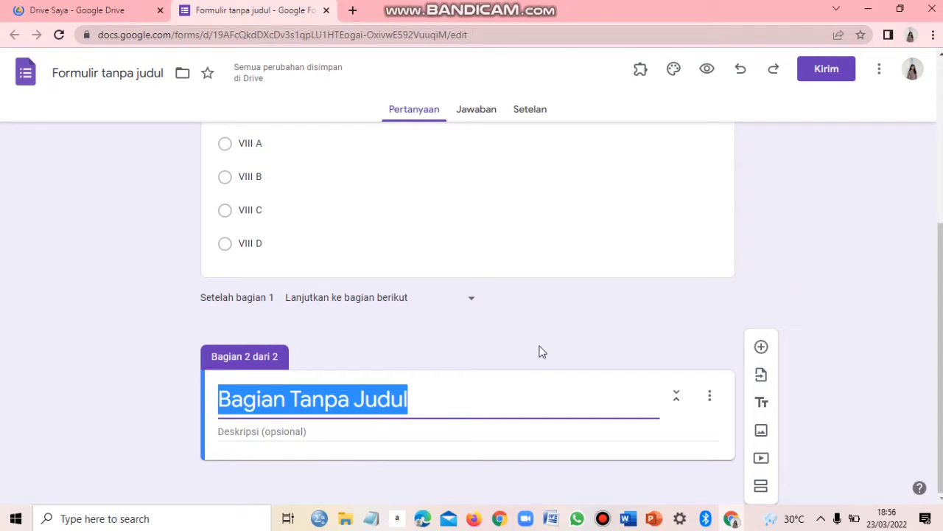
{"action": "key", "text": "BackSpace"}
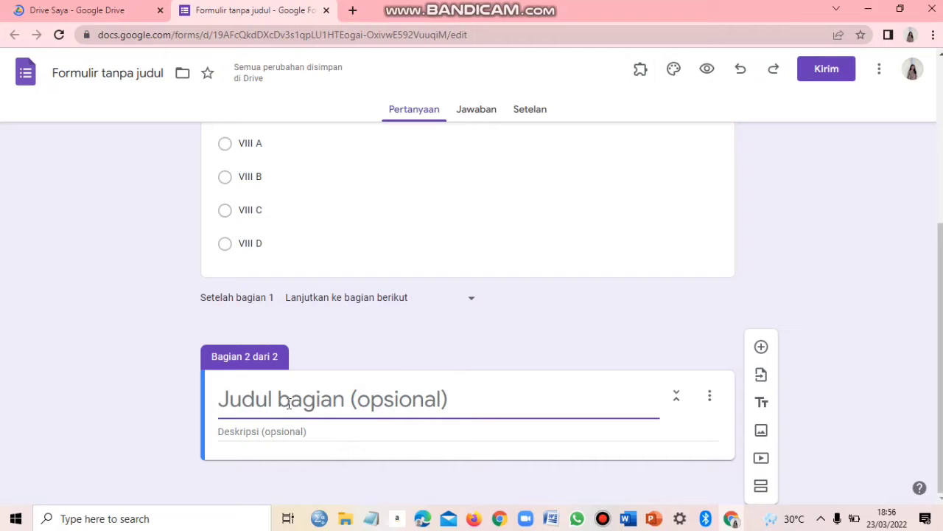
{"action": "type", "text": "Jawablah "}
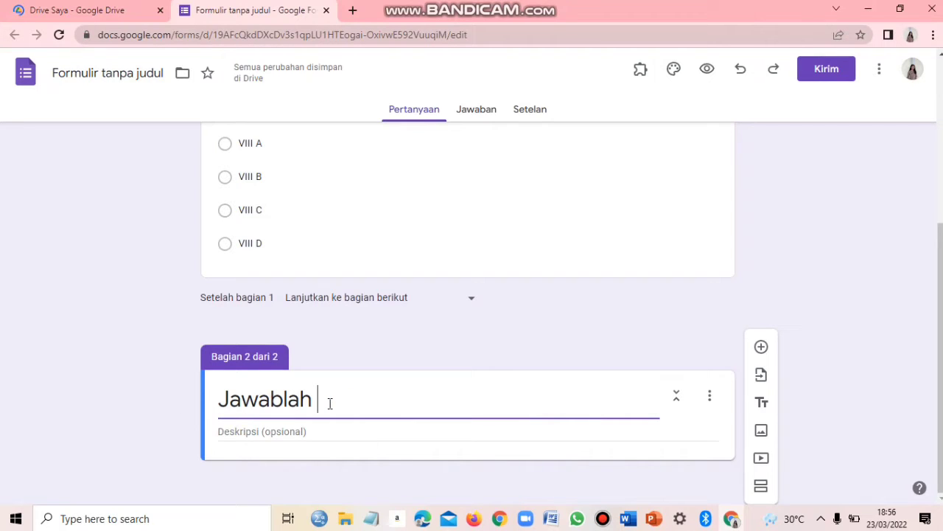
{"action": "type", "text": "pertnaya"}
{"action": "key", "text": "BackSpace"}
{"action": "key", "text": "BackSpace"}
{"action": "key", "text": "BackSpace"}
{"action": "key", "text": "BackSpace"}
{"action": "type", "text": "anyaan berikut ini dengan "}
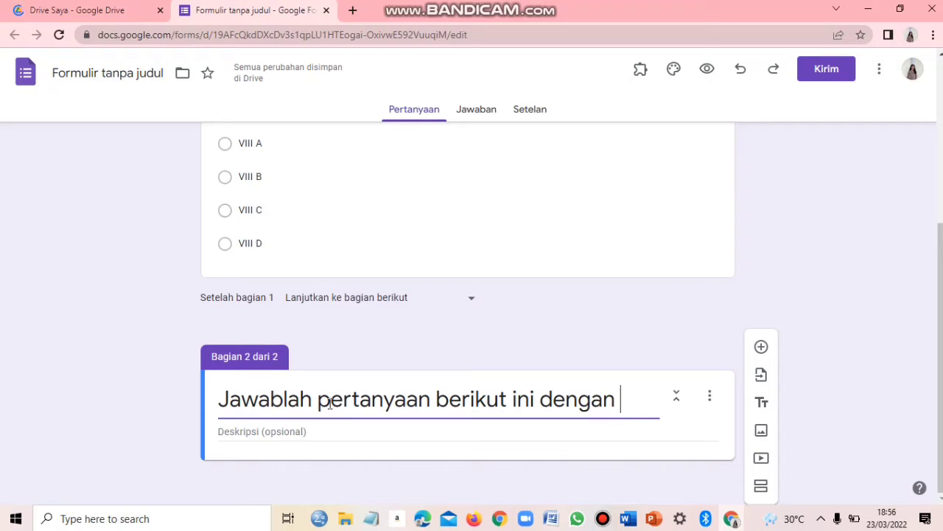
{"action": "type", "text": "benar da"}
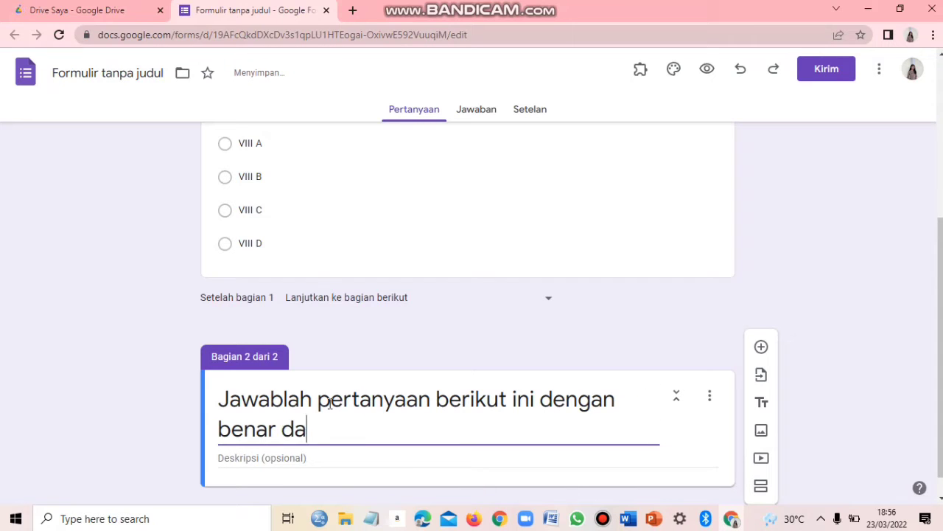
{"action": "type", "text": "n sesuai dengan batas"}
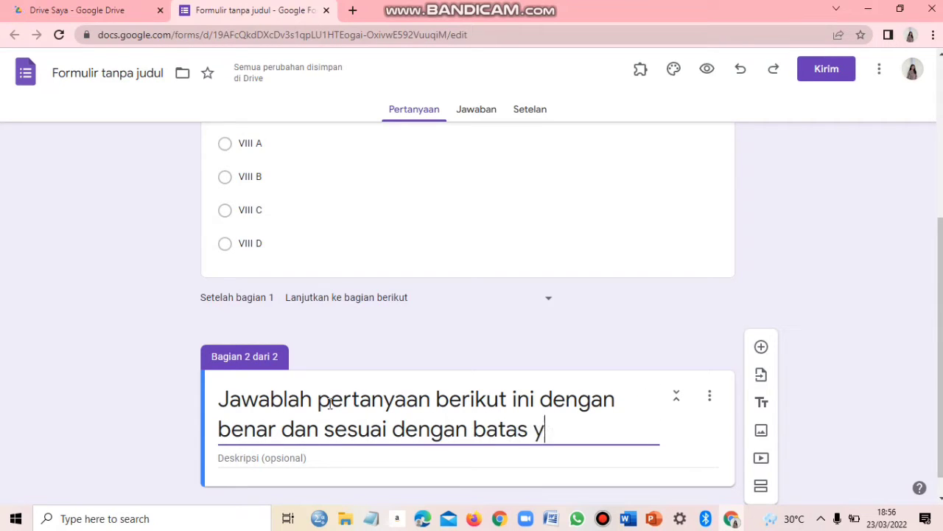
{"action": "type", "text": " waktu yang "}
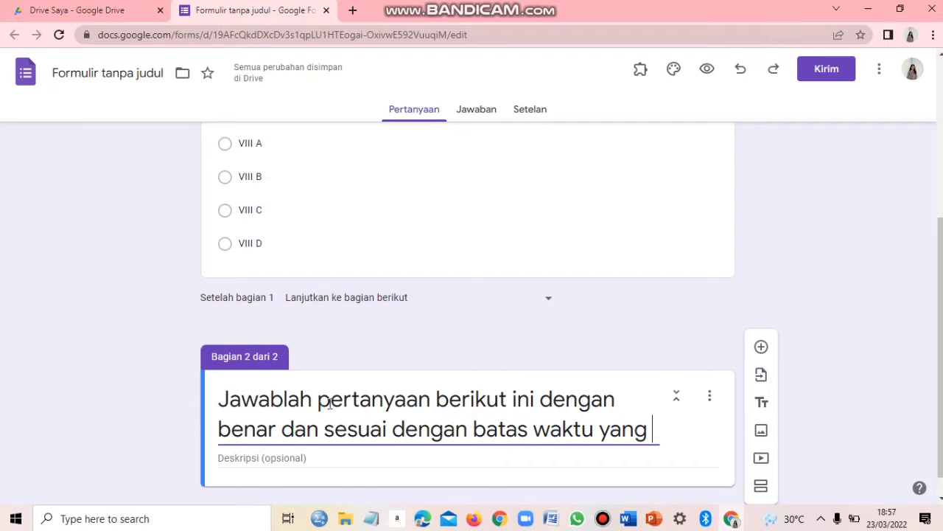
{"action": "type", "text": "ditentukan"}
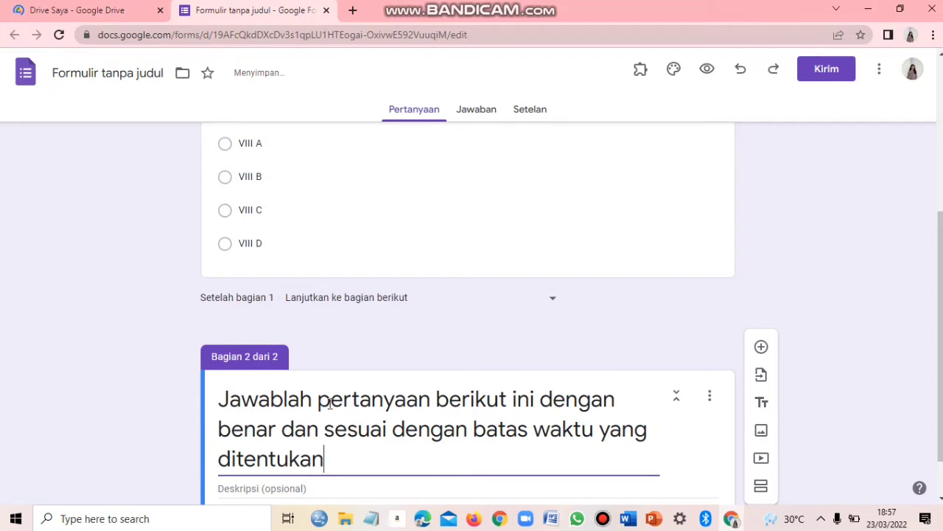
{"action": "type", "text": "!"}
{"action": "scroll", "coordinate": [344, 404], "scroll_direction": "down", "scroll_amount": 1}
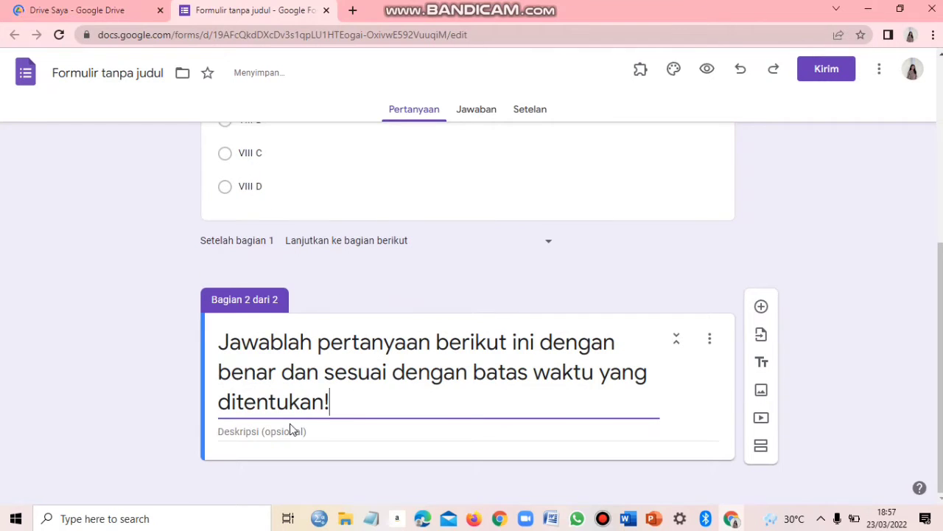
- Set the section's description to "Berikut ini merupakan soal unsur-unsur lingkaran (3 soal), Luas dan Keliling lingkaran (4 soal) dan Garis singgung lingkaran (3 soal)"
{"action": "left_click", "coordinate": [288, 435]}
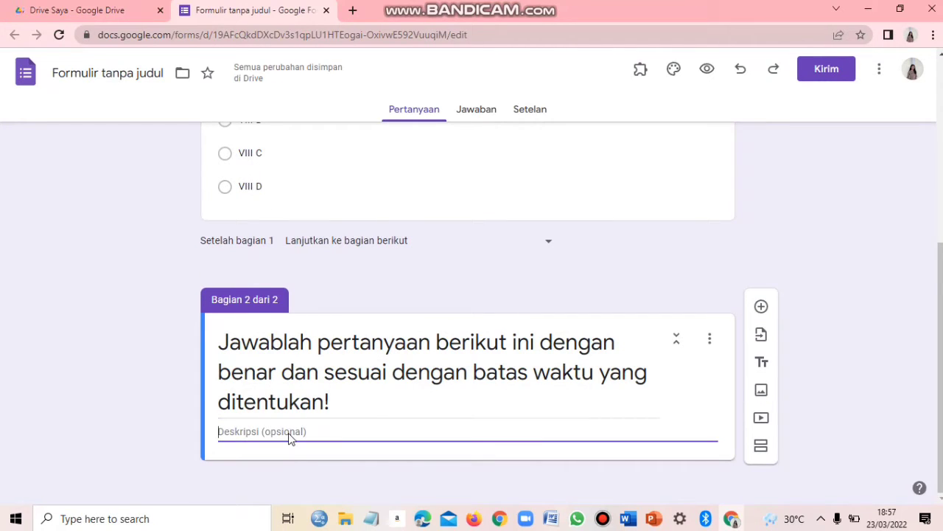
{"action": "type", "text": "Berikut"}
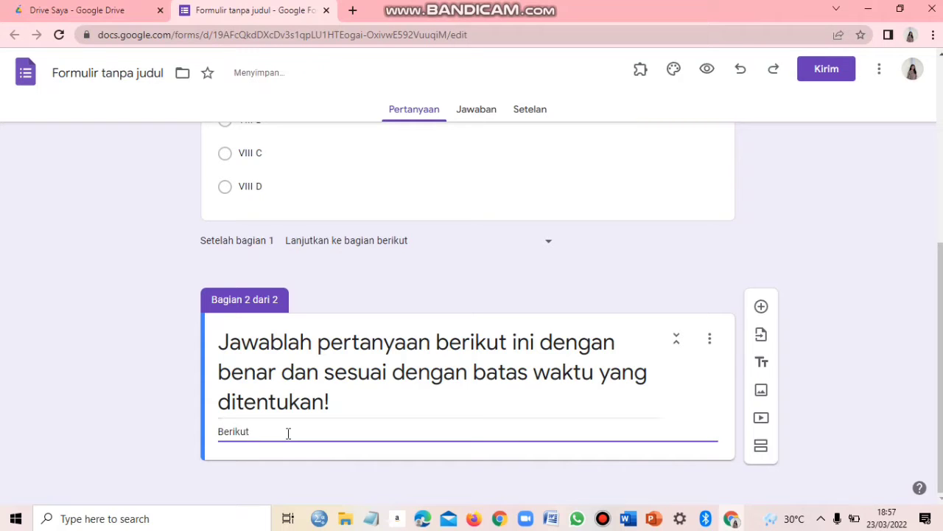
{"action": "type", "text": " ini merupakan"}
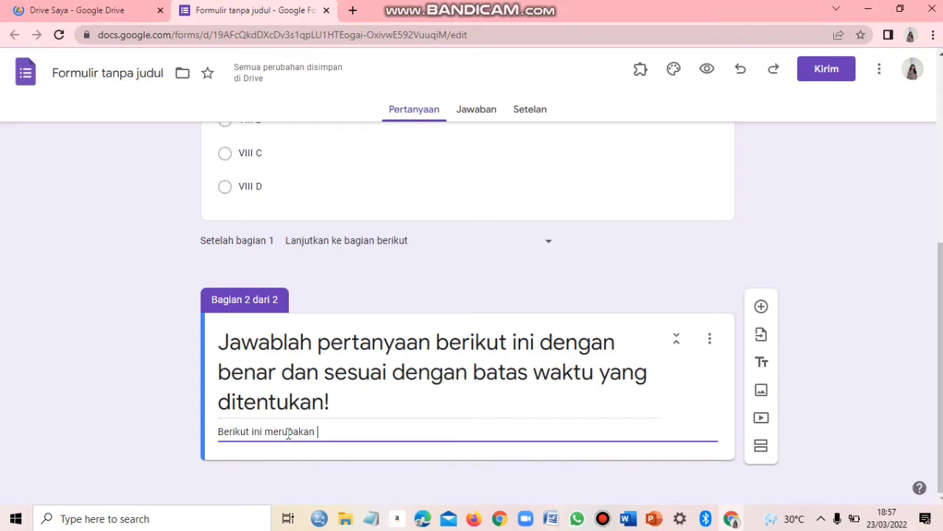
{"action": "type", "text": " soal untuk"}
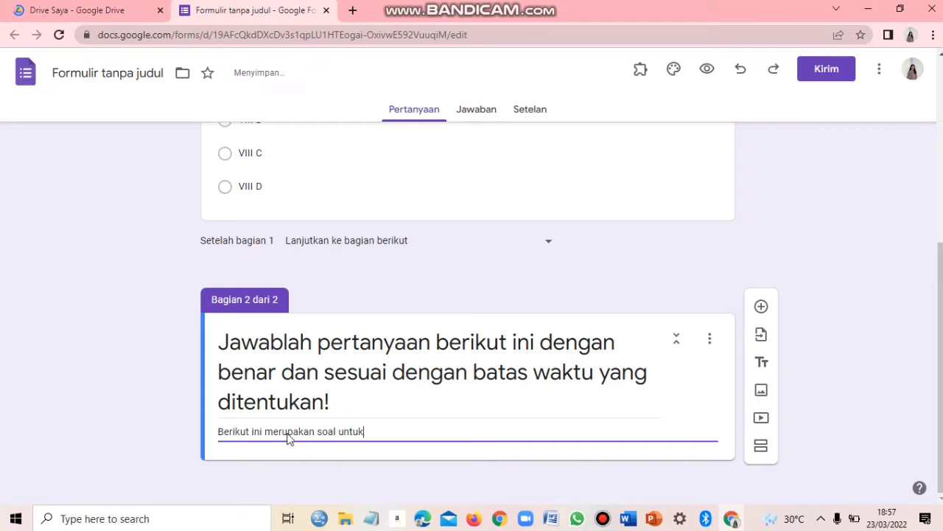
{"action": "key", "text": "BackSpace"}
{"action": "key", "text": "BackSpace"}
{"action": "key", "text": "BackSpace"}
{"action": "type", "text": "sur-unsur lingkaran ("}
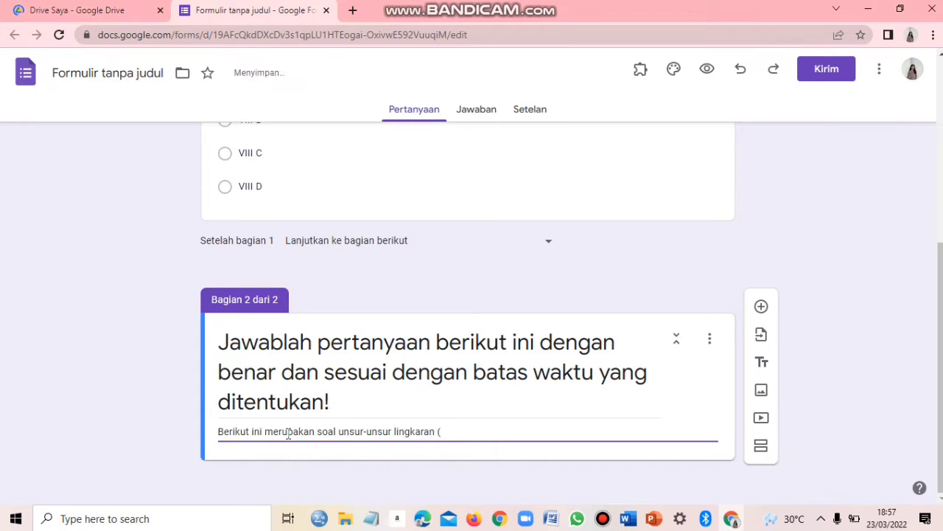
{"action": "type", "text": "3 soal"}
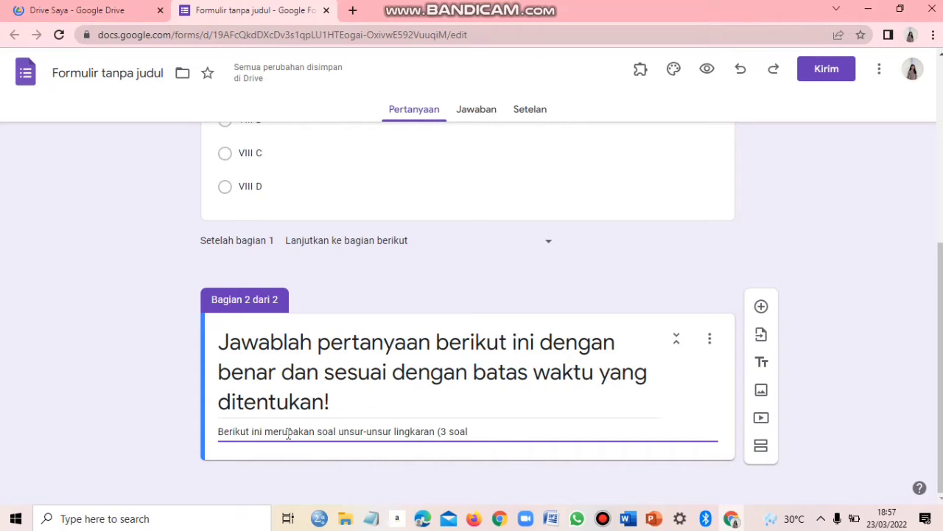
{"action": "type", "text": "),"}
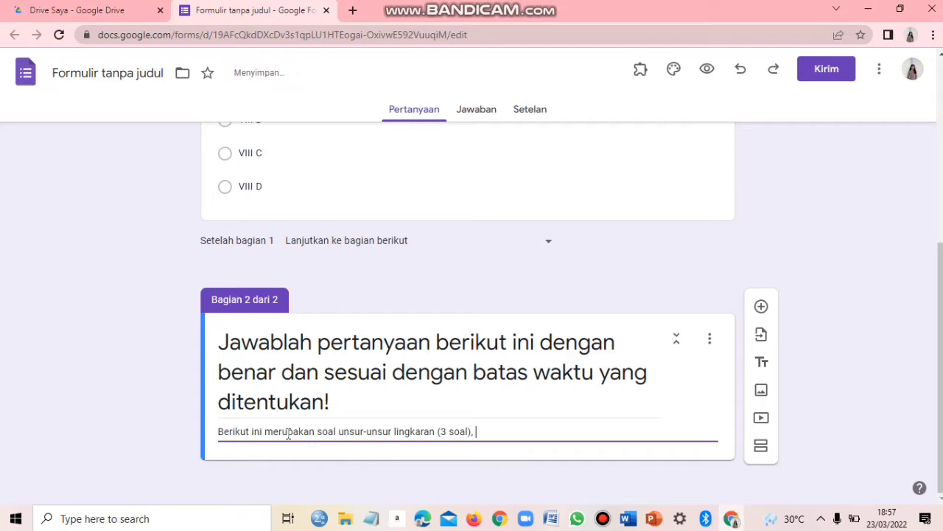
{"action": "type", "text": " Luas dan Keliling lingkaran (4 soal) dan"}
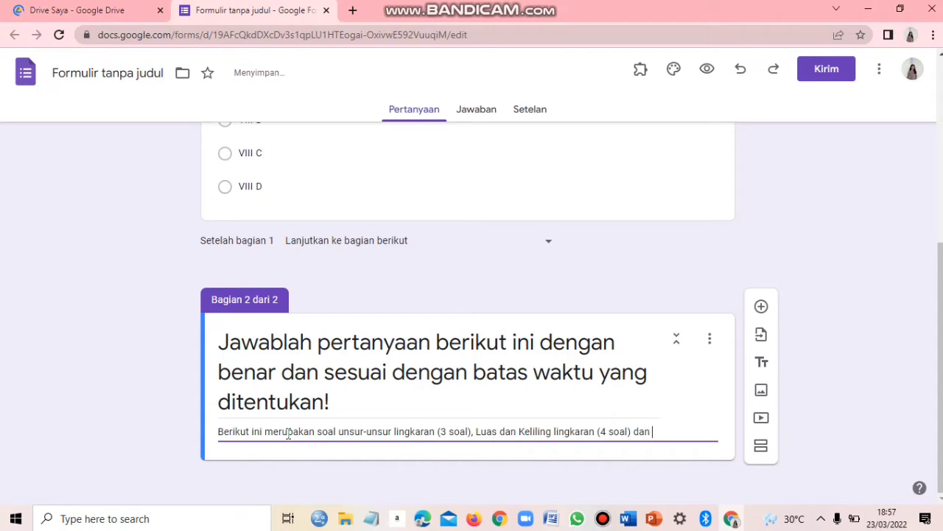
{"action": "type", "text": " Garis singgung lingkaran "}
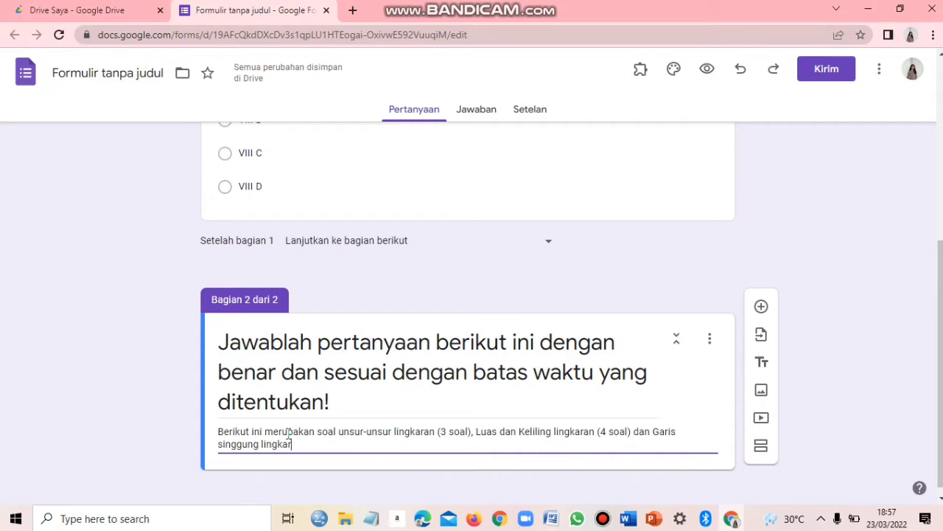
{"action": "type", "text": "(3 soal"}
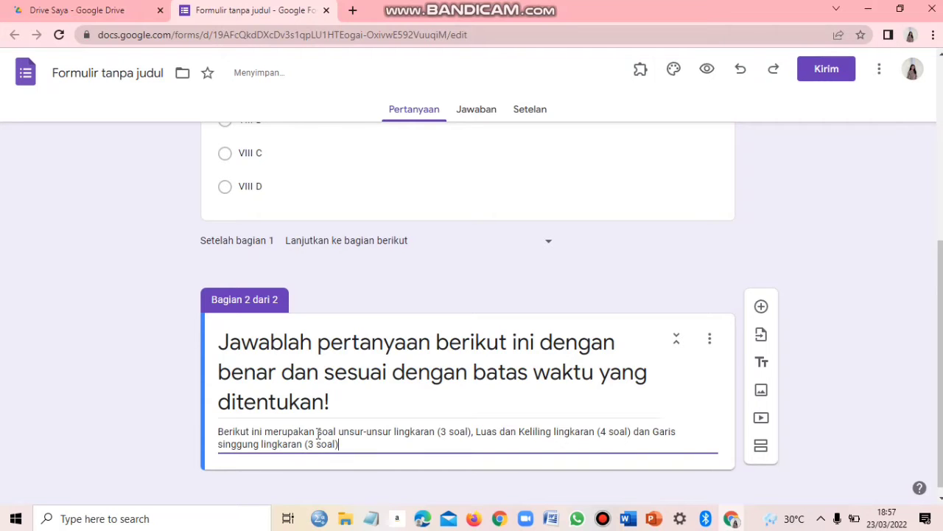
{"action": "type", "text": ")"}
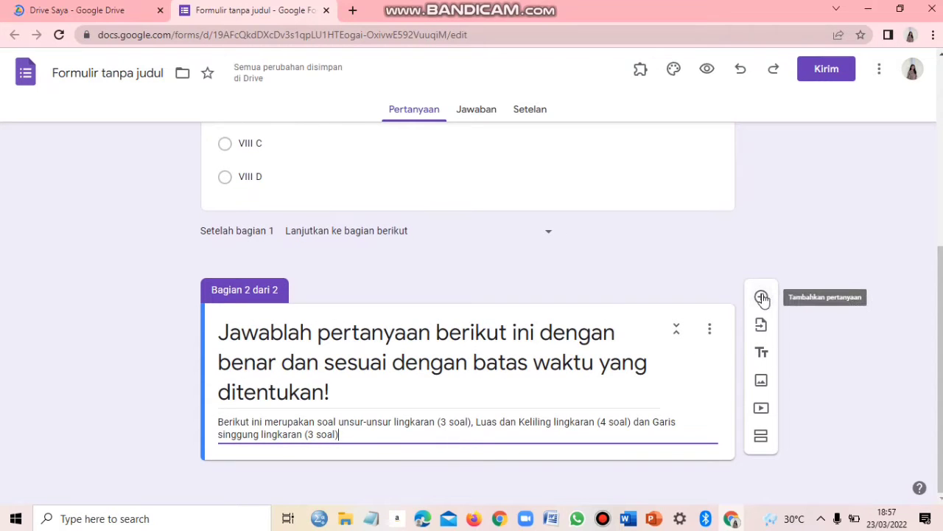
- Add a question to the second section and bring up the Word document "soal lingkaran" beside the form at its first question
{"action": "left_click", "coordinate": [761, 297]}
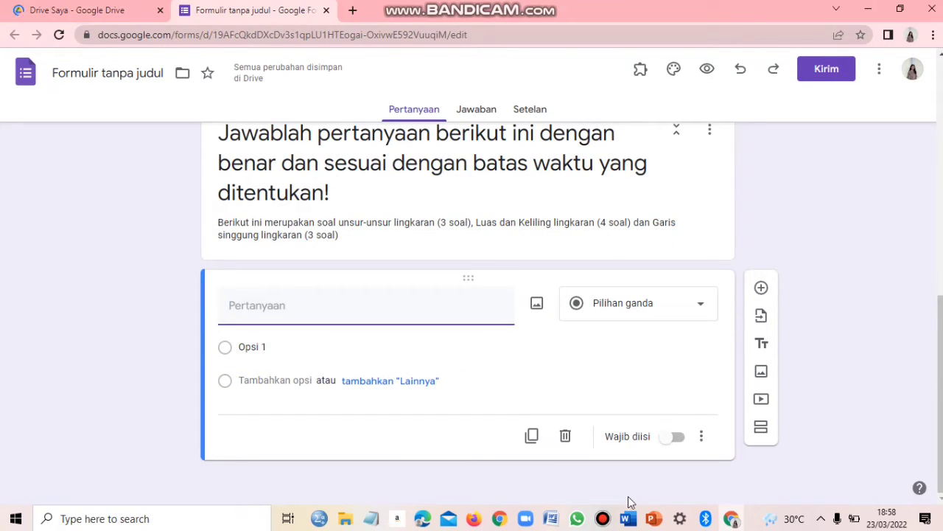
{"action": "left_click", "coordinate": [630, 521]}
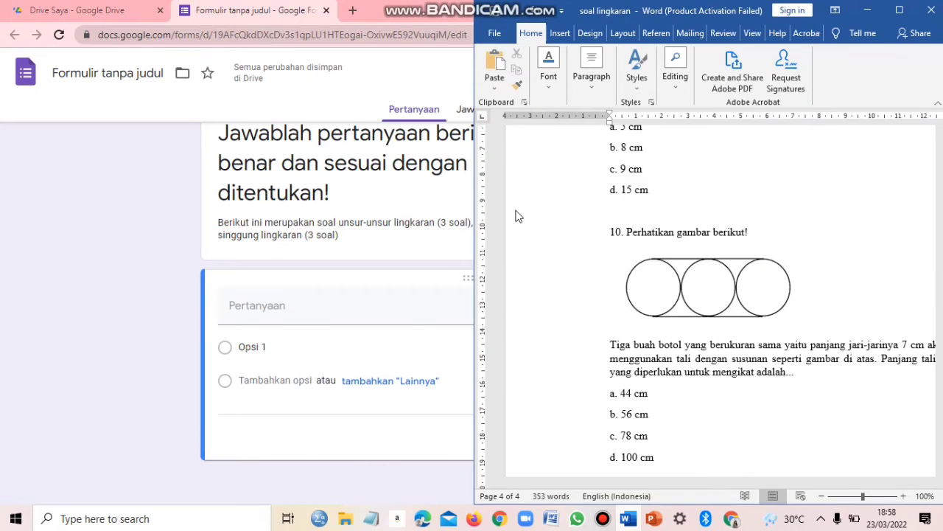
{"action": "key", "text": "super+Left"}
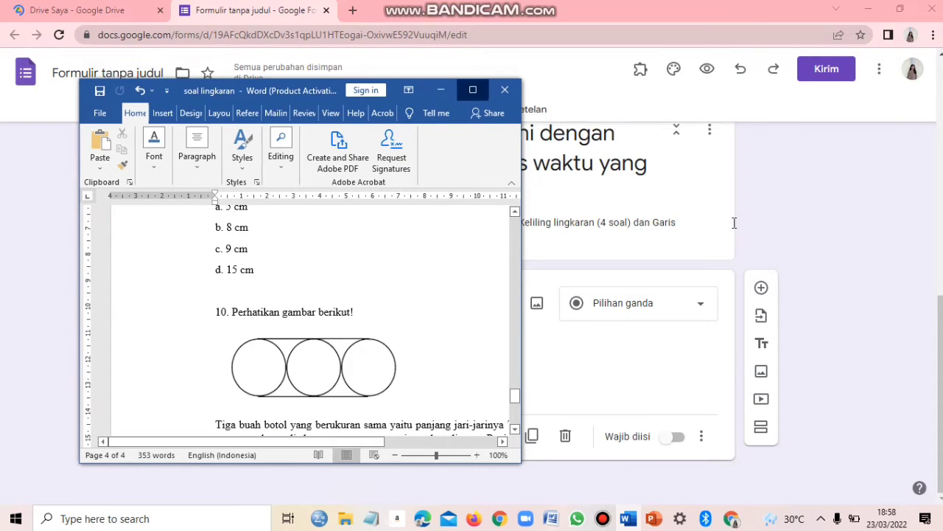
{"action": "key", "text": "super+Up"}
{"action": "key", "text": "super+Right"}
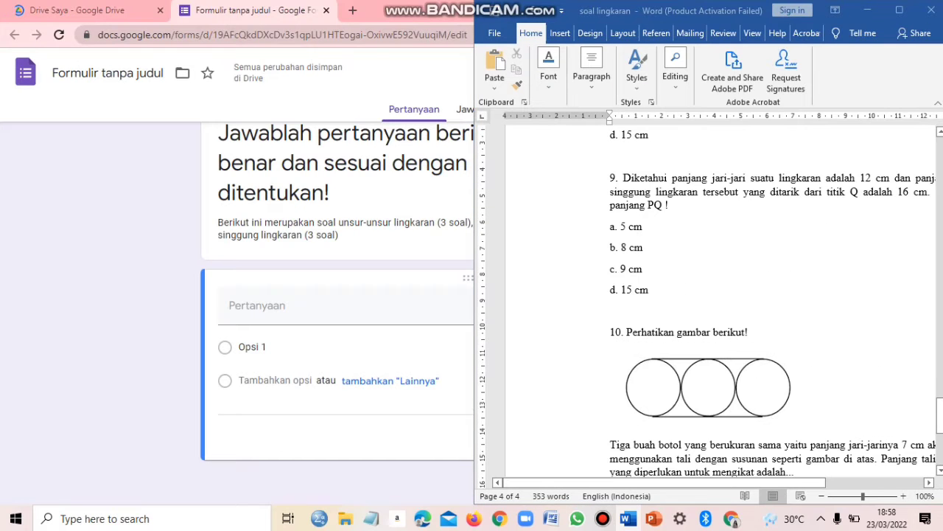
{"action": "scroll", "coordinate": [804, 261], "scroll_direction": "up", "scroll_amount": 20}
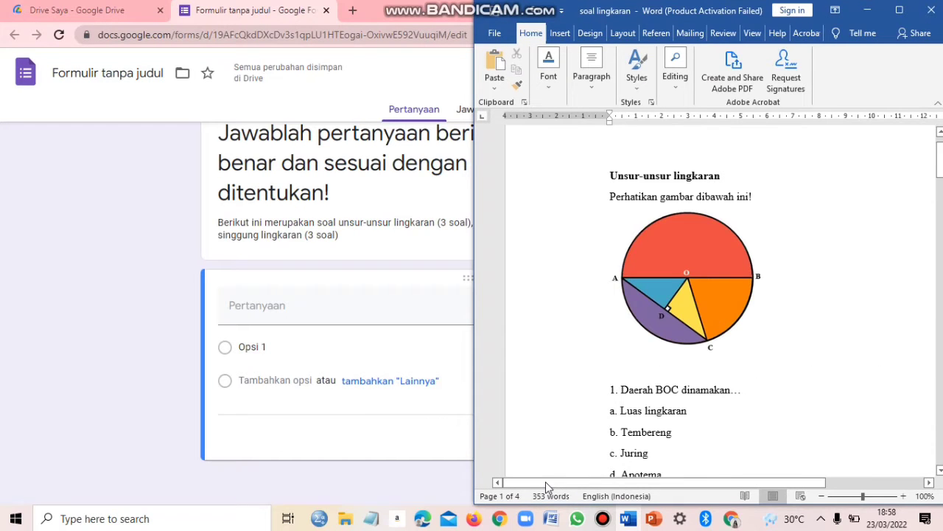
{"action": "left_click_drag", "start_coordinate": [546, 483], "coordinate": [566, 483]}
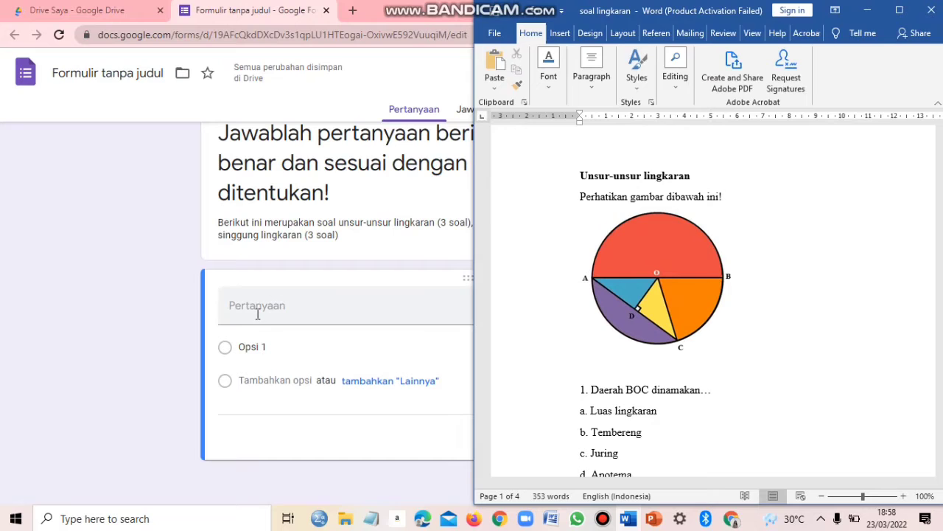
- Copy "Perhatikan gambar dibawah ini!" from the Word document into the new form question, preceded by the number "1."
{"action": "left_click", "coordinate": [257, 314]}
{"action": "key", "text": "alt+Tab"}
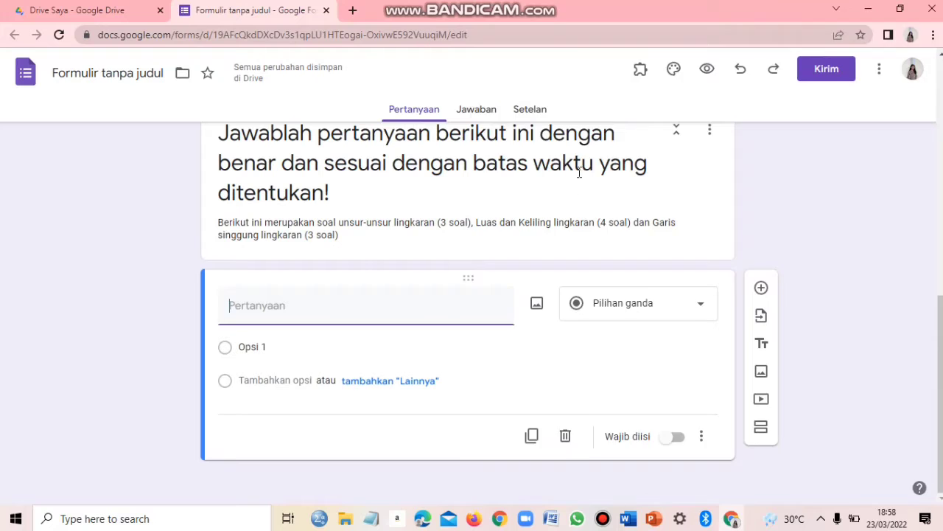
{"action": "key", "text": "alt+Tab"}
{"action": "left_click_drag", "start_coordinate": [579, 196], "coordinate": [727, 198]}
{"action": "key", "text": "ctrl+c"}
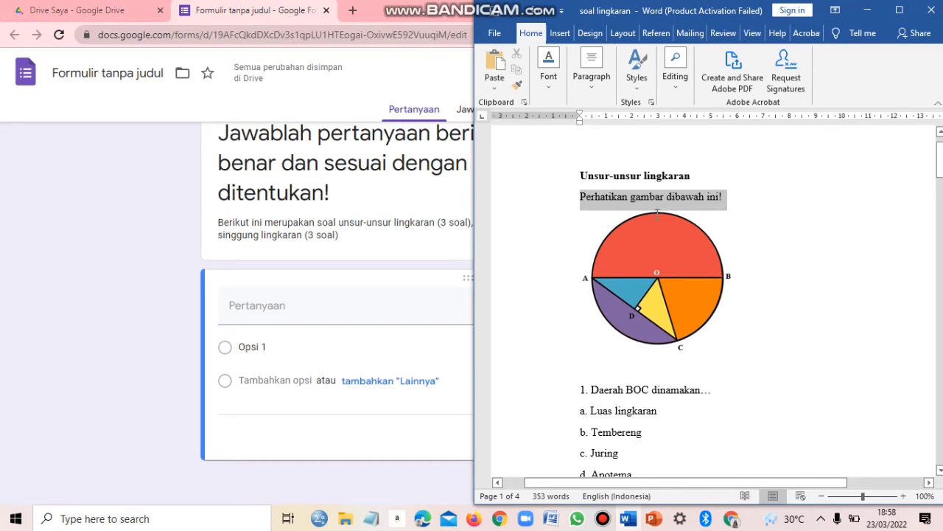
{"action": "left_click", "coordinate": [260, 302]}
{"action": "type", "text": "1."}
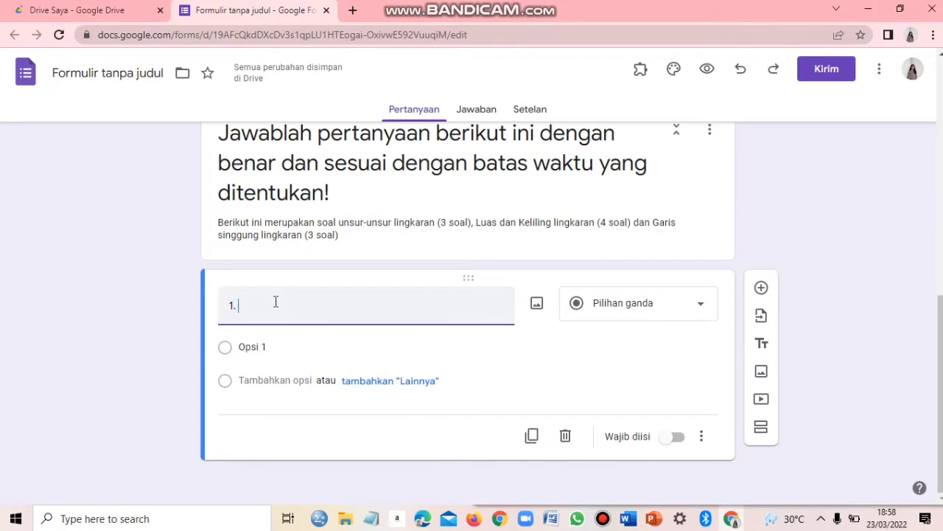
{"action": "key", "text": "ctrl+v"}
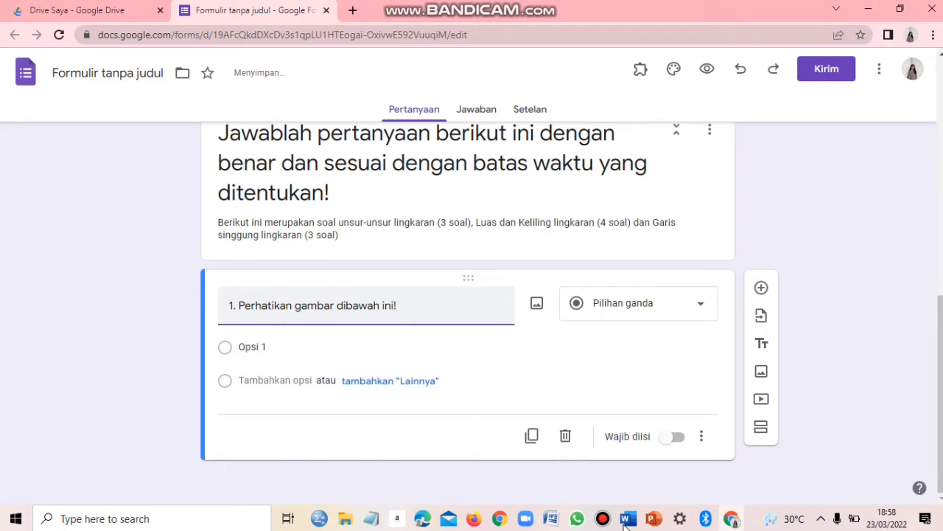
- Extend the text of question 1 with "Daerah BOC dinamakan..." after the copied sentence
{"action": "key", "text": "alt+Tab"}
{"action": "left_click", "coordinate": [410, 309]}
{"action": "type", "text": "Daerah BOC dinamakan..."}
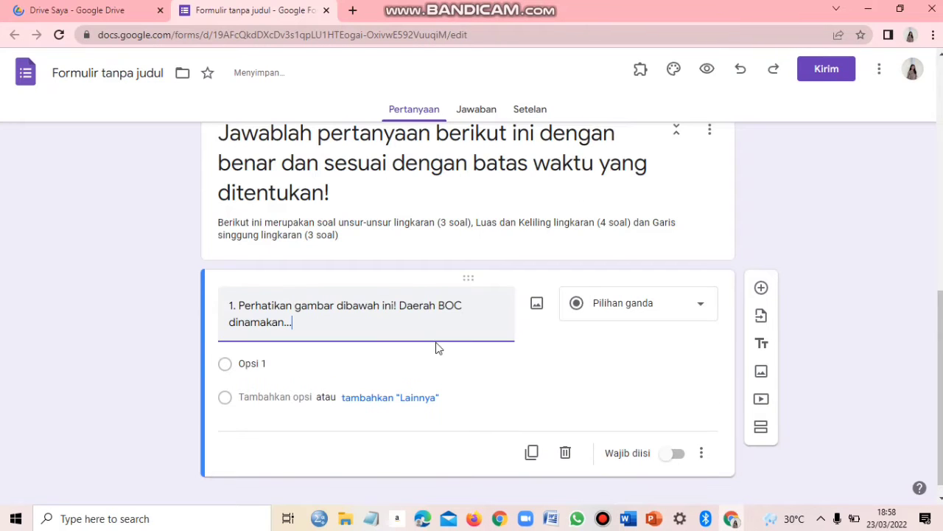
- Copy "a. Luas lingkaran" from the Word document into the first answer option of question 1
{"action": "left_click", "coordinate": [283, 353]}
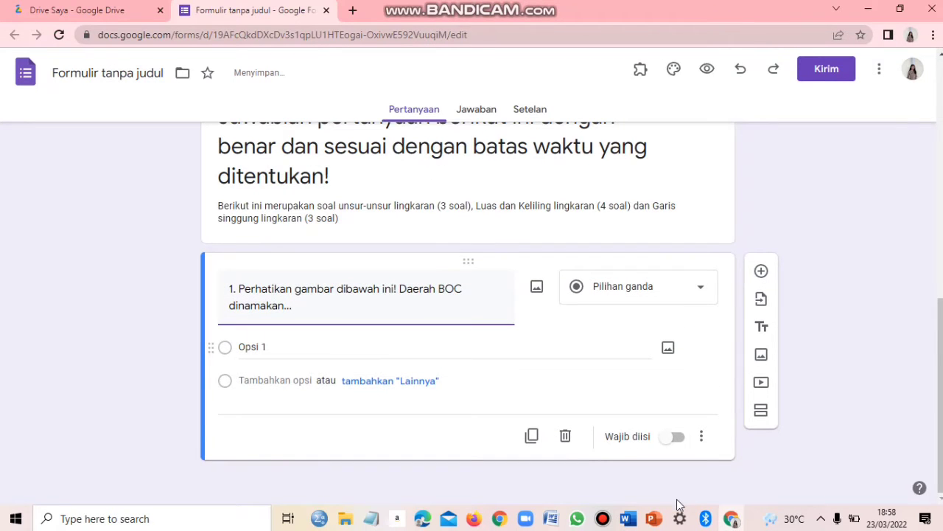
{"action": "key", "text": "alt+Tab"}
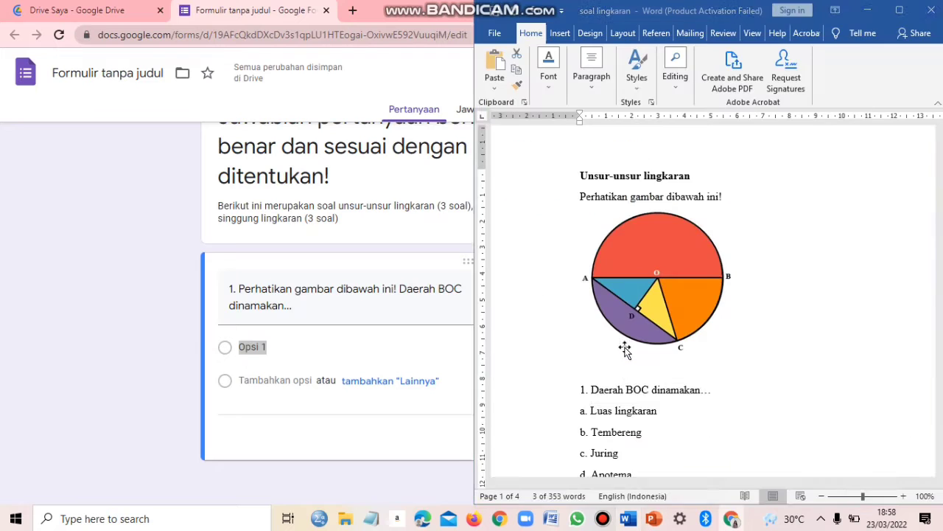
{"action": "scroll", "coordinate": [584, 286], "scroll_direction": "down", "scroll_amount": 3}
{"action": "triple_click", "coordinate": [632, 282]}
{"action": "key", "text": "ctrl+c"}
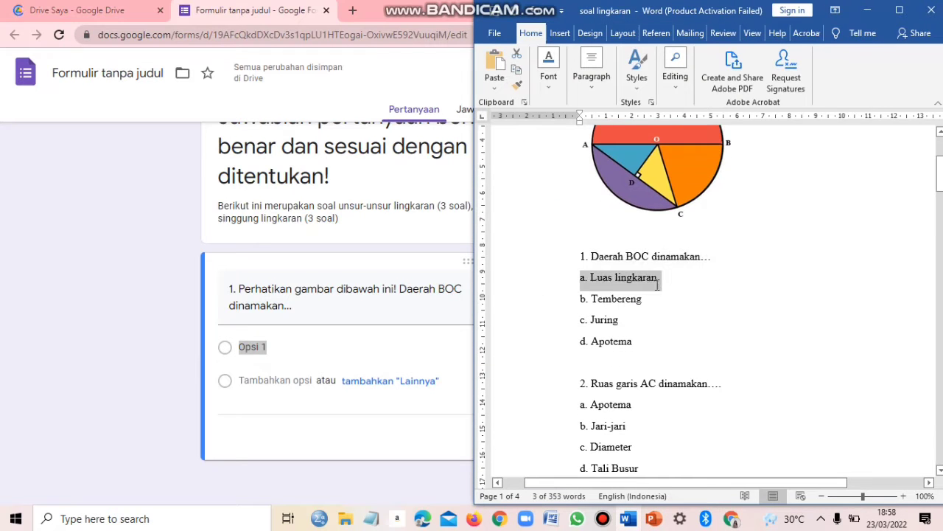
{"action": "left_click", "coordinate": [273, 349]}
{"action": "left_click_drag", "start_coordinate": [266, 347], "coordinate": [240, 344]}
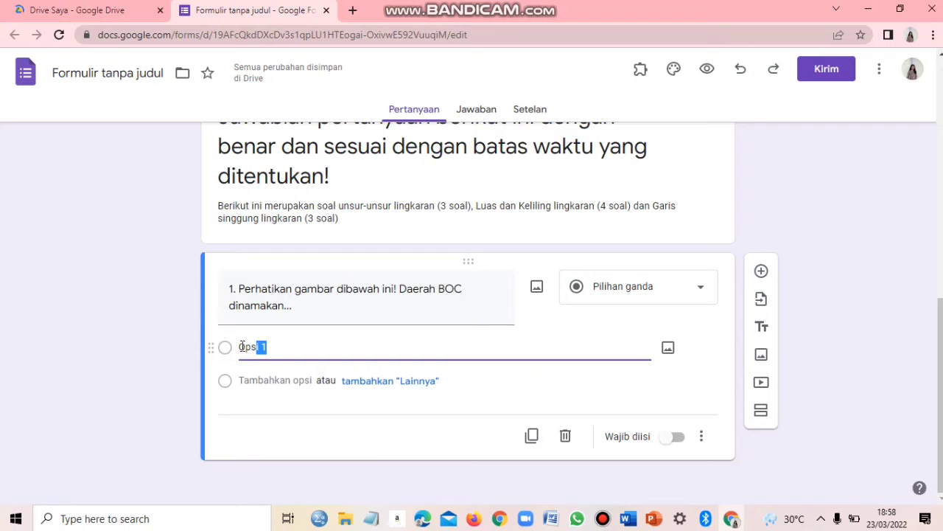
{"action": "key", "text": "ctrl+v"}
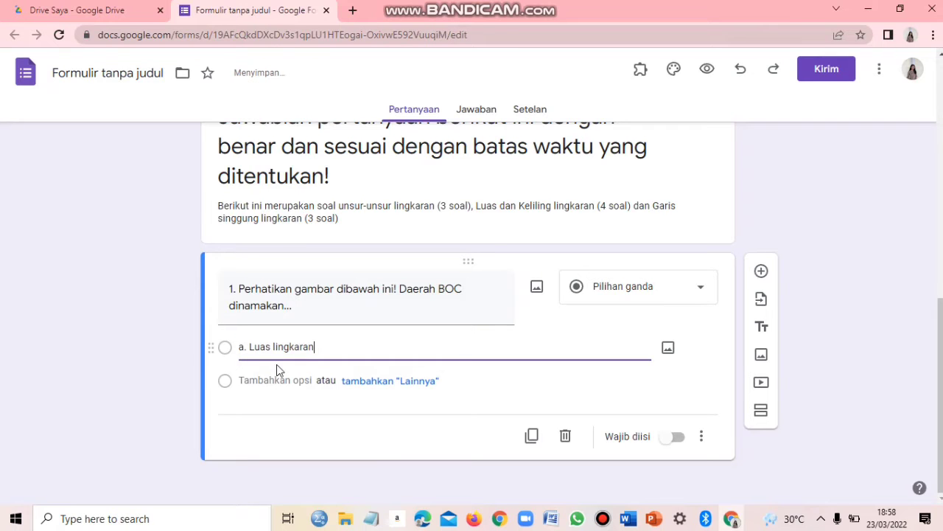
- Add a second answer option to question 1 and fill it with "b. Tembereng" copied from the Word document
{"action": "key", "text": "Return"}
{"action": "key", "text": "alt+Tab"}
{"action": "left_click_drag", "start_coordinate": [649, 303], "coordinate": [581, 299]}
{"action": "key", "text": "ctrl+c"}
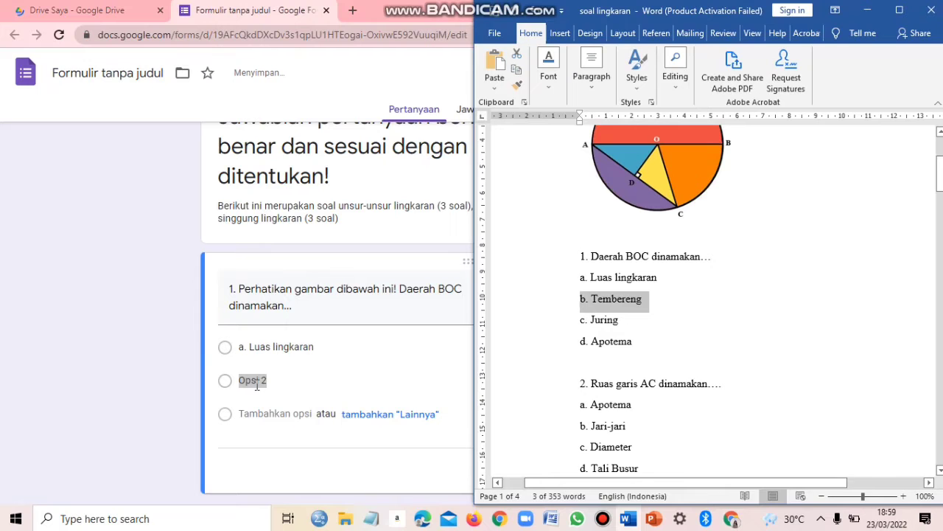
{"action": "left_click", "coordinate": [283, 384]}
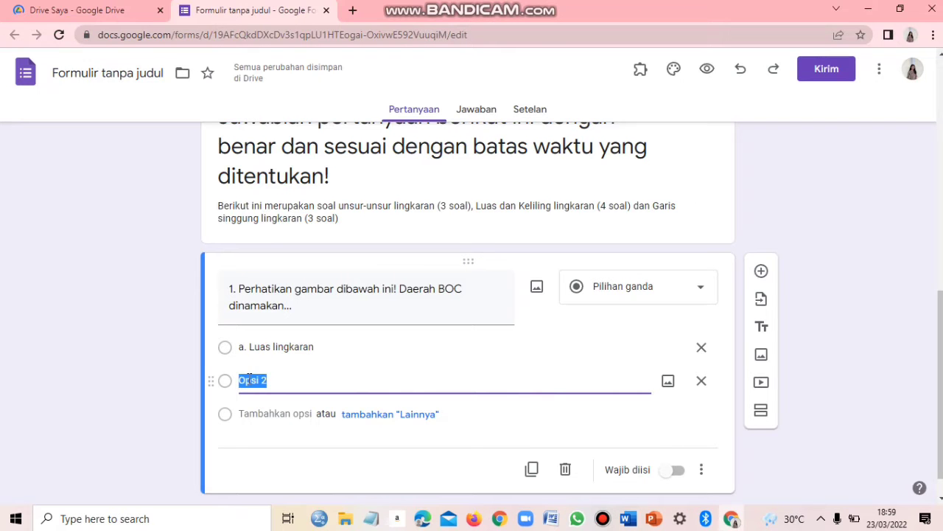
{"action": "key", "text": "ctrl+v"}
- Add a third answer option to question 1 with "c. Juring" copied from the Word document
{"action": "key", "text": "Return"}
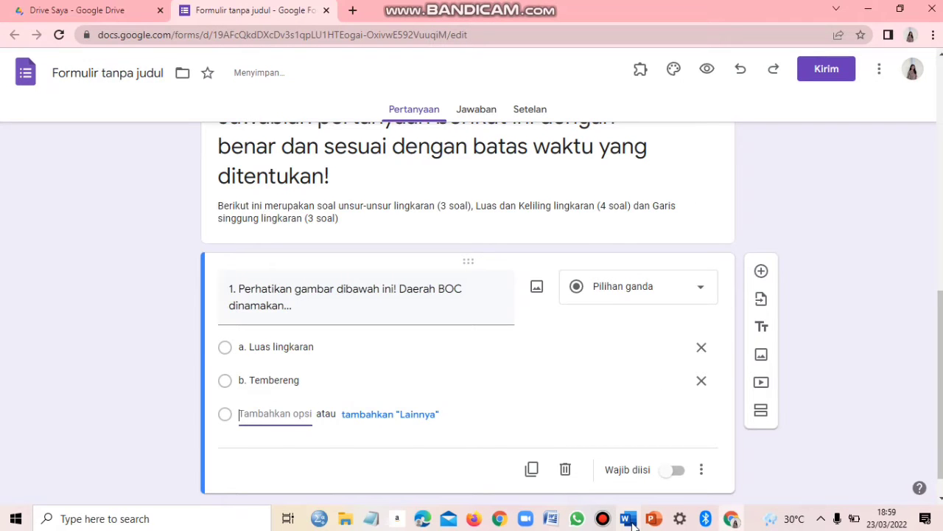
{"action": "left_click", "coordinate": [627, 518]}
{"action": "left_click", "coordinate": [568, 317]}
{"action": "key", "text": "ctrl+c"}
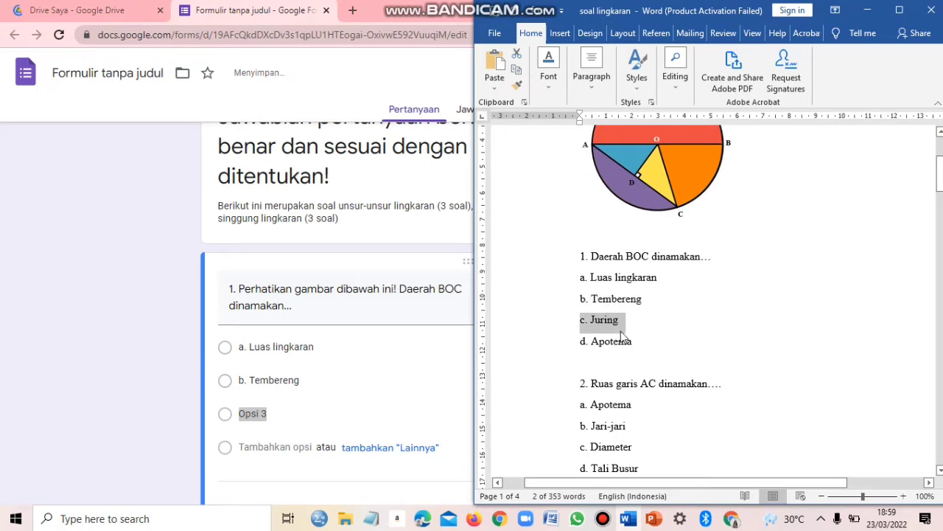
{"action": "left_click", "coordinate": [281, 411]}
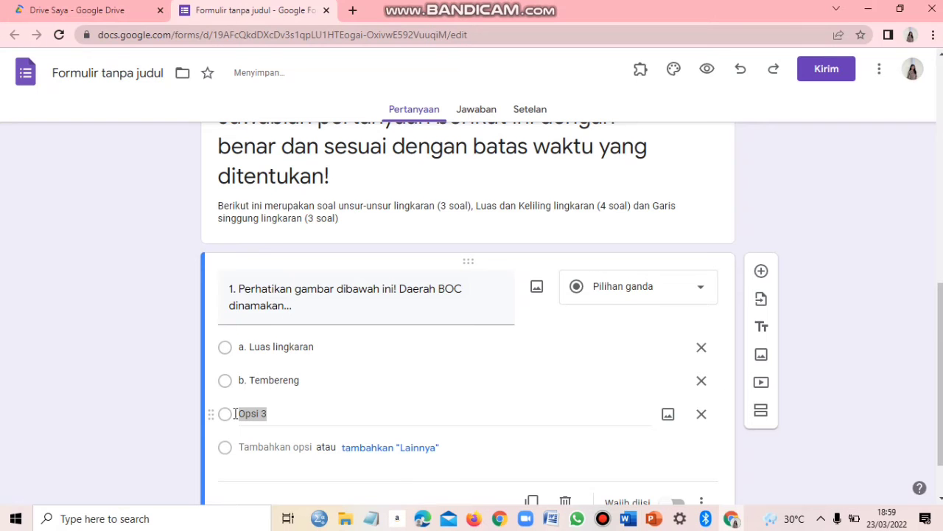
{"action": "key", "text": "ctrl+v"}
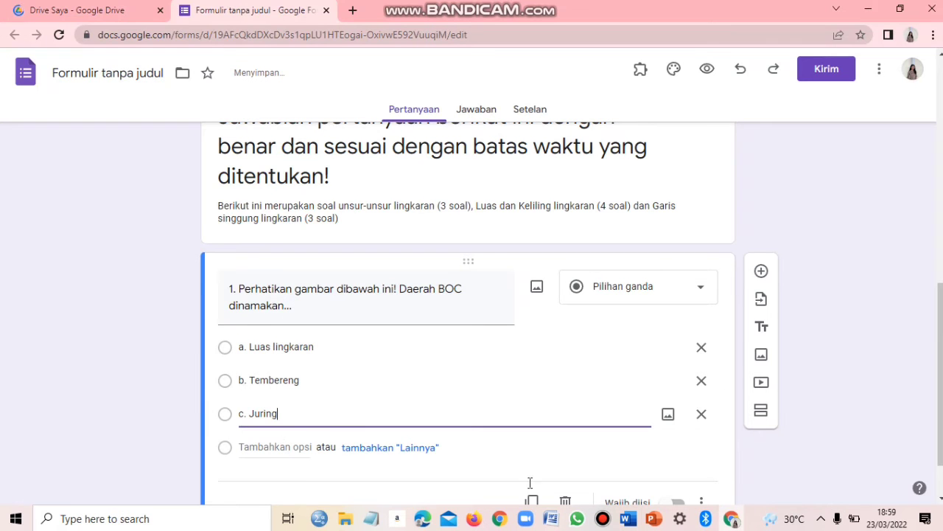
- Add a fourth answer option to question 1 containing "d. Apotema" from the Word document
{"action": "key", "text": "Return"}
{"action": "left_click", "coordinate": [627, 519]}
{"action": "triple_click", "coordinate": [570, 343]}
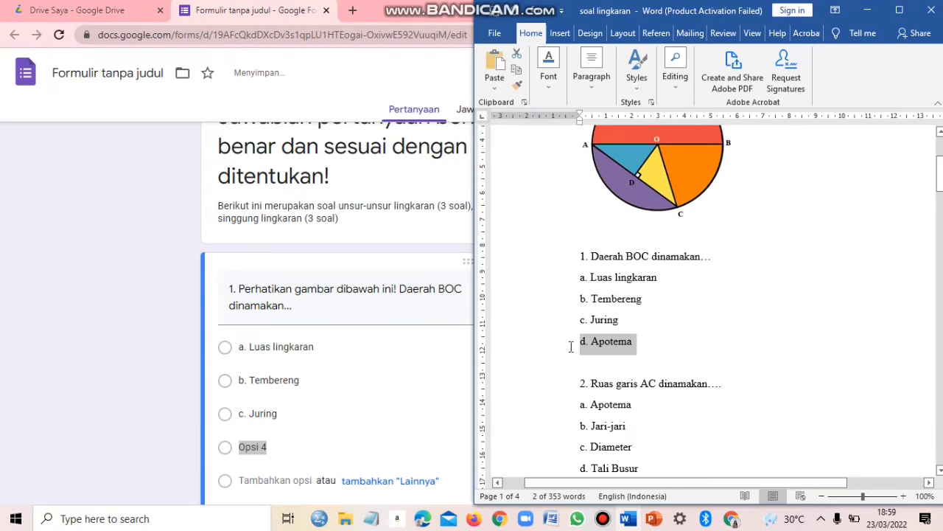
{"action": "key", "text": "ctrl+c"}
{"action": "left_click", "coordinate": [280, 446]}
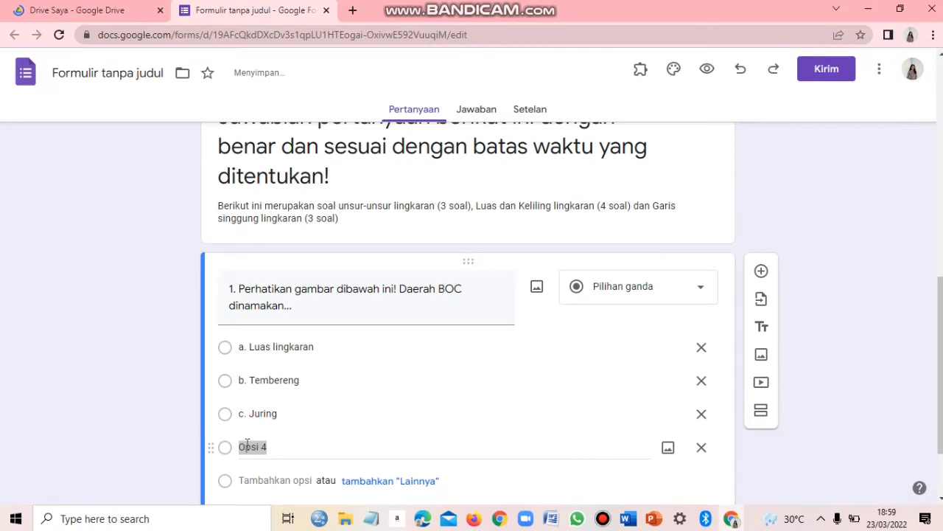
{"action": "key", "text": "ctrl+v"}
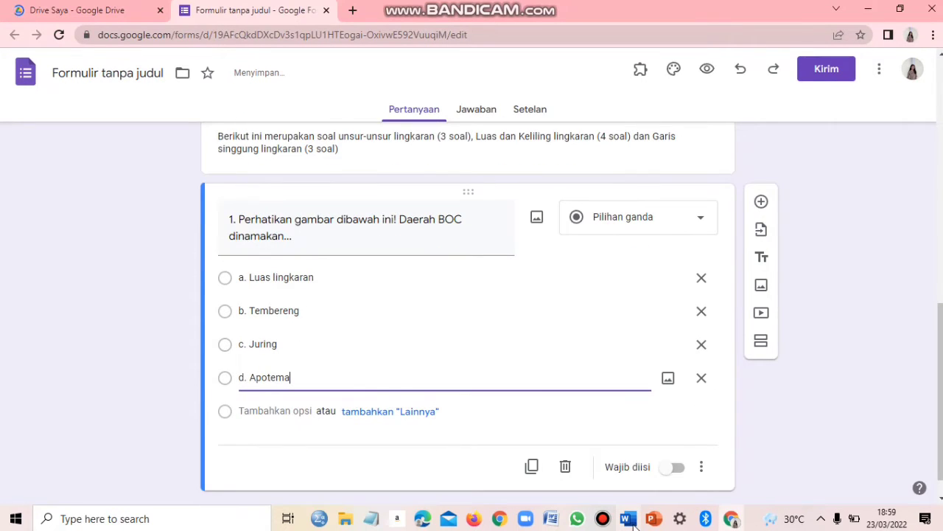
- Check the circle figure in the Word document, then start inserting an uploaded image into question 1 of the form
{"action": "mouse_move", "coordinate": [631, 519]}
{"action": "left_click", "coordinate": [635, 487]}
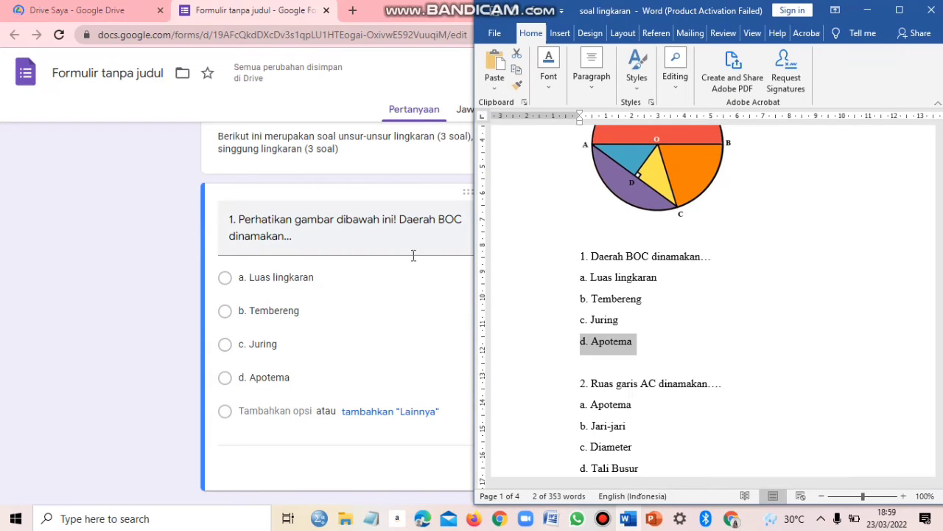
{"action": "key", "text": "alt+Tab"}
{"action": "key", "text": "ctrl+a"}
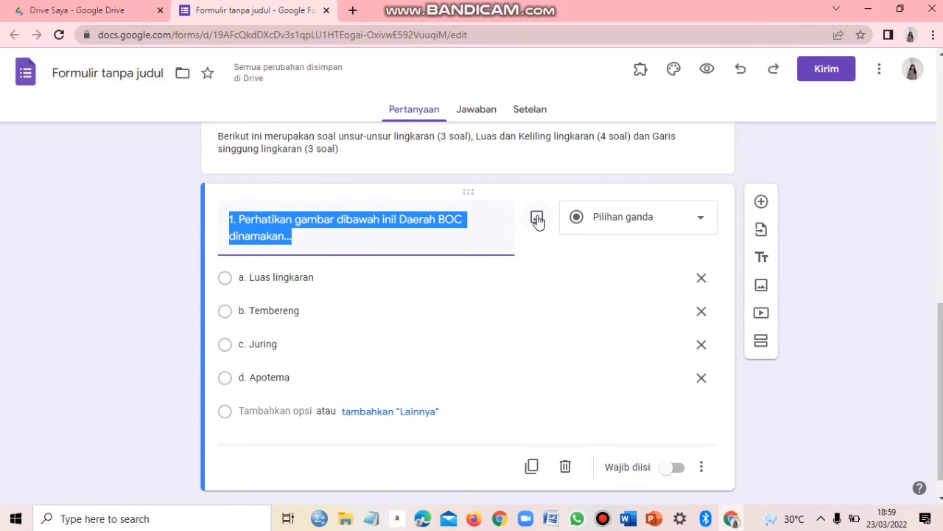
{"action": "left_click", "coordinate": [538, 223]}
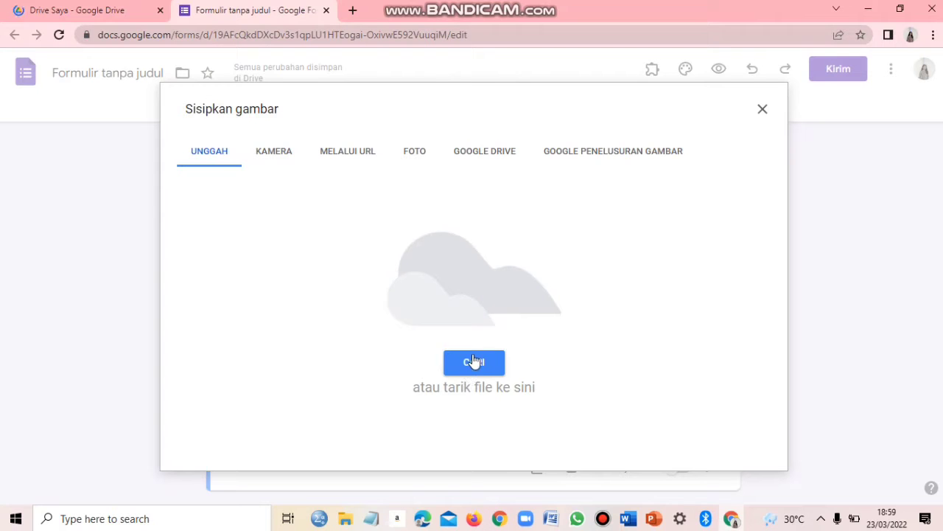
{"action": "left_click", "coordinate": [477, 366]}
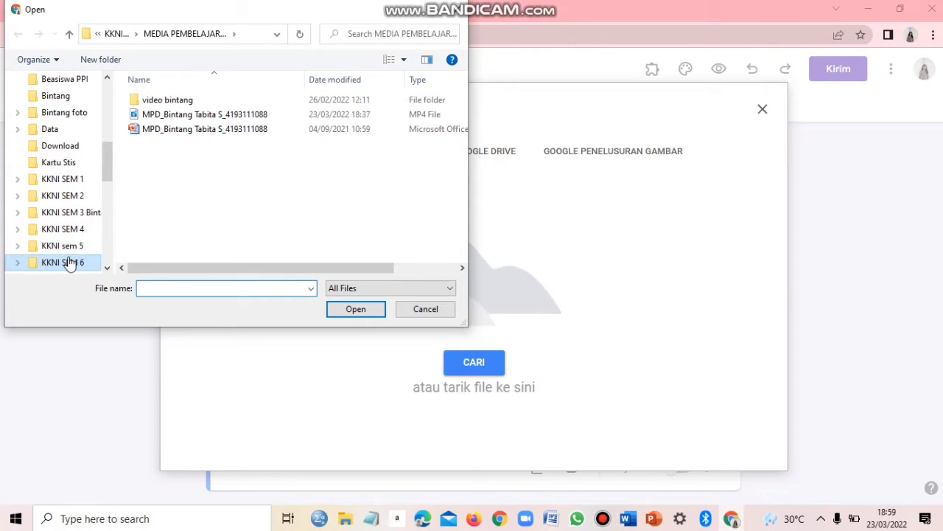
- Upload the image "no 1 lingkaran" to question 1 from KKNI SEM 6, PRAKTIKUM MEDIA PEMB. DIGITAL, PRAKTIKUM 5
{"action": "left_click", "coordinate": [67, 261]}
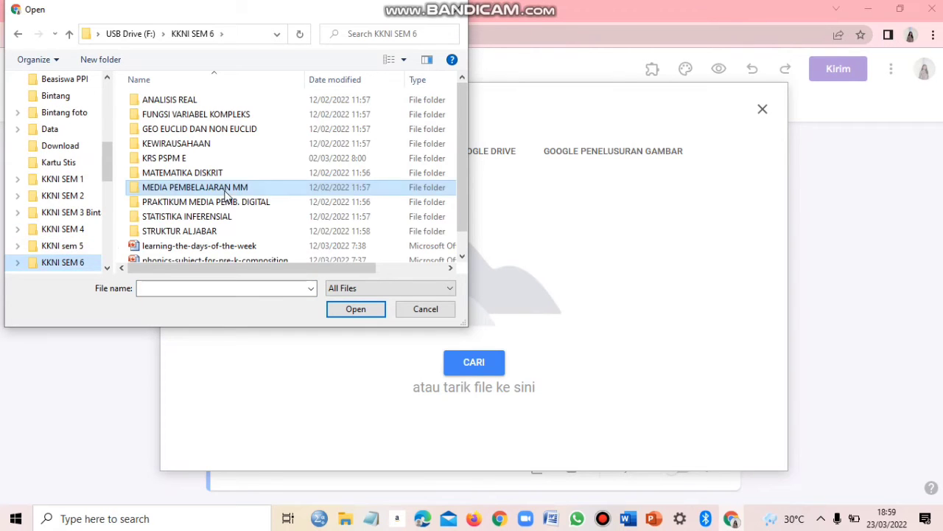
{"action": "double_click", "coordinate": [242, 202]}
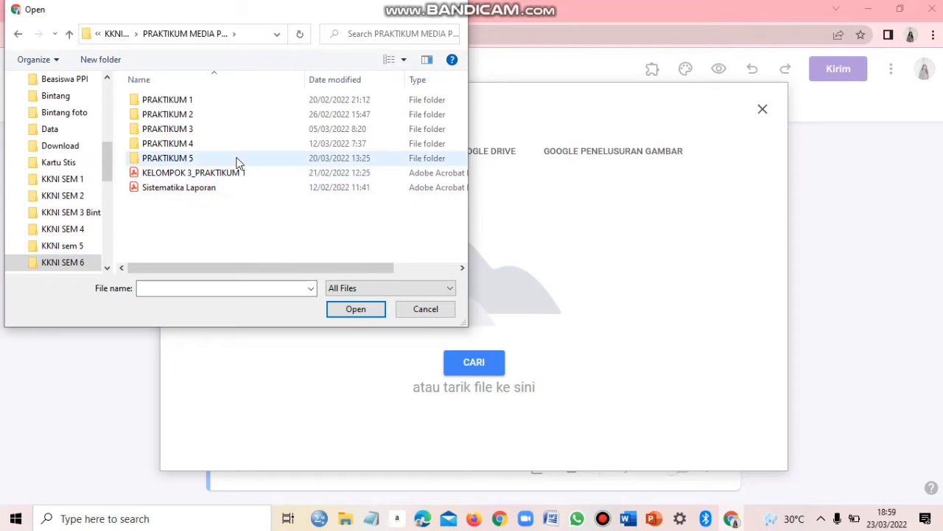
{"action": "left_click", "coordinate": [239, 164]}
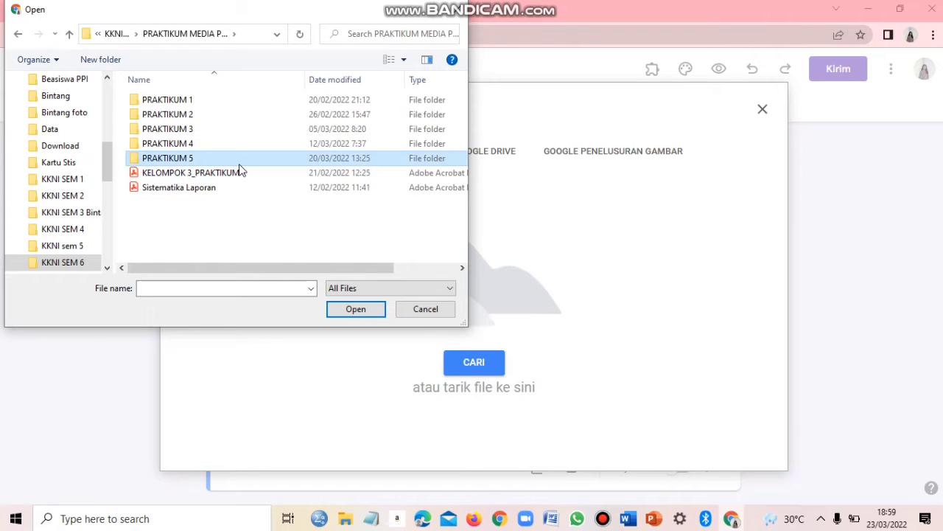
{"action": "double_click", "coordinate": [239, 167]}
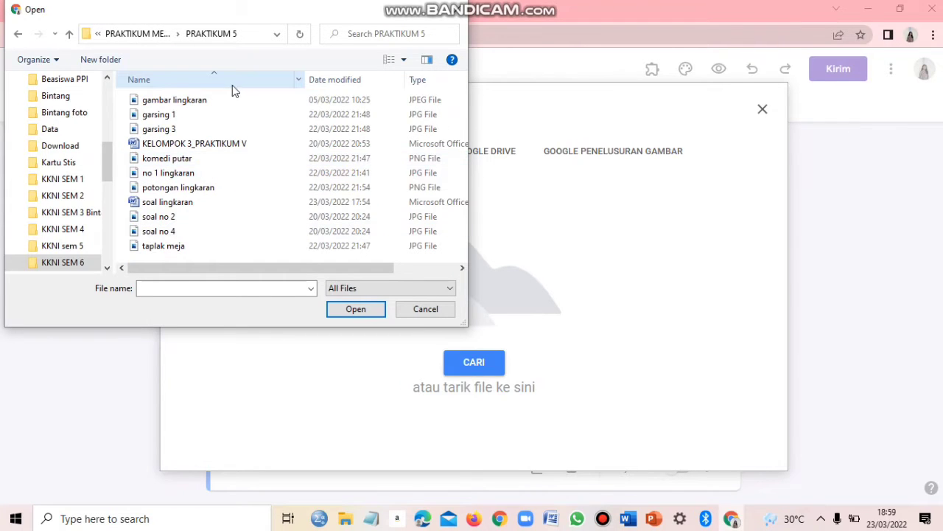
{"action": "left_click", "coordinate": [222, 173]}
{"action": "left_click", "coordinate": [361, 309]}
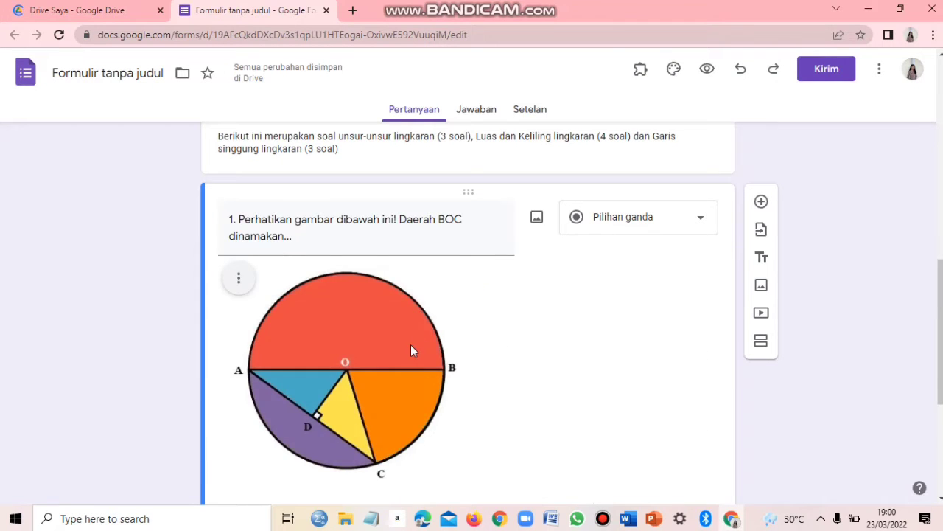
- Shrink the circle image in question 1 proportionally to about 60% of its inserted size
{"action": "scroll", "coordinate": [411, 344], "scroll_direction": "down", "scroll_amount": 3}
{"action": "left_click", "coordinate": [395, 246]}
{"action": "left_click_drag", "start_coordinate": [464, 273], "coordinate": [395, 210]}
{"action": "scroll", "coordinate": [395, 373], "scroll_direction": "up", "scroll_amount": 3}
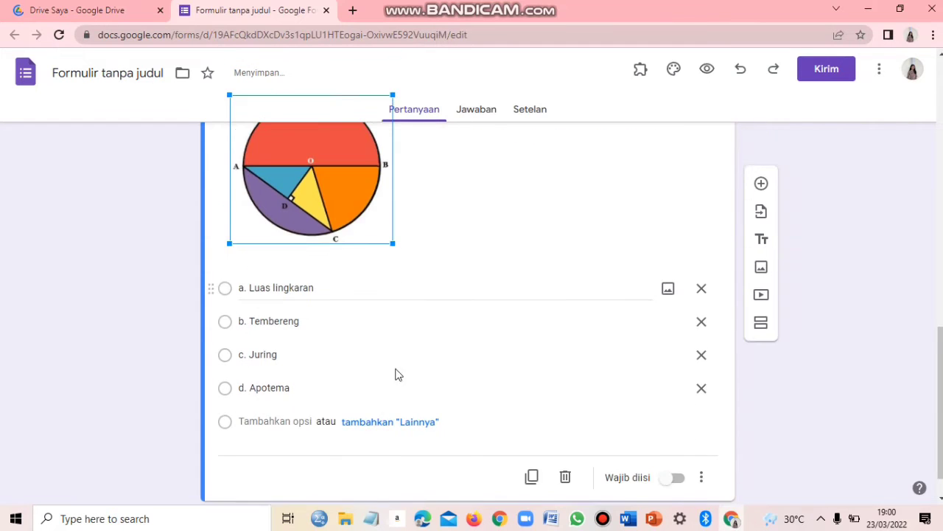
{"action": "left_click_drag", "start_coordinate": [390, 416], "coordinate": [367, 393]}
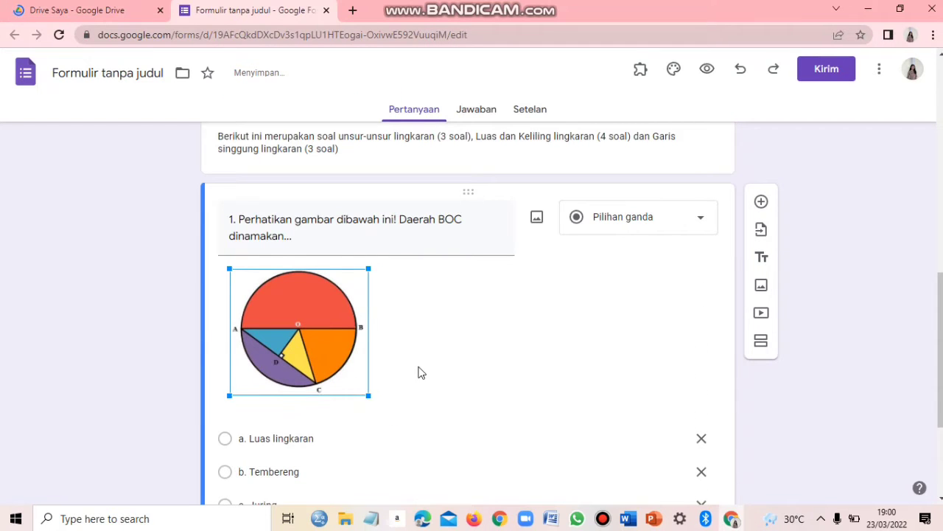
{"action": "left_click", "coordinate": [524, 364]}
- Add a new question below question 1 and fill its text with "2. Ruas garis AC dinamakan...." copied from the Word document
{"action": "scroll", "coordinate": [520, 354], "scroll_direction": "down", "scroll_amount": 3}
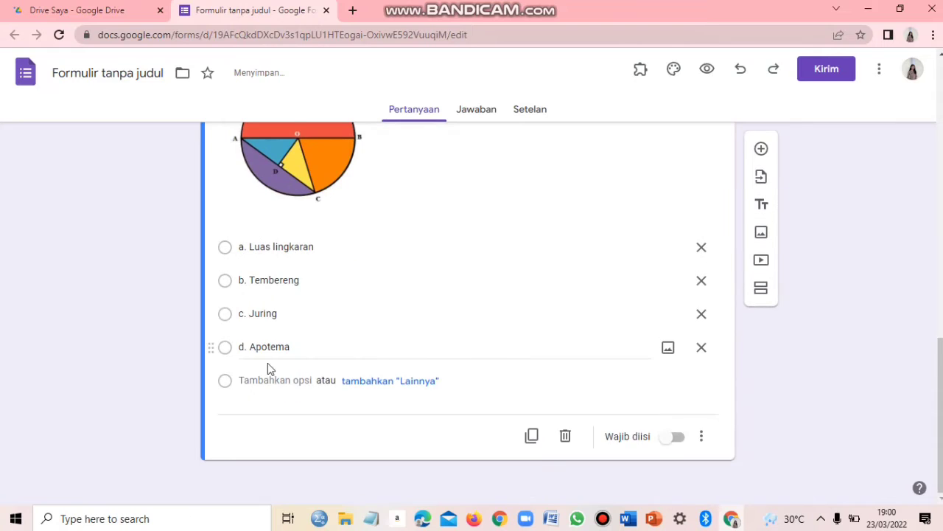
{"action": "scroll", "coordinate": [587, 354], "scroll_direction": "up", "scroll_amount": 4}
{"action": "scroll", "coordinate": [583, 339], "scroll_direction": "down", "scroll_amount": 2}
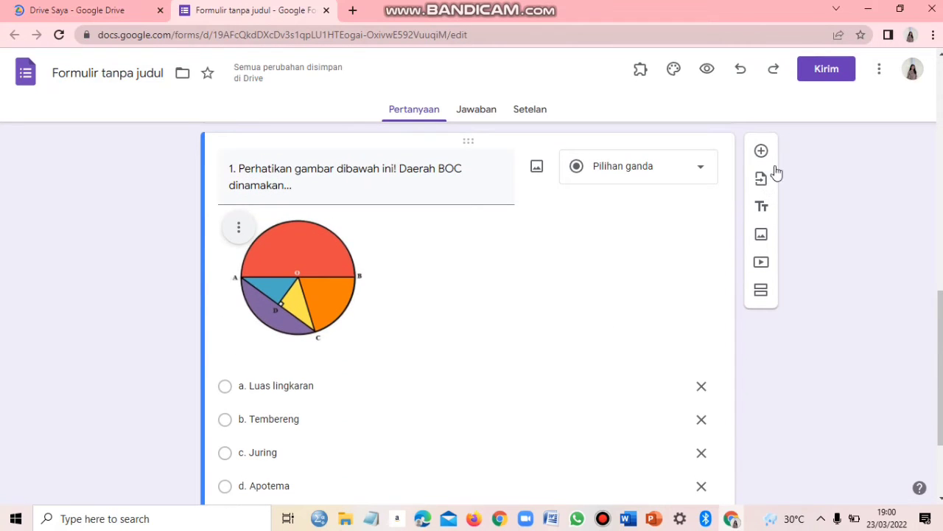
{"action": "left_click", "coordinate": [762, 152]}
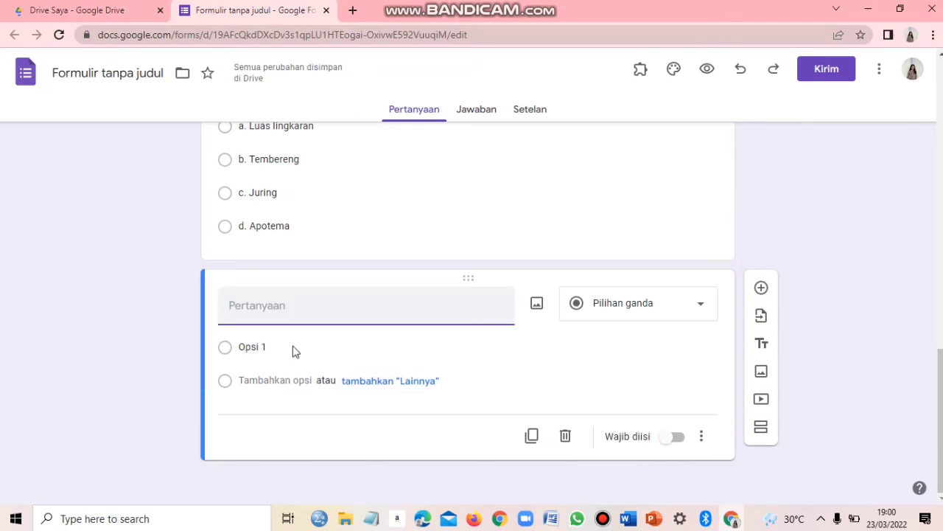
{"action": "left_click", "coordinate": [628, 519]}
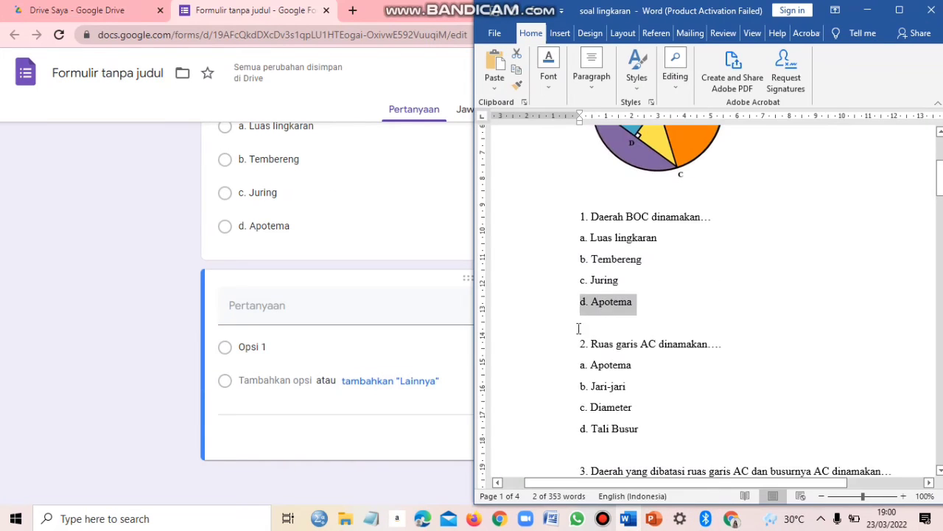
{"action": "scroll", "coordinate": [581, 324], "scroll_direction": "down", "scroll_amount": 1}
{"action": "triple_click", "coordinate": [714, 317]}
{"action": "key", "text": "ctrl+c"}
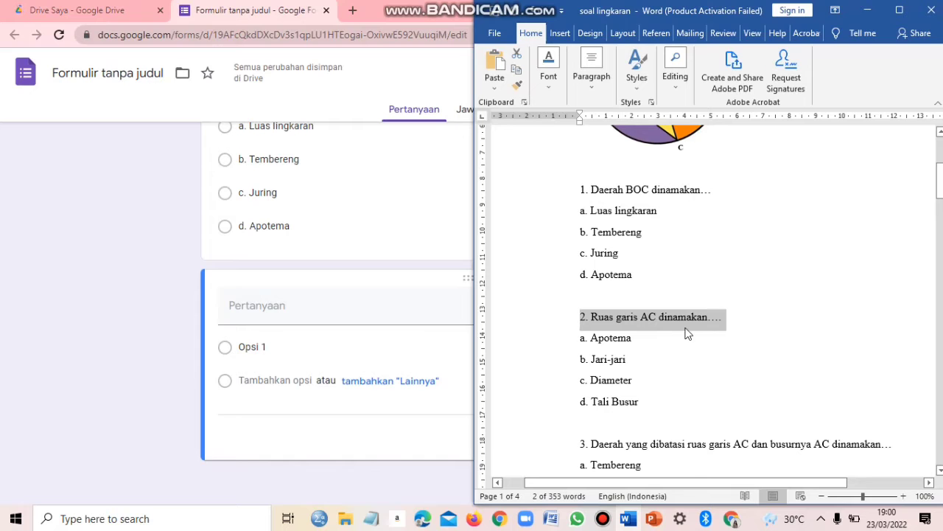
{"action": "left_click", "coordinate": [354, 305]}
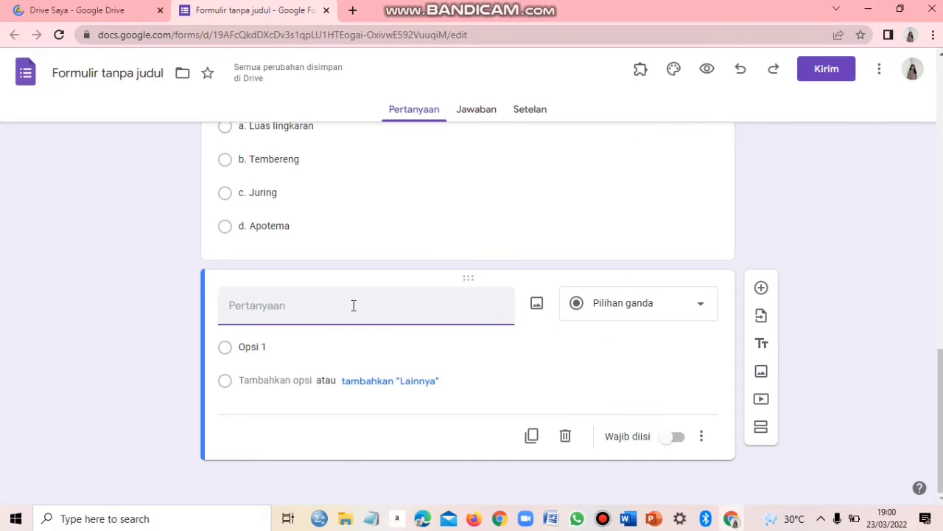
{"action": "key", "text": "ctrl+v"}
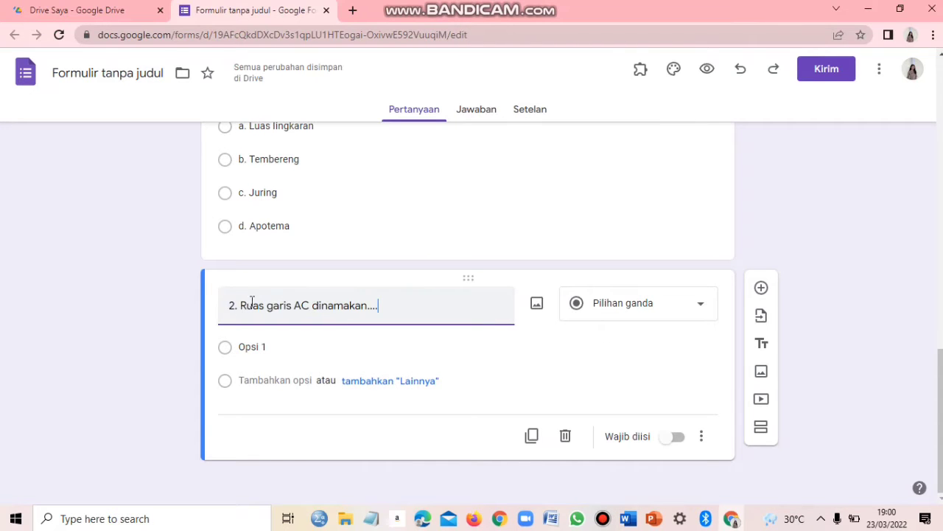
- Begin question 2's text after its number with "Berdasarkan gambar pada soal no. 1," to refer to question 1's circle figure
{"action": "scroll", "coordinate": [324, 274], "scroll_direction": "up", "scroll_amount": 2}
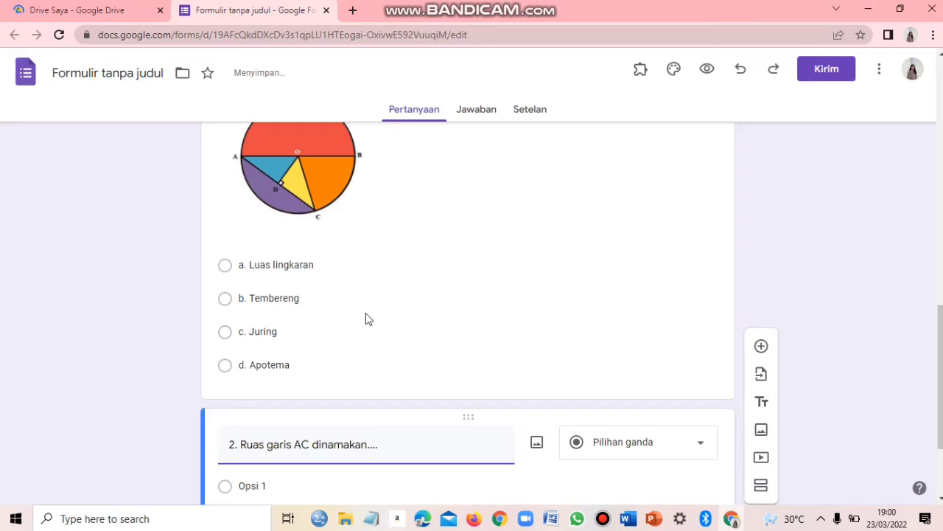
{"action": "scroll", "coordinate": [369, 319], "scroll_direction": "up", "scroll_amount": 1}
{"action": "scroll", "coordinate": [232, 305], "scroll_direction": "down", "scroll_amount": 3}
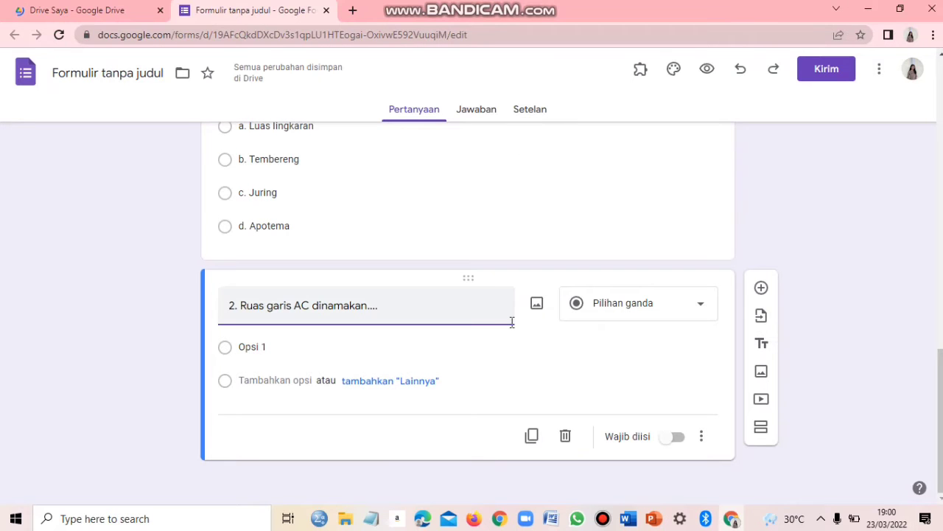
{"action": "type", "text": "Berdasarkan "}
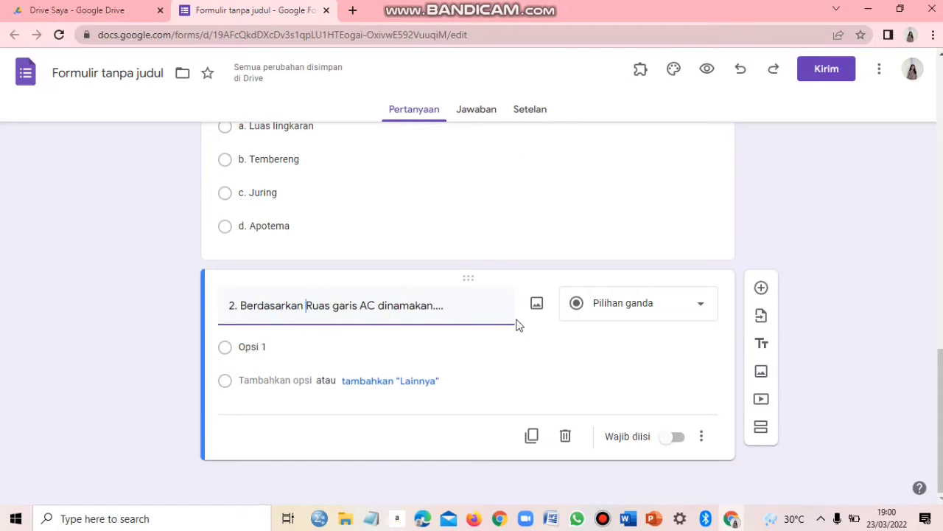
{"action": "type", "text": "gama"}
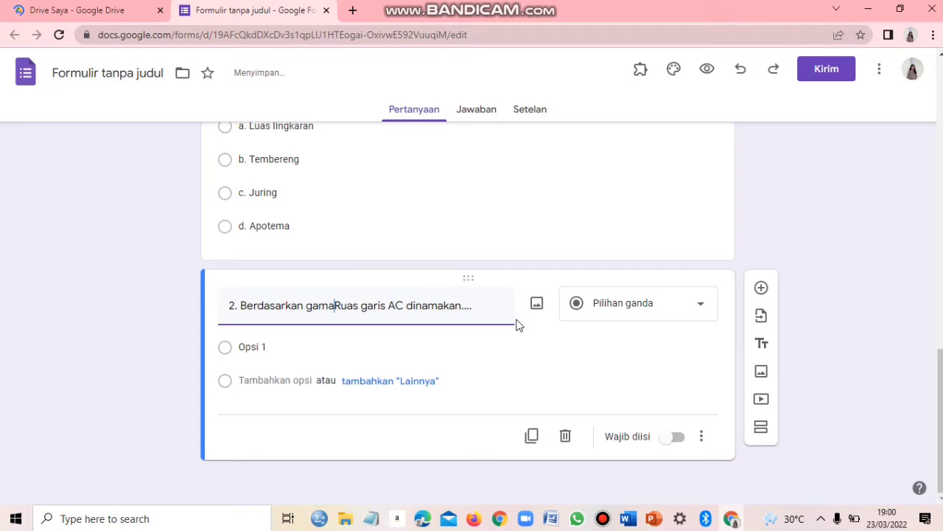
{"action": "type", "text": "pada soal no"}
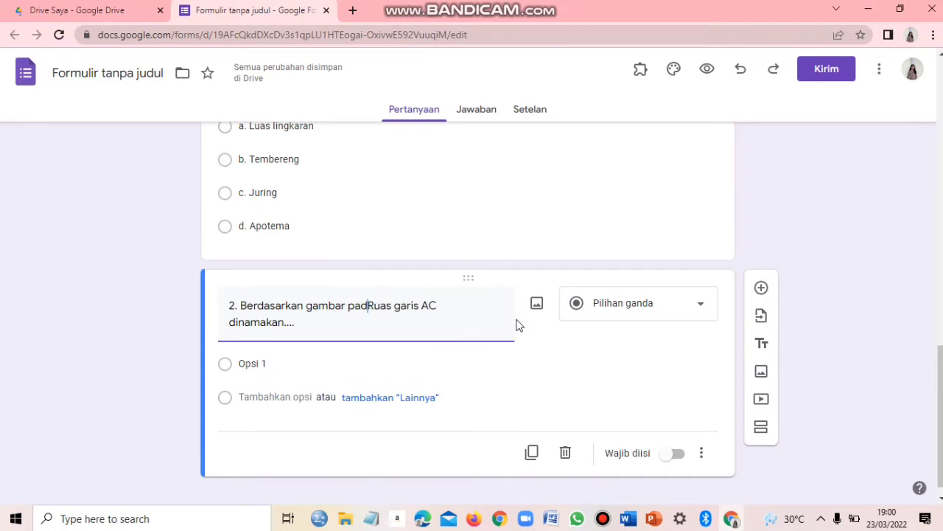
{"action": "type", "text": ". 1,"}
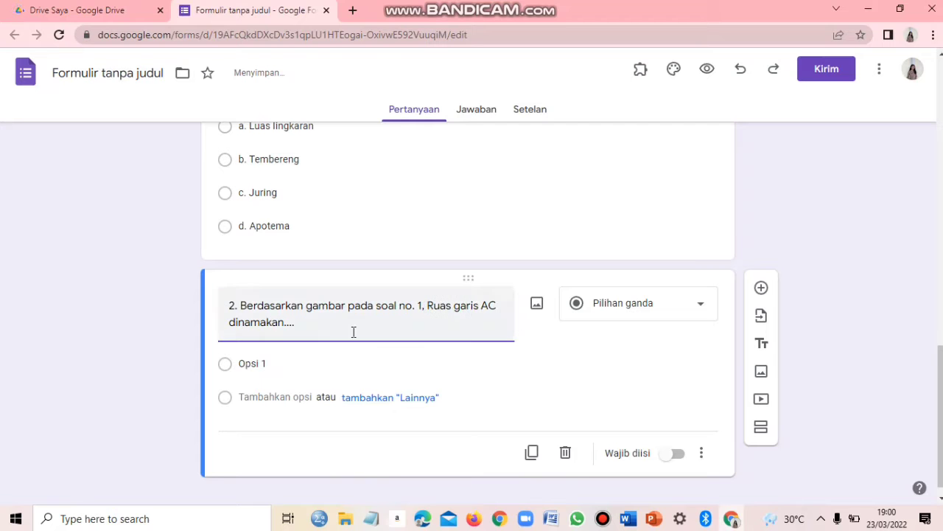
- Fill question 2's first option with "a. Apotema" copied from the Word document
{"action": "left_click", "coordinate": [278, 366]}
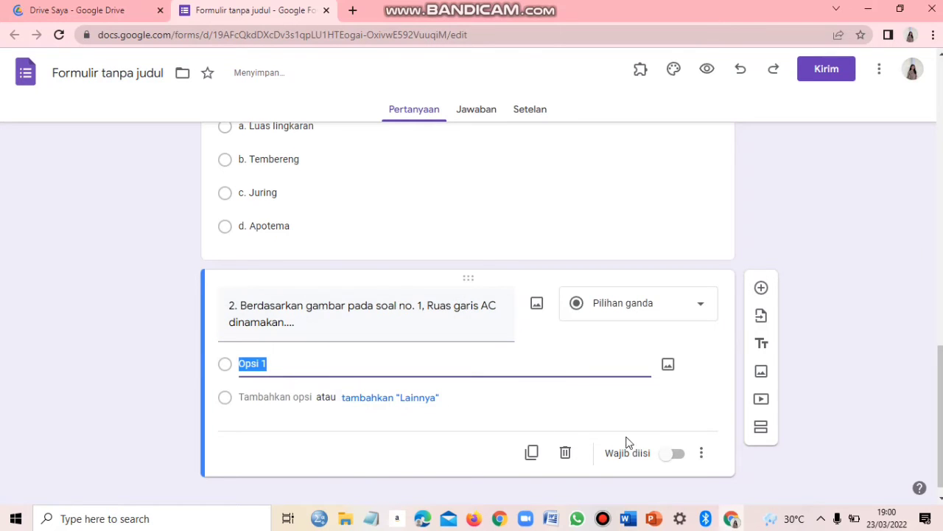
{"action": "left_click", "coordinate": [627, 518]}
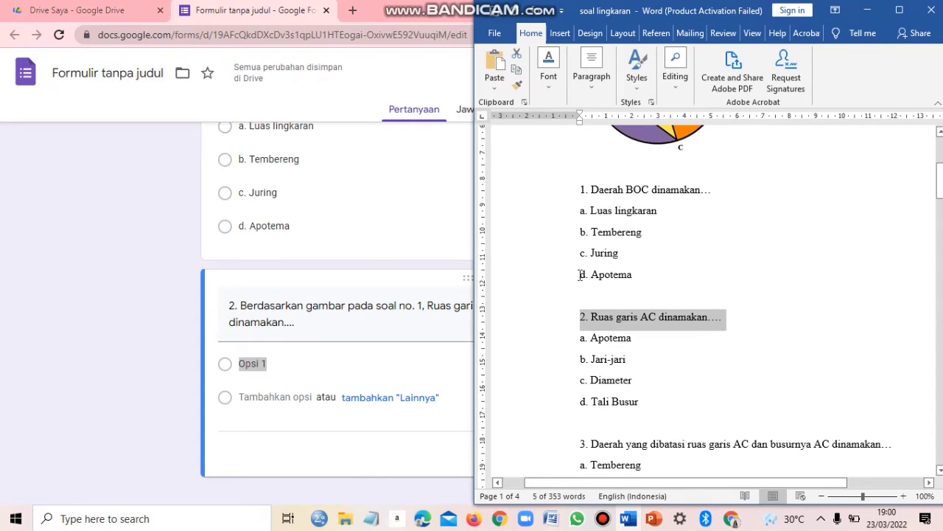
{"action": "scroll", "coordinate": [580, 274], "scroll_direction": "down", "scroll_amount": 2}
{"action": "left_click_drag", "start_coordinate": [580, 271], "coordinate": [604, 274]}
{"action": "key", "text": "ctrl+c"}
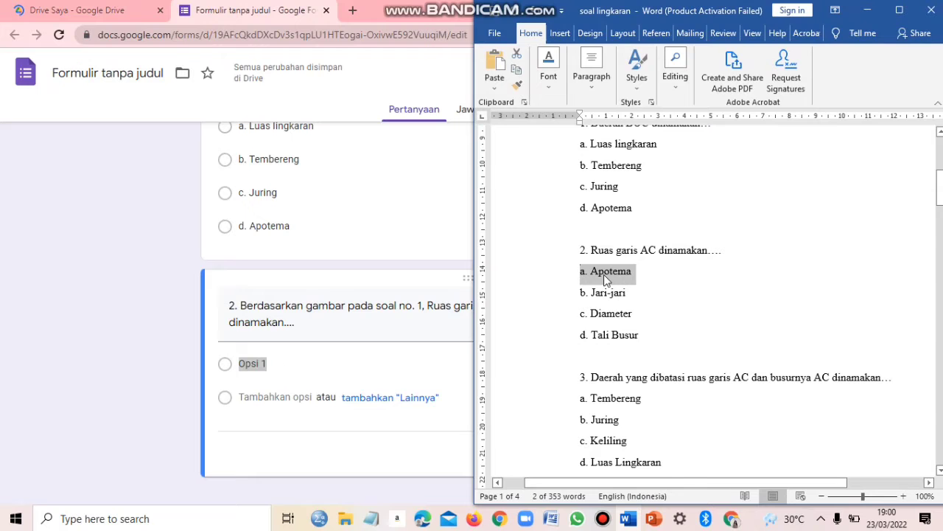
{"action": "left_click", "coordinate": [279, 373]}
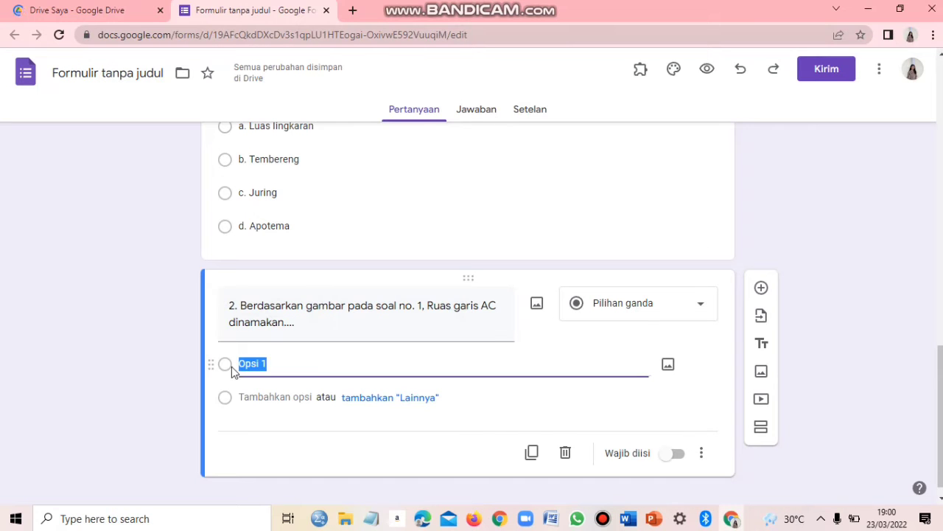
{"action": "key", "text": "ctrl+v"}
- Add a second option to question 2 with the text "b. Jari-jari" copied from the Word document
{"action": "left_click", "coordinate": [278, 398]}
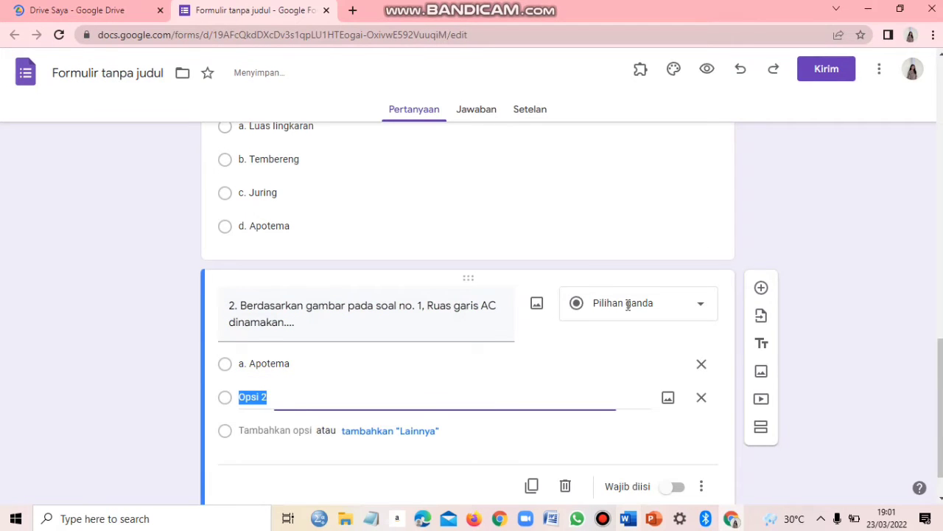
{"action": "key", "text": "alt+Tab"}
{"action": "left_click_drag", "start_coordinate": [581, 293], "coordinate": [631, 293]}
{"action": "key", "text": "ctrl+c"}
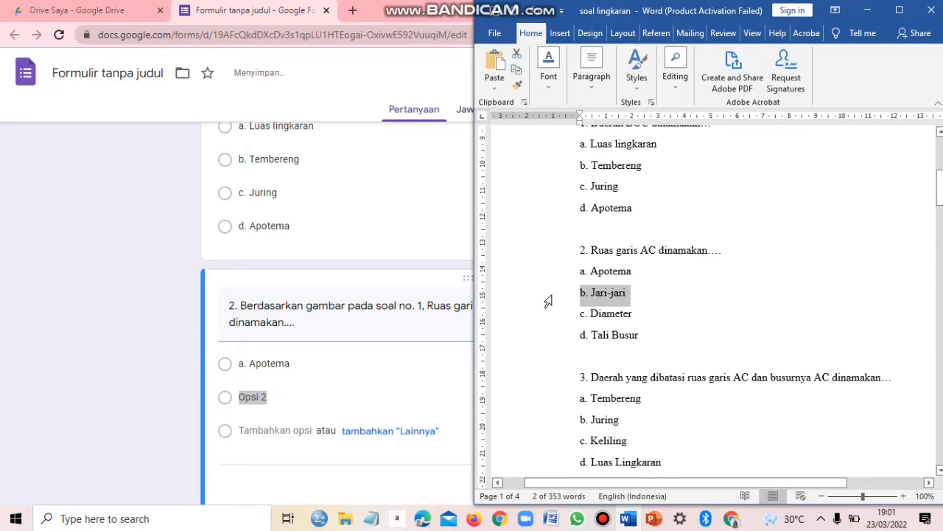
{"action": "left_click", "coordinate": [279, 396]}
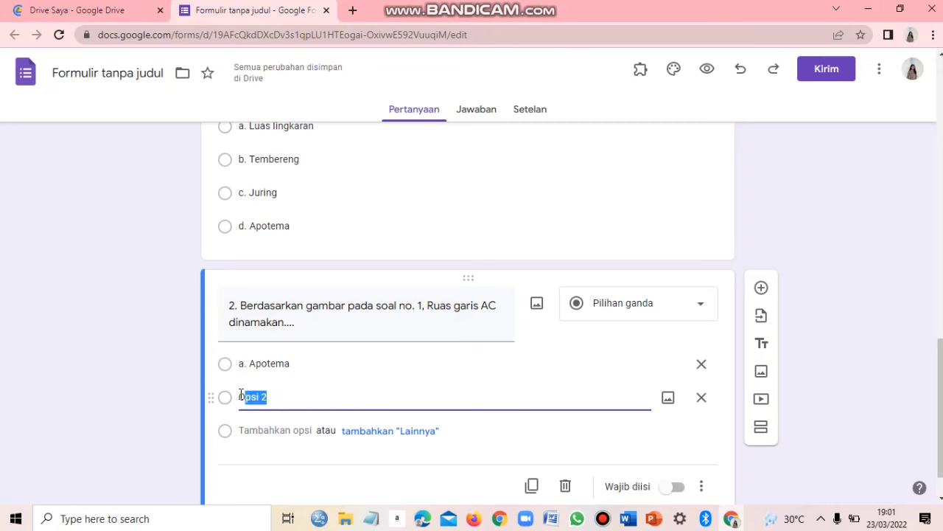
{"action": "key", "text": "ctrl+v"}
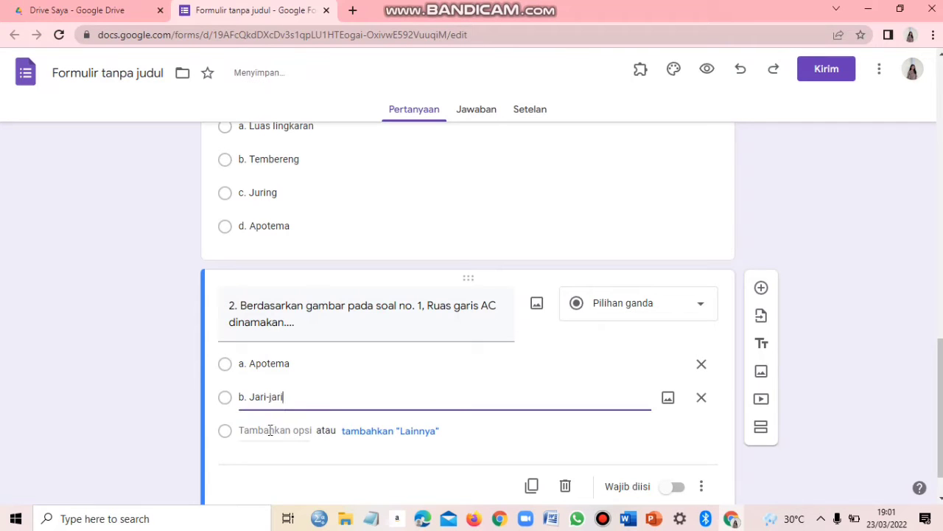
- Add a third option to question 2 with the text "c. Diameter" copied from the Word document
{"action": "left_click", "coordinate": [275, 431]}
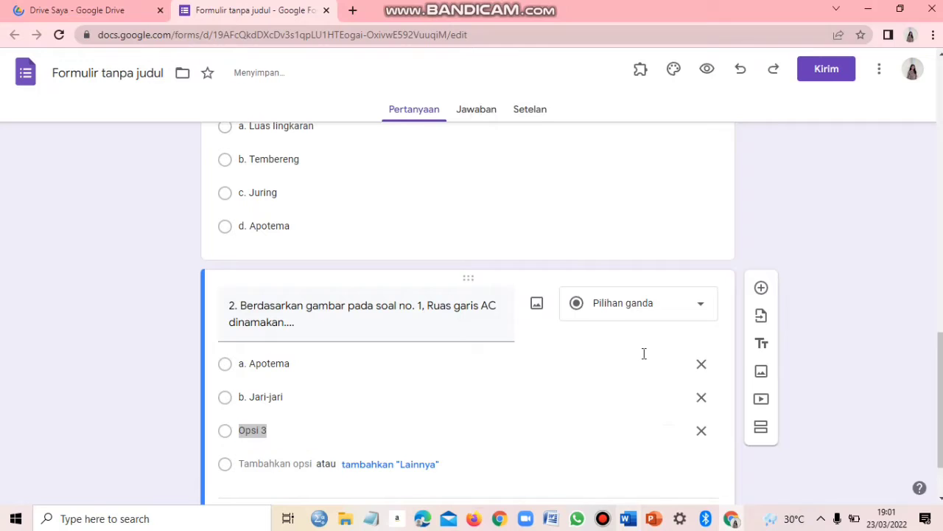
{"action": "key", "text": "alt+Tab"}
{"action": "left_click_drag", "start_coordinate": [572, 316], "coordinate": [639, 319]}
{"action": "key", "text": "ctrl+c"}
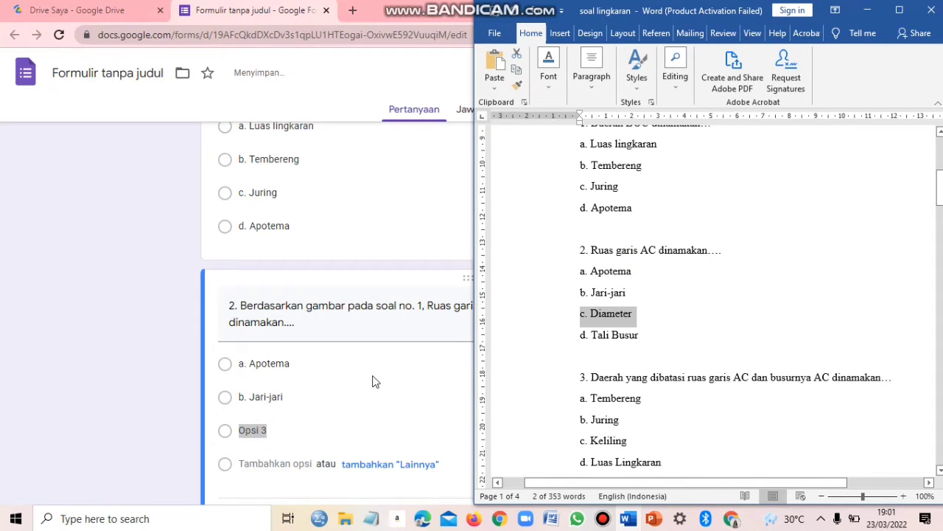
{"action": "left_click", "coordinate": [283, 432]}
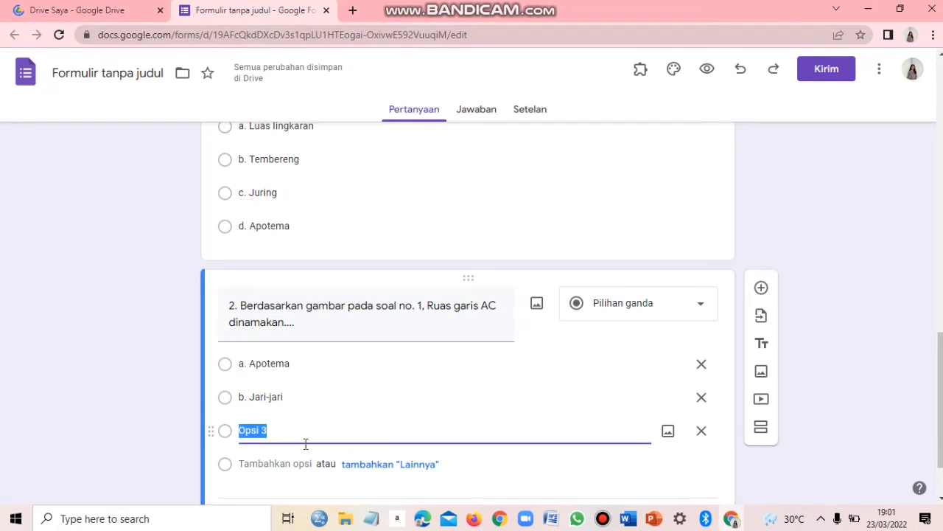
{"action": "key", "text": "ctrl+v"}
- Add a fourth option to question 2 with the text "d. Tali Busur" copied from the Word document
{"action": "key", "text": "Return"}
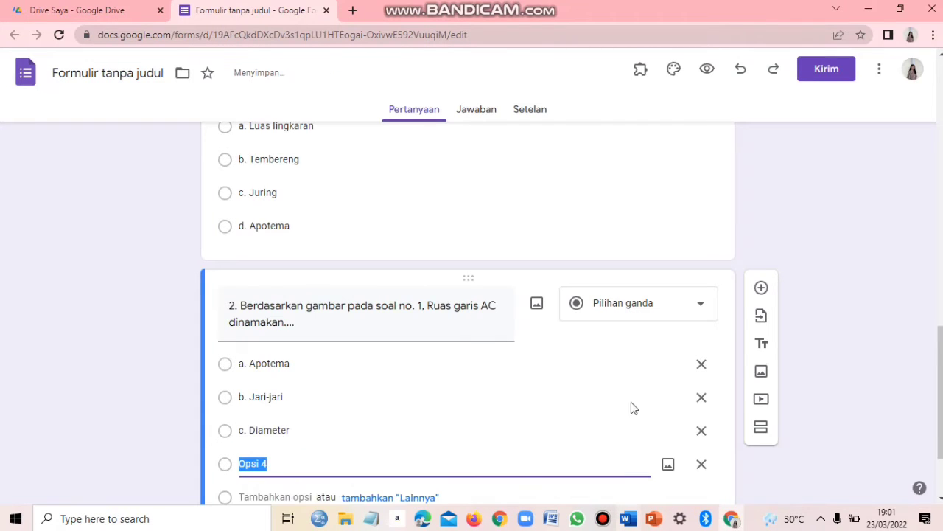
{"action": "key", "text": "alt+Tab"}
{"action": "left_click_drag", "start_coordinate": [639, 336], "coordinate": [581, 333]}
{"action": "key", "text": "ctrl+c"}
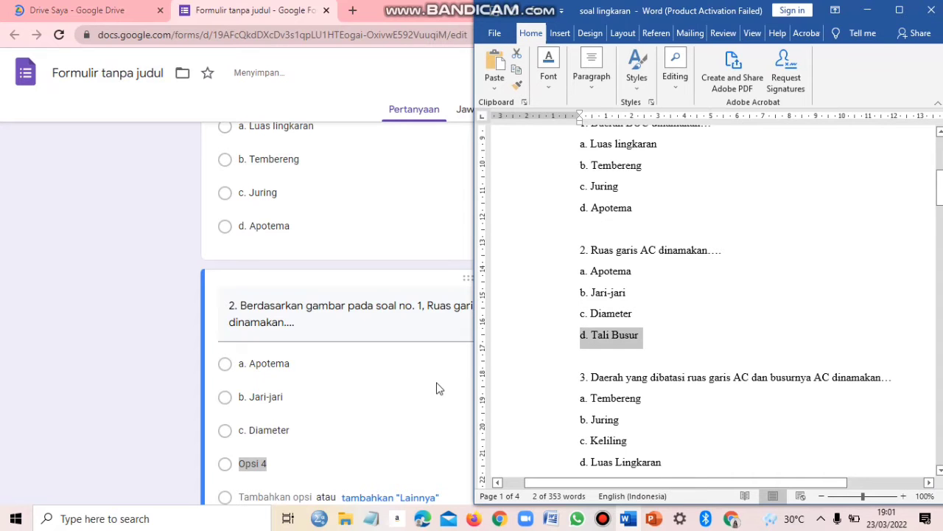
{"action": "left_click", "coordinate": [235, 455]}
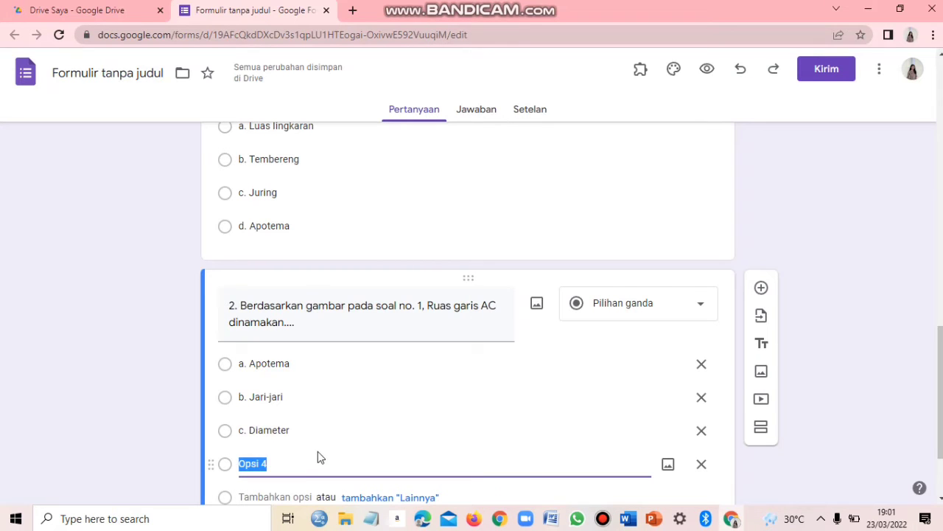
{"action": "key", "text": "ctrl+v"}
{"action": "scroll", "coordinate": [443, 361], "scroll_direction": "down", "scroll_amount": 2}
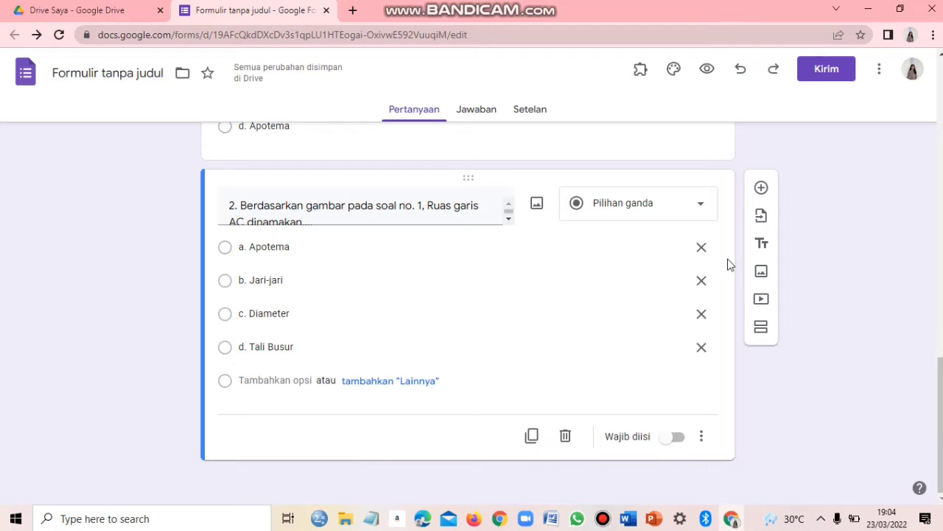
- Add a question below question 2 reading "3. Daerah yang dibatasi ruas garis AC dan busurnya AC dinamakan...", copying the wording from the Word document
{"action": "left_click", "coordinate": [763, 188]}
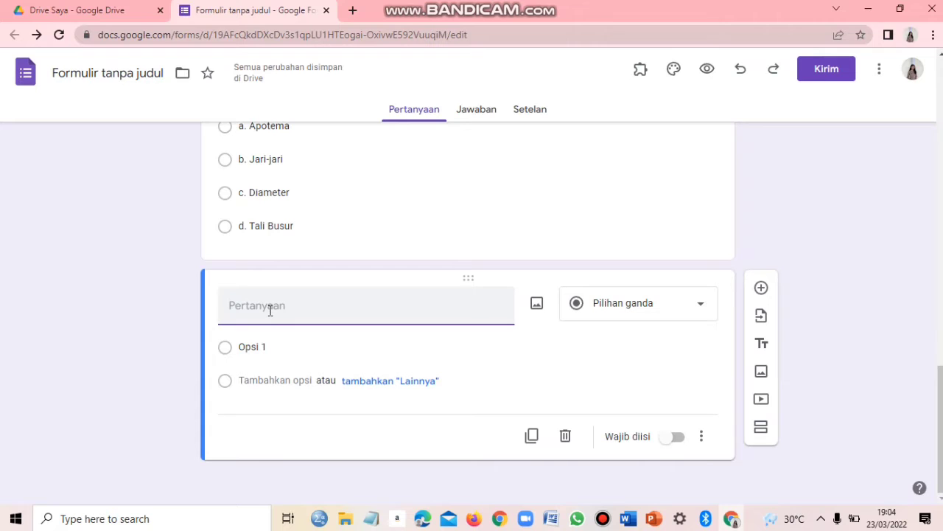
{"action": "type", "text": "3."}
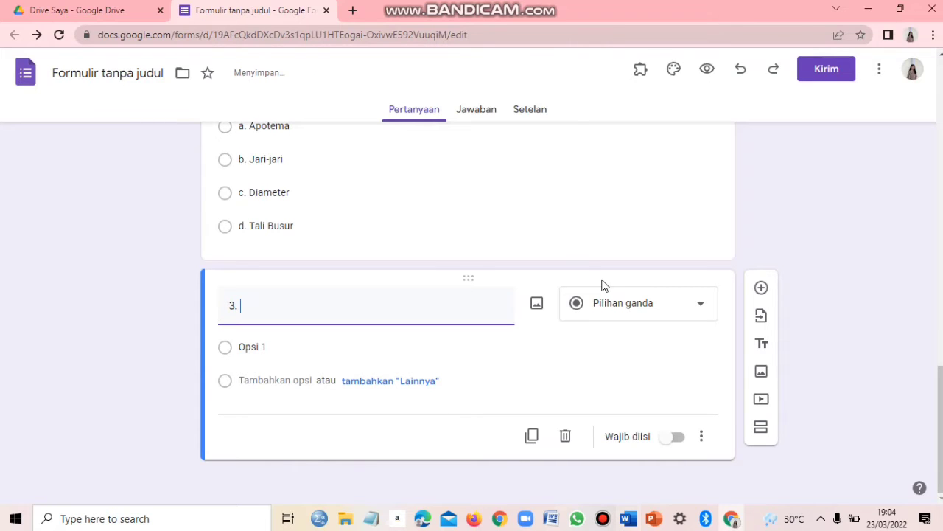
{"action": "key", "text": "alt+Tab"}
{"action": "left_click_drag", "start_coordinate": [592, 279], "coordinate": [895, 279]}
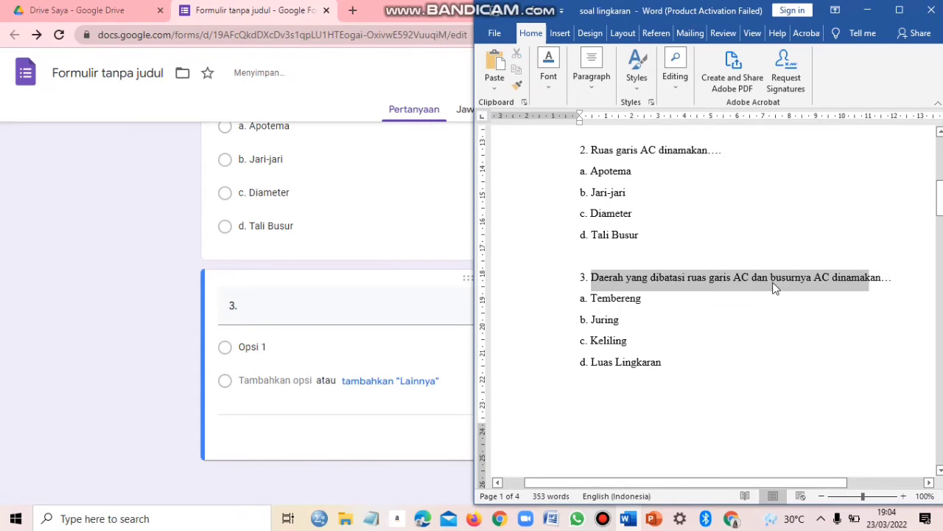
{"action": "left_click", "coordinate": [283, 313]}
{"action": "type", "text": "Daerah yang dibatasi ruas garis AC dan busurnya AC dinamakan…"}
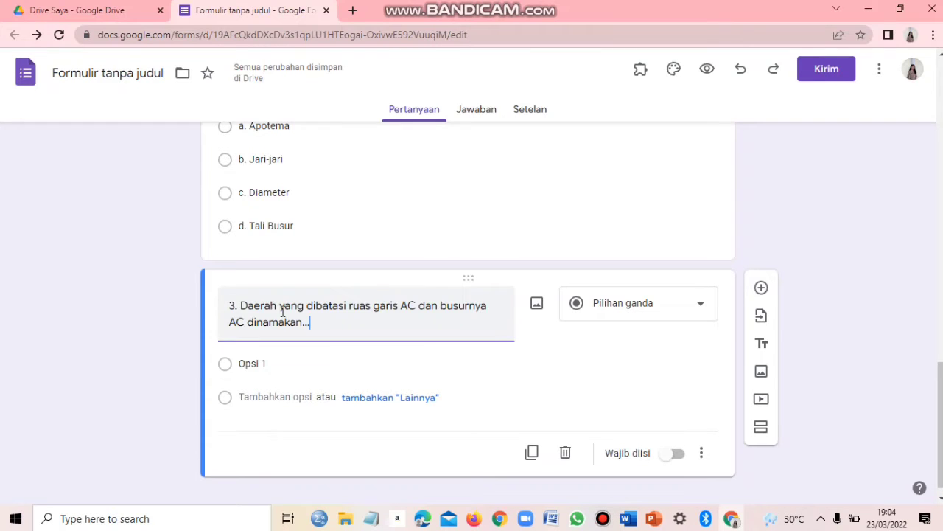
- Check the wording of question 2, then insert "Berdasarkan gambar pada soal no.1," after the number in question 3's text
{"action": "left_click", "coordinate": [238, 306]}
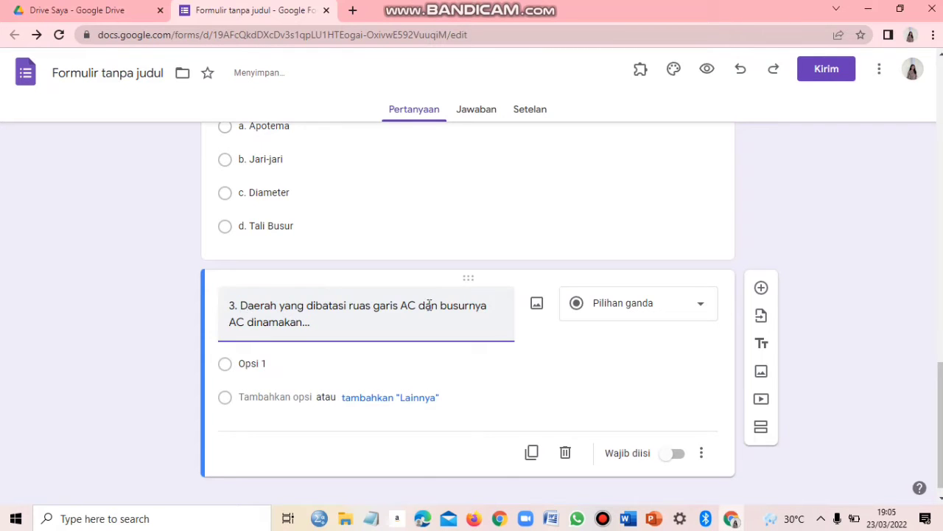
{"action": "scroll", "coordinate": [424, 301], "scroll_direction": "up", "scroll_amount": 5}
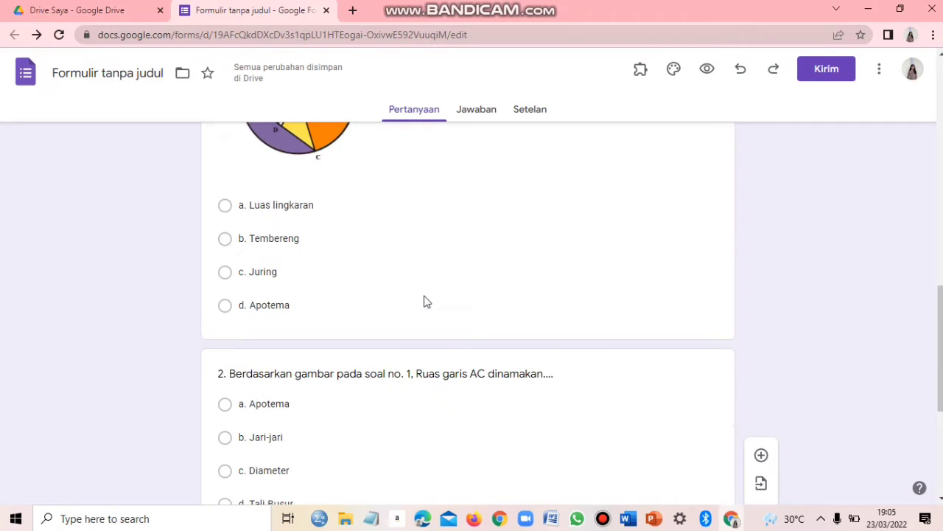
{"action": "scroll", "coordinate": [326, 328], "scroll_direction": "up", "scroll_amount": 5}
{"action": "scroll", "coordinate": [326, 327], "scroll_direction": "down", "scroll_amount": 10}
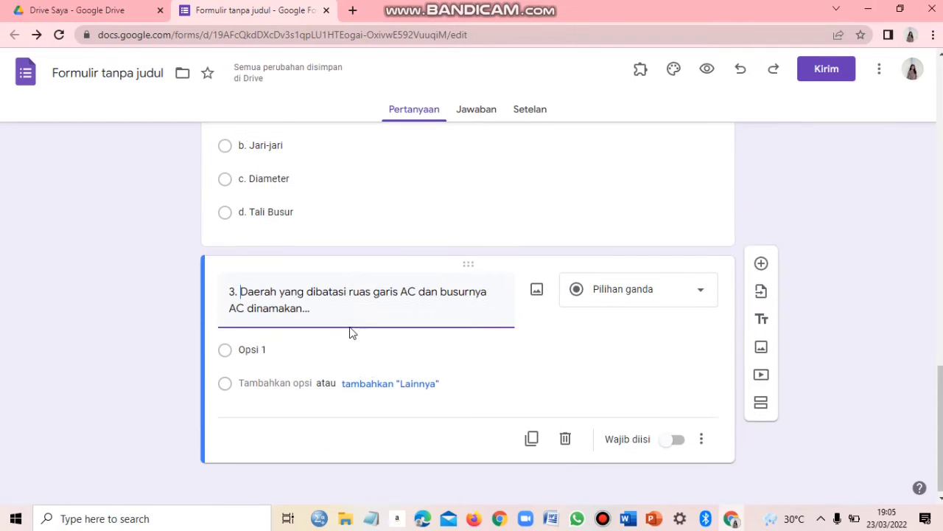
{"action": "scroll", "coordinate": [225, 286], "scroll_direction": "up", "scroll_amount": 3}
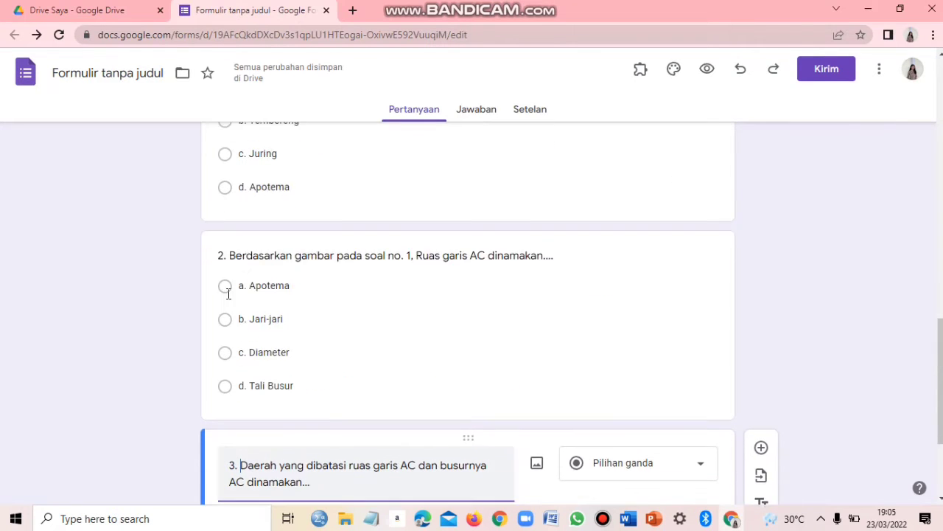
{"action": "left_click", "coordinate": [358, 290]}
{"action": "left_click", "coordinate": [360, 297]}
{"action": "scroll", "coordinate": [351, 401], "scroll_direction": "down", "scroll_amount": 3}
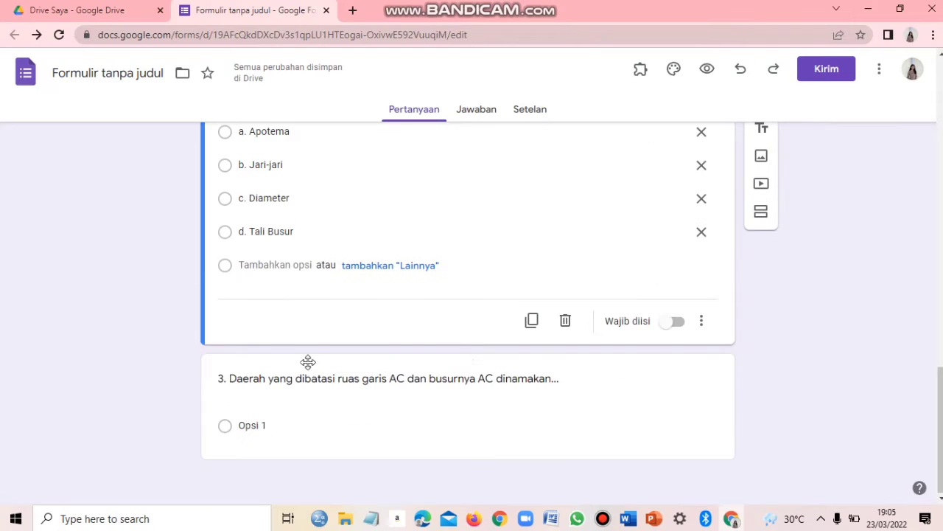
{"action": "left_click", "coordinate": [267, 378]}
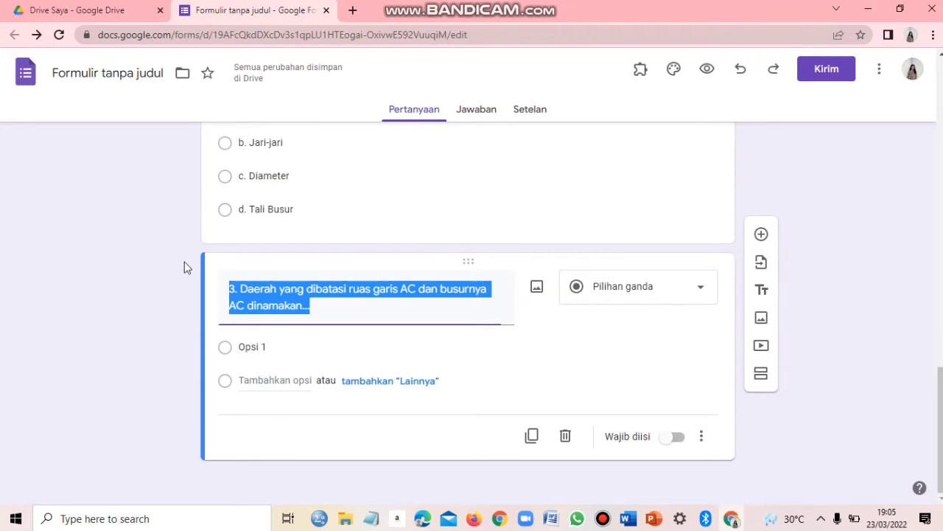
{"action": "left_click", "coordinate": [241, 288]}
{"action": "type", "text": "Berdasarkan gambar pada soal no.1, Daerah yang"}
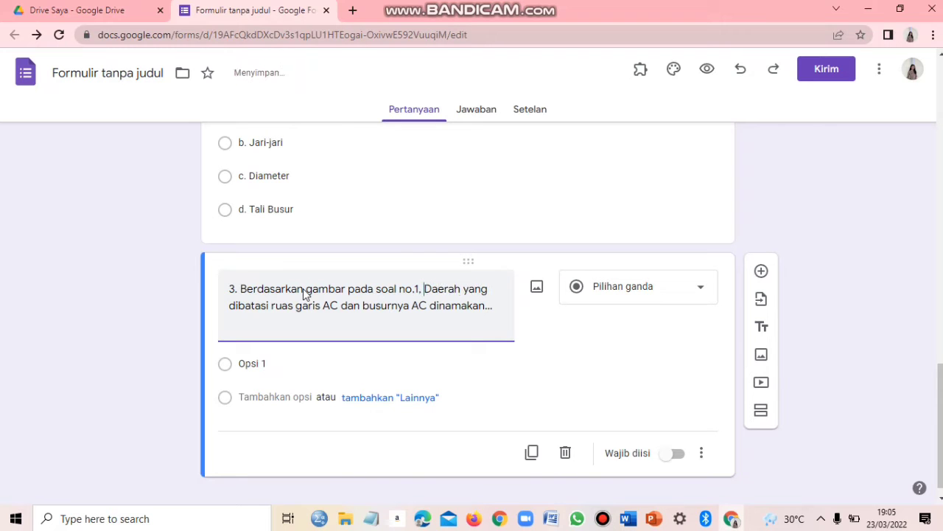
- Replace question 3's first option with the text "a. Tembereng" copied from the Word document
{"action": "left_click", "coordinate": [277, 363]}
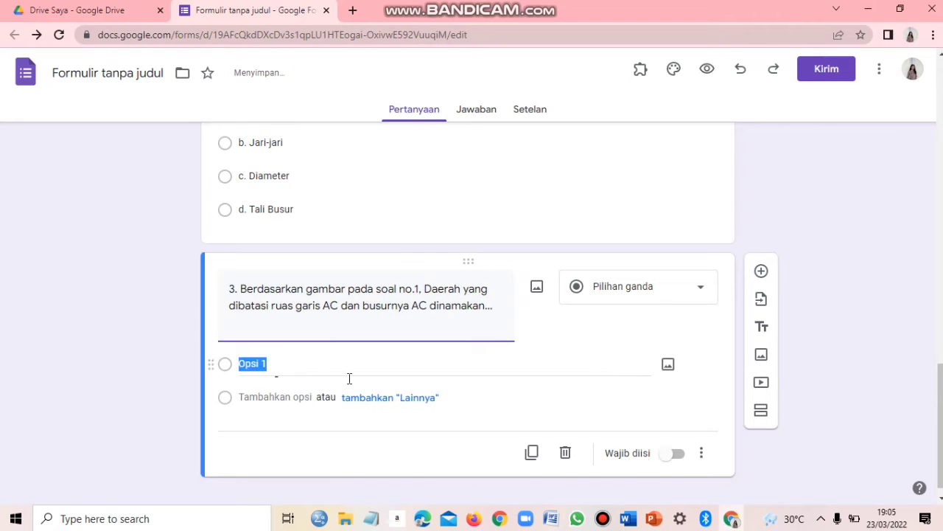
{"action": "key", "text": "alt+Tab"}
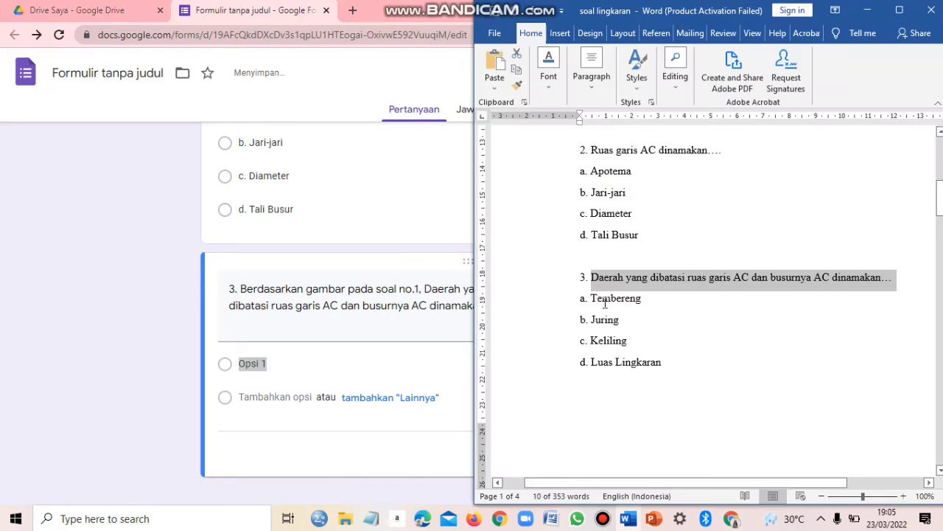
{"action": "left_click", "coordinate": [600, 299]}
{"action": "left_click_drag", "start_coordinate": [580, 299], "coordinate": [652, 299]}
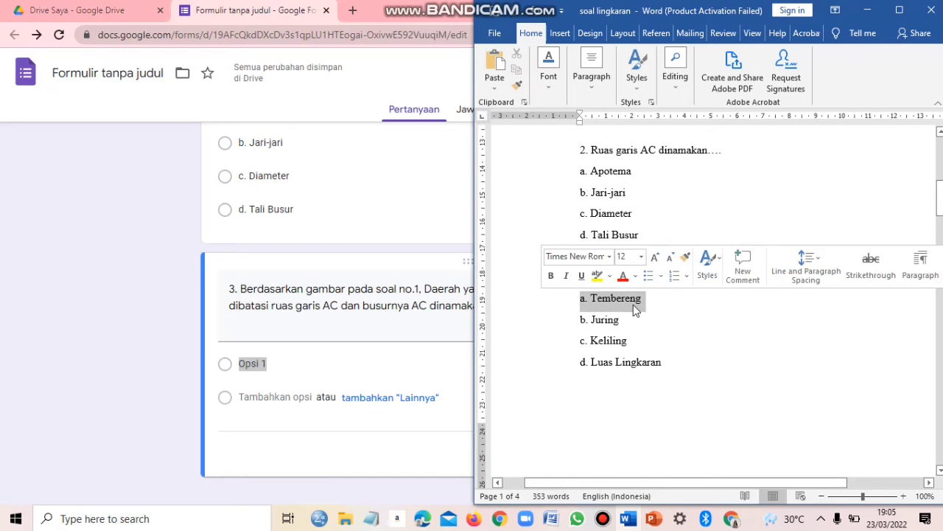
{"action": "key", "text": "ctrl+c"}
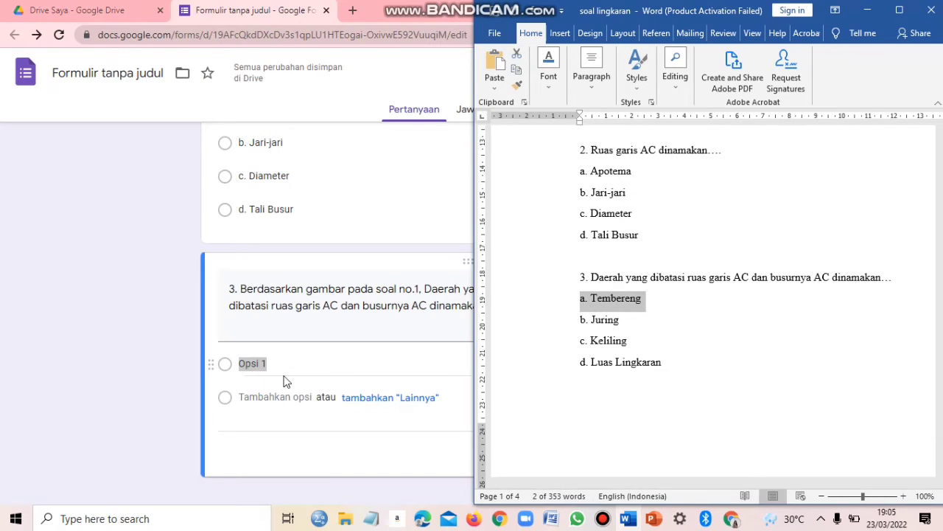
{"action": "key", "text": "alt+Tab"}
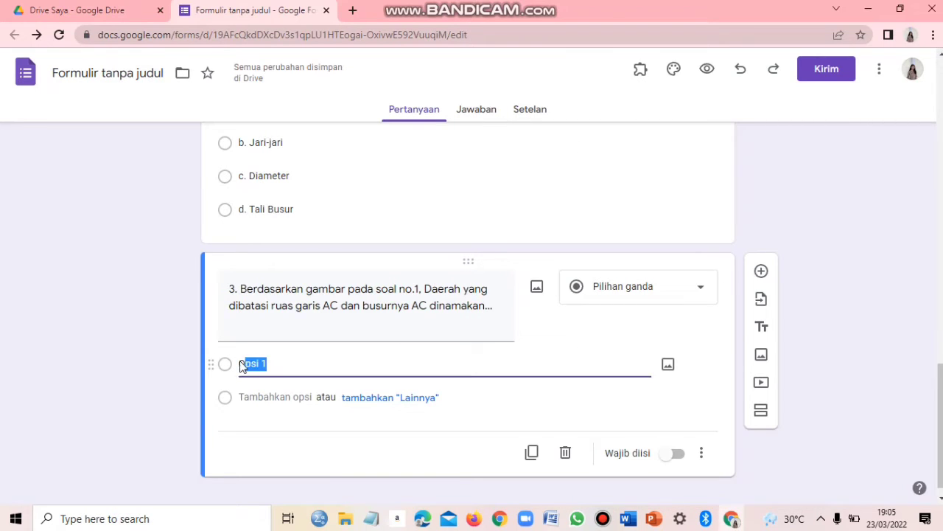
{"action": "key", "text": "ctrl+v"}
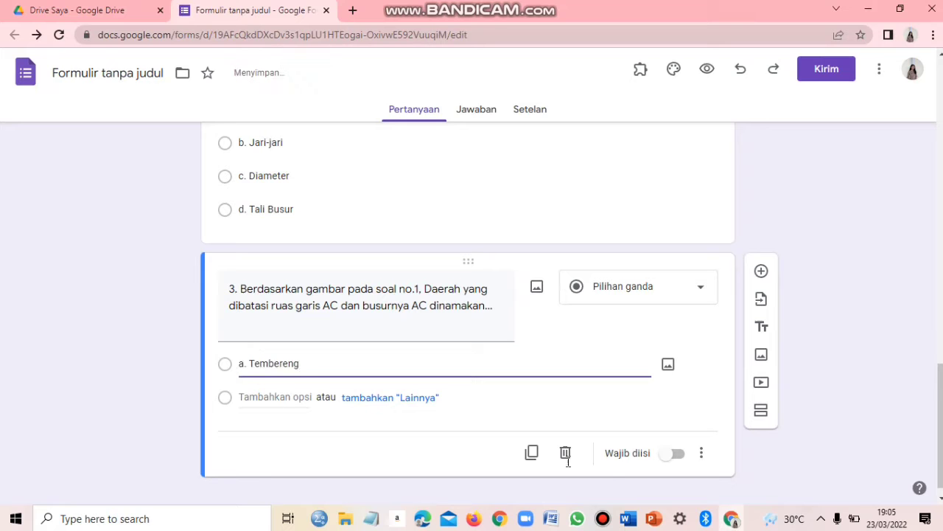
- Add a second option to question 3 with the text "b. Juring" copied from the Word document
{"action": "key", "text": "Return"}
{"action": "key", "text": "alt+Tab"}
{"action": "triple_click", "coordinate": [582, 320]}
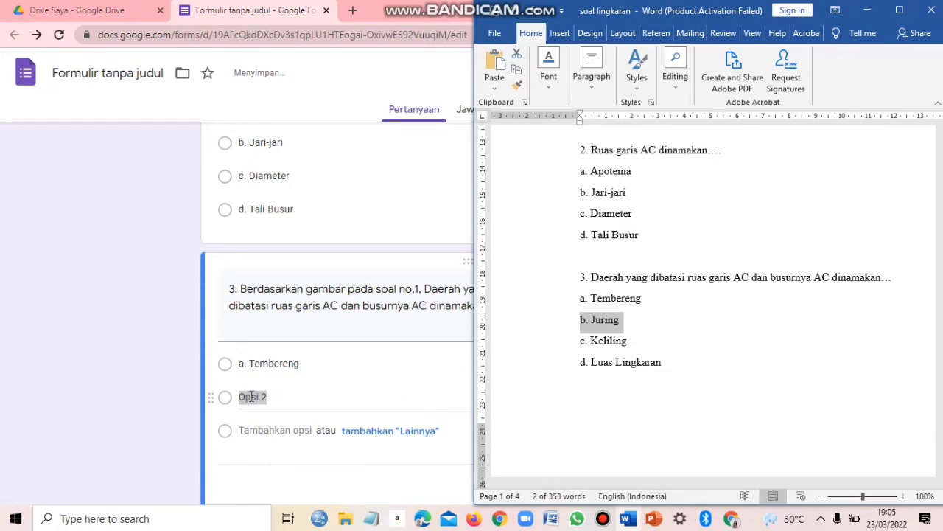
{"action": "key", "text": "alt+Tab"}
{"action": "key", "text": "ctrl+v"}
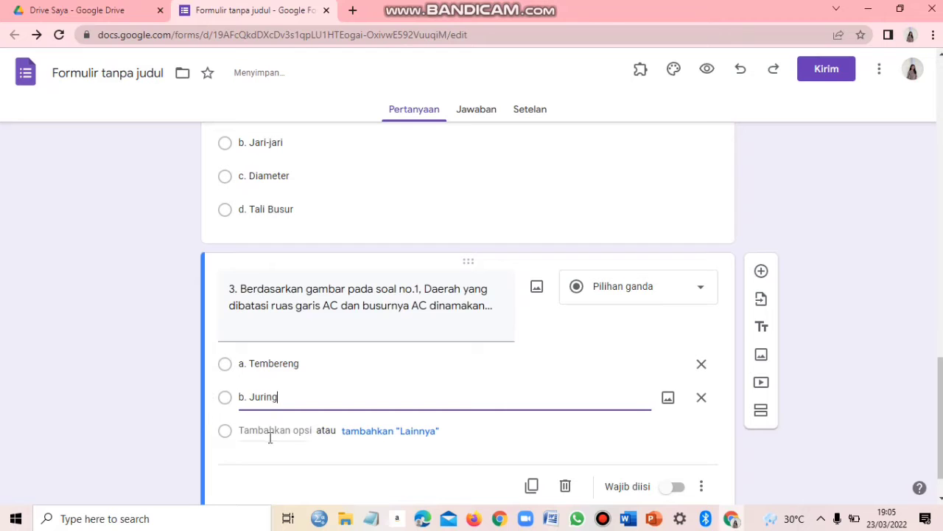
- Add a third option to question 3 with the text "c. Keliling" copied from the Word document, undoing the accidental paste in the document
{"action": "key", "text": "Return"}
{"action": "key", "text": "alt+Tab"}
{"action": "triple_click", "coordinate": [582, 347]}
{"action": "left_click", "coordinate": [611, 353]}
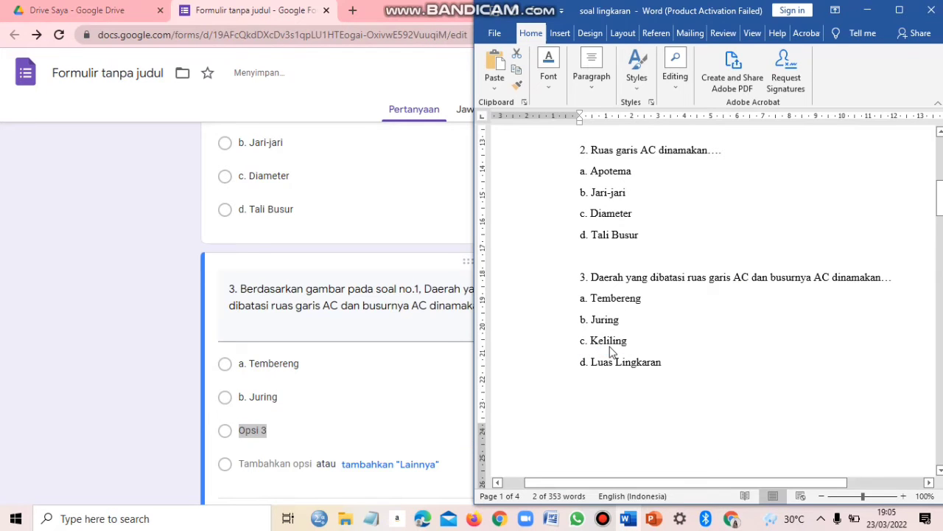
{"action": "key", "text": "ctrl+v"}
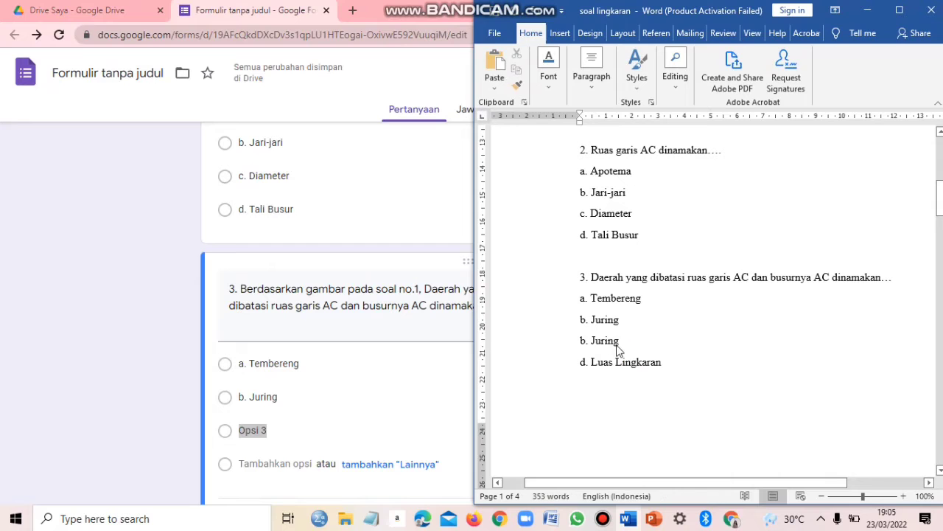
{"action": "key", "text": "ctrl+z"}
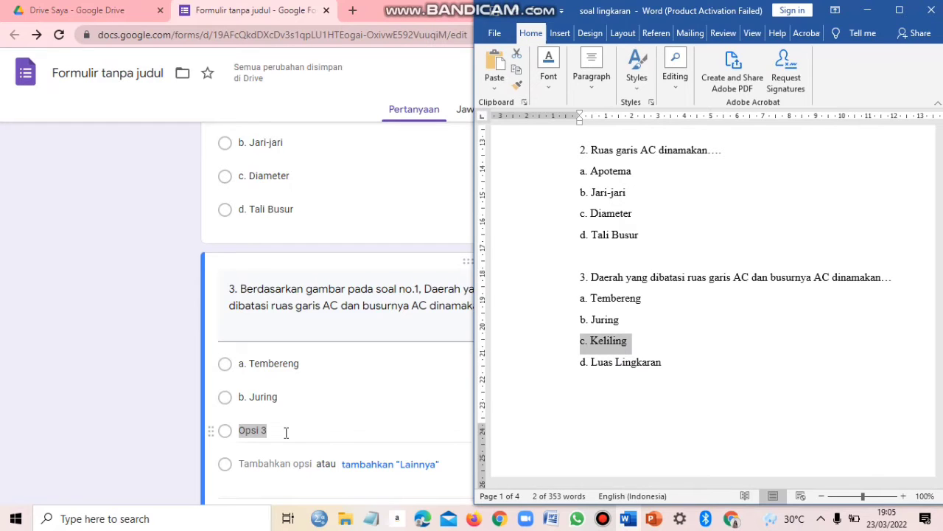
{"action": "key", "text": "alt+Tab"}
{"action": "left_click", "coordinate": [262, 427]}
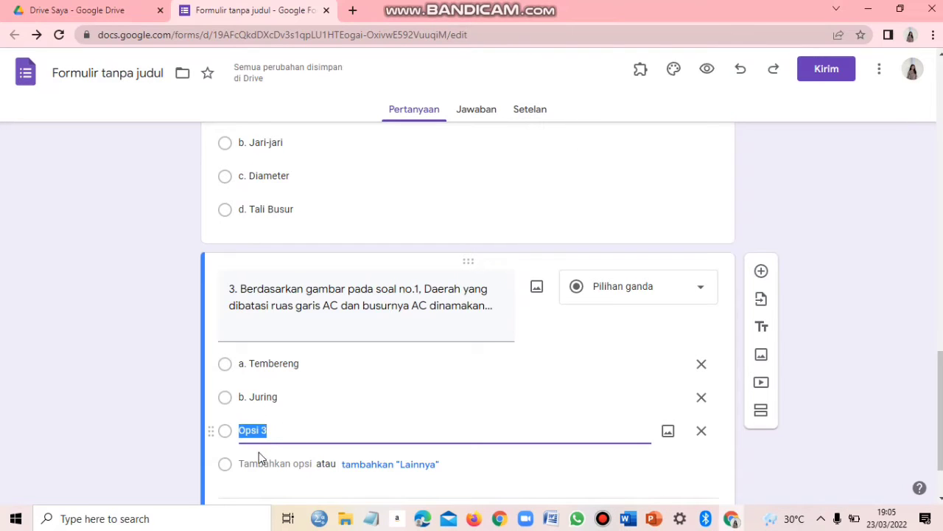
{"action": "key", "text": "ctrl+v"}
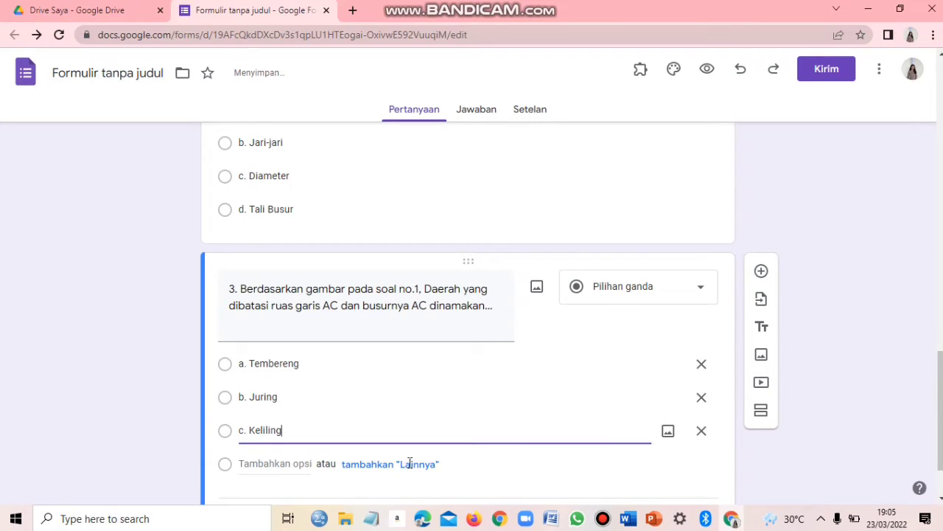
- Add a fourth option to question 3 with the text "d. Luas Lingkaran" copied from the Word document
{"action": "key", "text": "Return"}
{"action": "left_click", "coordinate": [629, 521]}
{"action": "triple_click", "coordinate": [665, 307]}
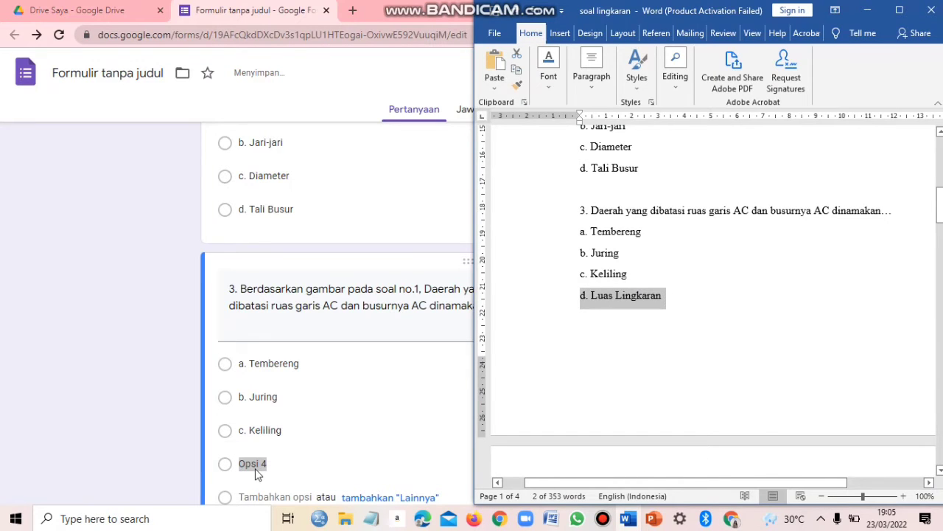
{"action": "left_click", "coordinate": [245, 462]}
{"action": "key", "text": "ctrl+v"}
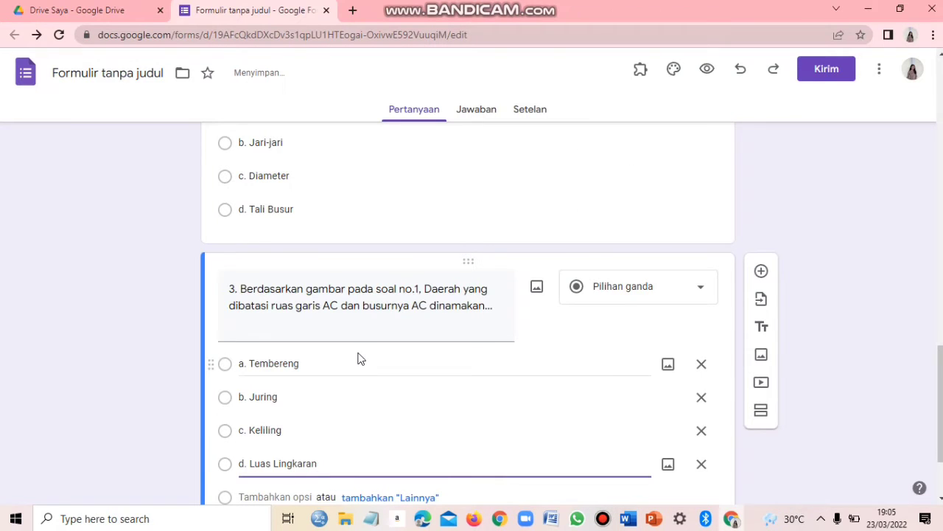
- Add a question below question 3 and fill it with the full wording of question 4, "4. Suatu hari siswa diminta...", copied from the Word document
{"action": "scroll", "coordinate": [358, 358], "scroll_direction": "down", "scroll_amount": 2}
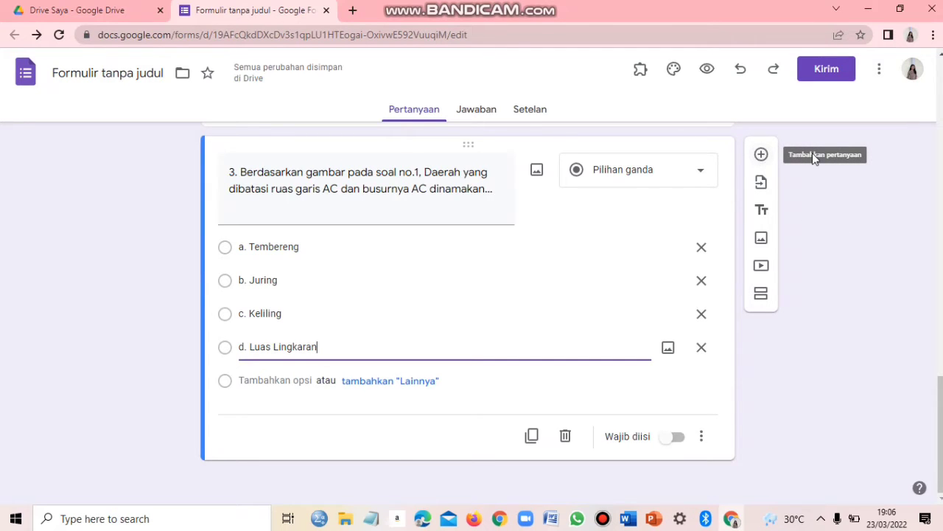
{"action": "left_click", "coordinate": [761, 155]}
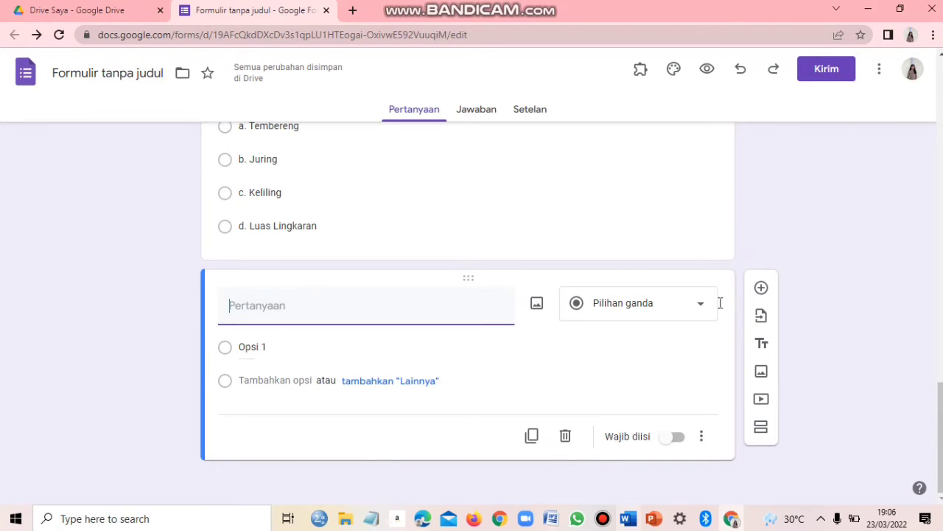
{"action": "key", "text": "alt+Tab"}
{"action": "scroll", "coordinate": [693, 280], "scroll_direction": "down", "scroll_amount": 5}
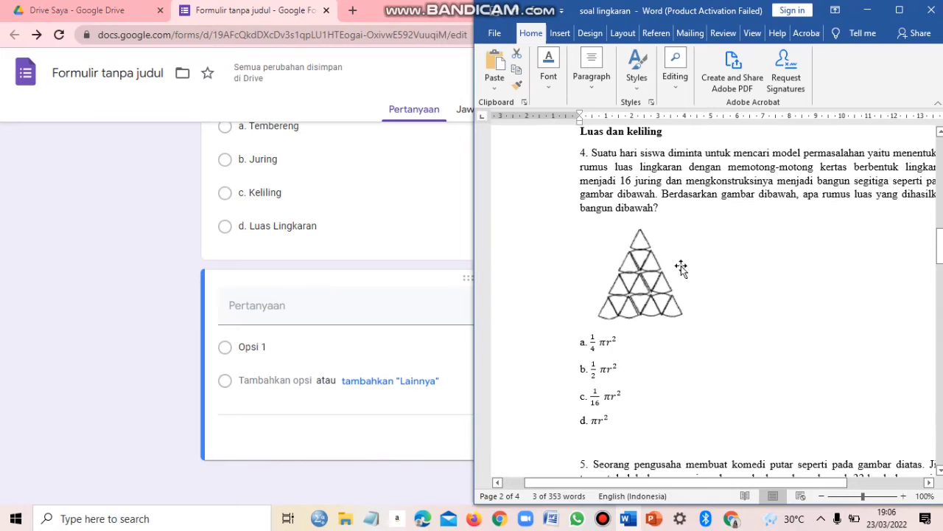
{"action": "left_click", "coordinate": [581, 153]}
{"action": "left_click", "coordinate": [681, 209], "text": "shift"}
{"action": "key", "text": "ctrl+c"}
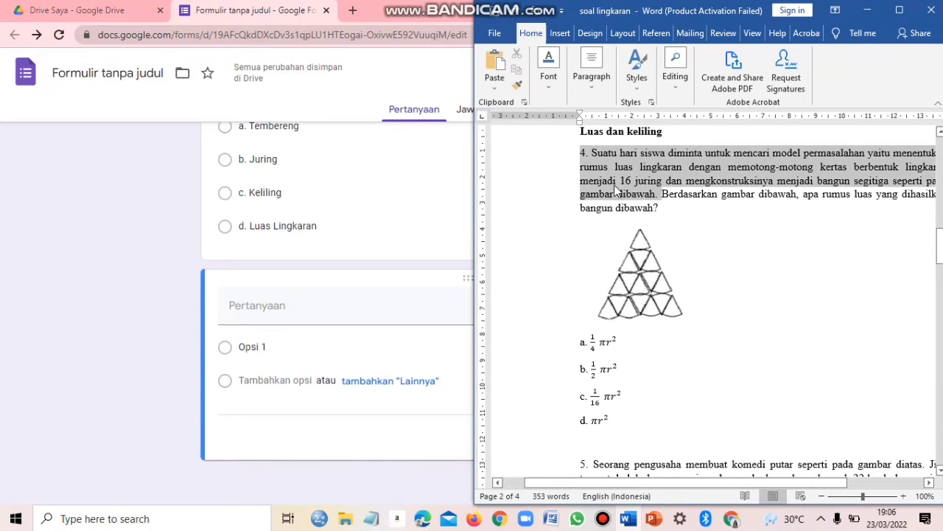
{"action": "left_click", "coordinate": [289, 307]}
{"action": "key", "text": "ctrl+v"}
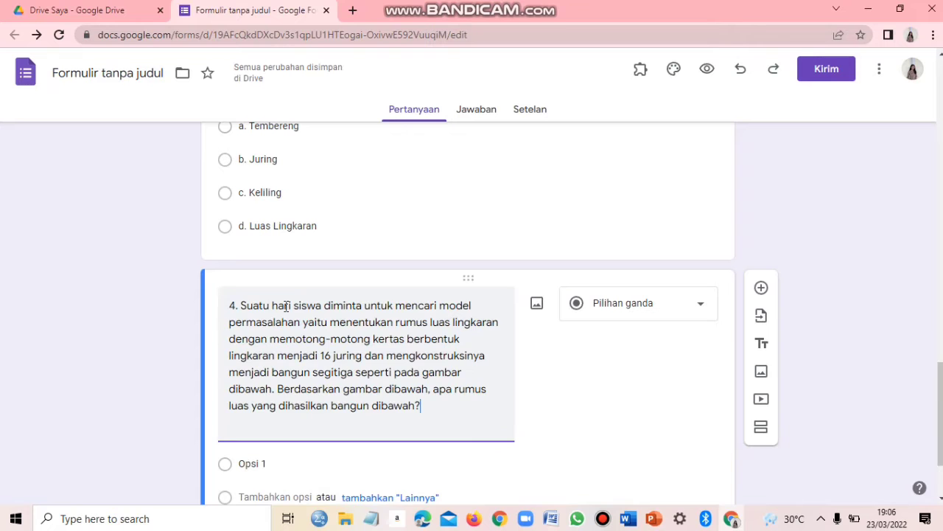
- Replace question 4's first option with the formula "a. 1/4 πr^2" from the Word document
{"action": "scroll", "coordinate": [236, 352], "scroll_direction": "down", "scroll_amount": 2}
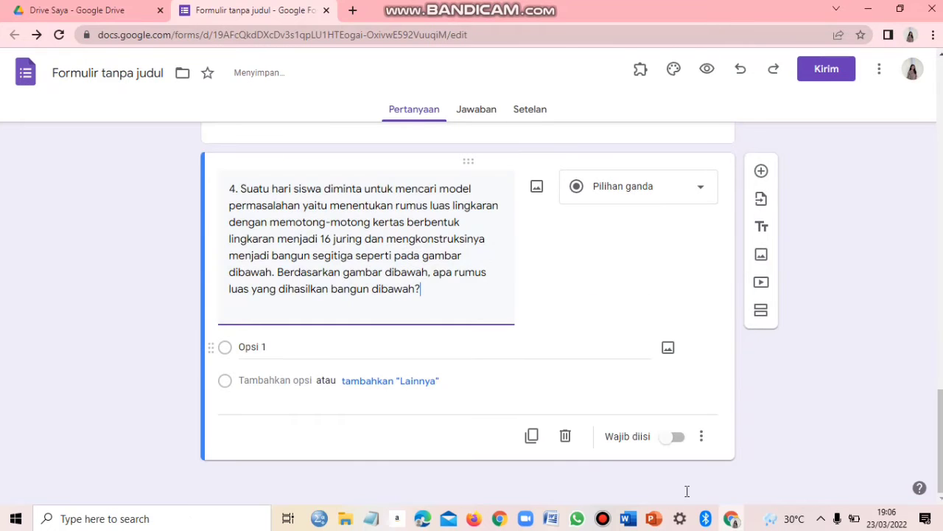
{"action": "key", "text": "Return"}
{"action": "key", "text": "alt+Tab"}
{"action": "left_click", "coordinate": [632, 341]}
{"action": "triple_click", "coordinate": [633, 341]}
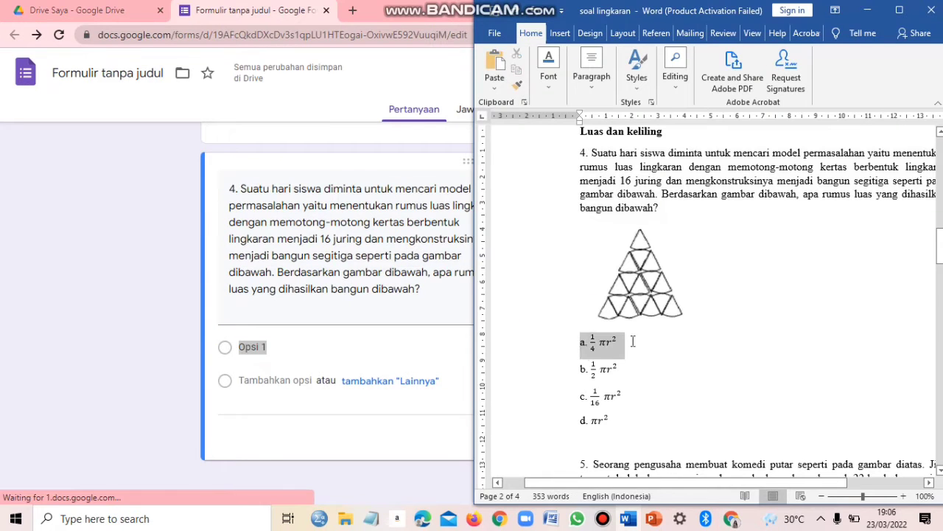
{"action": "key", "text": "alt+Tab"}
{"action": "left_click", "coordinate": [269, 345]}
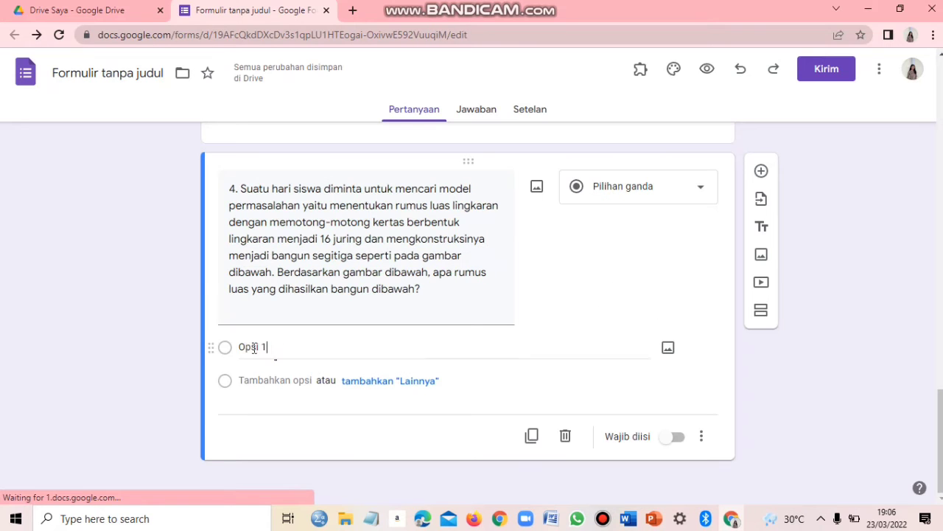
{"action": "triple_click", "coordinate": [245, 342]}
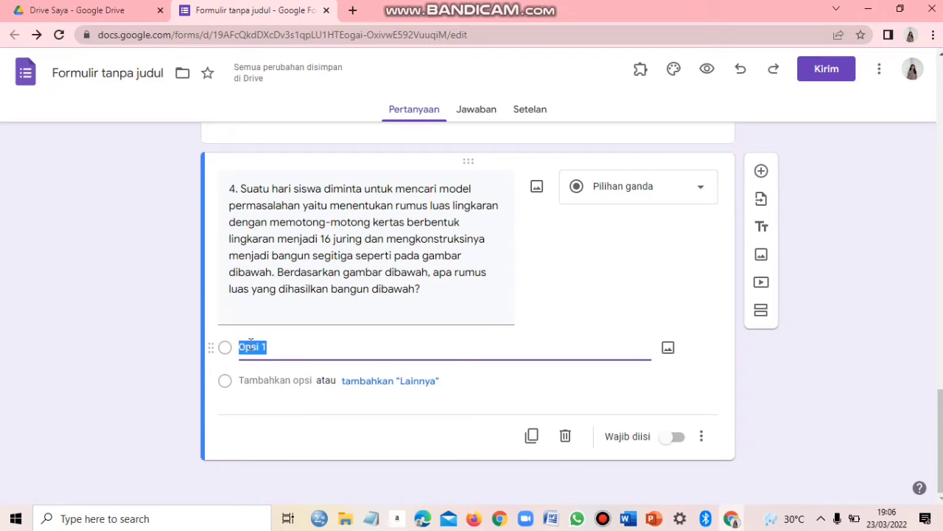
{"action": "type", "text": "a. 1/4  πr^2"}
- Add a second option to question 4 with the formula "b. 1/2 πr^2" from the Word document
{"action": "left_click", "coordinate": [275, 380]}
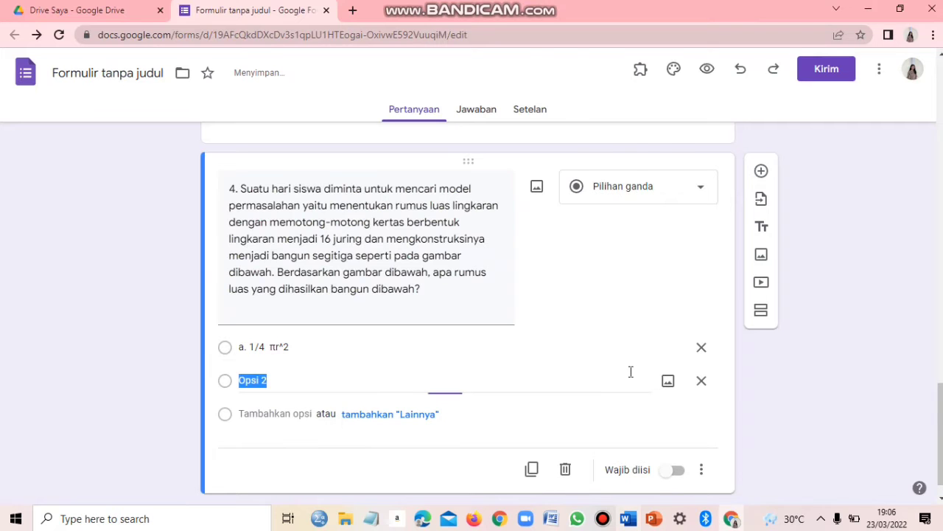
{"action": "key", "text": "alt+Tab"}
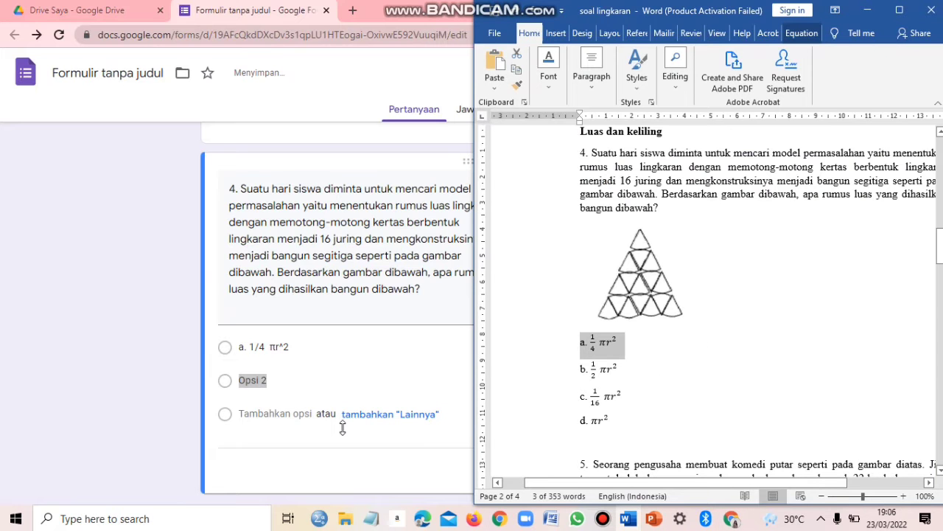
{"action": "key", "text": "alt+Tab"}
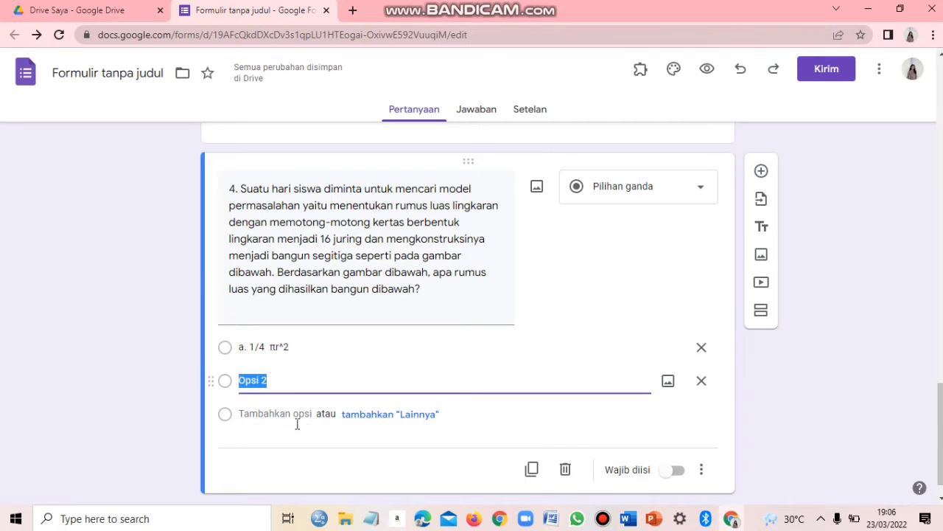
{"action": "type", "text": "b. 1/2  πr^2"}
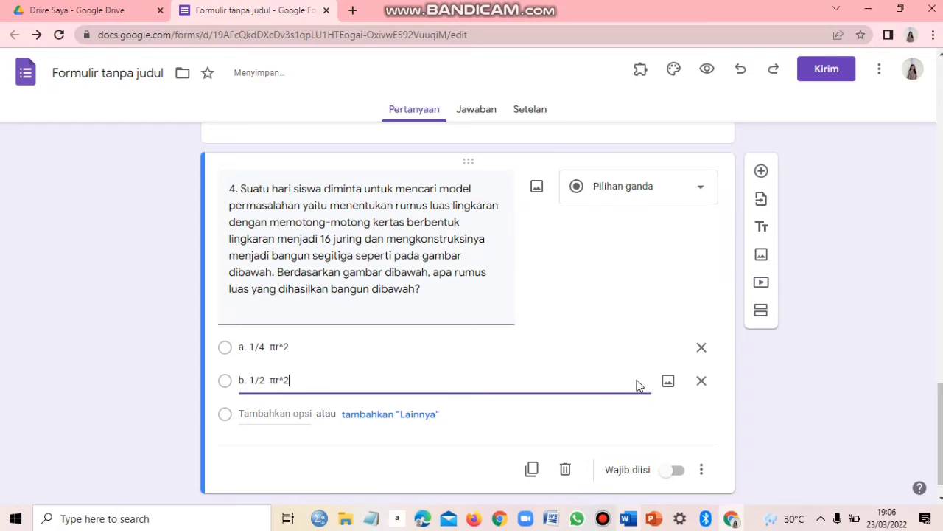
- Add a third option to question 4 with the formula "c. 1/16 πr^2" copied from the Word document
{"action": "key", "text": "Return"}
{"action": "key", "text": "alt+Tab"}
{"action": "left_click", "coordinate": [573, 396]}
{"action": "key", "text": "ctrl+c"}
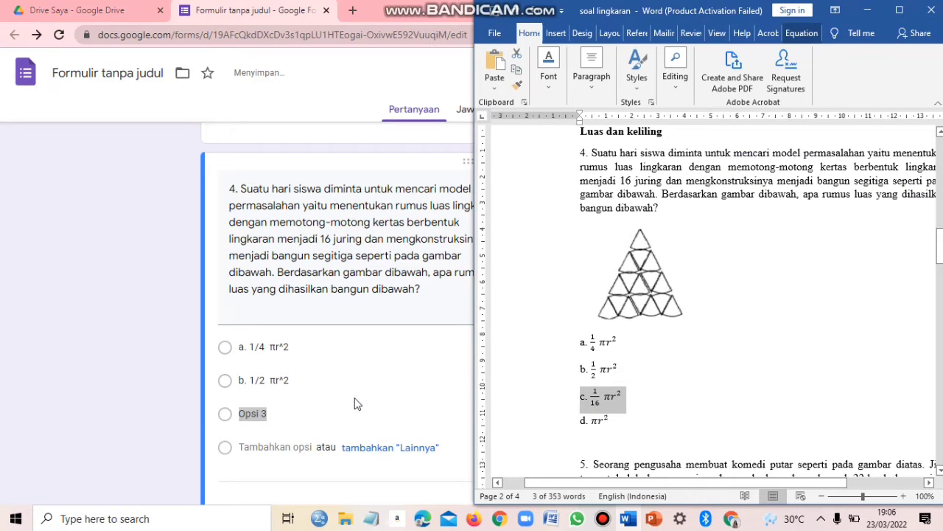
{"action": "key", "text": "alt+Tab"}
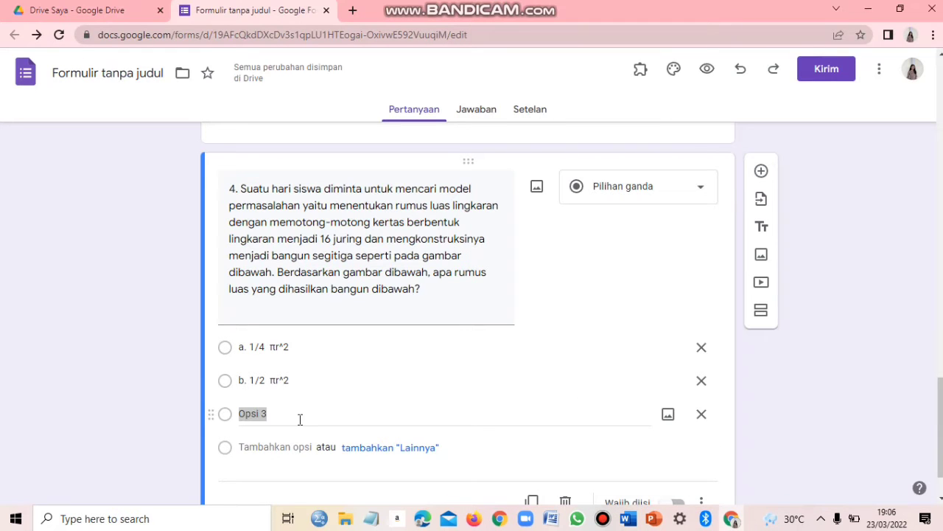
{"action": "key", "text": "ctrl+v"}
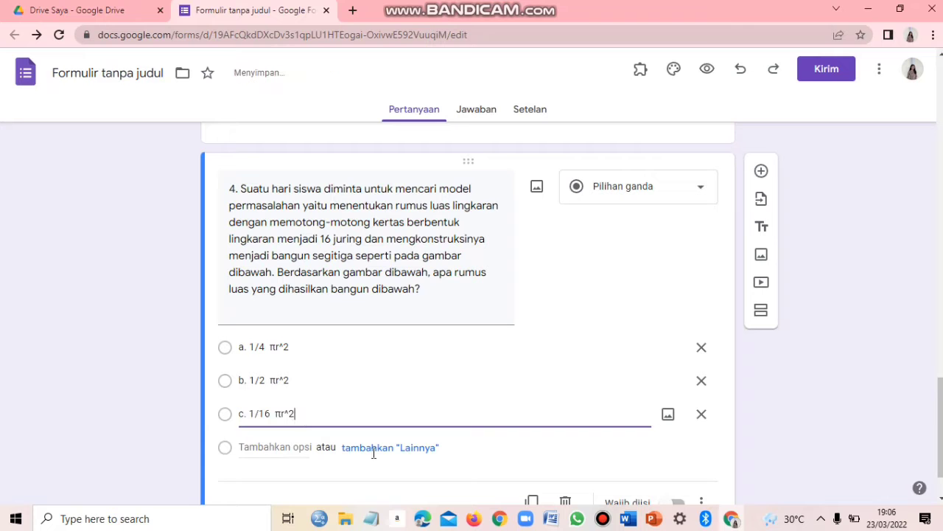
- Add a fourth option to question 4 with the formula "d. πr^2" from the Word document
{"action": "key", "text": "Return"}
{"action": "key", "text": "alt+Tab"}
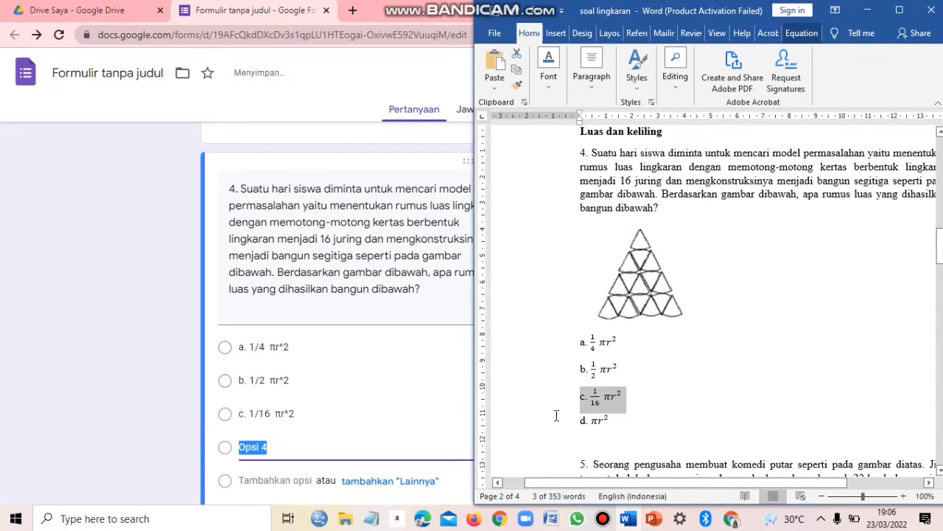
{"action": "key", "text": "alt+Tab"}
{"action": "left_click", "coordinate": [280, 449]}
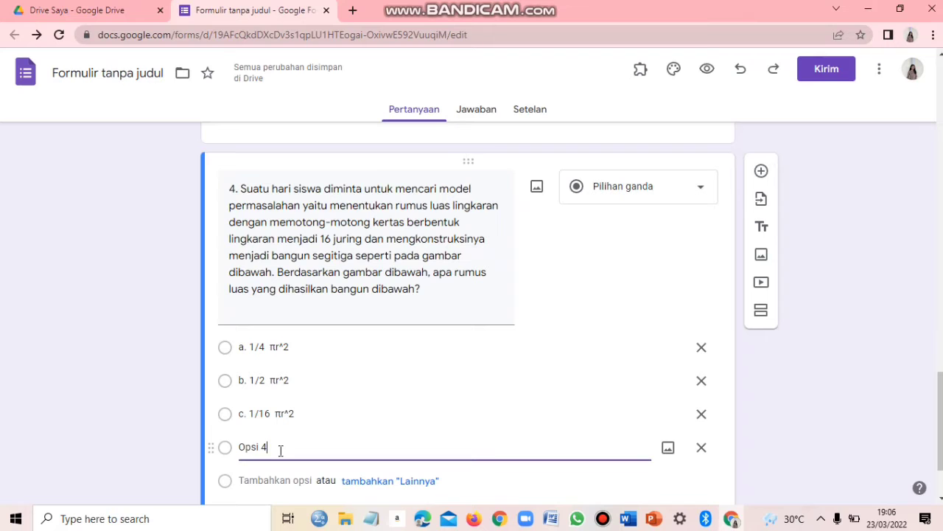
{"action": "left_click_drag", "start_coordinate": [292, 446], "coordinate": [241, 445]}
{"action": "type", "text": "d. πr^2"}
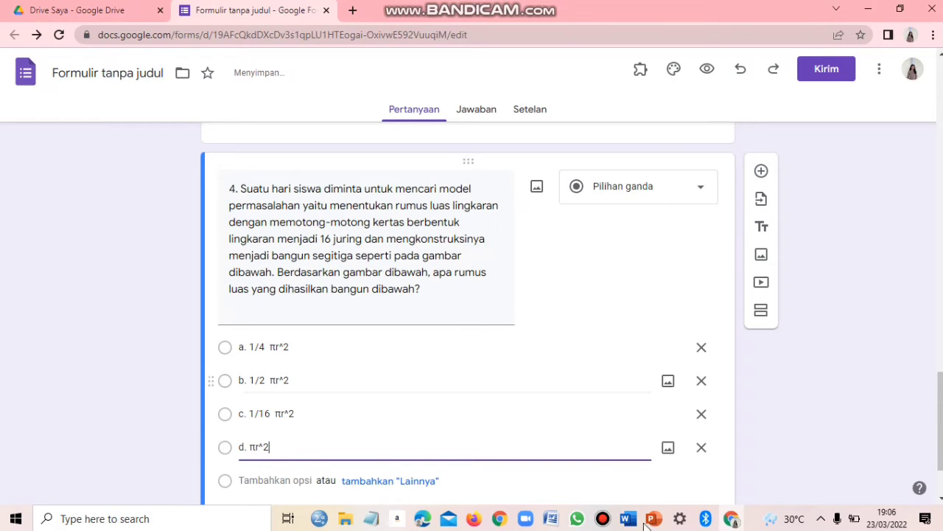
- Insert the image "potongan lingkaran" from the PRAKTIKUM 5 folder into question 4
{"action": "key", "text": "alt+Tab"}
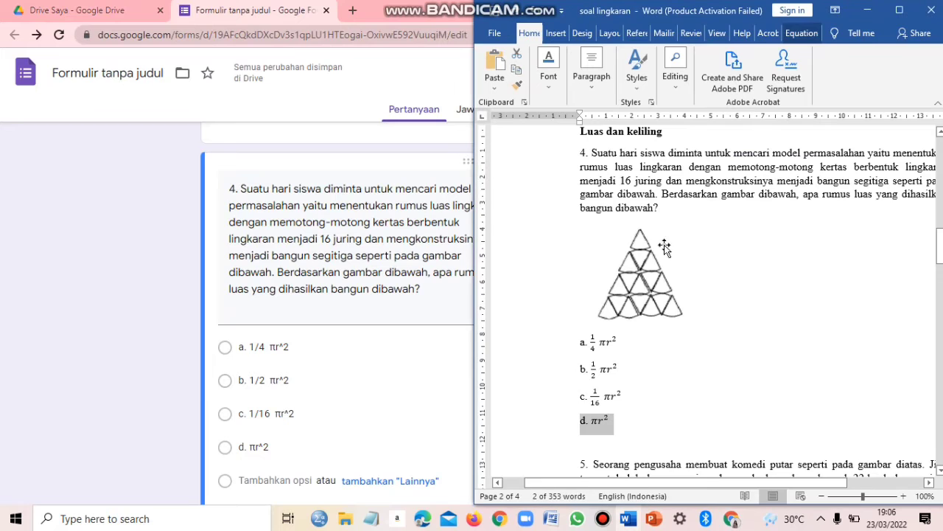
{"action": "left_click", "coordinate": [98, 205]}
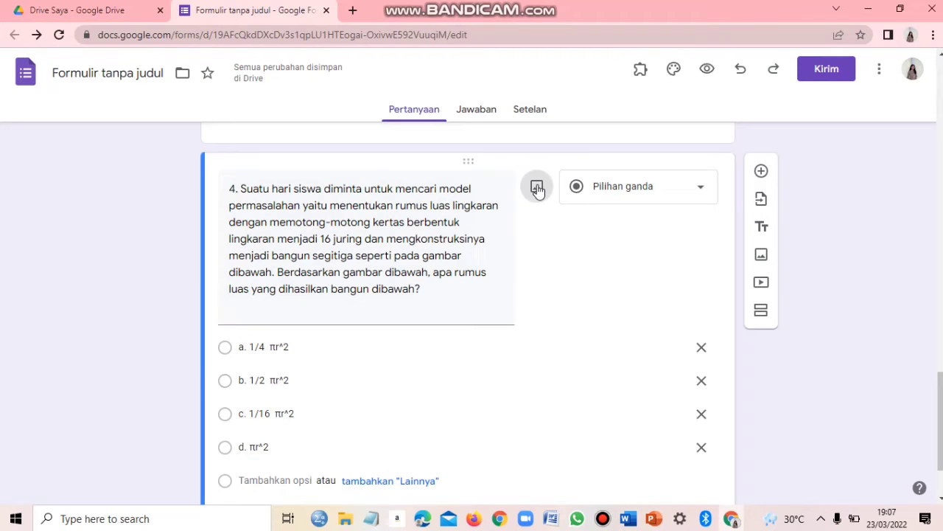
{"action": "left_click", "coordinate": [537, 189]}
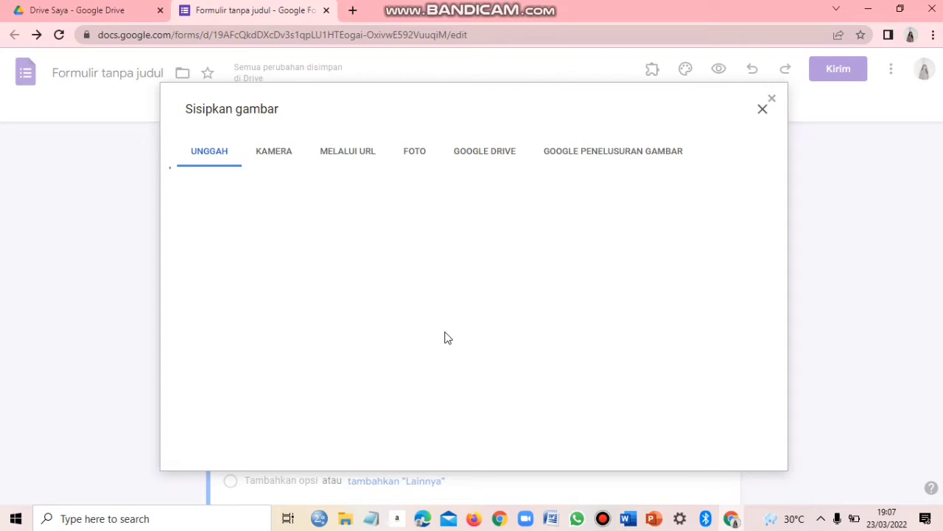
{"action": "left_click", "coordinate": [472, 364]}
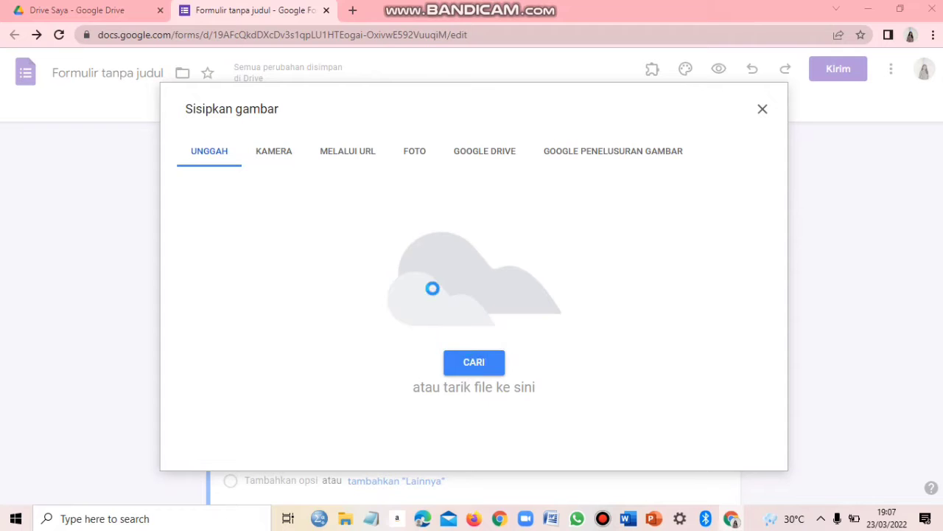
{"action": "left_click", "coordinate": [217, 189]}
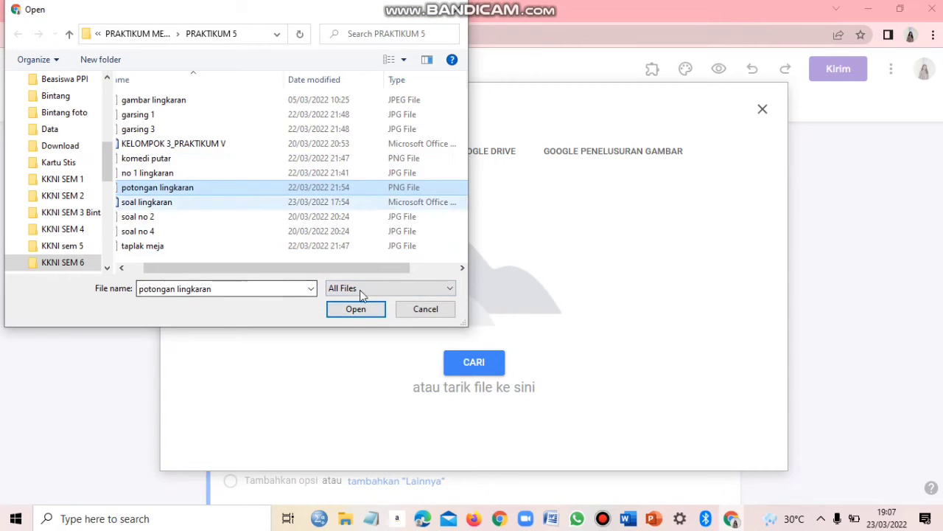
{"action": "left_click", "coordinate": [357, 310]}
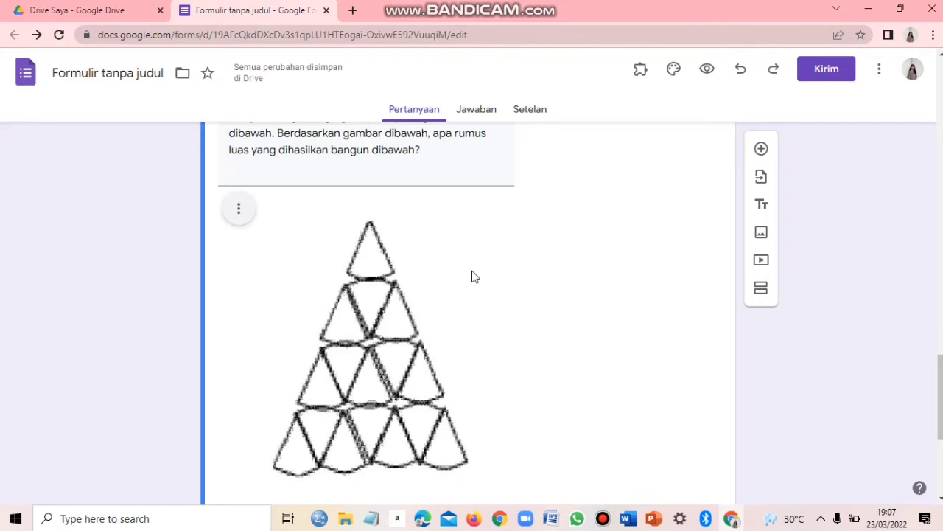
- Shrink the triangle-shaped image in question 4 proportionally to slightly less than half the width of the question text box
{"action": "scroll", "coordinate": [454, 251], "scroll_direction": "down", "scroll_amount": 3}
{"action": "left_click", "coordinate": [501, 270]}
{"action": "left_click_drag", "start_coordinate": [509, 279], "coordinate": [427, 198]}
{"action": "scroll", "coordinate": [366, 253], "scroll_direction": "up", "scroll_amount": 4}
{"action": "scroll", "coordinate": [422, 285], "scroll_direction": "down", "scroll_amount": 2}
{"action": "left_click_drag", "start_coordinate": [431, 352], "coordinate": [417, 331]}
{"action": "left_click", "coordinate": [420, 330]}
{"action": "left_click", "coordinate": [463, 323]}
{"action": "left_click", "coordinate": [419, 331]}
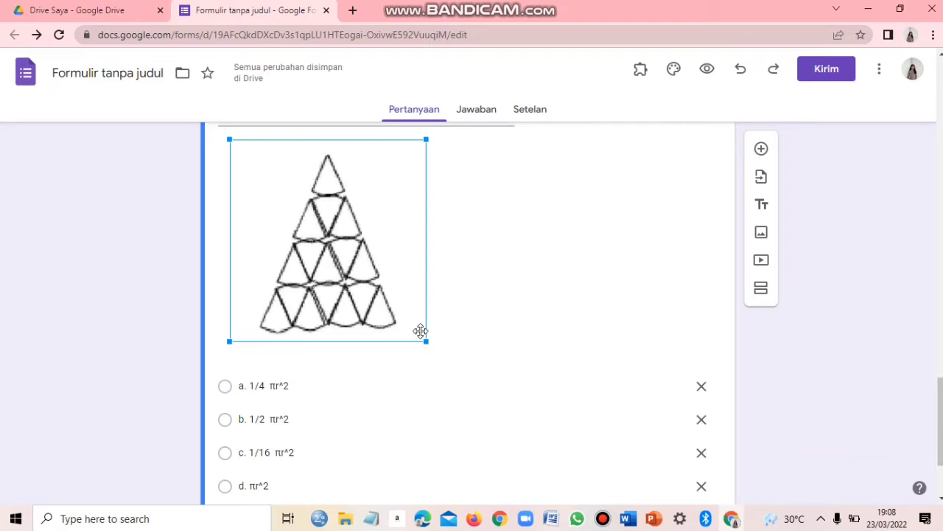
{"action": "left_click_drag", "start_coordinate": [426, 342], "coordinate": [365, 278]}
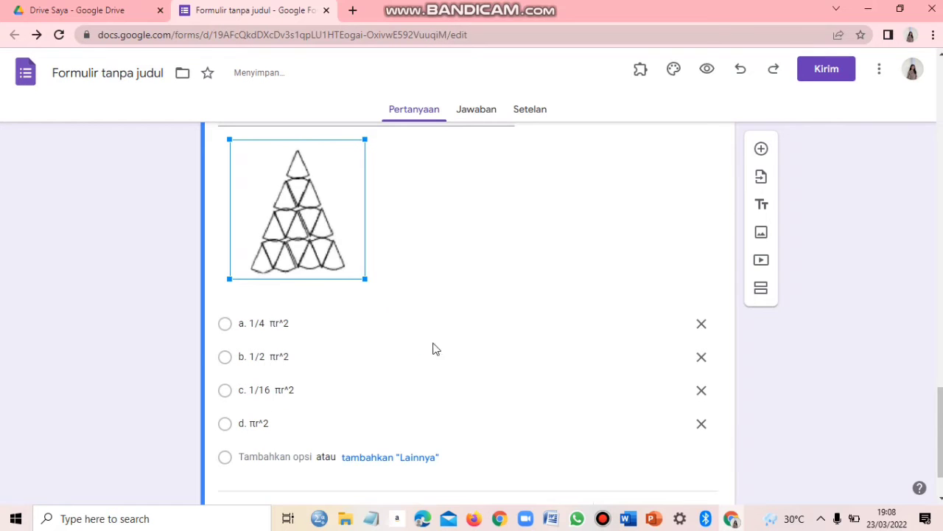
{"action": "scroll", "coordinate": [333, 356], "scroll_direction": "down", "scroll_amount": 2}
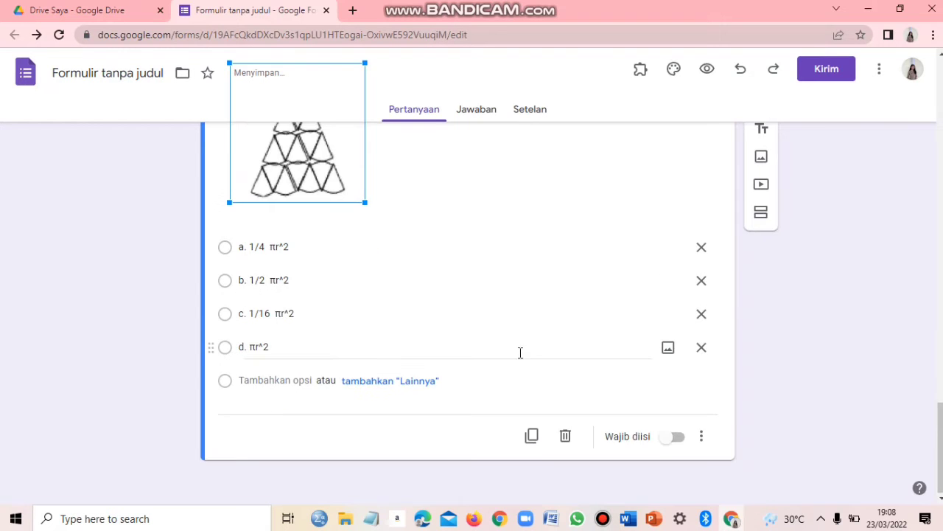
{"action": "scroll", "coordinate": [535, 359], "scroll_direction": "up", "scroll_amount": 2}
{"action": "scroll", "coordinate": [536, 359], "scroll_direction": "up", "scroll_amount": 4}
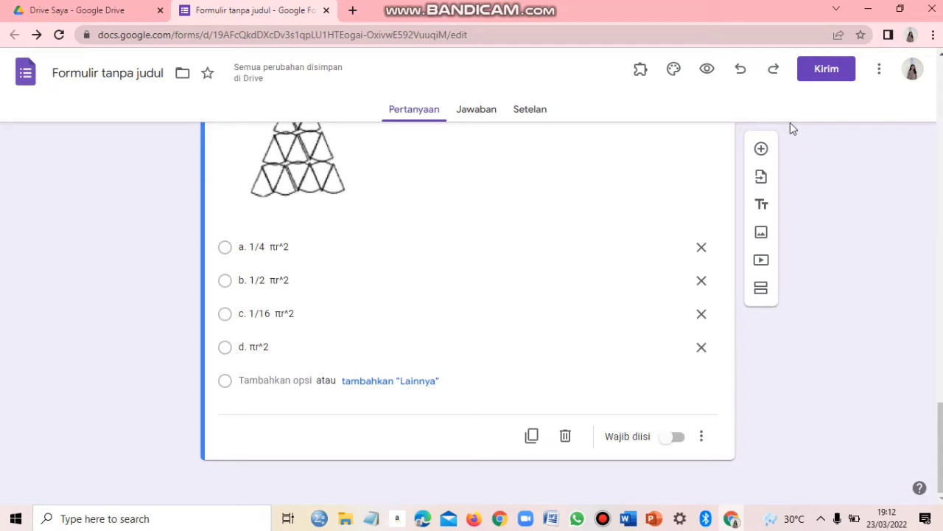
- Add a new multiple-choice question after question 4 with the question 5 text about the komedi putar from the Word document
{"action": "left_click", "coordinate": [761, 150]}
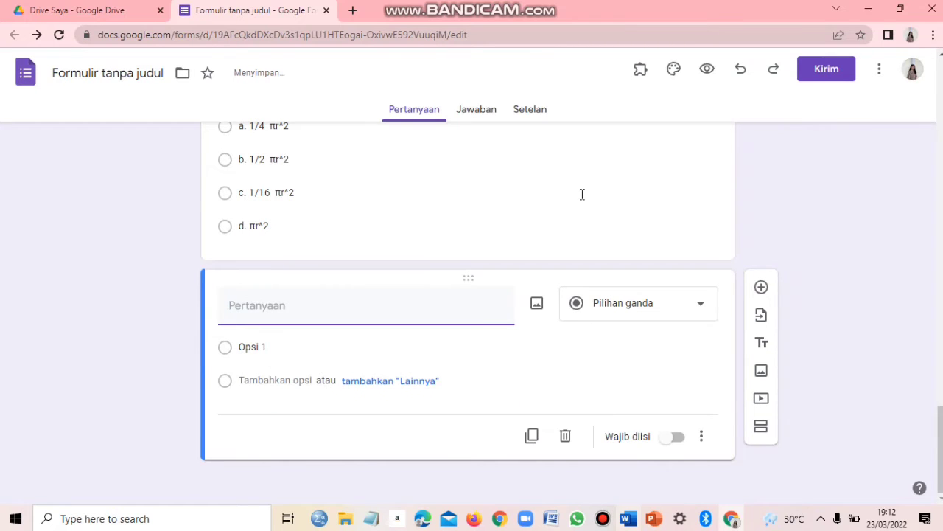
{"action": "key", "text": "alt+Tab"}
{"action": "triple_click", "coordinate": [750, 220]}
{"action": "key", "text": "ctrl+c"}
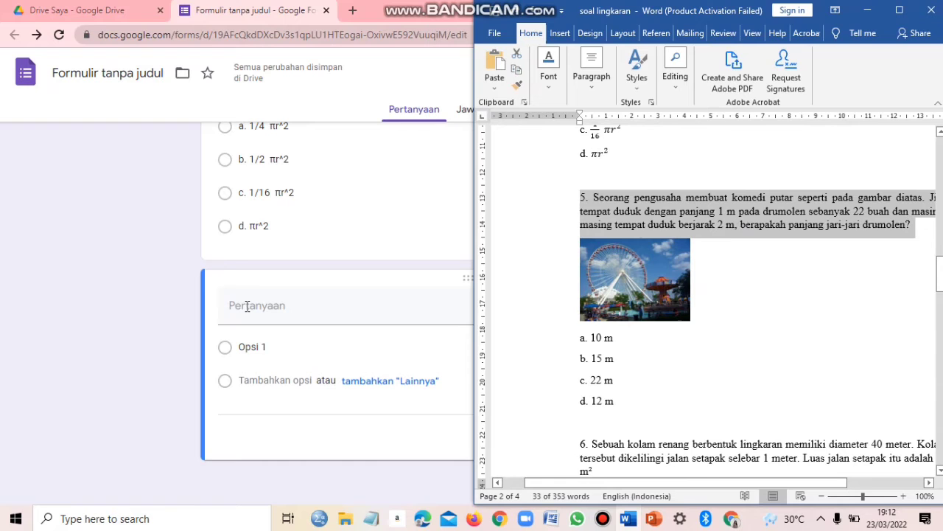
{"action": "left_click", "coordinate": [287, 306]}
{"action": "key", "text": "ctrl+v"}
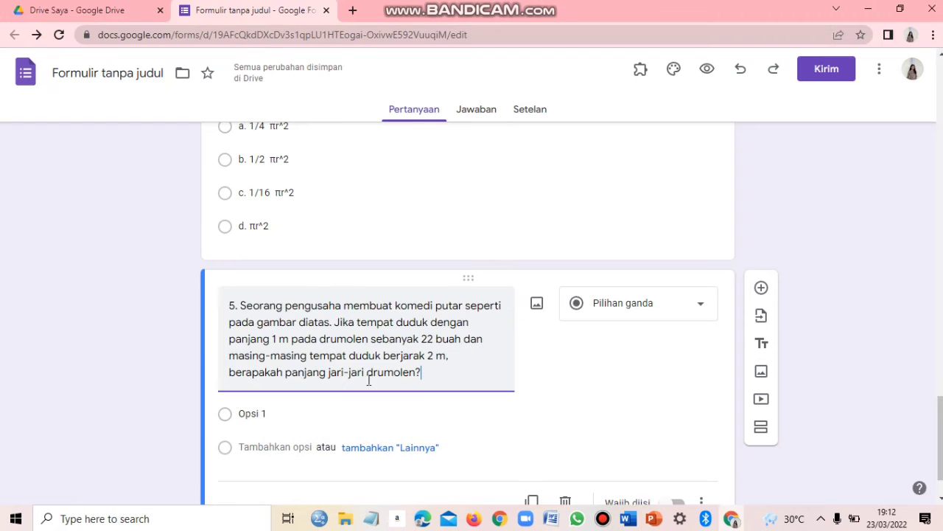
- Replace question 5's first option with "a. 10 m" copied from the Word document
{"action": "key", "text": "Tab"}
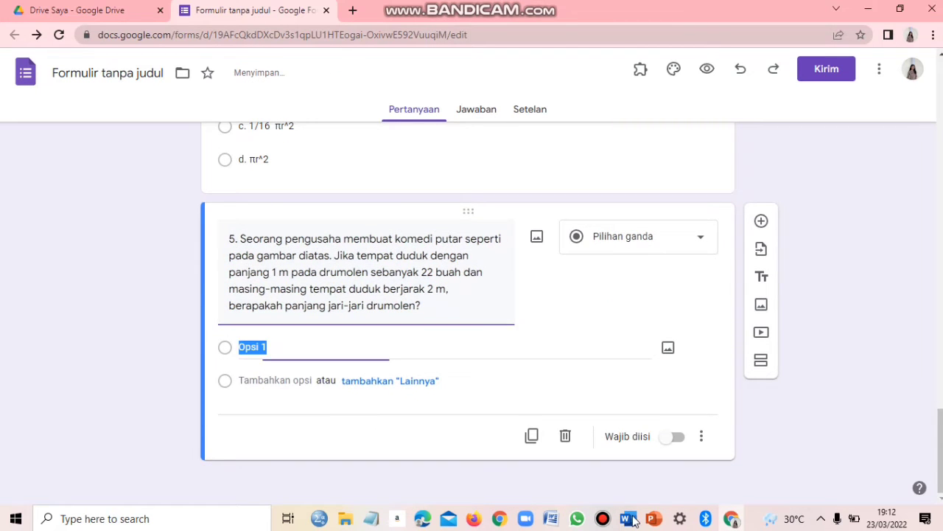
{"action": "key", "text": "alt+Tab"}
{"action": "triple_click", "coordinate": [595, 342]}
{"action": "key", "text": "ctrl+c"}
{"action": "left_click_drag", "start_coordinate": [239, 346], "coordinate": [281, 347]}
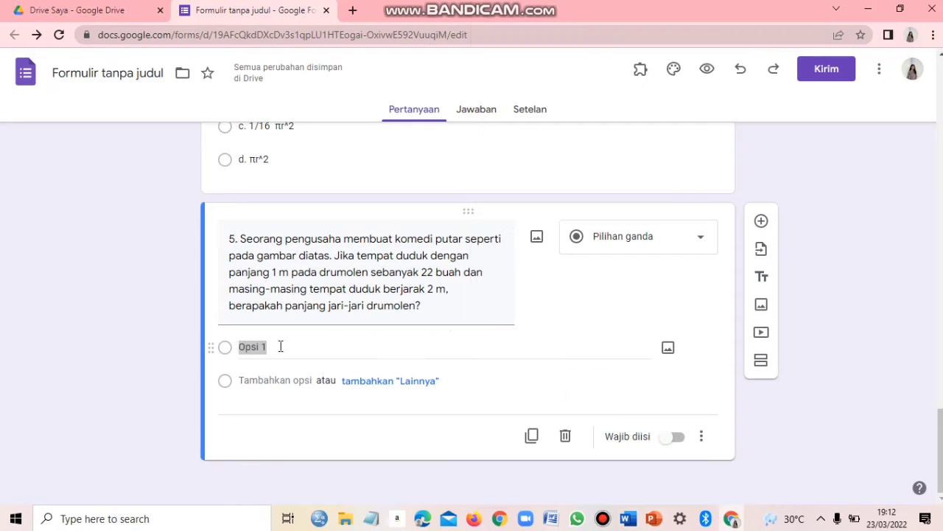
{"action": "key", "text": "ctrl+v"}
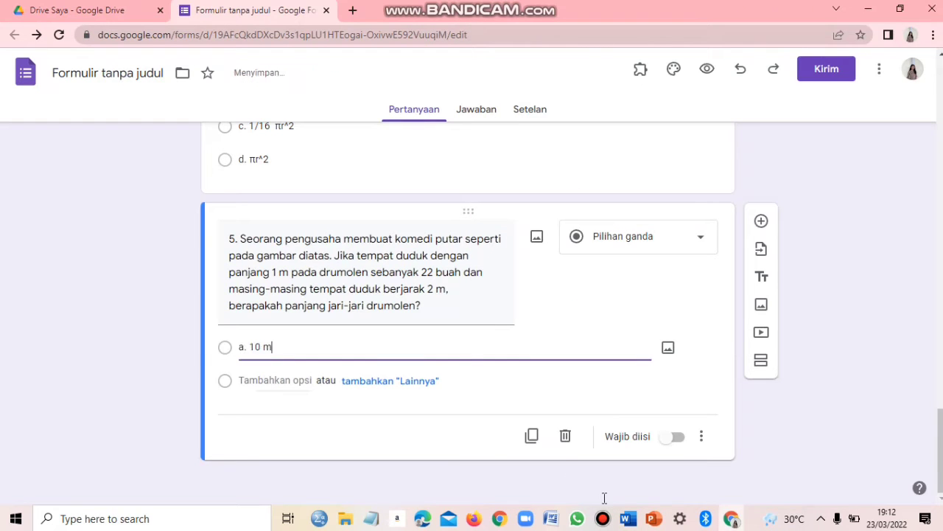
- Add a second option to question 5 with "b. 15 m" copied from the Word document
{"action": "key", "text": "Return"}
{"action": "key", "text": "alt+Tab"}
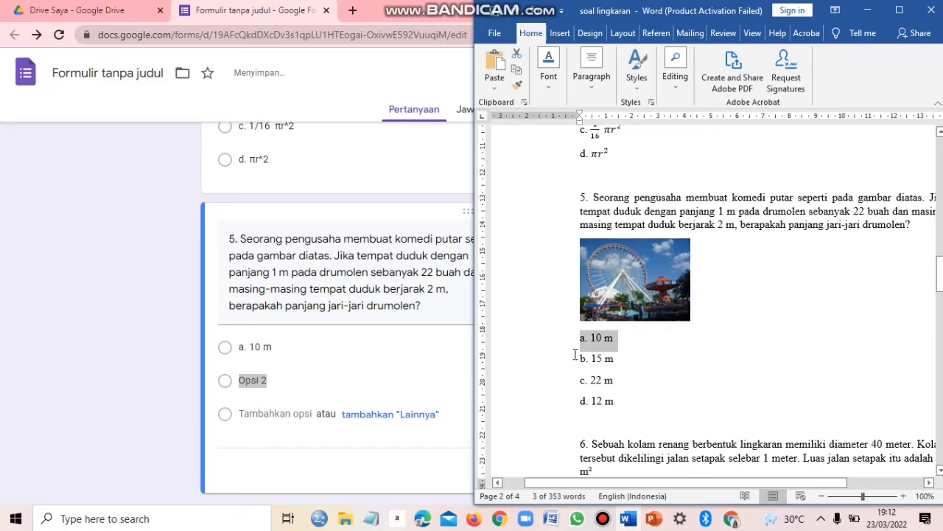
{"action": "left_click_drag", "start_coordinate": [613, 359], "coordinate": [583, 359]}
{"action": "key", "text": "ctrl+c"}
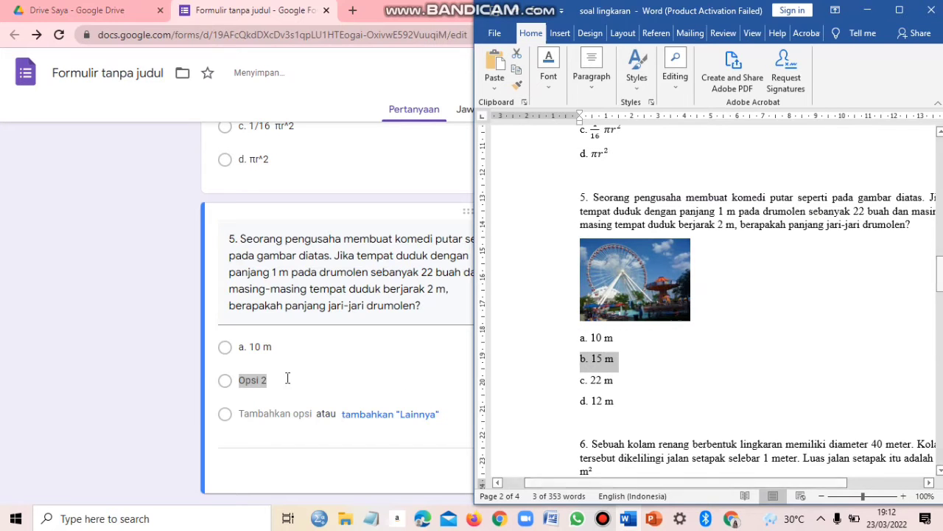
{"action": "key", "text": "alt+Tab"}
{"action": "left_click", "coordinate": [239, 379]}
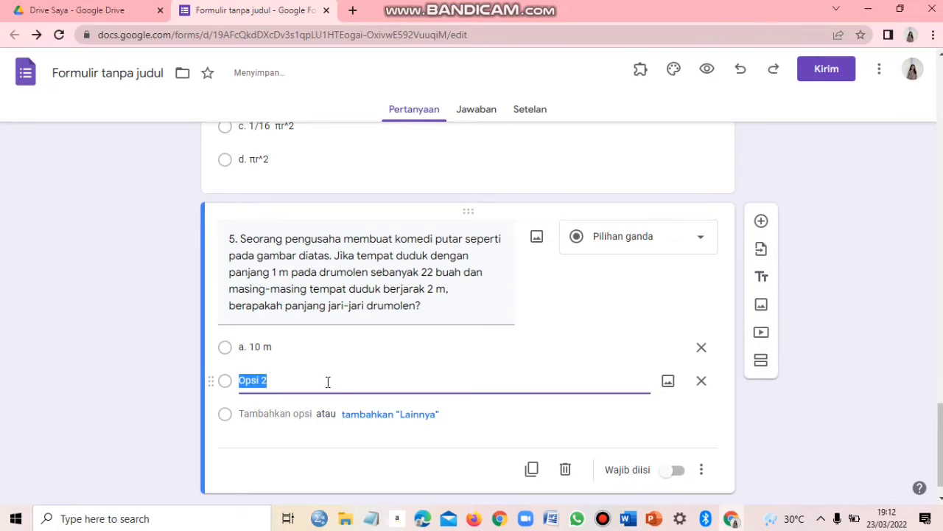
{"action": "key", "text": "ctrl+v"}
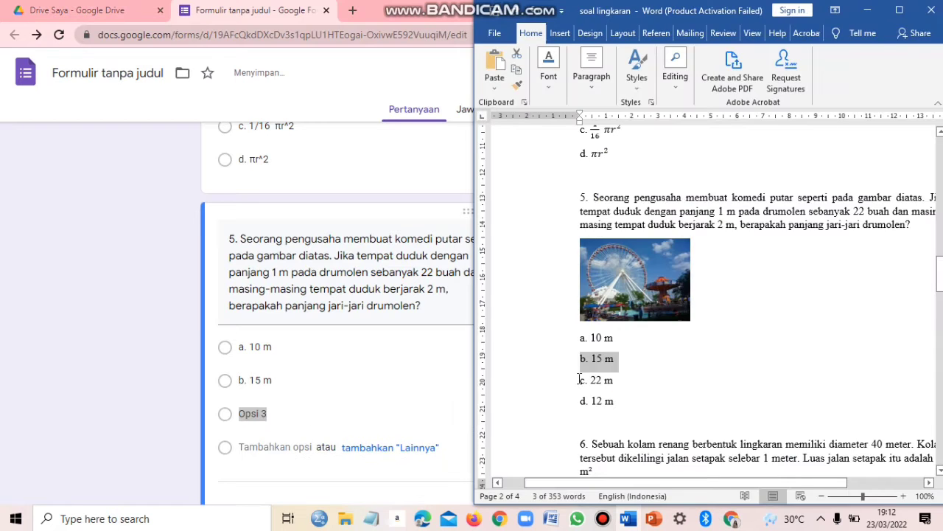
- Add a third option to question 5 with "c. 22 m" copied from the Word document
{"action": "left_click_drag", "start_coordinate": [620, 384], "coordinate": [580, 380]}
{"action": "key", "text": "ctrl+c"}
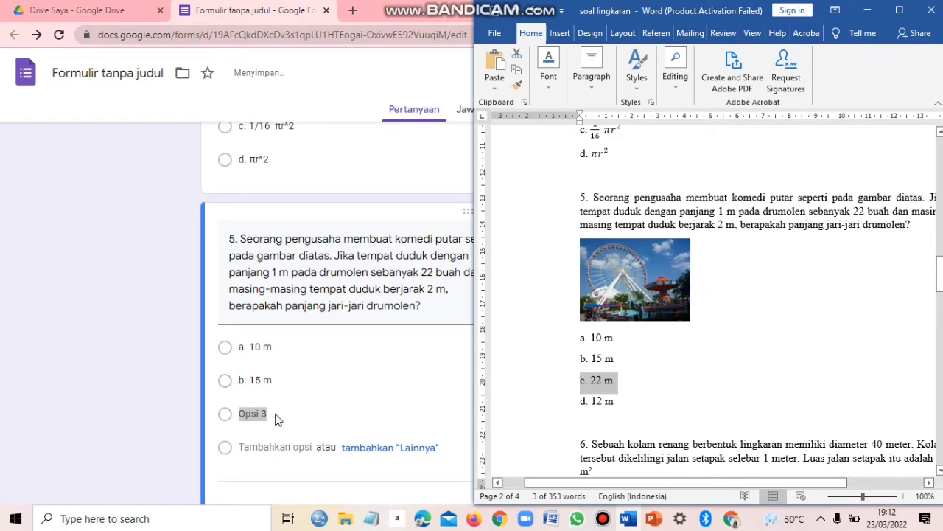
{"action": "left_click", "coordinate": [250, 412]}
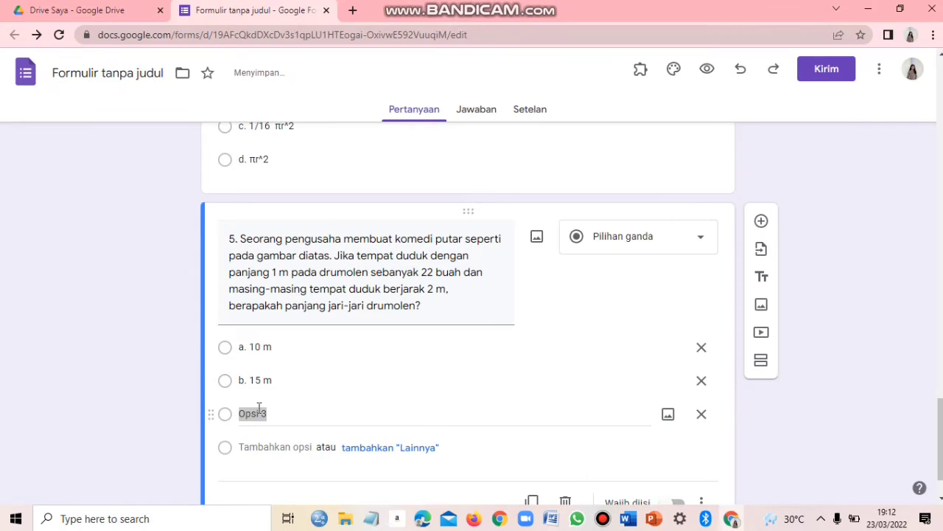
{"action": "key", "text": "ctrl+v"}
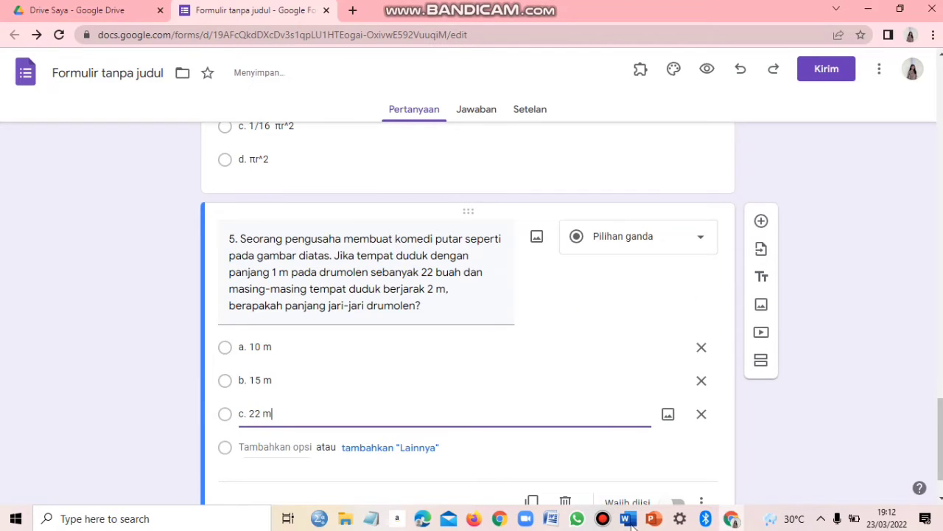
- Add a fourth option to question 5 with "d. 12 m" copied from the Word document
{"action": "key", "text": "Return"}
{"action": "key", "text": "alt+Tab"}
{"action": "left_click_drag", "start_coordinate": [620, 401], "coordinate": [580, 401]}
{"action": "key", "text": "ctrl+c"}
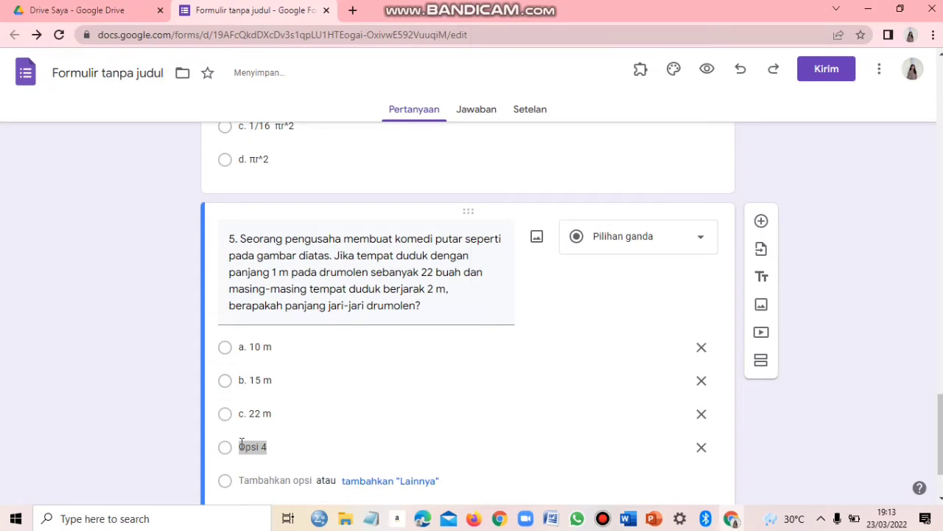
{"action": "left_click", "coordinate": [242, 442]}
{"action": "key", "text": "ctrl+v"}
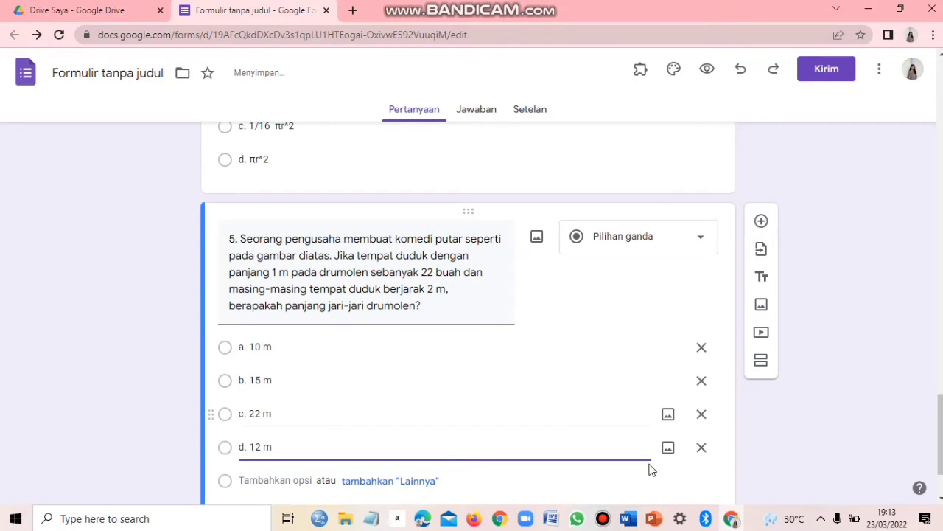
- Insert the image "komedi putar" from the PRAKTIKUM 5 folder into question 5
{"action": "left_click", "coordinate": [638, 522]}
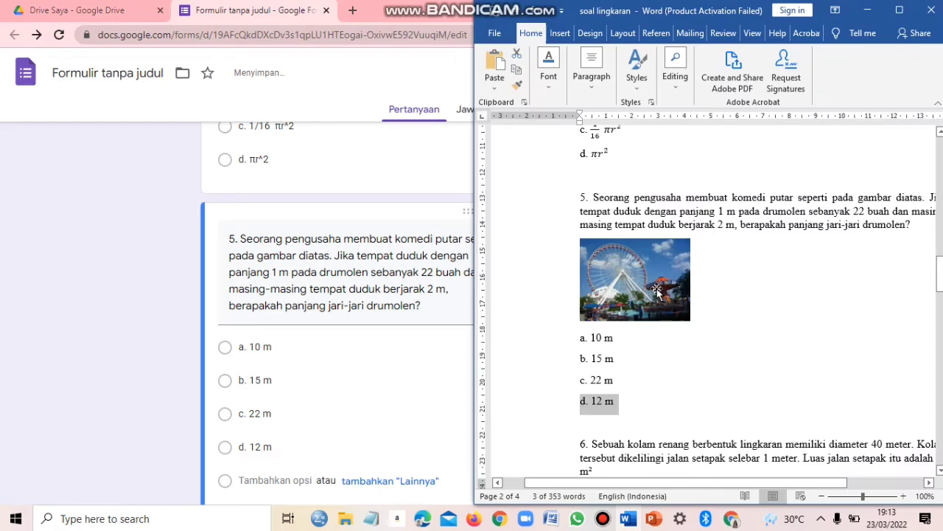
{"action": "left_click", "coordinate": [170, 252]}
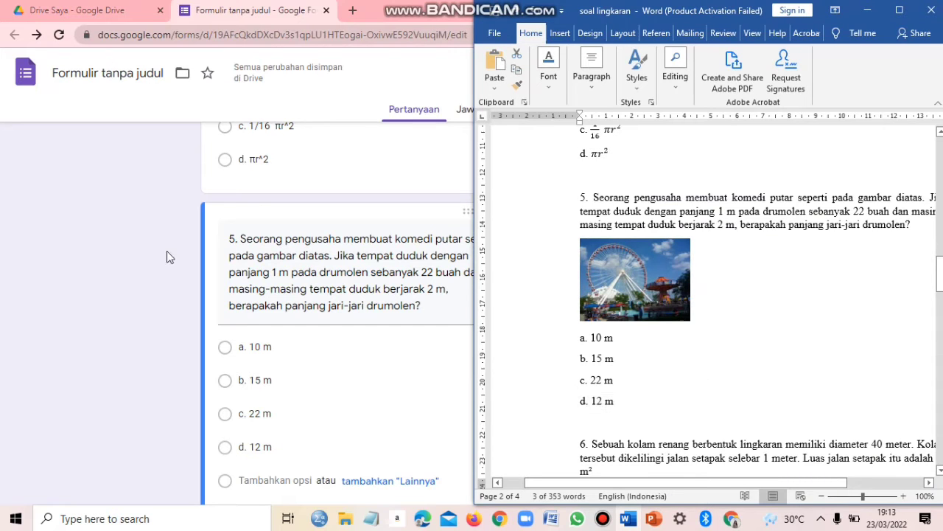
{"action": "left_click", "coordinate": [541, 262]}
{"action": "key", "text": "alt+Tab"}
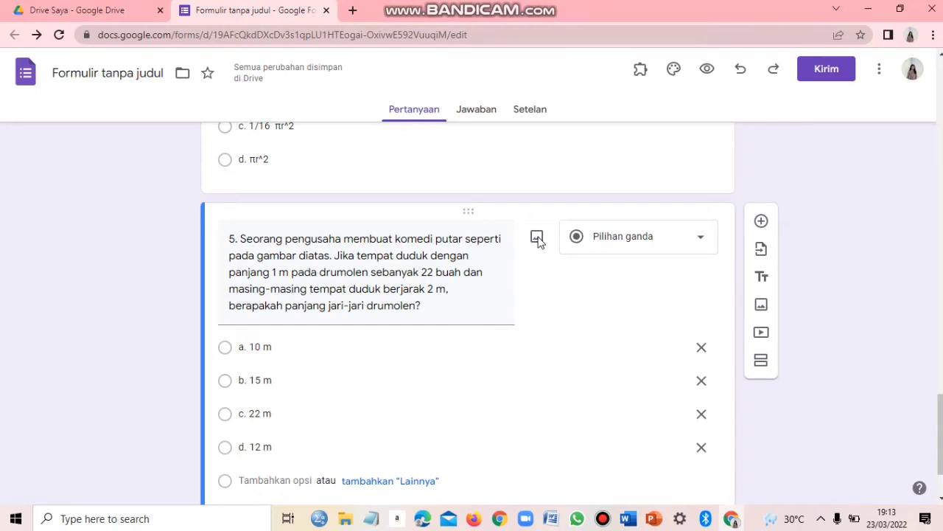
{"action": "left_click", "coordinate": [537, 237]}
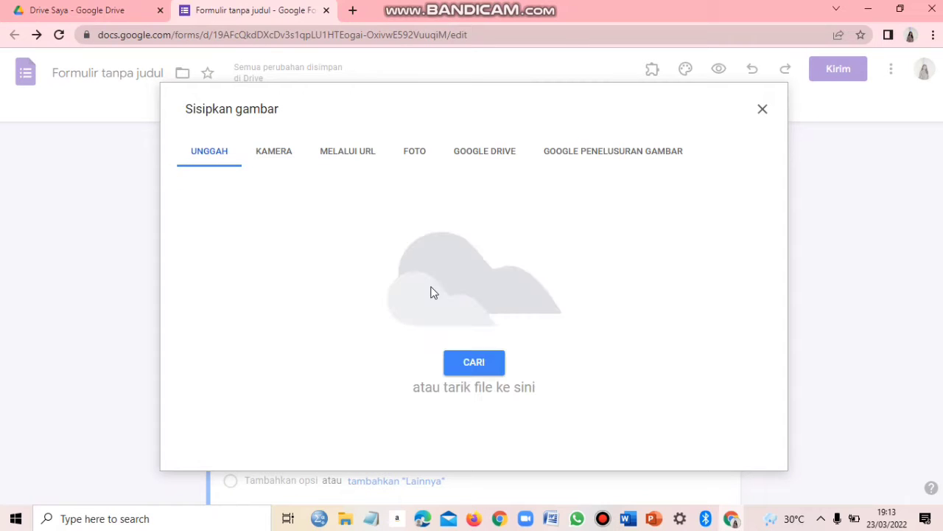
{"action": "left_click", "coordinate": [480, 365]}
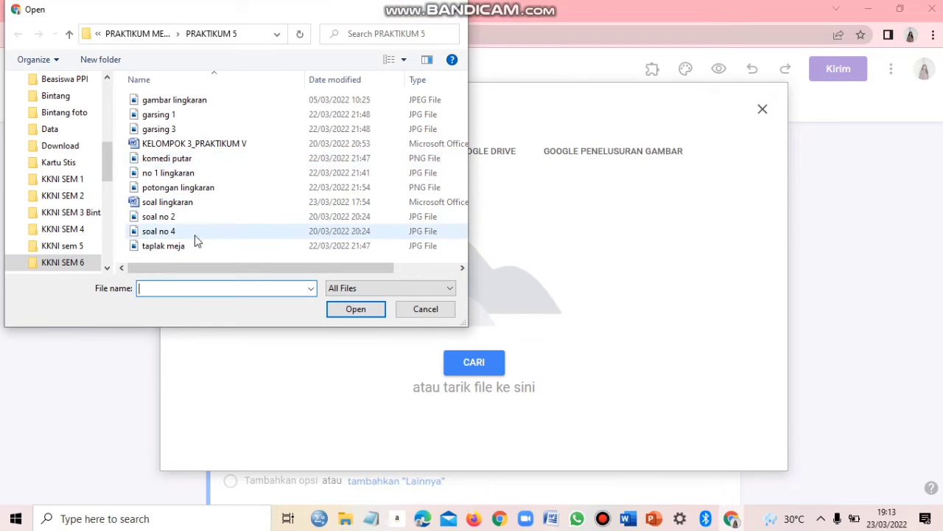
{"action": "left_click", "coordinate": [193, 158]}
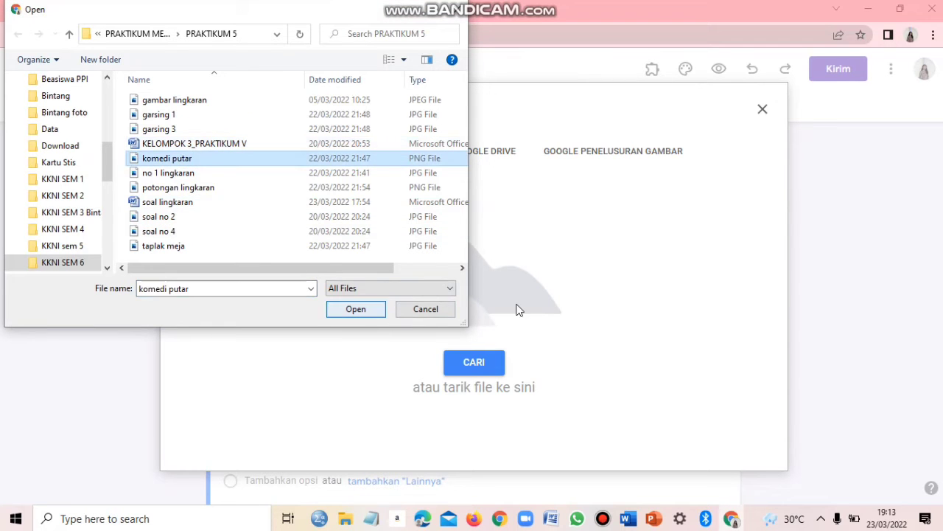
{"action": "key", "text": "Return"}
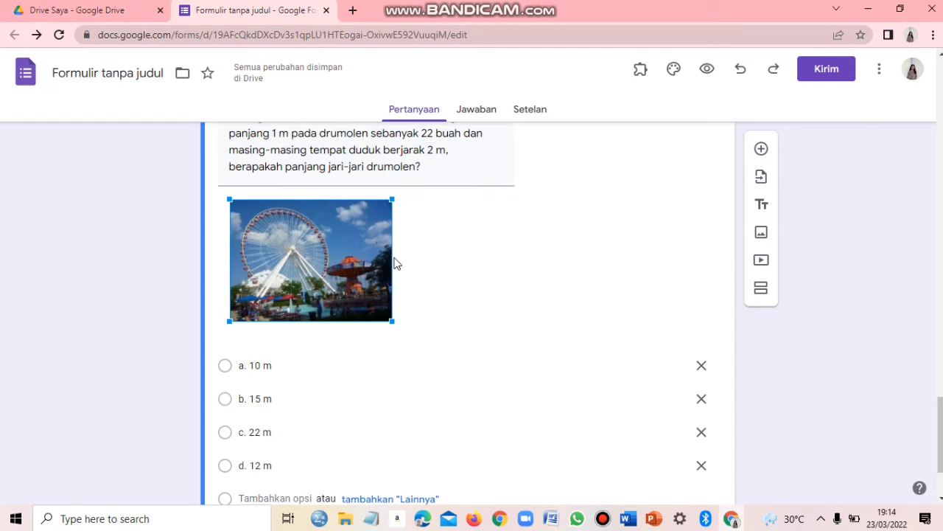
- Add a new blank multiple-choice question below question 5
{"action": "scroll", "coordinate": [461, 327], "scroll_direction": "down", "scroll_amount": 3}
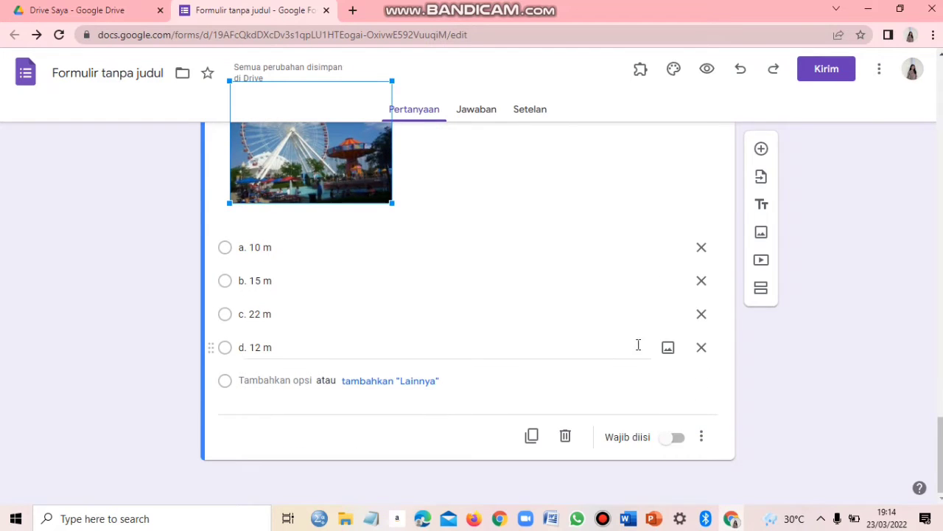
{"action": "scroll", "coordinate": [638, 344], "scroll_direction": "up", "scroll_amount": 2}
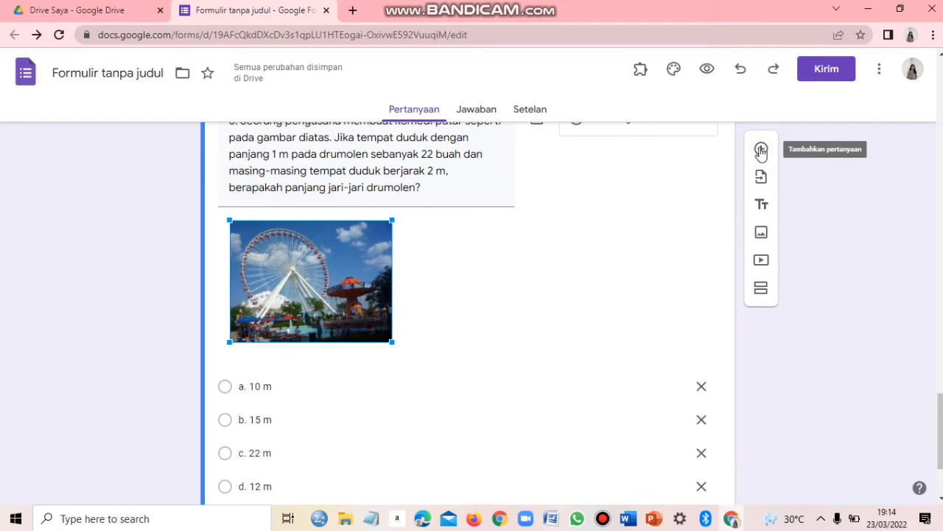
{"action": "left_click", "coordinate": [583, 327]}
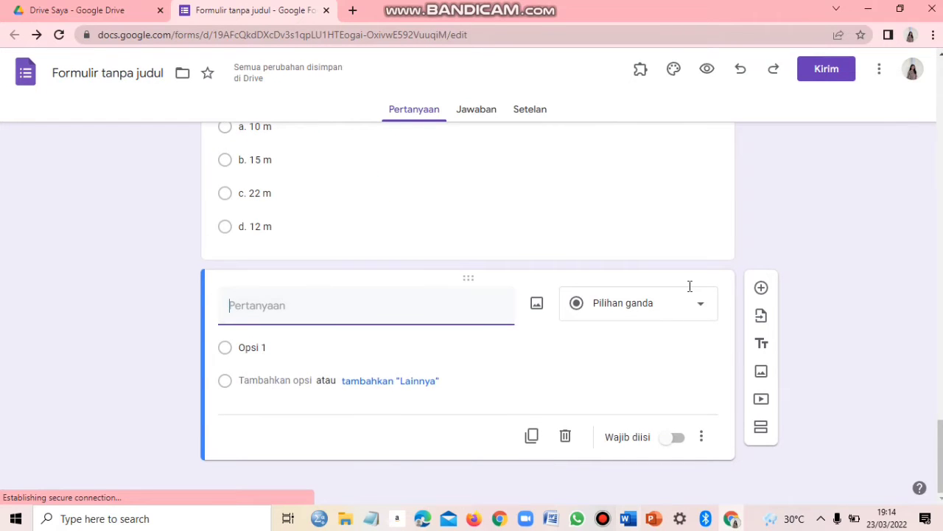
- Copy question 6, starting "6. Sebuah kolam renang berbentuk lingkaran memiliki diameter 40 meter", from the Word document into the blank question's text
{"action": "scroll", "coordinate": [580, 276], "scroll_direction": "down", "scroll_amount": 4}
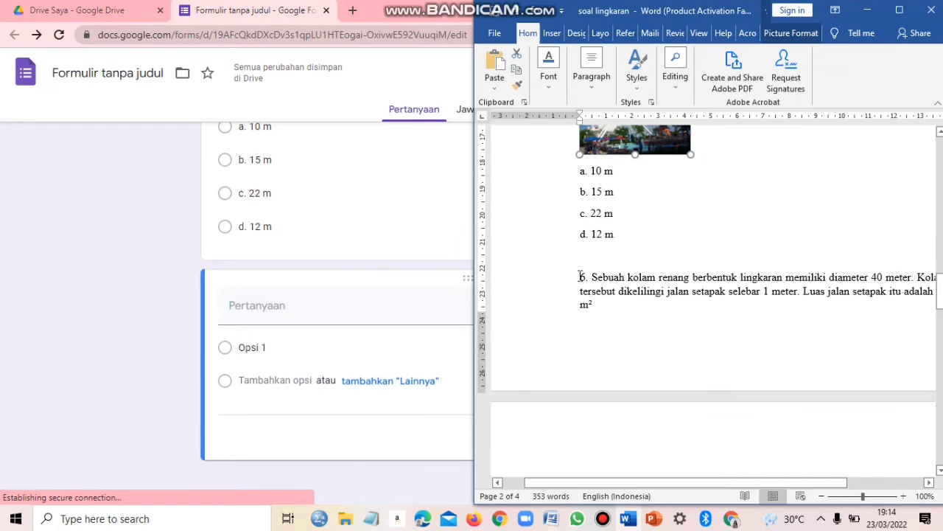
{"action": "triple_click", "coordinate": [609, 308]}
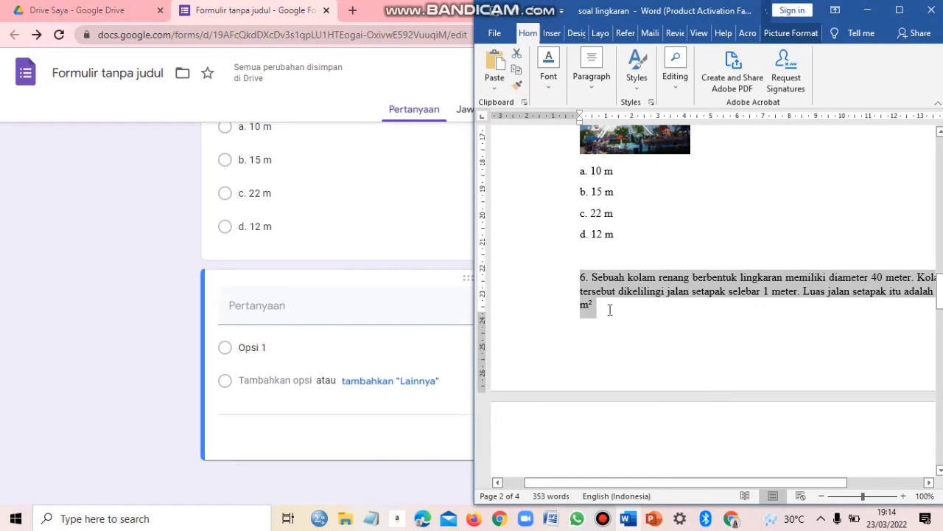
{"action": "left_click", "coordinate": [323, 311]}
{"action": "type", "text": "6. Sebuah kolam renang berbentuk lingkaran memiliki diameter 40 meter. Kolam tersebut dikelilingi jalan setapak selebar 1 meter. Luas jalan setapak itu adalah .... m²"}
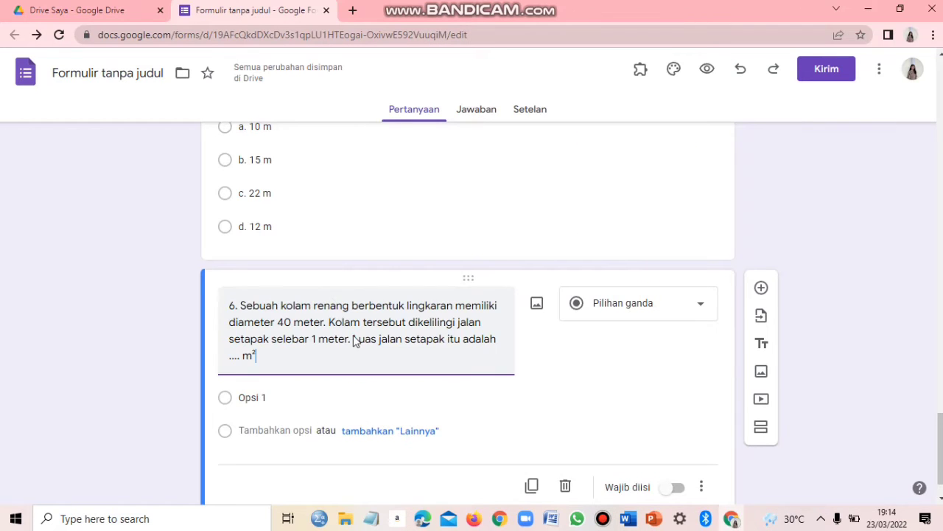
- Fill the first option of question 6 with "a. 128" copied from the Word document
{"action": "scroll", "coordinate": [332, 343], "scroll_direction": "down", "scroll_amount": 1}
{"action": "left_click", "coordinate": [308, 346]}
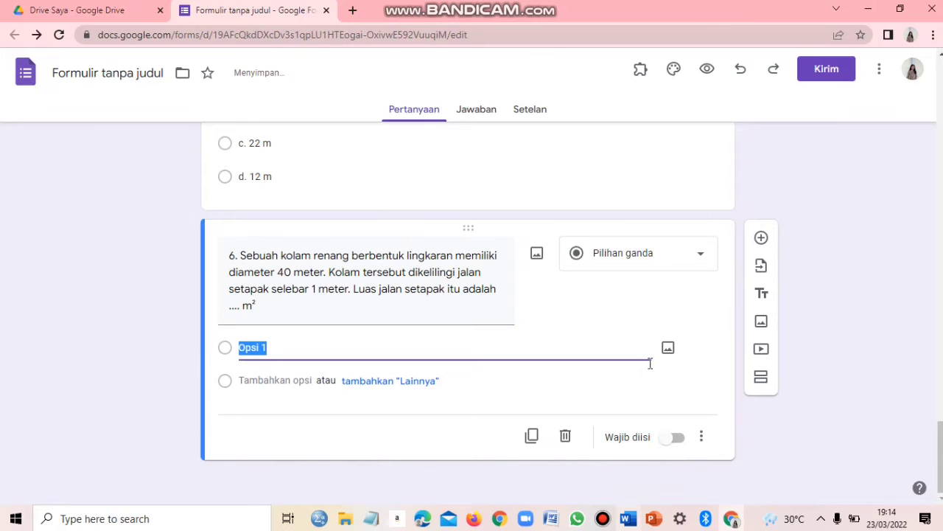
{"action": "key", "text": "alt+Tab"}
{"action": "scroll", "coordinate": [581, 288], "scroll_direction": "down", "scroll_amount": 5}
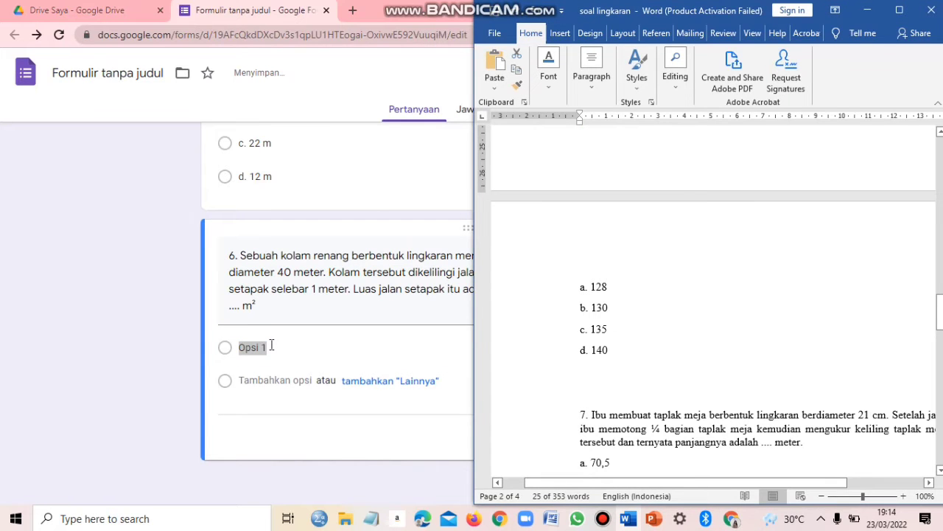
{"action": "key", "text": "alt+Tab"}
{"action": "type", "text": "a. 128"}
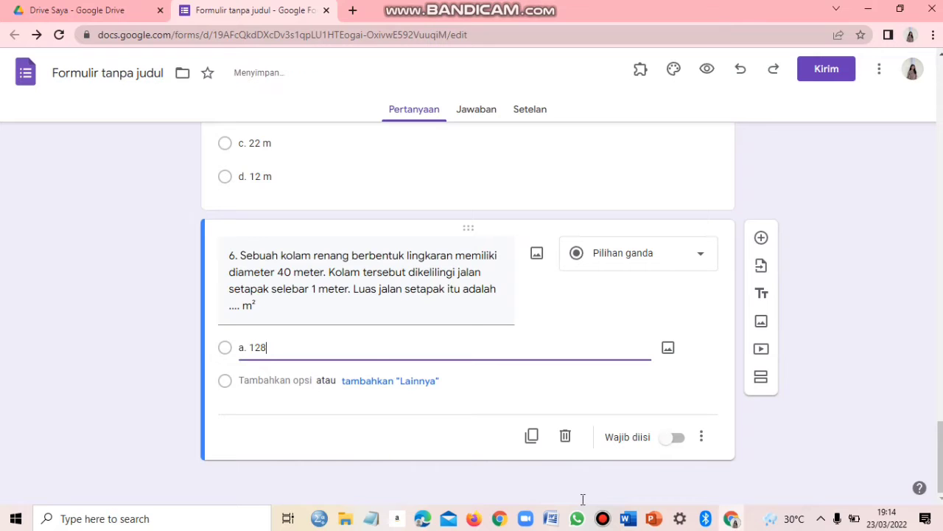
- Add a second option to question 6 with "b. 130" copied from the Word document
{"action": "key", "text": "Return"}
{"action": "key", "text": "alt+Tab"}
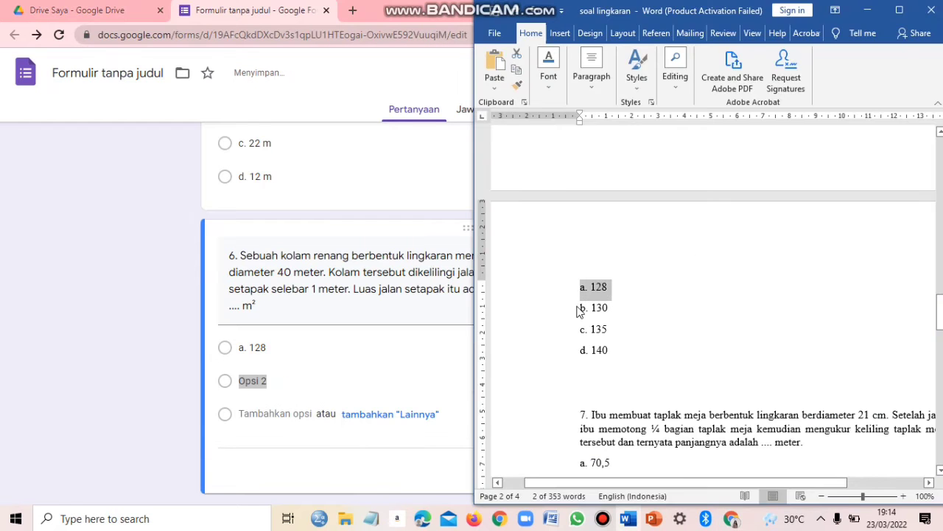
{"action": "left_click", "coordinate": [577, 308]}
{"action": "key", "text": "ctrl+c"}
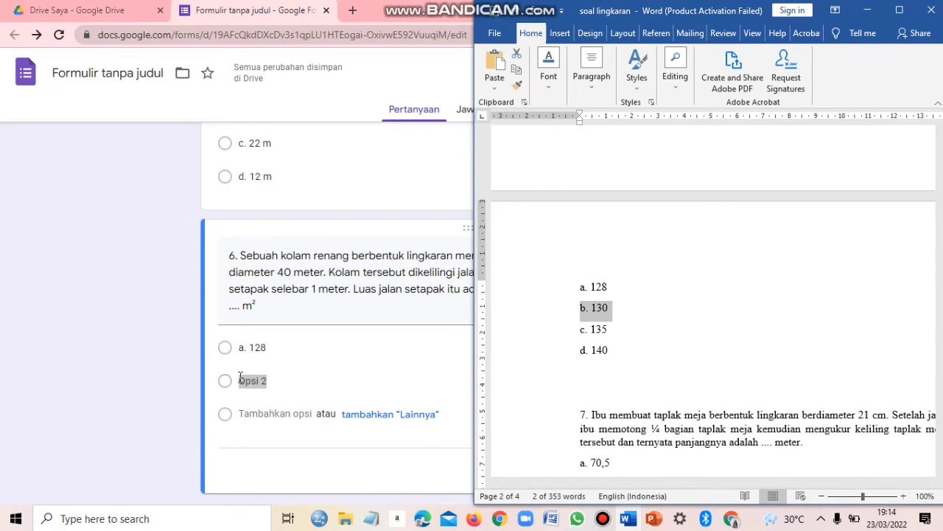
{"action": "left_click", "coordinate": [240, 377]}
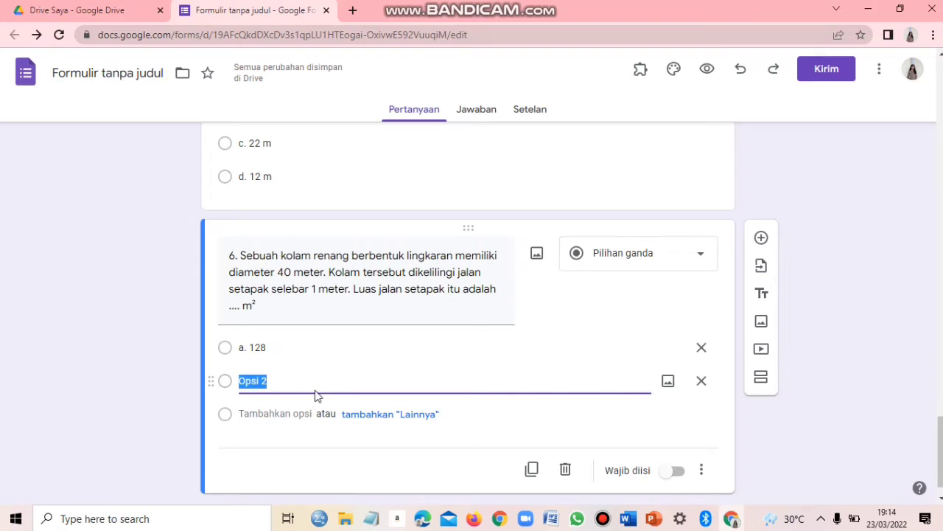
{"action": "key", "text": "ctrl+v"}
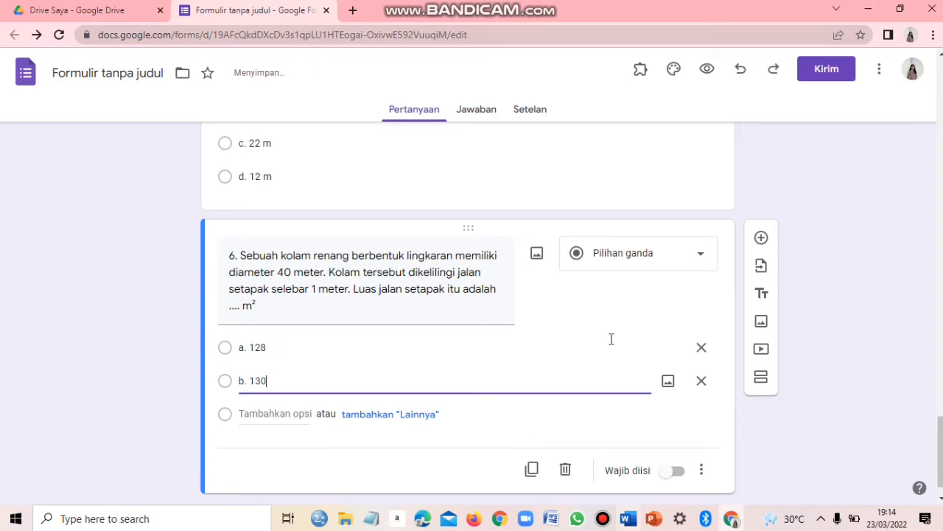
- Add a third option to question 6 with "c. 135" copied from the Word document
{"action": "key", "text": "alt+Tab"}
{"action": "left_click_drag", "start_coordinate": [611, 339], "coordinate": [583, 333]}
{"action": "left_click", "coordinate": [286, 414]}
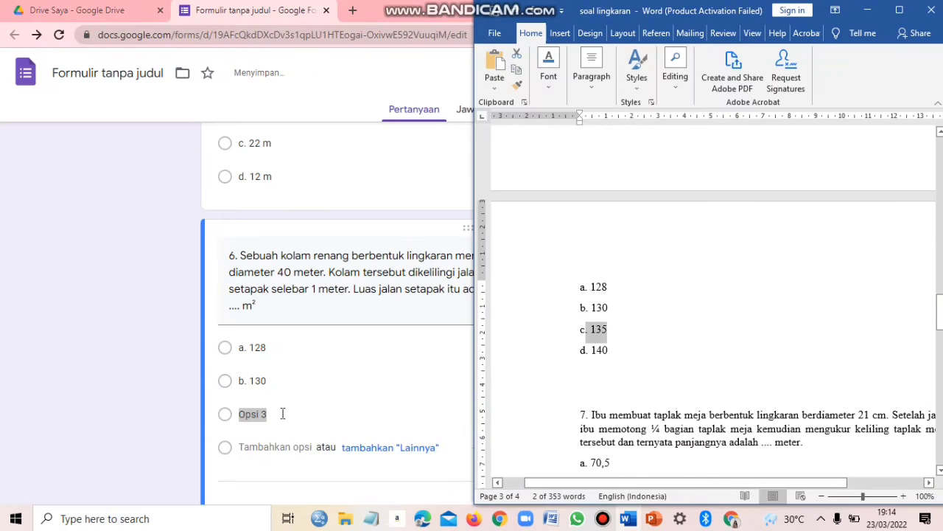
{"action": "key", "text": "alt+Tab"}
{"action": "left_click", "coordinate": [291, 410]}
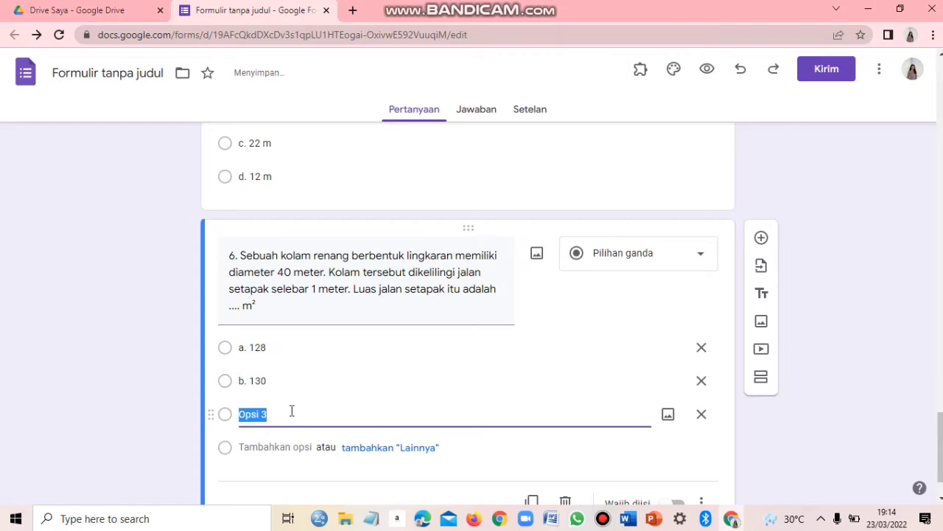
{"action": "type", "text": "c. 135"}
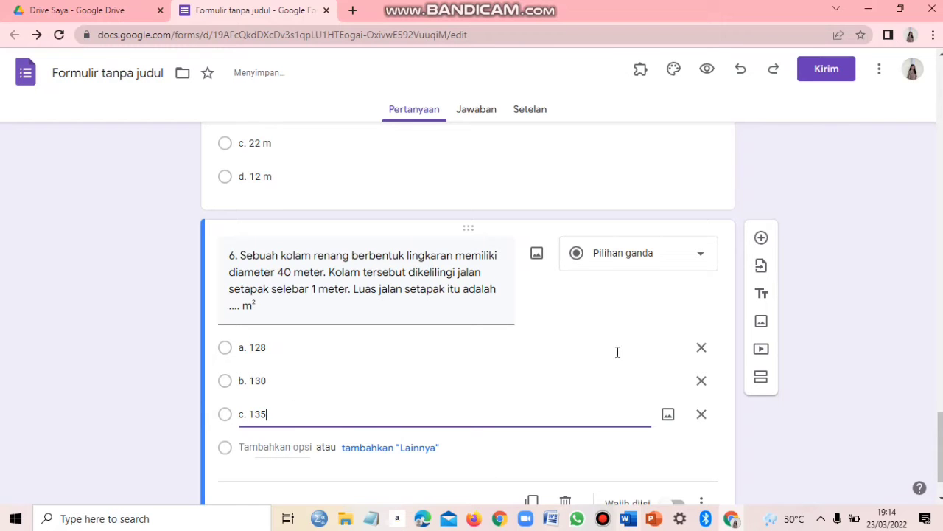
- Add a fourth option to question 6 with "d. 140" copied from the Word document
{"action": "key", "text": "alt+Tab"}
{"action": "left_click_drag", "start_coordinate": [611, 350], "coordinate": [581, 350]}
{"action": "left_click", "coordinate": [275, 447]}
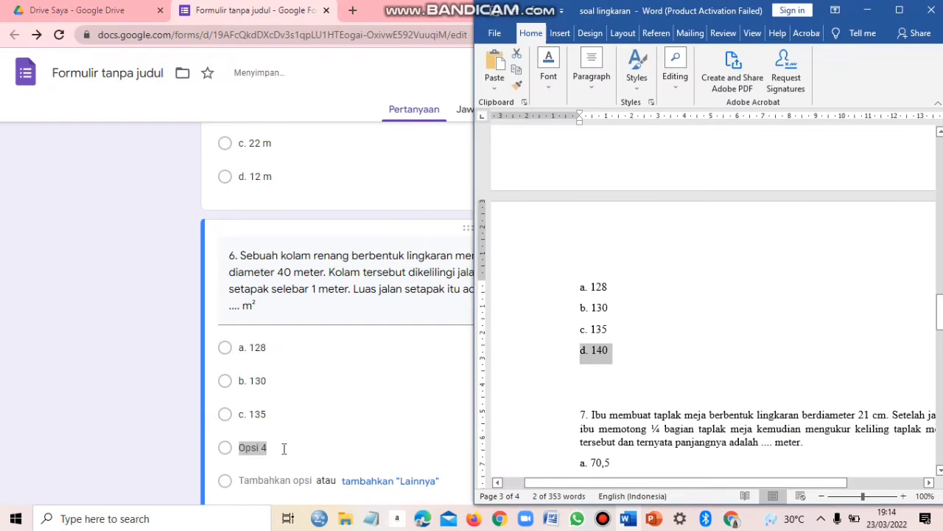
{"action": "key", "text": "alt+Tab"}
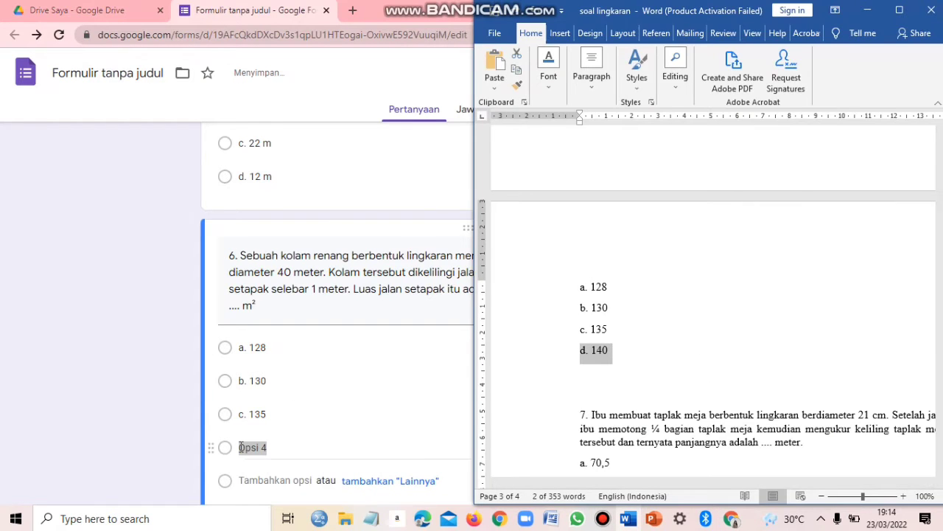
{"action": "type", "text": "d. 140"}
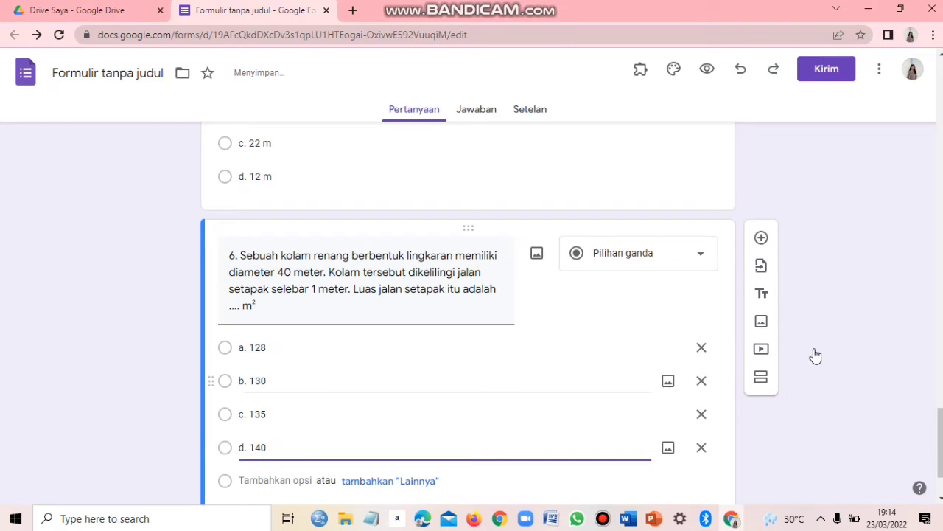
{"action": "left_click", "coordinate": [826, 401]}
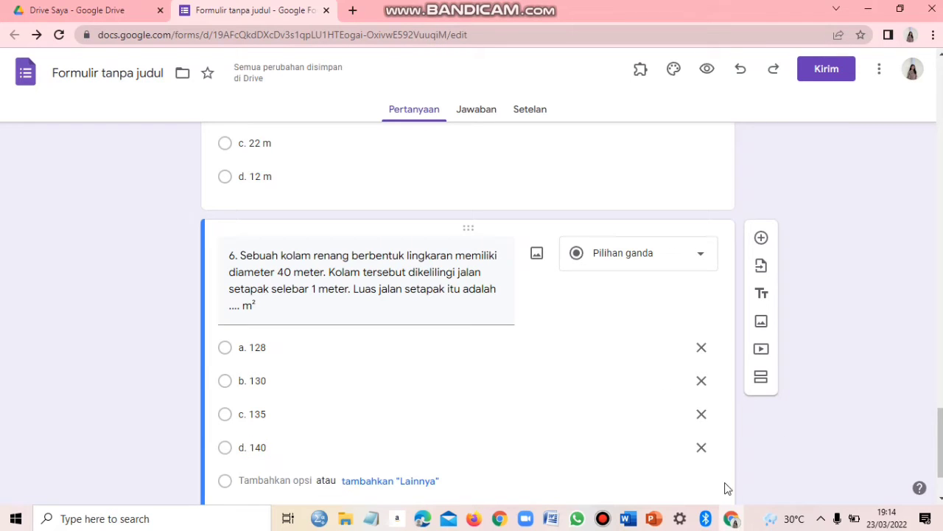
- Add a new blank multiple-choice question below question 6
{"action": "left_click", "coordinate": [629, 521]}
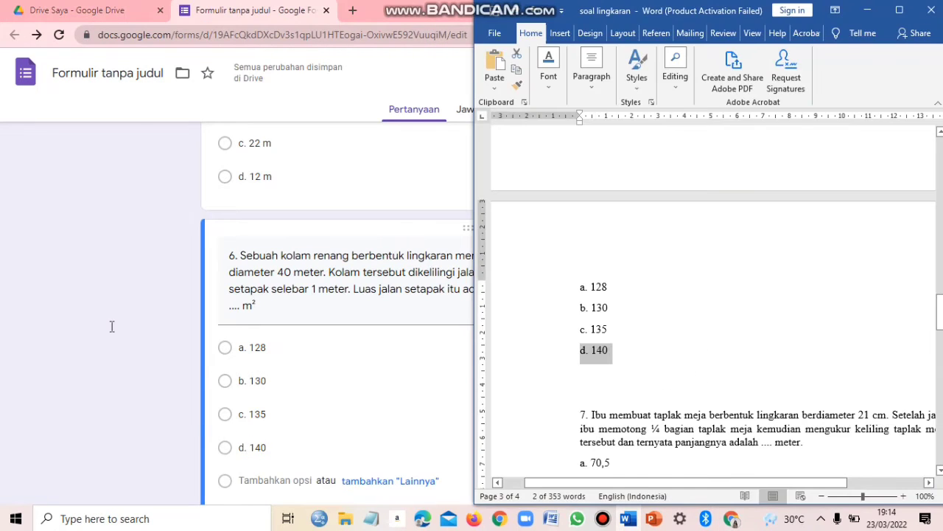
{"action": "key", "text": "alt+Tab"}
{"action": "scroll", "coordinate": [786, 153], "scroll_direction": "down", "scroll_amount": 2}
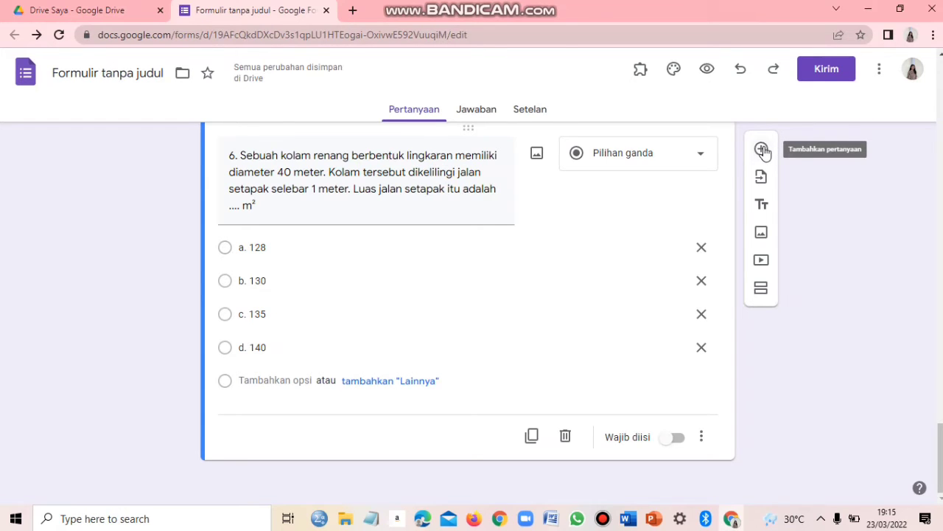
{"action": "left_click", "coordinate": [763, 151]}
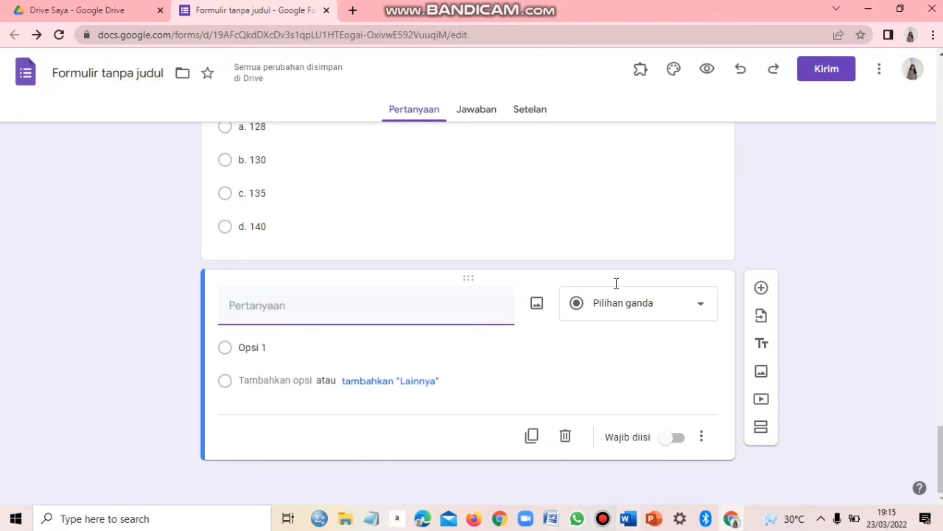
- Copy question 7, starting "7. Ibu membuat taplak meja berbentuk lingkaran berdiameter 21 cm", from the Word document into the blank question's text
{"action": "key", "text": "alt+Tab"}
{"action": "left_click_drag", "start_coordinate": [581, 248], "coordinate": [807, 276]}
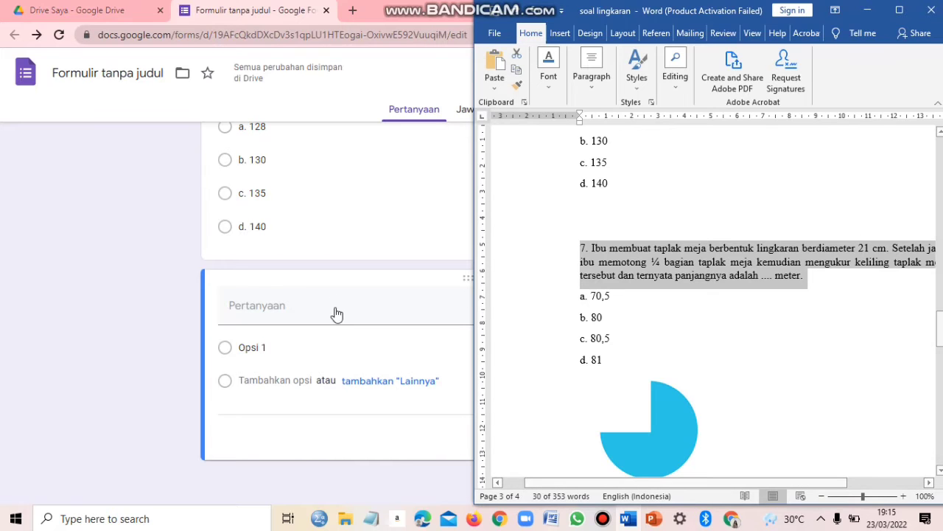
{"action": "left_click", "coordinate": [337, 314]}
{"action": "left_click", "coordinate": [338, 312]}
{"action": "type", "text": "7. Ibu membuat taplak meja berbentuk lingkaran berdiameter 21 cm. Setelah jadi, ibu memotong ¼ bagian taplak meja kemudian mengukur keliling taplak meja tersebut dan ternyata panjangnya adalah .... meter."}
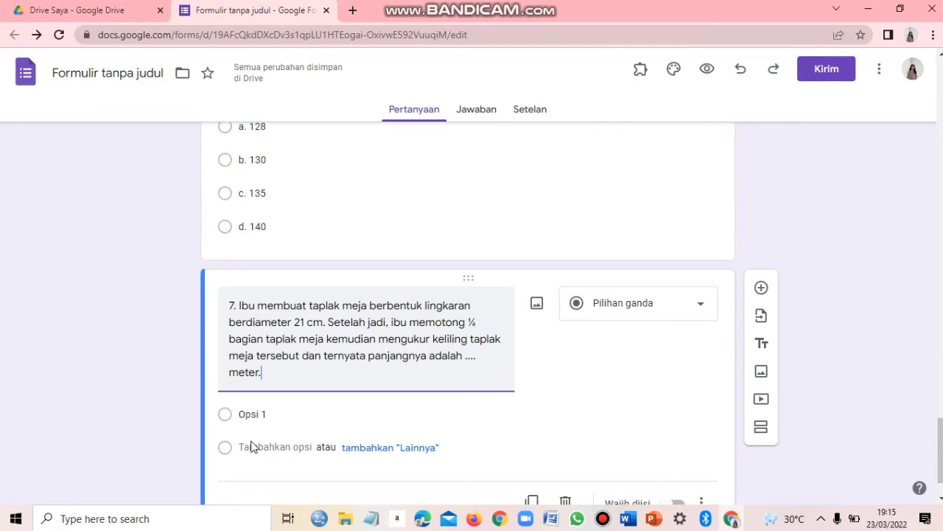
- Fill the first option of question 7 with "a. 70,5" copied from the Word document
{"action": "left_click", "coordinate": [272, 417]}
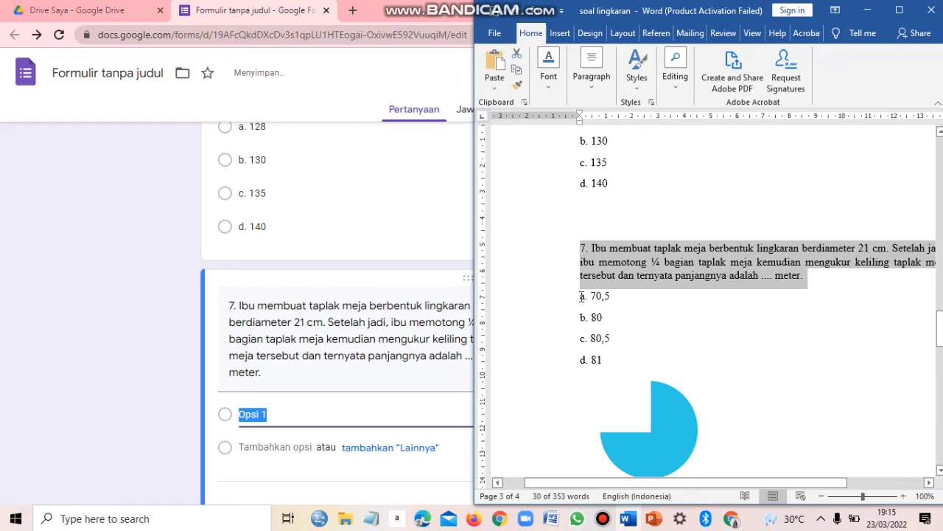
{"action": "key", "text": "alt+Tab"}
{"action": "left_click_drag", "start_coordinate": [616, 297], "coordinate": [581, 297]}
{"action": "key", "text": "ctrl+c"}
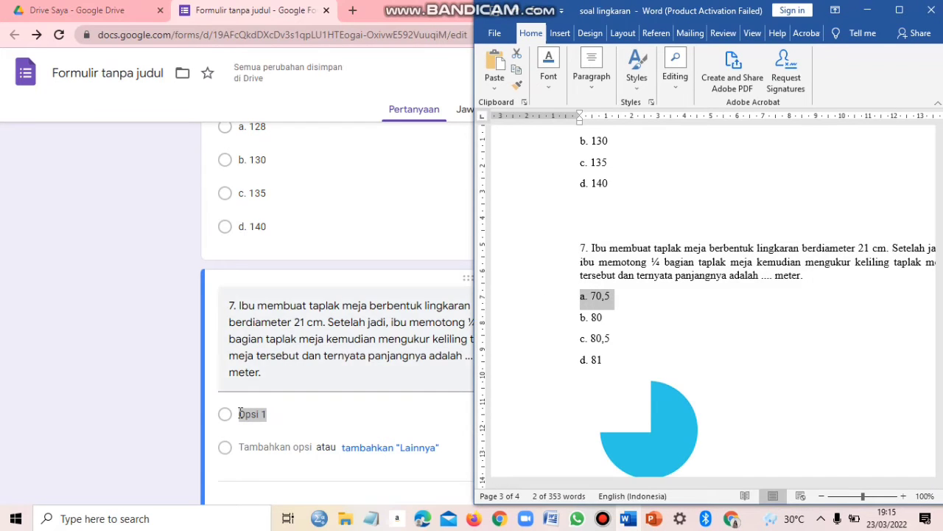
{"action": "key", "text": "alt+Tab"}
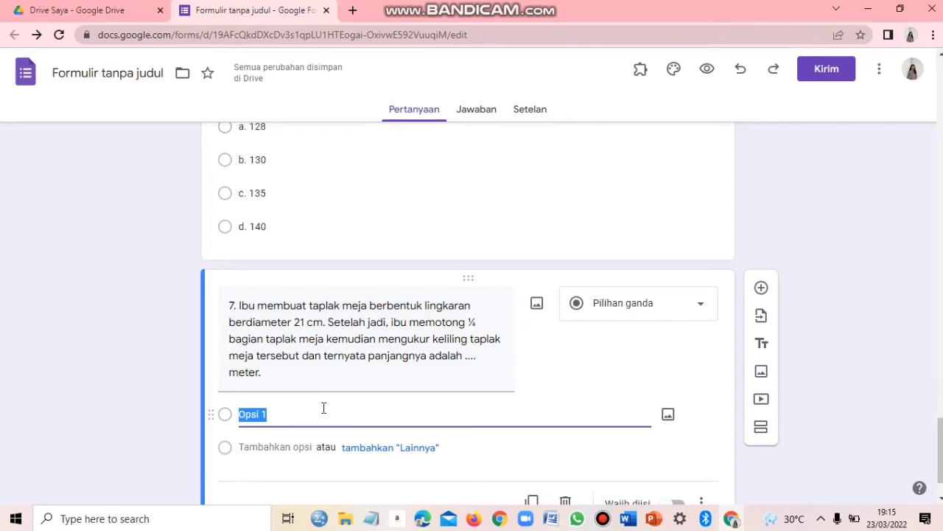
{"action": "key", "text": "ctrl+v"}
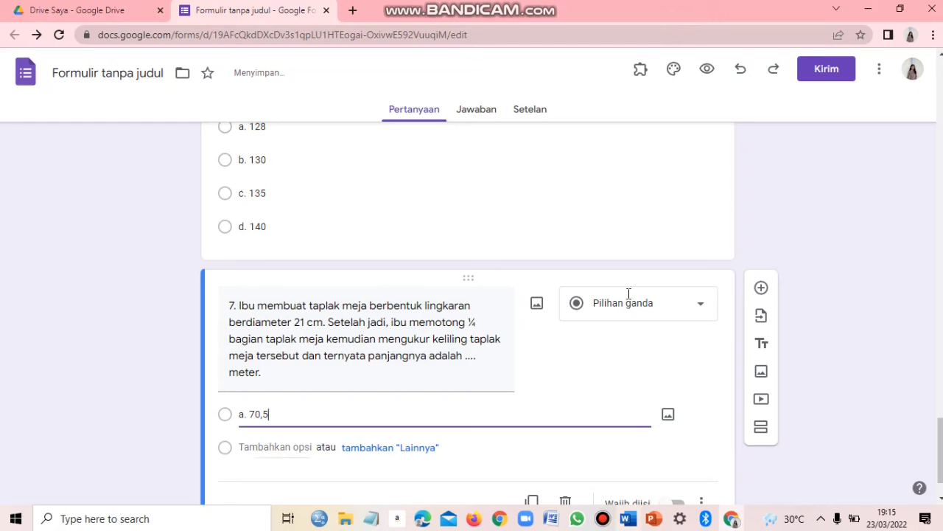
- Add a second option to question 7 with "b. 80" copied from the Word document
{"action": "key", "text": "Return"}
{"action": "key", "text": "alt+Tab"}
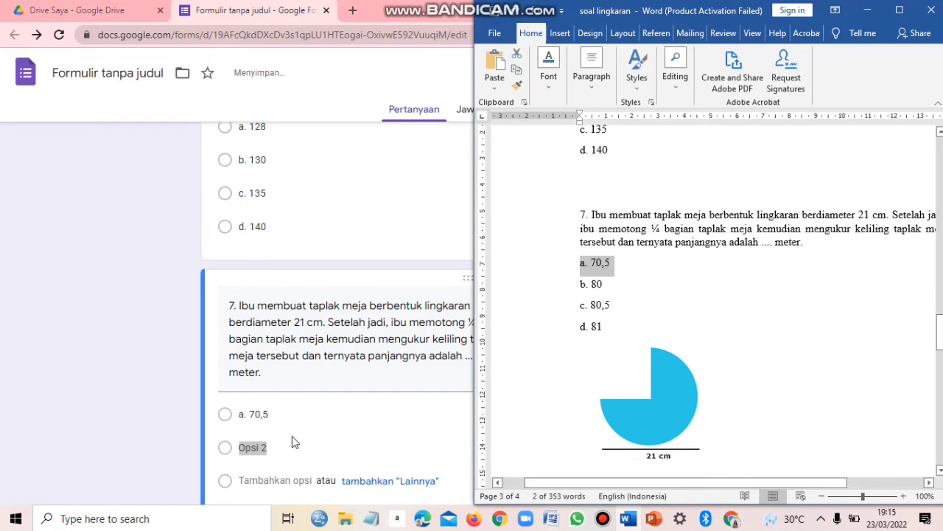
{"action": "key", "text": "Down"}
{"action": "key", "text": "shift+End"}
{"action": "key", "text": "ctrl+c"}
{"action": "key", "text": "alt+Tab"}
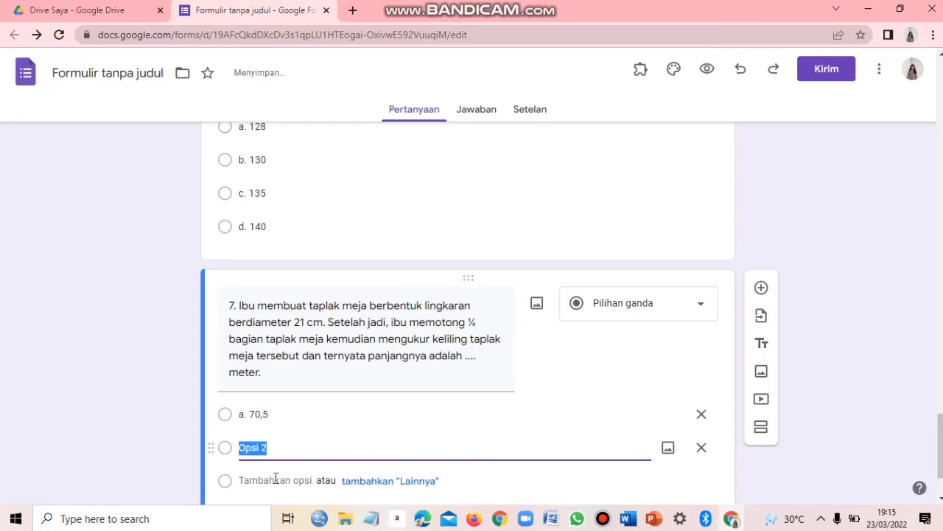
{"action": "key", "text": "ctrl+v"}
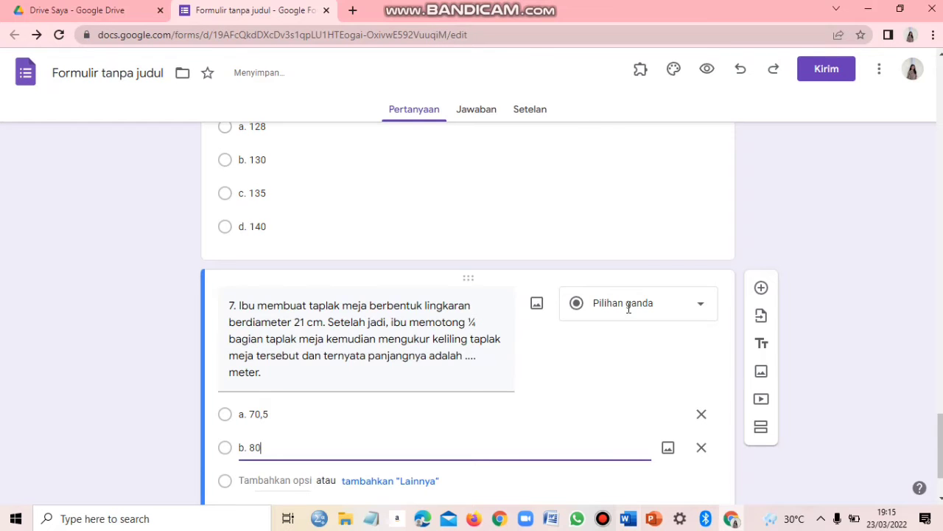
- Add a third option to question 7 with "c. 80,5" copied from the Word document
{"action": "key", "text": "Return"}
{"action": "key", "text": "alt+Tab"}
{"action": "triple_click", "coordinate": [584, 308]}
{"action": "key", "text": "ctrl+c"}
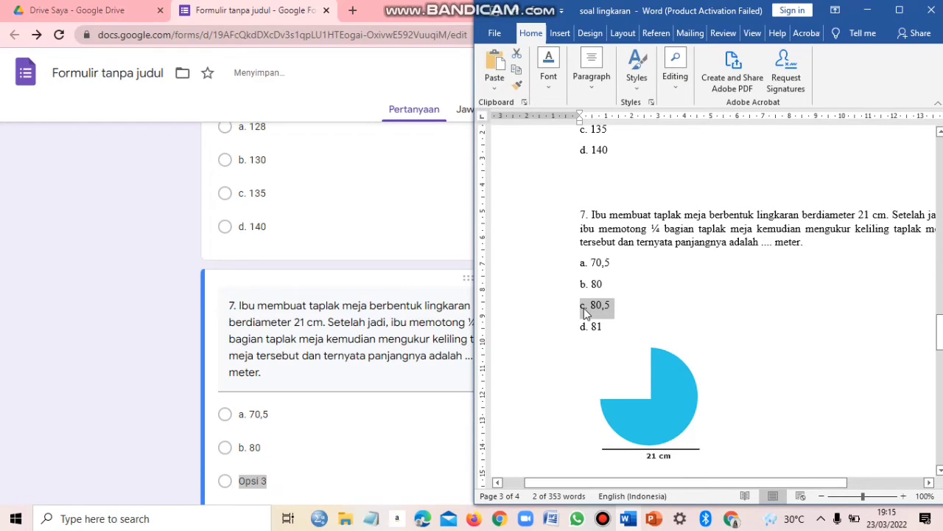
{"action": "left_click", "coordinate": [252, 479]}
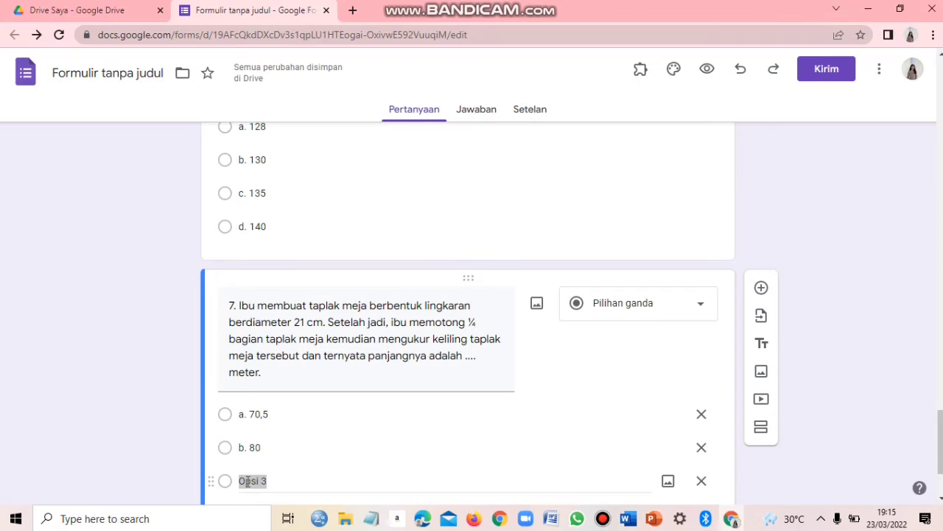
{"action": "key", "text": "ctrl+v"}
- Add a fourth option to question 7 with "d. 81" copied from the Word document, and remove the surplus fifth option
{"action": "scroll", "coordinate": [278, 408], "scroll_direction": "down", "scroll_amount": 2}
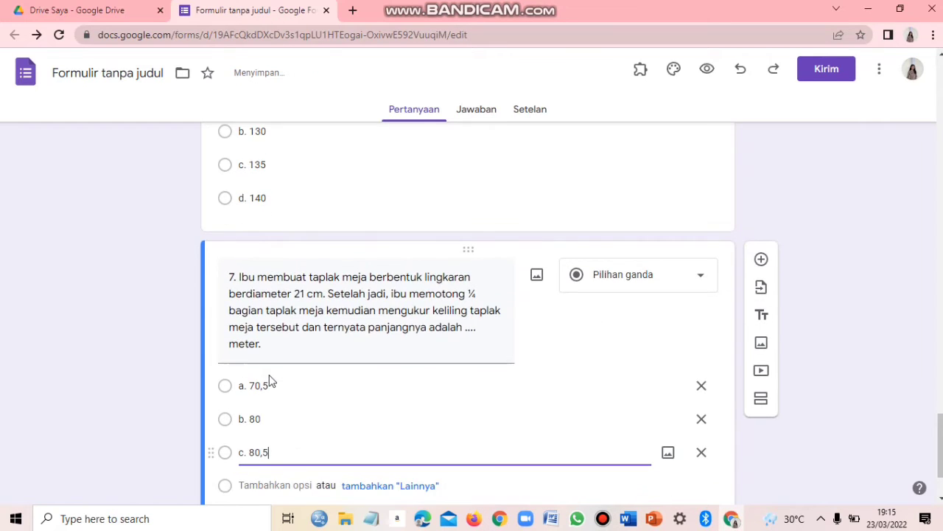
{"action": "key", "text": "alt+Tab"}
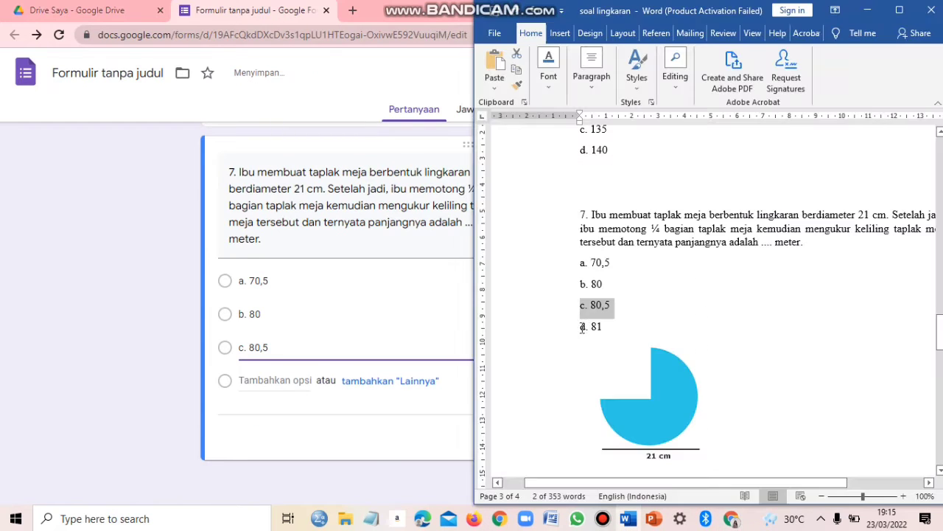
{"action": "left_click_drag", "start_coordinate": [604, 328], "coordinate": [579, 330]}
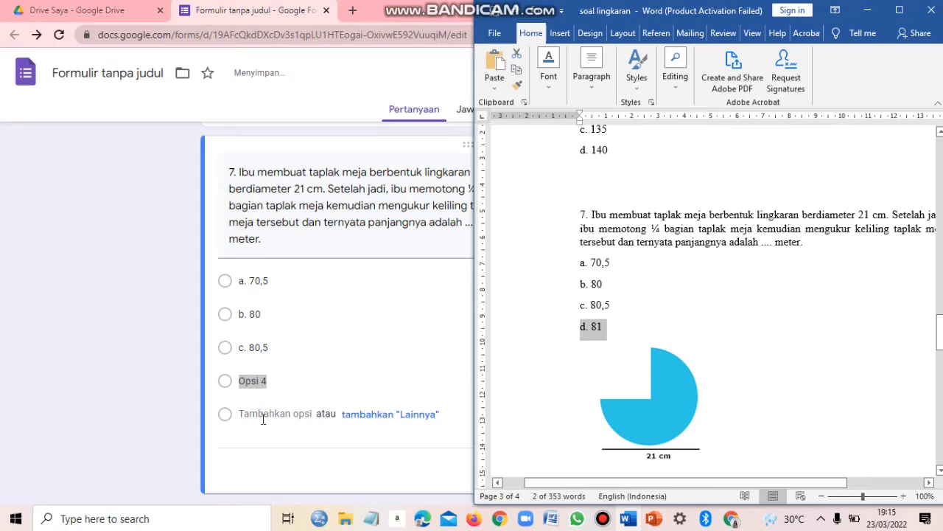
{"action": "key", "text": "alt+Tab"}
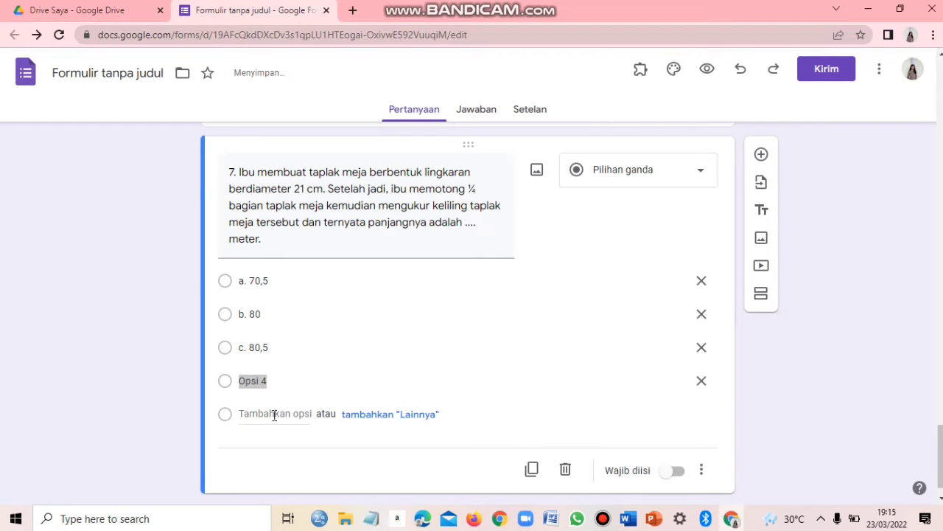
{"action": "left_click", "coordinate": [281, 415]}
{"action": "left_click", "coordinate": [263, 379]}
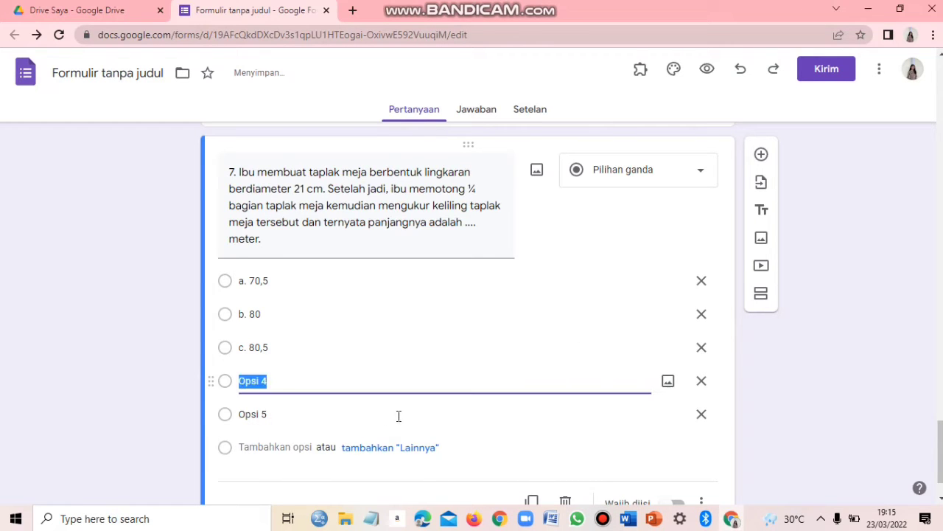
{"action": "type", "text": "d. 81"}
{"action": "left_click", "coordinate": [701, 413]}
{"action": "scroll", "coordinate": [736, 410], "scroll_direction": "down", "scroll_amount": 1}
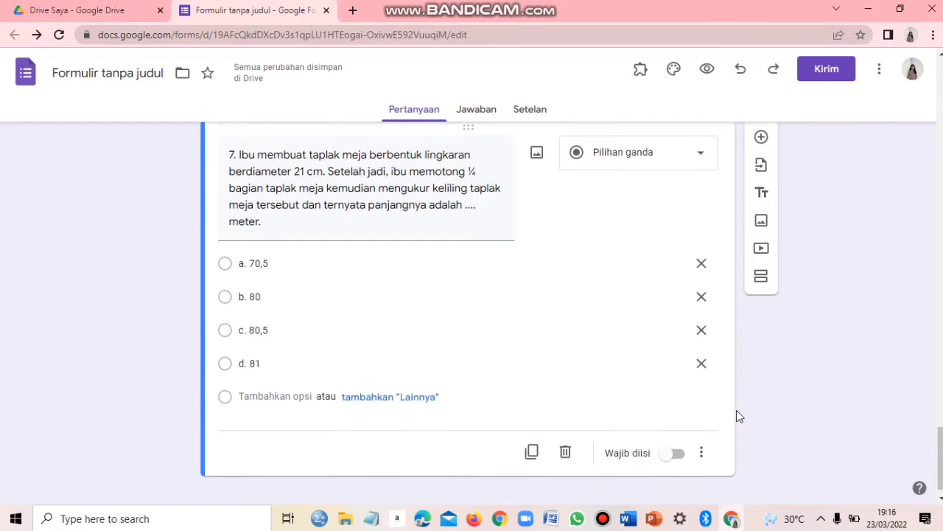
- Insert the image file "taplak meja" from the PRAKTIKUM 5 folder into question 7
{"action": "scroll", "coordinate": [737, 410], "scroll_direction": "up", "scroll_amount": 2}
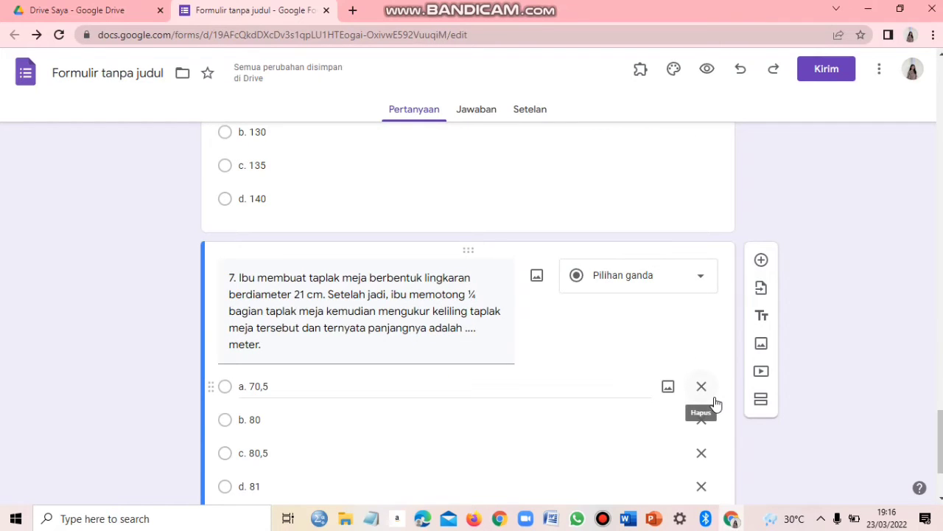
{"action": "left_click", "coordinate": [538, 277]}
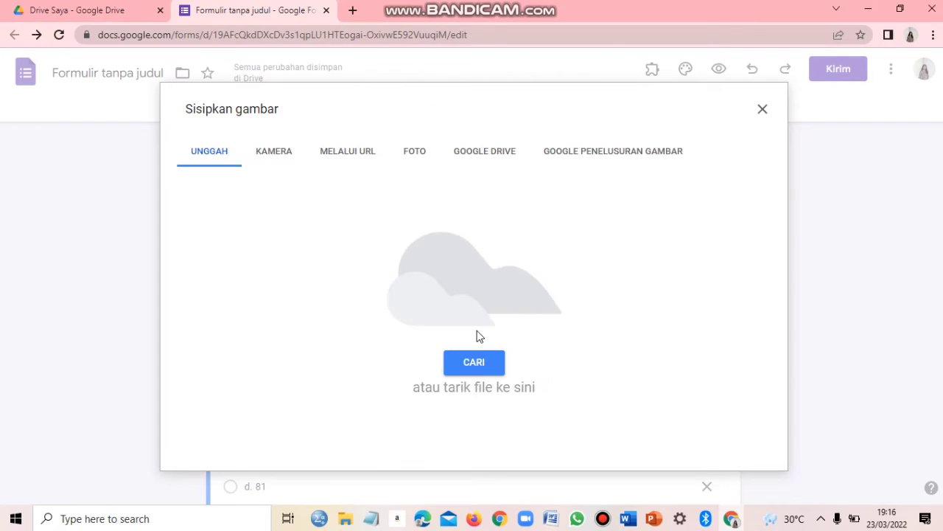
{"action": "left_click", "coordinate": [476, 364]}
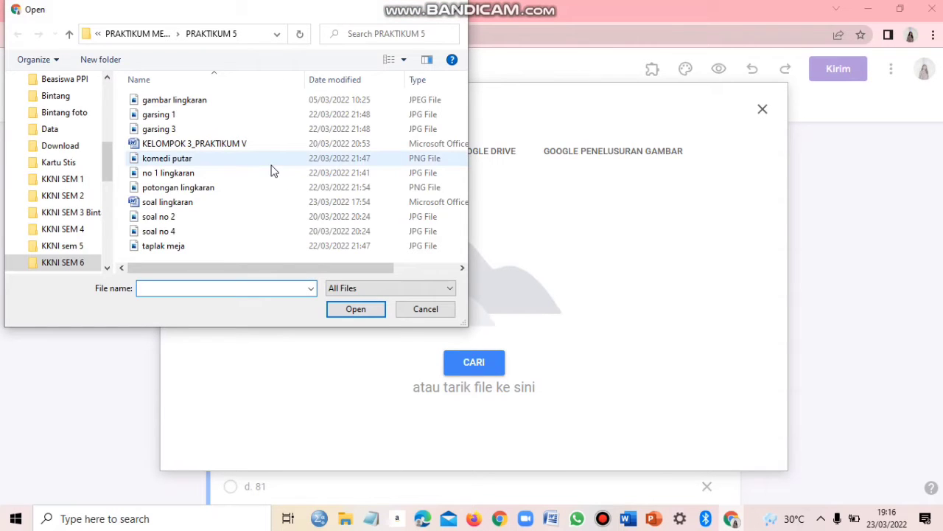
{"action": "left_click", "coordinate": [220, 246]}
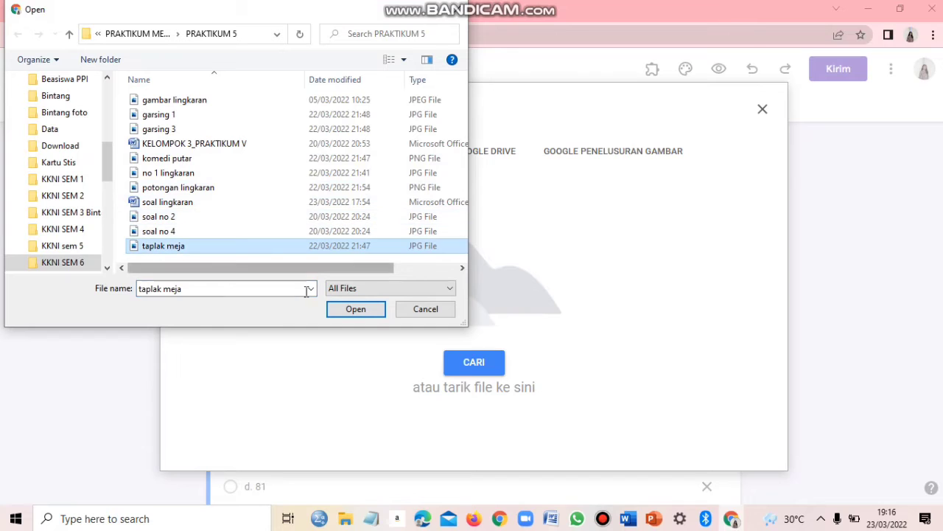
{"action": "left_click", "coordinate": [370, 312]}
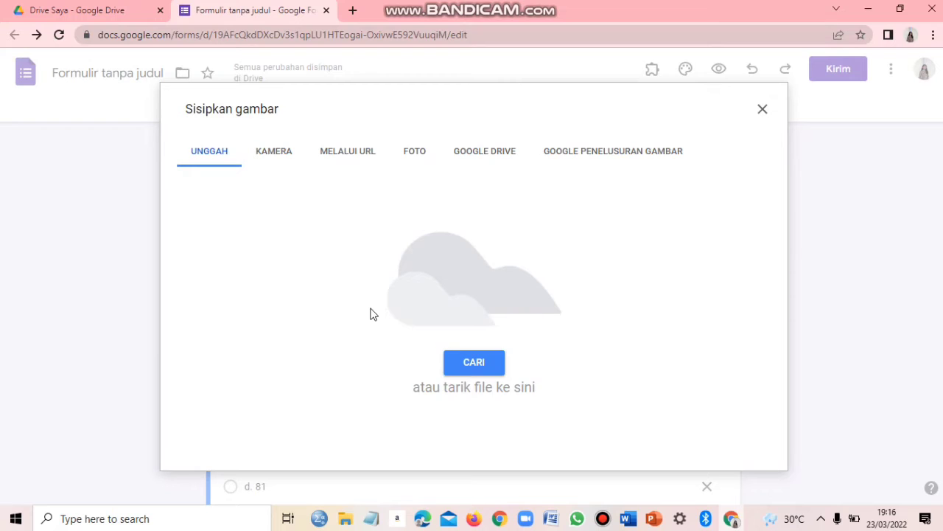
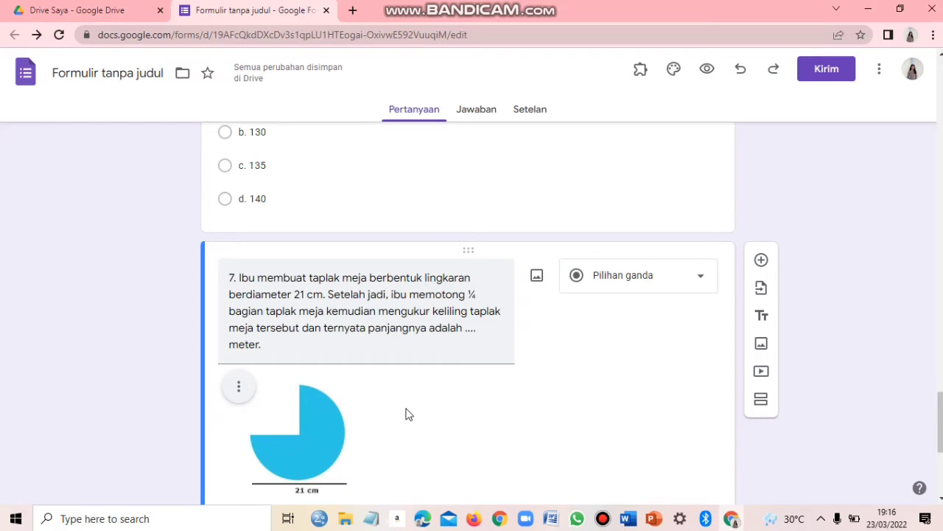
{"action": "scroll", "coordinate": [407, 402], "scroll_direction": "down", "scroll_amount": 4}
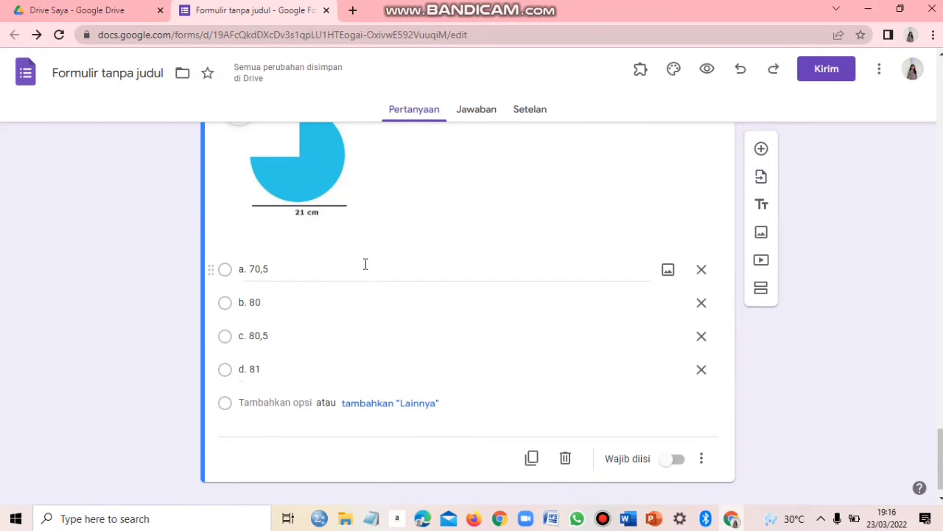
{"action": "scroll", "coordinate": [599, 289], "scroll_direction": "up", "scroll_amount": 3}
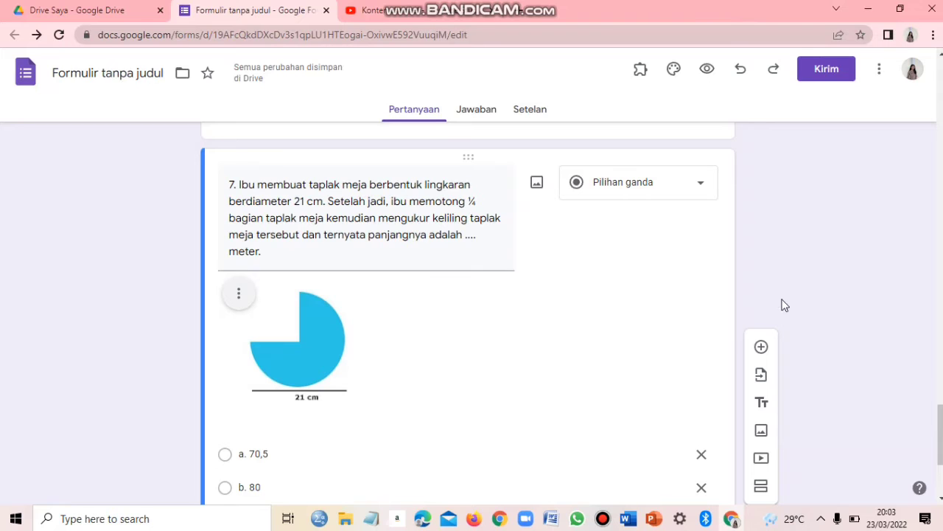
- Add a new question below question 7 and fill its text with "Perhatikan gambar berikut!" copied from the Word document
{"action": "left_click", "coordinate": [763, 347]}
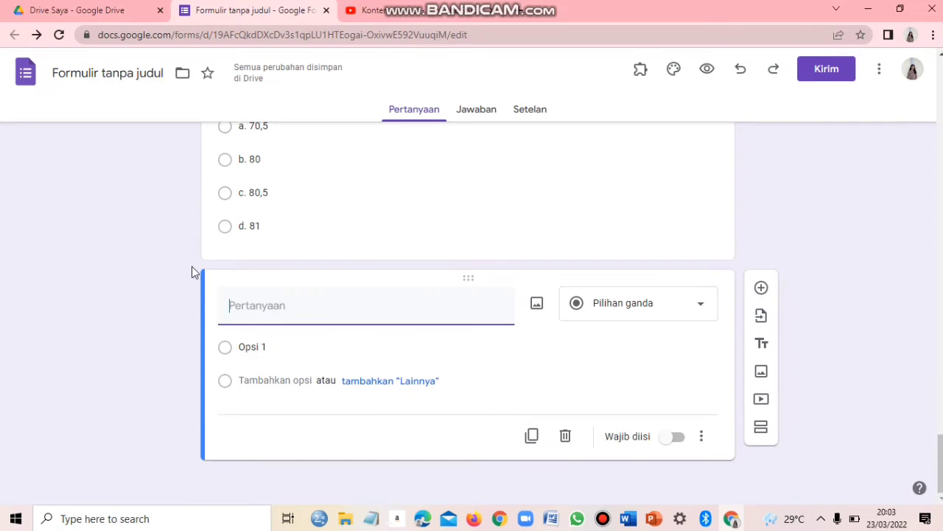
{"action": "left_click", "coordinate": [627, 518]}
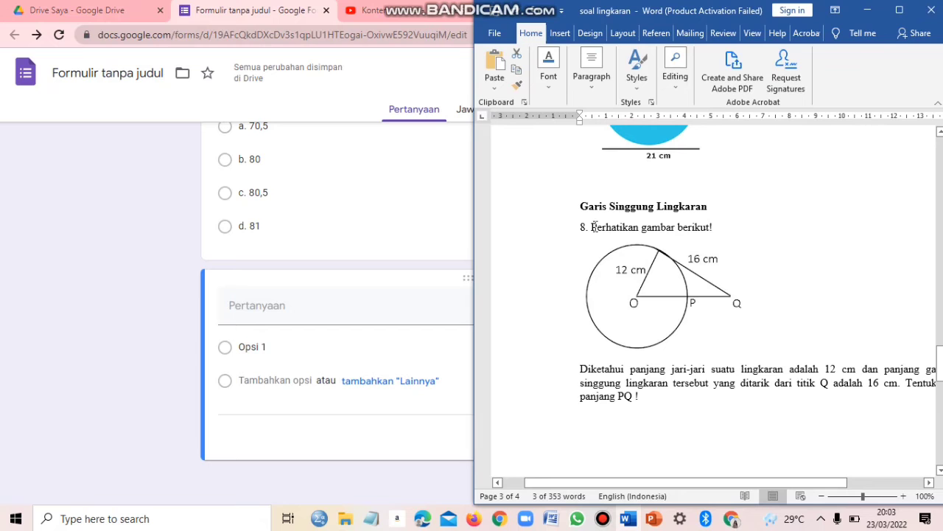
{"action": "left_click_drag", "start_coordinate": [591, 227], "coordinate": [694, 233]}
{"action": "key", "text": "ctrl+c"}
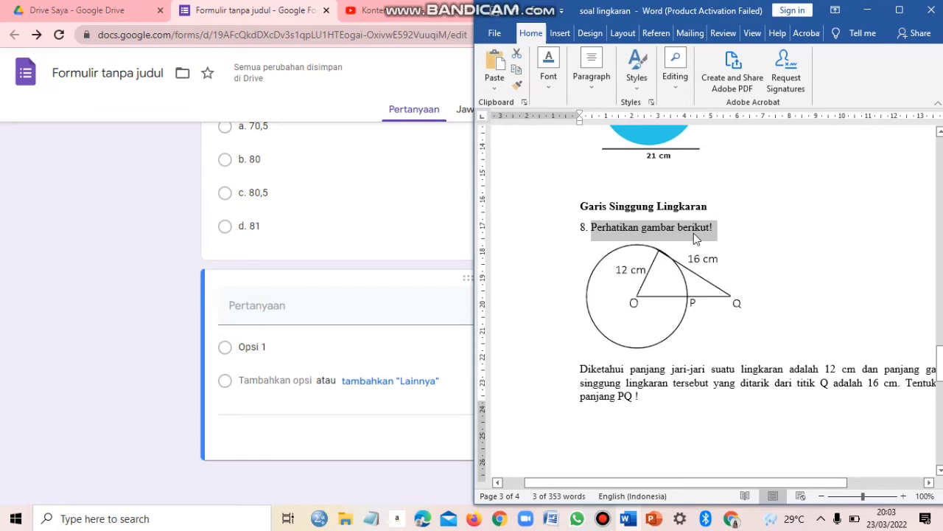
{"action": "left_click", "coordinate": [282, 302]}
{"action": "key", "text": "ctrl+v"}
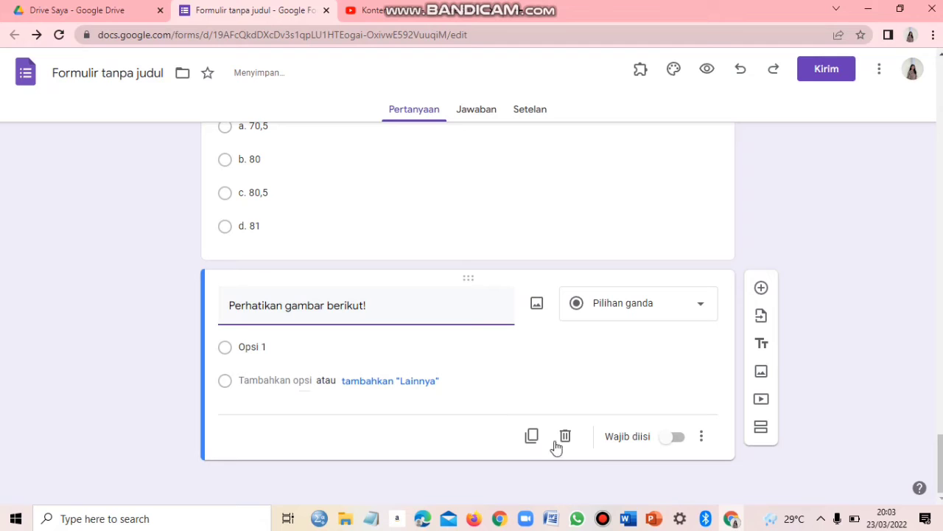
- Append the paragraph starting "Diketahui panjang jari-jari suatu lingkaran" from the Word document to the new question's text and prefix it with "8."
{"action": "key", "text": "alt+Tab"}
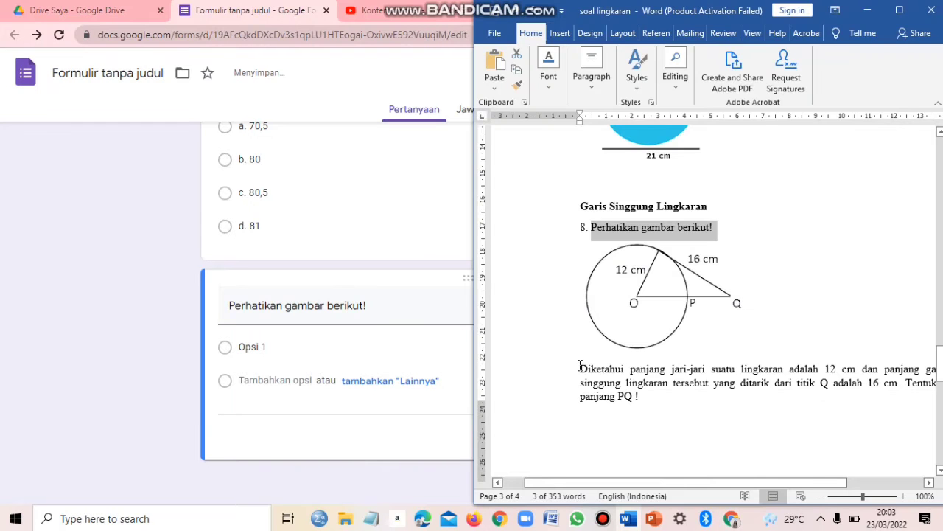
{"action": "triple_click", "coordinate": [608, 385]}
{"action": "key", "text": "ctrl+c"}
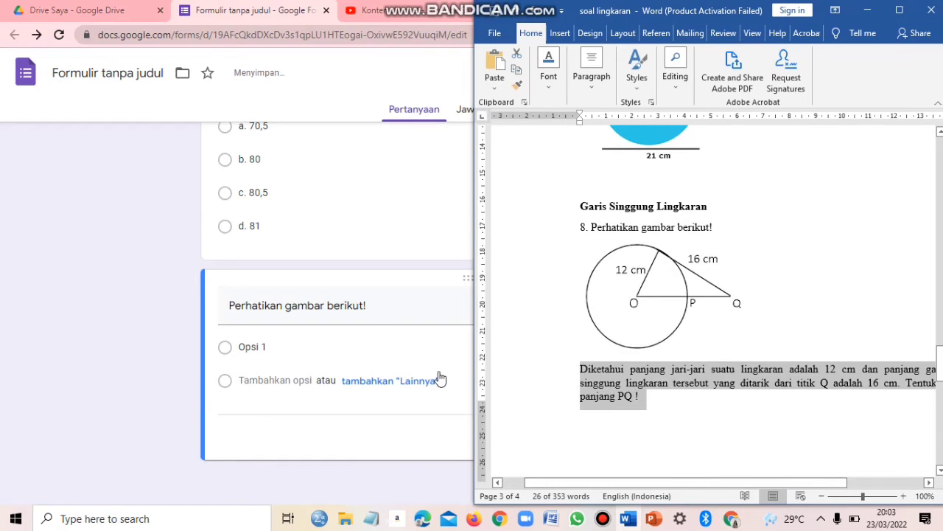
{"action": "left_click", "coordinate": [398, 309]}
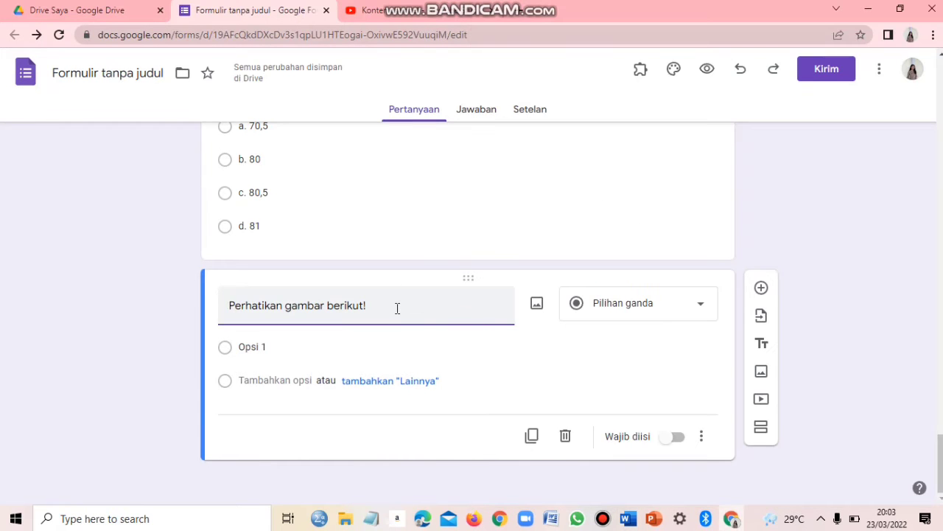
{"action": "key", "text": "ctrl+v"}
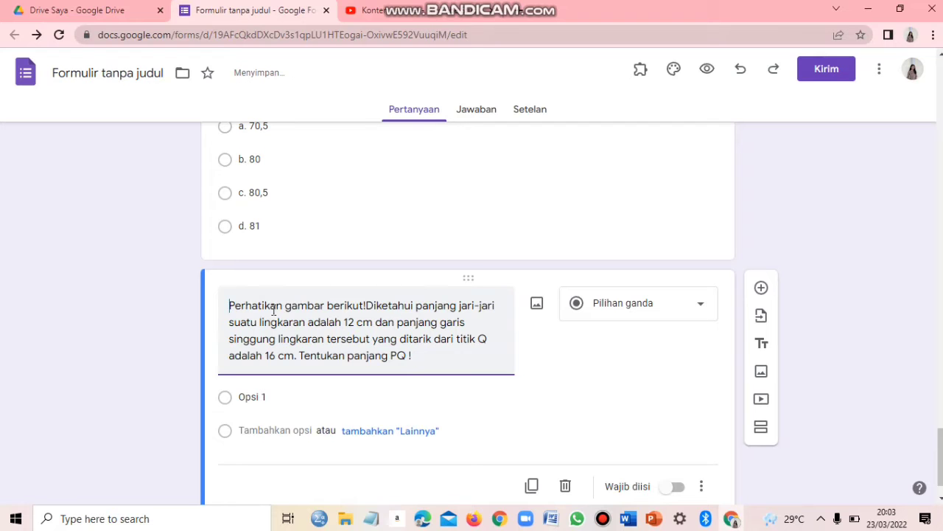
{"action": "type", "text": "8."}
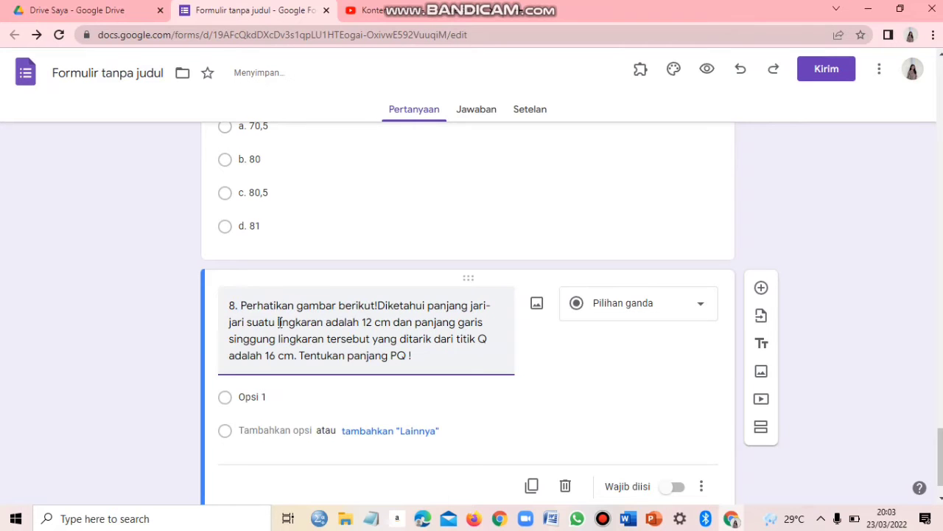
- Fill the first option of question 8 with "a. 5 cm" copied from the Word document and add a second option
{"action": "left_click", "coordinate": [287, 397]}
{"action": "left_click", "coordinate": [628, 519]}
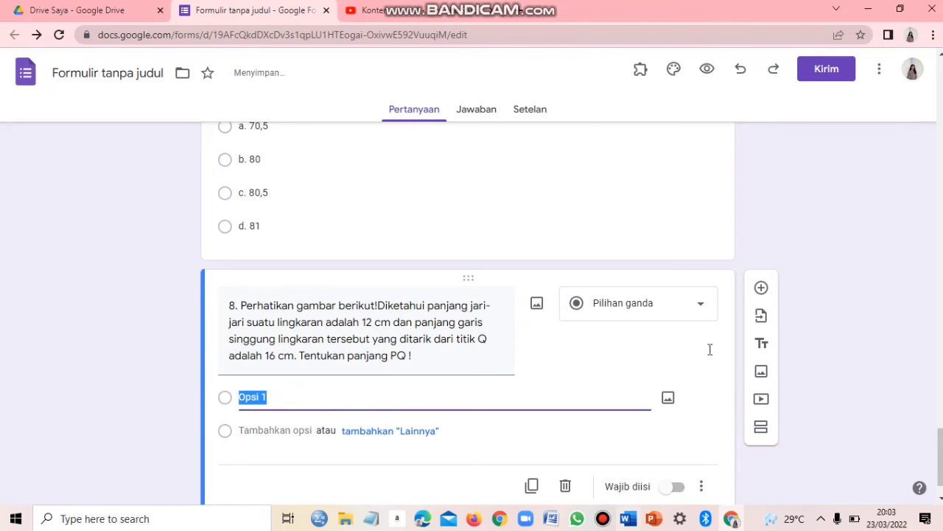
{"action": "scroll", "coordinate": [582, 310], "scroll_direction": "down", "scroll_amount": 5}
{"action": "left_click_drag", "start_coordinate": [580, 309], "coordinate": [619, 310]}
{"action": "key", "text": "ctrl+c"}
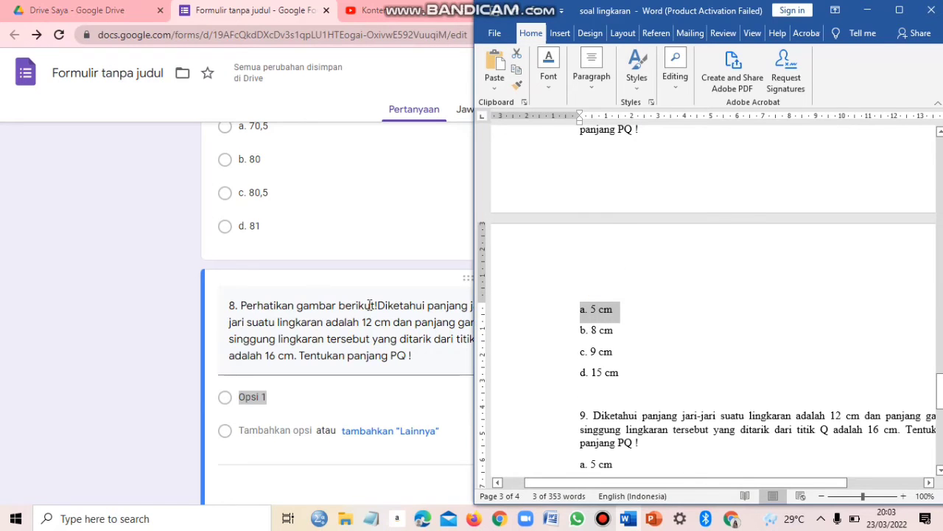
{"action": "left_click", "coordinate": [287, 400]}
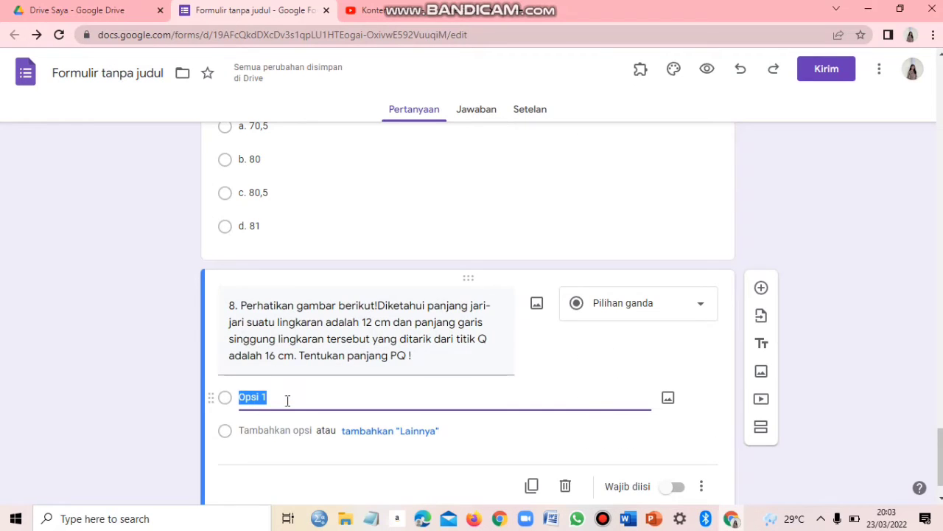
{"action": "key", "text": "ctrl+v"}
{"action": "key", "text": "Return"}
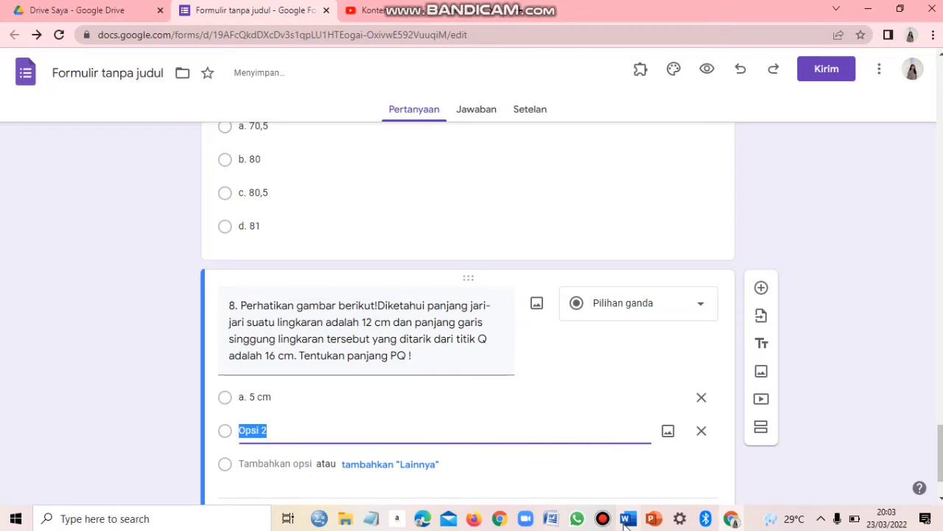
- Fill the second option of question 8 with "b. 8 cm" copied from the Word document and add a third option
{"action": "left_click", "coordinate": [626, 519]}
{"action": "left_click_drag", "start_coordinate": [620, 331], "coordinate": [580, 330]}
{"action": "key", "text": "ctrl+c"}
{"action": "left_click", "coordinate": [279, 428]}
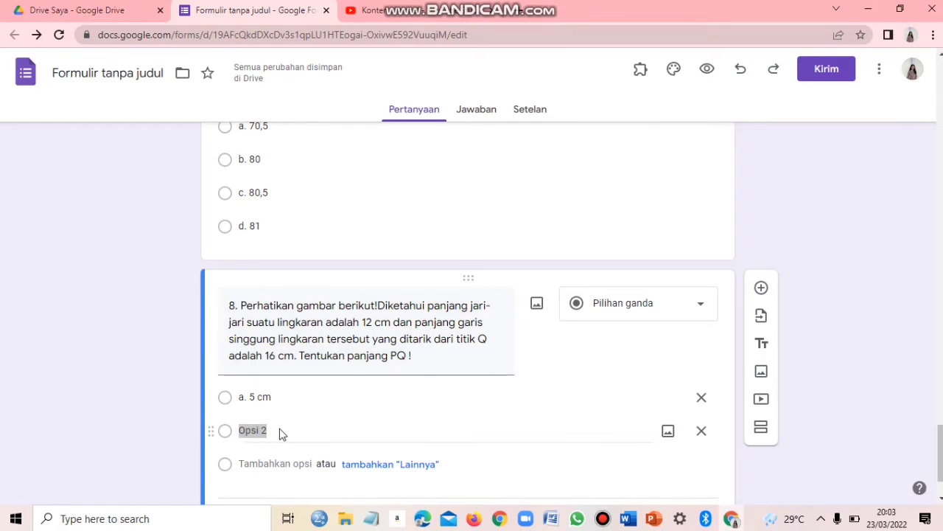
{"action": "left_click_drag", "start_coordinate": [276, 429], "coordinate": [239, 431]}
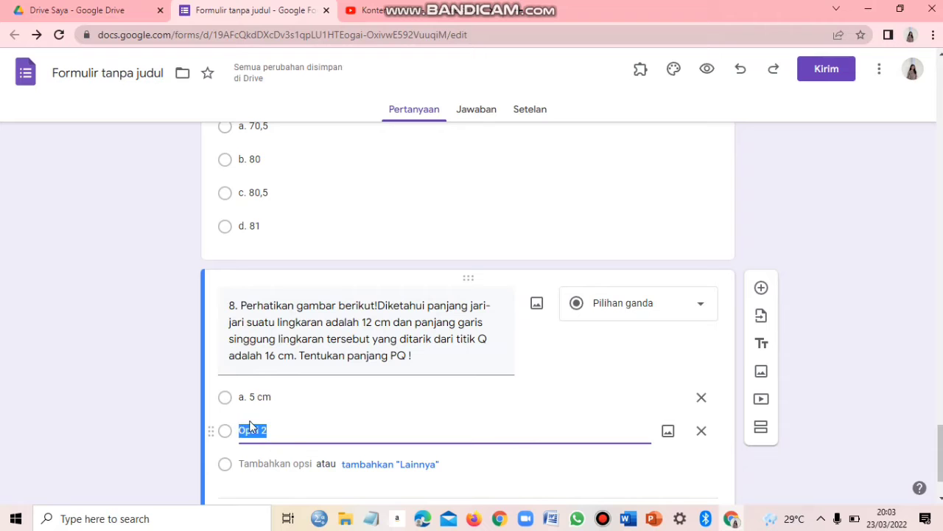
{"action": "key", "text": "ctrl+v"}
{"action": "key", "text": "Return"}
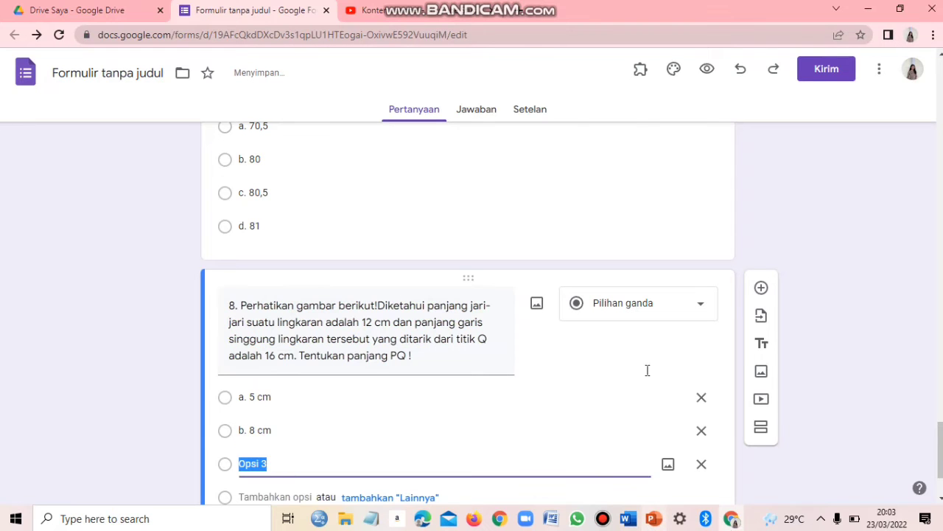
- Undo the accidental paste in the Word document, copy "c. 9 cm" into question 8's third option, and add a fourth option
{"action": "key", "text": "alt+Tab"}
{"action": "left_click_drag", "start_coordinate": [616, 354], "coordinate": [623, 359]}
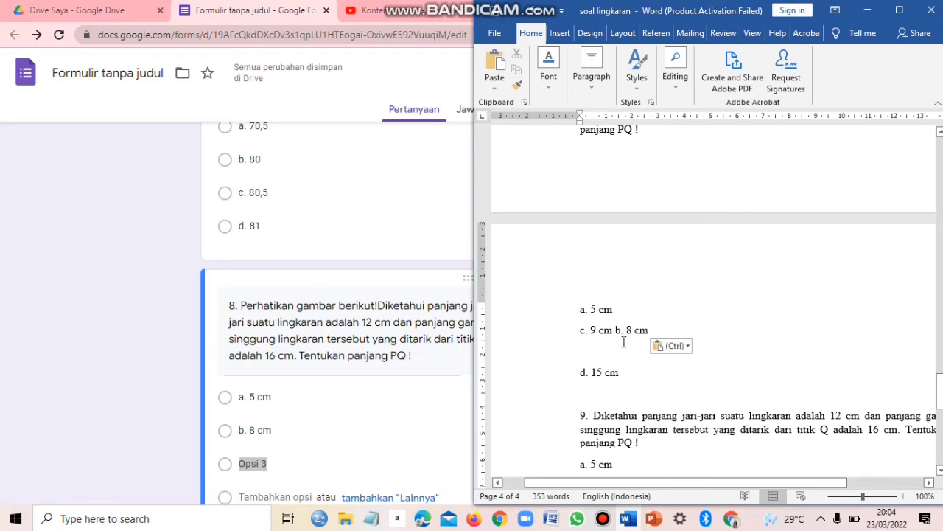
{"action": "key", "text": "ctrl+z"}
{"action": "left_click_drag", "start_coordinate": [617, 351], "coordinate": [580, 348]}
{"action": "key", "text": "ctrl+c"}
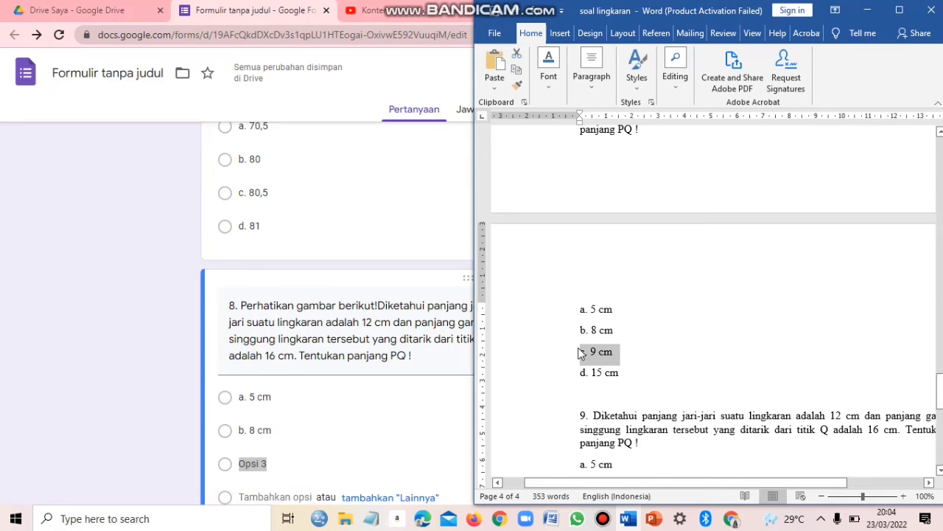
{"action": "left_click", "coordinate": [267, 463]}
{"action": "left_click_drag", "start_coordinate": [266, 463], "coordinate": [245, 464]}
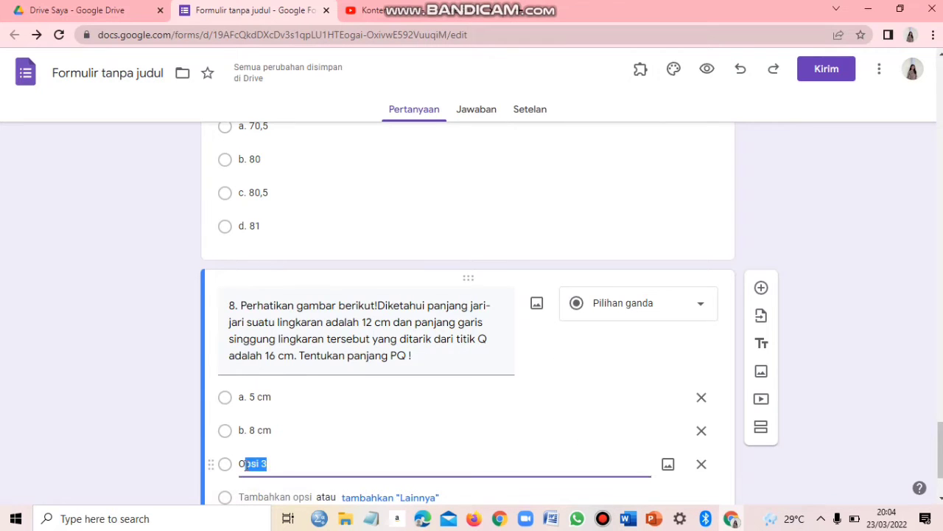
{"action": "key", "text": "ctrl+v"}
{"action": "scroll", "coordinate": [290, 369], "scroll_direction": "down", "scroll_amount": 2}
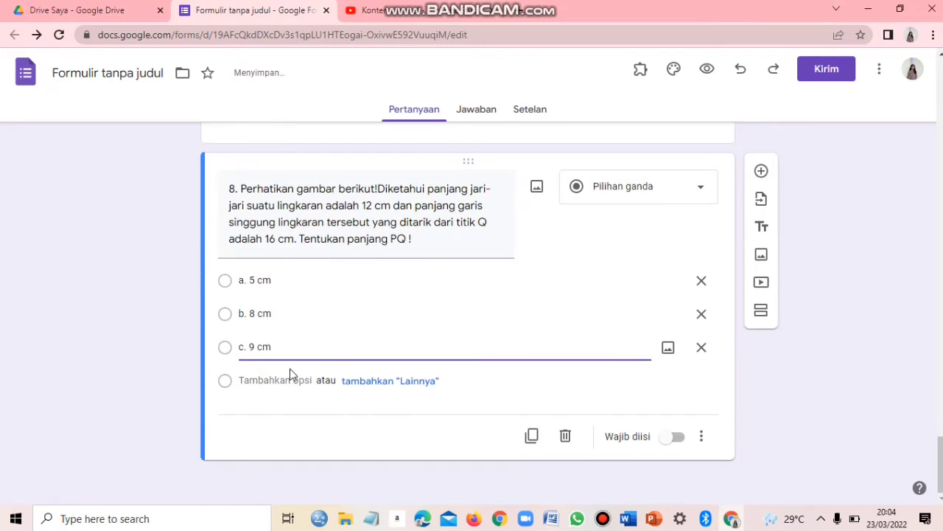
{"action": "key", "text": "Return"}
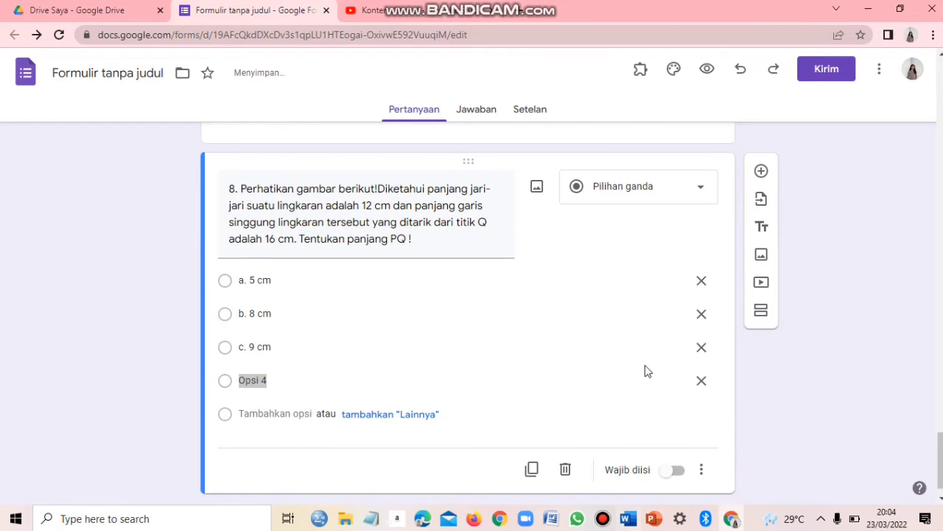
- Fill the fourth option of question 8 with "d. 15 cm" copied from the Word document
{"action": "key", "text": "alt+Tab"}
{"action": "left_click_drag", "start_coordinate": [591, 372], "coordinate": [572, 373]}
{"action": "key", "text": "ctrl+c"}
{"action": "left_click", "coordinate": [241, 378]}
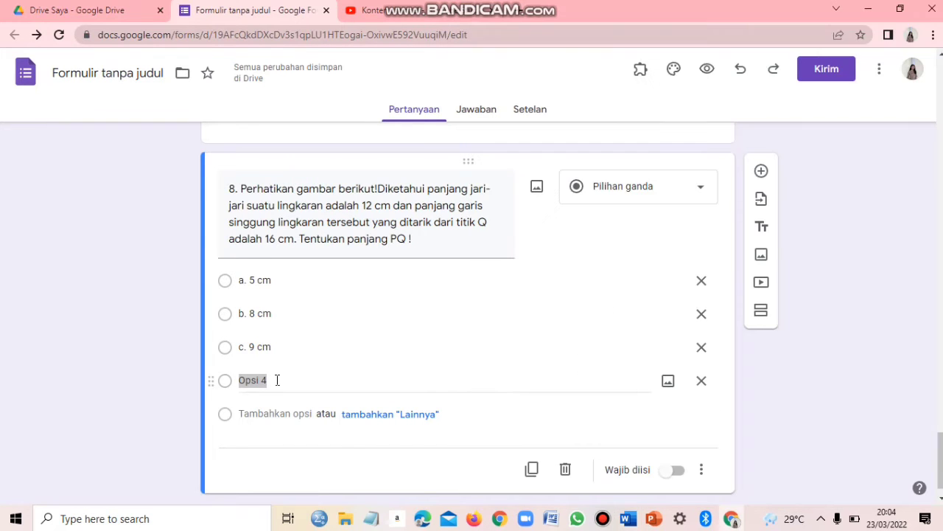
{"action": "key", "text": "ctrl+v"}
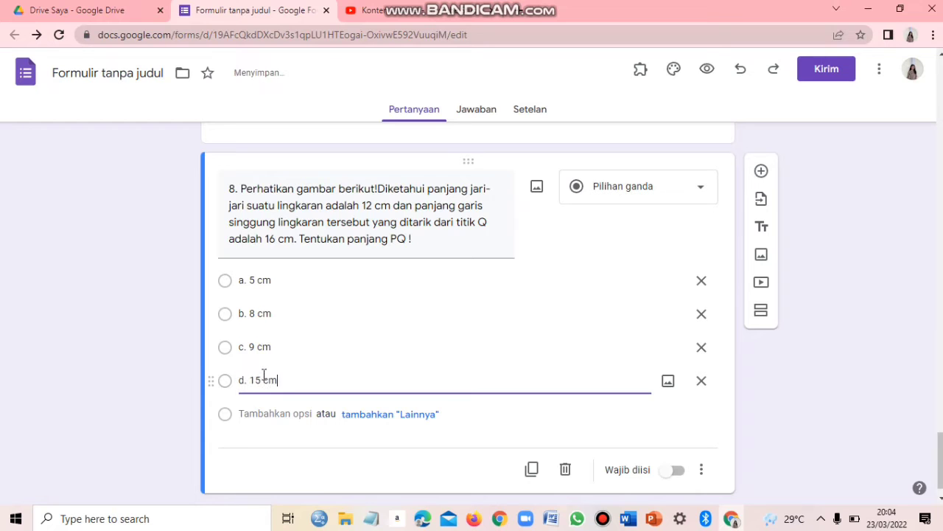
- Check question 8's figure in the Word document and upload the image file "garsing 1" to question 8 in the form
{"action": "left_click", "coordinate": [629, 519]}
{"action": "scroll", "coordinate": [652, 286], "scroll_direction": "up", "scroll_amount": 6}
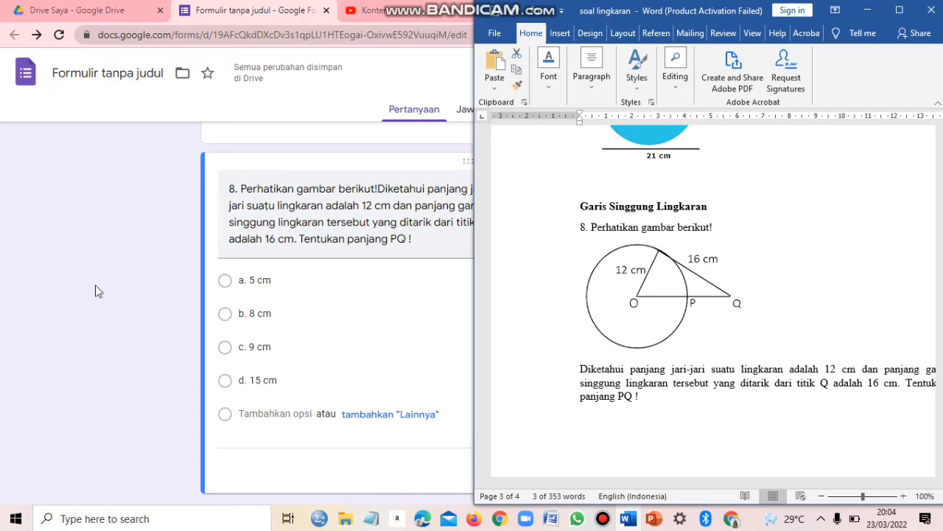
{"action": "key", "text": "alt+Tab"}
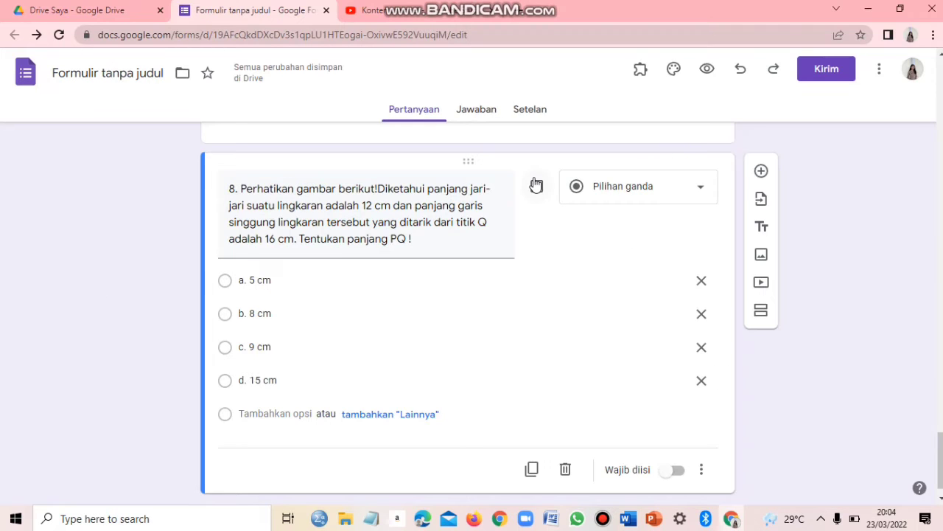
{"action": "left_click", "coordinate": [536, 184]}
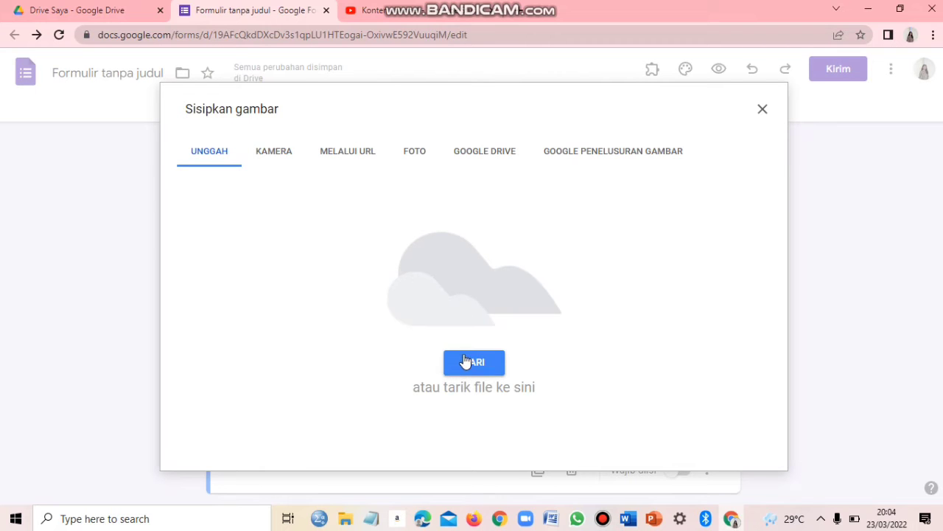
{"action": "left_click", "coordinate": [465, 361]}
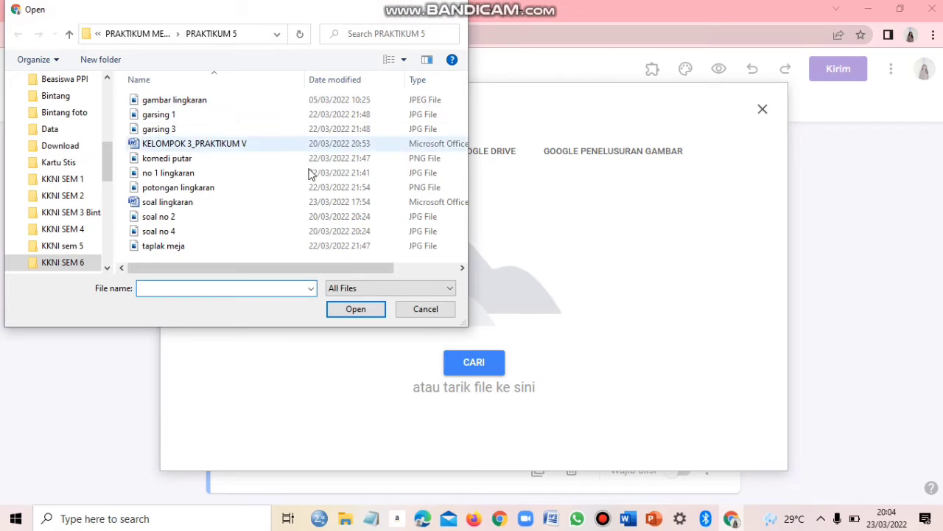
{"action": "left_click", "coordinate": [287, 116]}
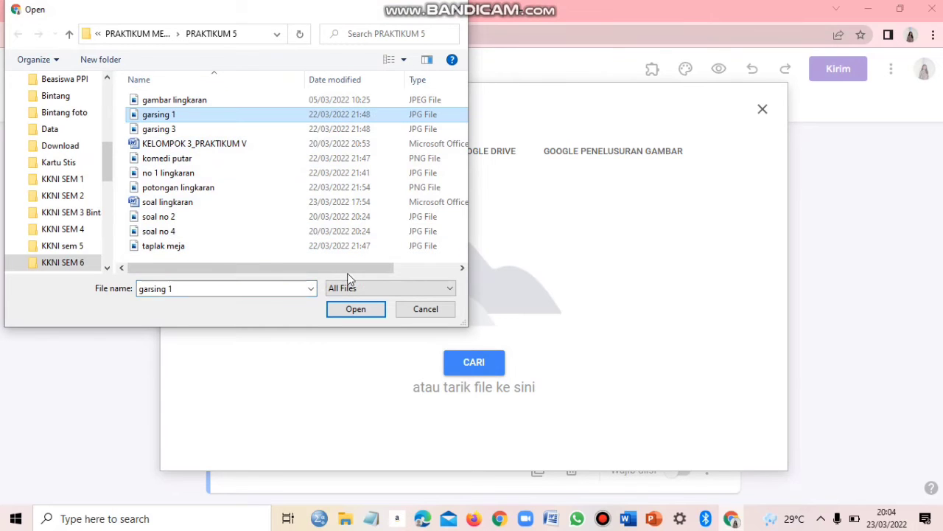
{"action": "left_click", "coordinate": [359, 310]}
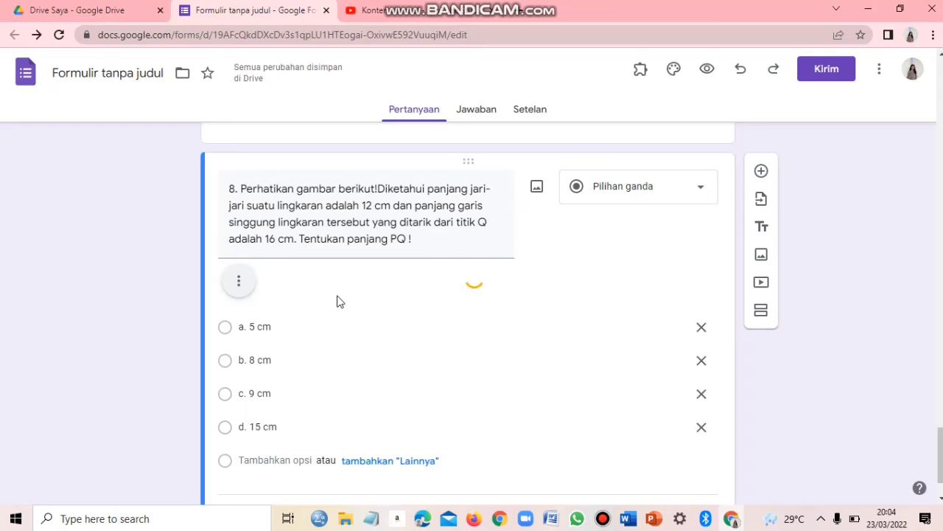
{"action": "left_click", "coordinate": [404, 339]}
{"action": "left_click_drag", "start_coordinate": [443, 414], "coordinate": [417, 395]}
{"action": "left_click", "coordinate": [468, 387]}
{"action": "scroll", "coordinate": [511, 313], "scroll_direction": "down", "scroll_amount": 3}
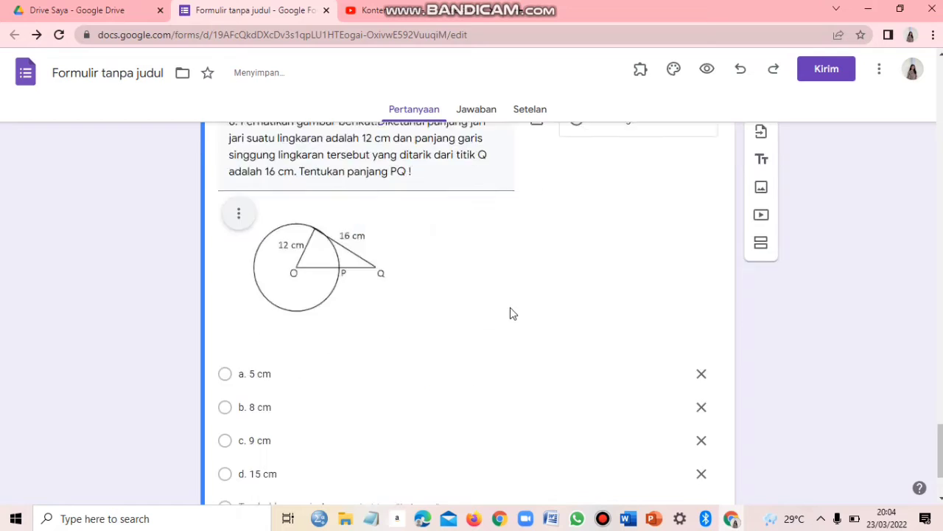
{"action": "scroll", "coordinate": [514, 304], "scroll_direction": "up", "scroll_amount": 2}
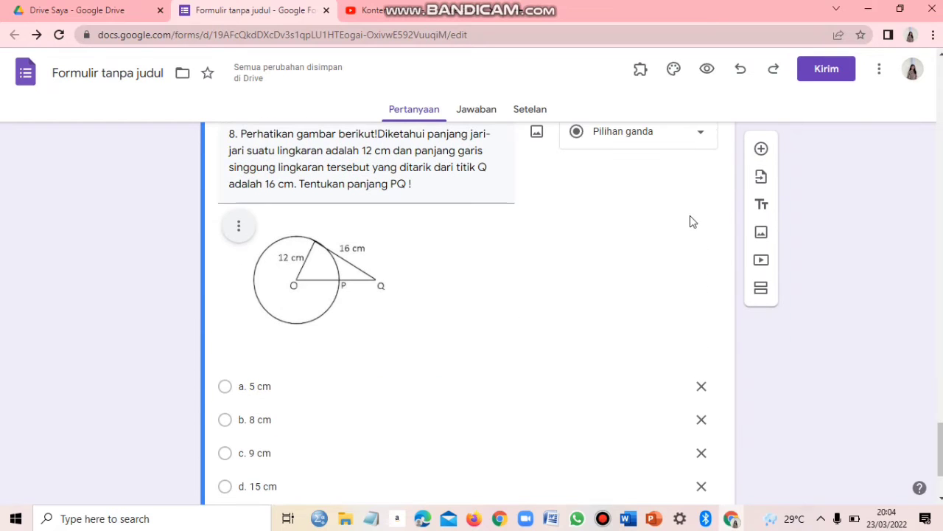
- Add a new question and fill its text with the paragraph starting "9. Diketahui panjang jari-jari" copied from the Word document
{"action": "left_click", "coordinate": [763, 151]}
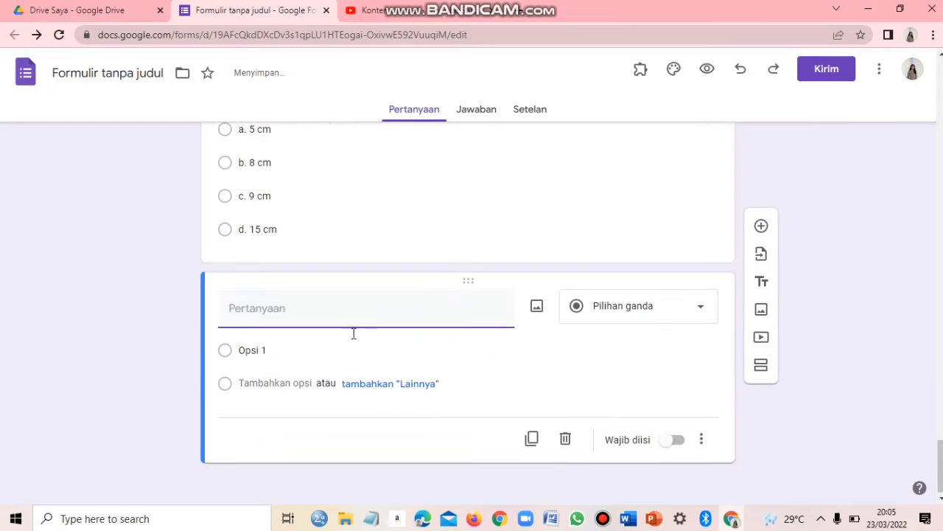
{"action": "left_click", "coordinate": [628, 521]}
{"action": "scroll", "coordinate": [607, 316], "scroll_direction": "down", "scroll_amount": 6}
{"action": "scroll", "coordinate": [607, 316], "scroll_direction": "down", "scroll_amount": 3}
{"action": "left_click", "coordinate": [604, 309]}
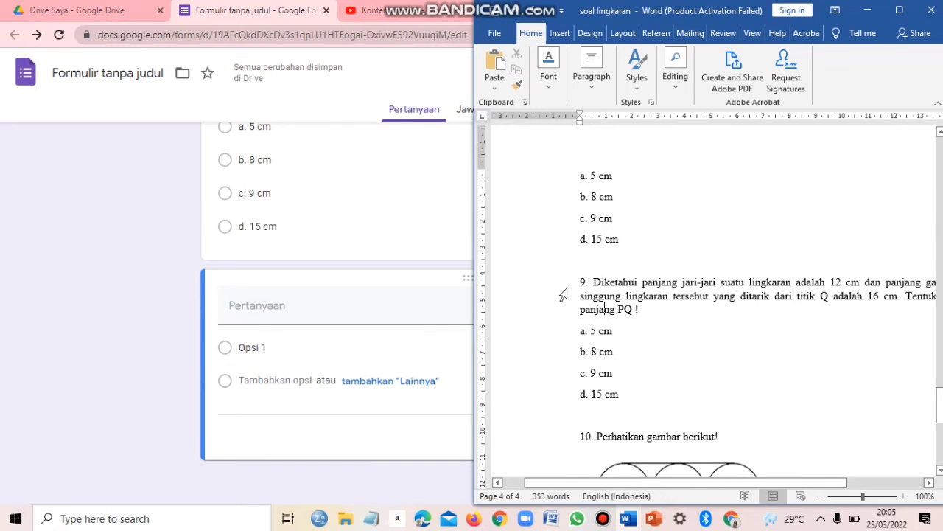
{"action": "triple_click", "coordinate": [608, 284]}
{"action": "key", "text": "ctrl+c"}
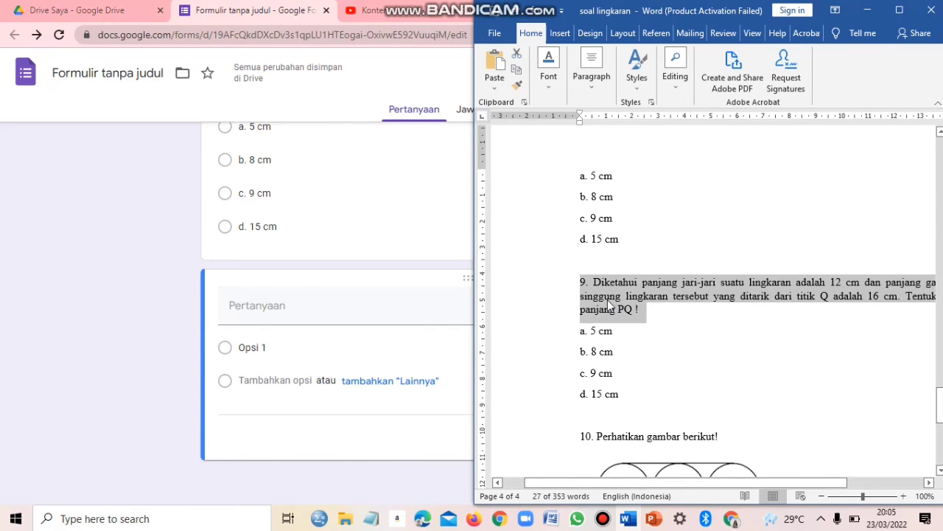
{"action": "left_click", "coordinate": [257, 305]}
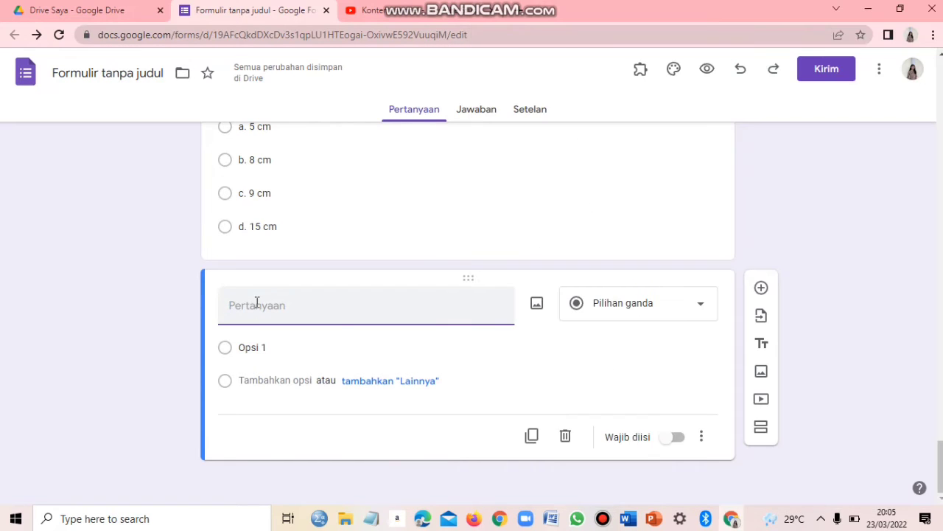
{"action": "key", "text": "ctrl+v"}
- Fill question 9's first three options with "a. 5 cm", "b. 8 cm" and "c. 9 cm" from the Word document and add a fourth option
{"action": "left_click", "coordinate": [268, 397]}
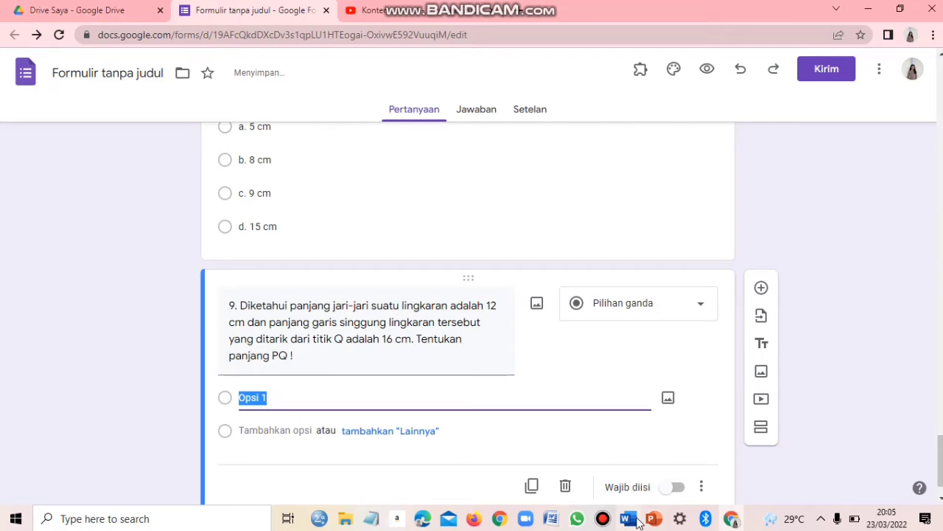
{"action": "left_click", "coordinate": [627, 518]}
{"action": "left_click", "coordinate": [573, 329]}
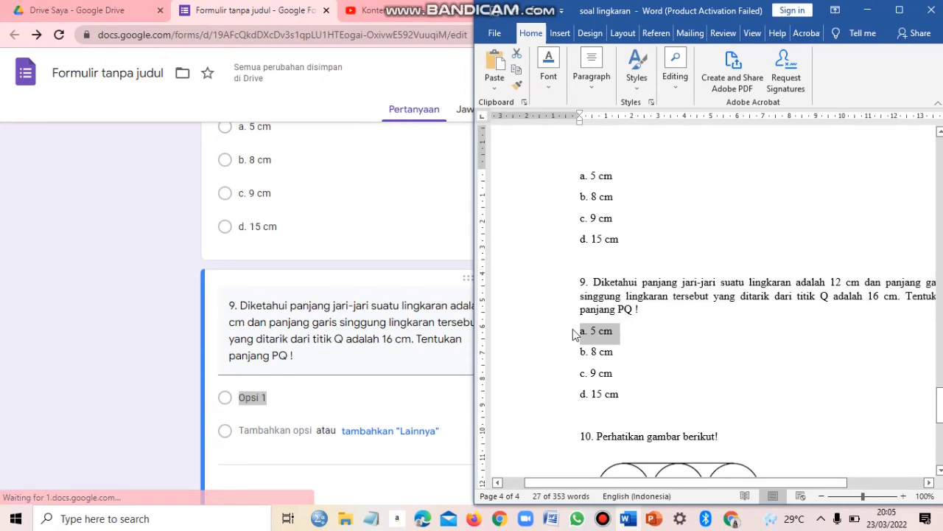
{"action": "left_click", "coordinate": [280, 401]}
{"action": "left_click_drag", "start_coordinate": [274, 398], "coordinate": [249, 398]}
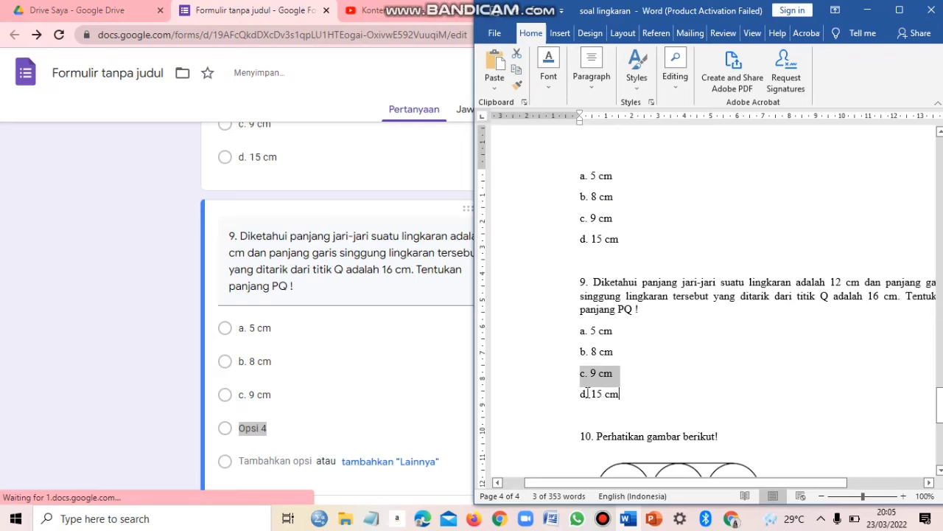
- Copy "d. 15 cm" from the Word document into question 9's fourth option and remove the surplus fifth option
{"action": "left_click_drag", "start_coordinate": [588, 394], "coordinate": [582, 393]}
{"action": "key", "text": "ctrl+c"}
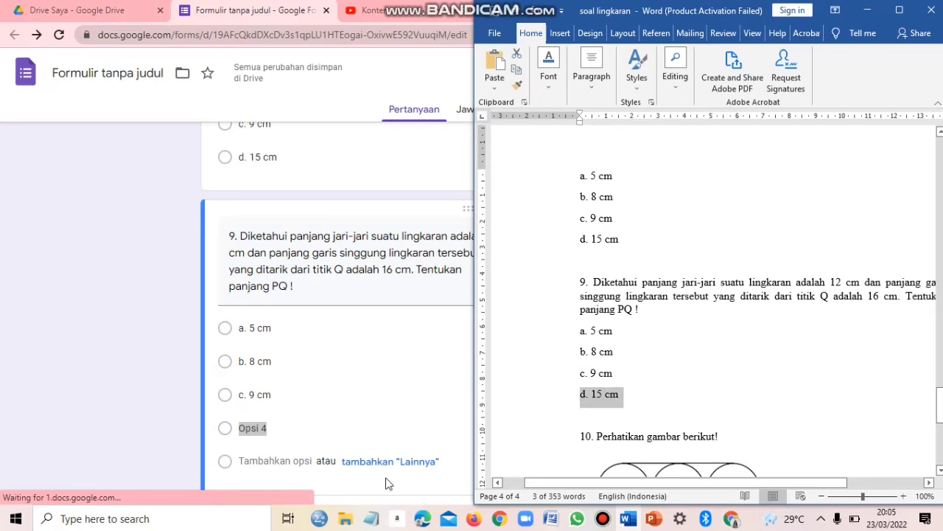
{"action": "left_click", "coordinate": [301, 461]}
{"action": "left_click", "coordinate": [277, 428]}
{"action": "mouse_move", "coordinate": [280, 426]}
{"action": "left_mouse_down"}
{"action": "mouse_move", "coordinate": [254, 427]}
{"action": "mouse_move", "coordinate": [292, 434]}
{"action": "left_mouse_up"}
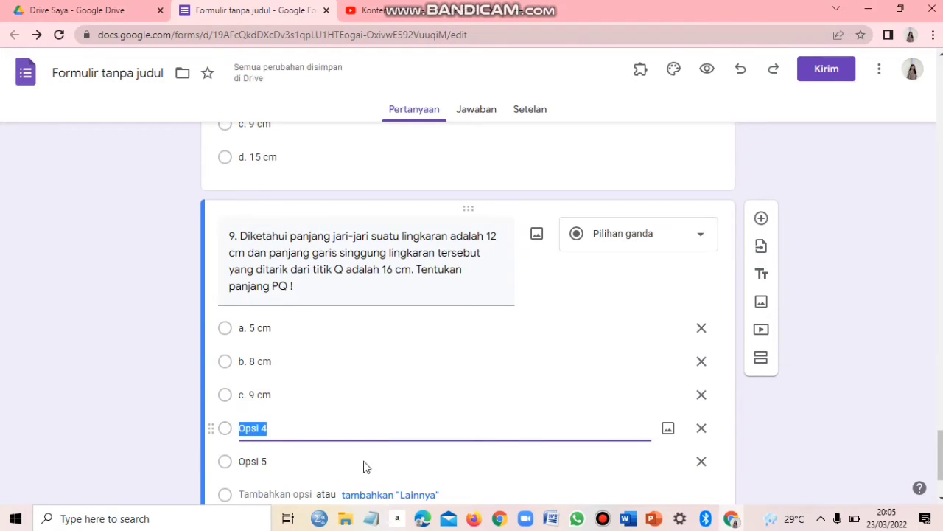
{"action": "key", "text": "ctrl+v"}
{"action": "left_click", "coordinate": [702, 461]}
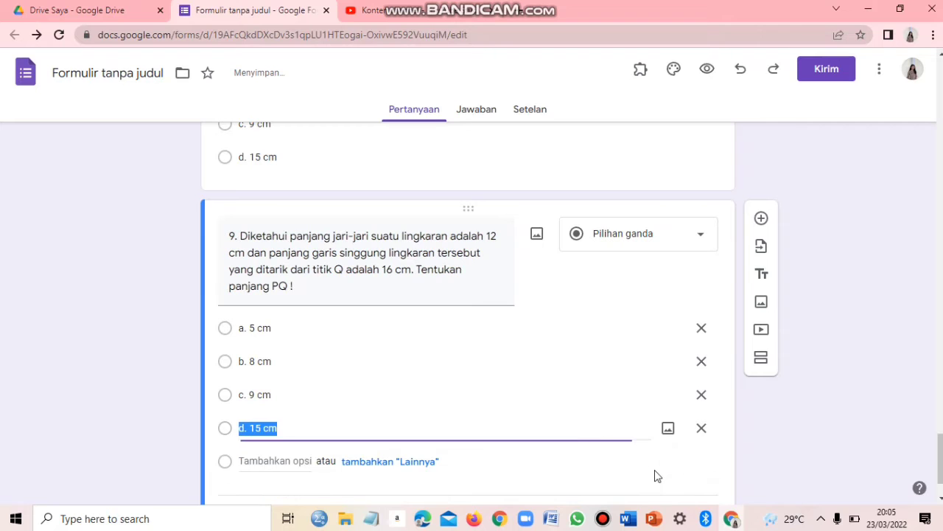
{"action": "left_click", "coordinate": [666, 77]}
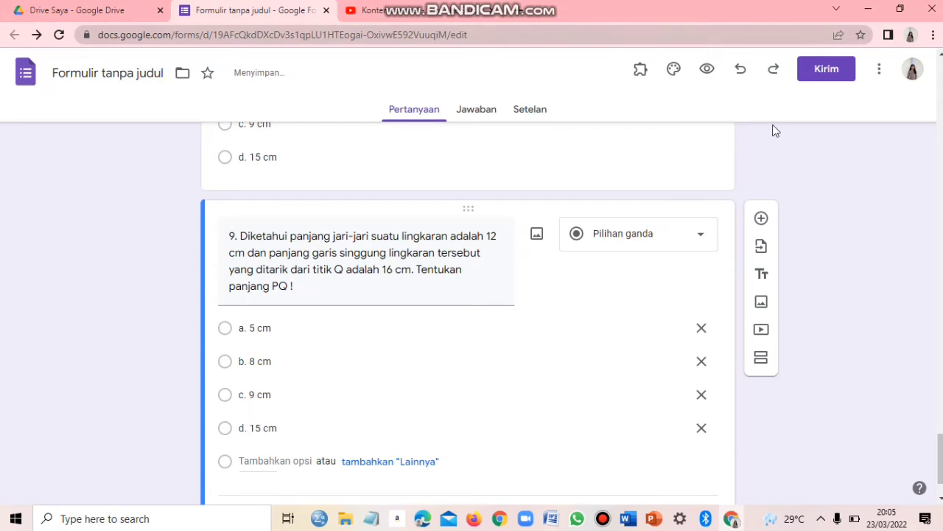
- Add a new question and fill its text with "10. Perhatikan gambar berikut!" copied from the Word document
{"action": "left_click", "coordinate": [762, 221]}
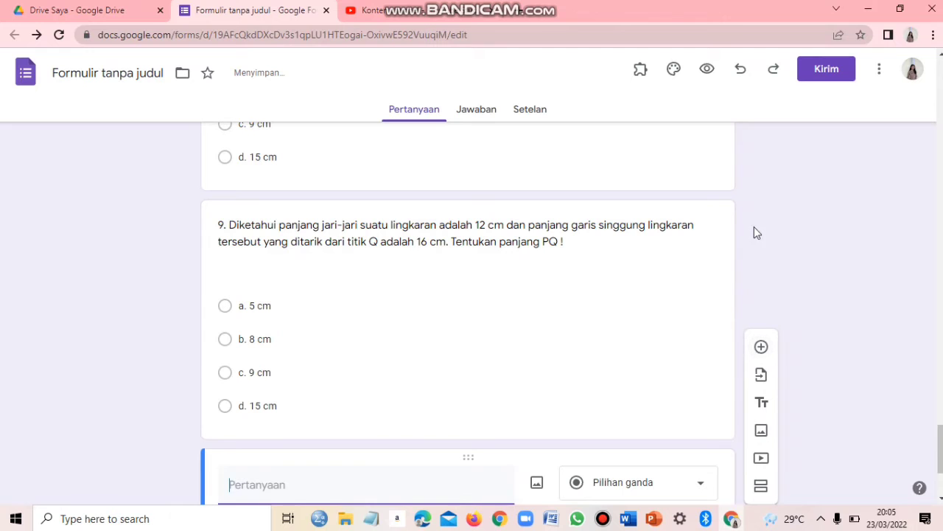
{"action": "scroll", "coordinate": [551, 336], "scroll_direction": "down", "scroll_amount": 3}
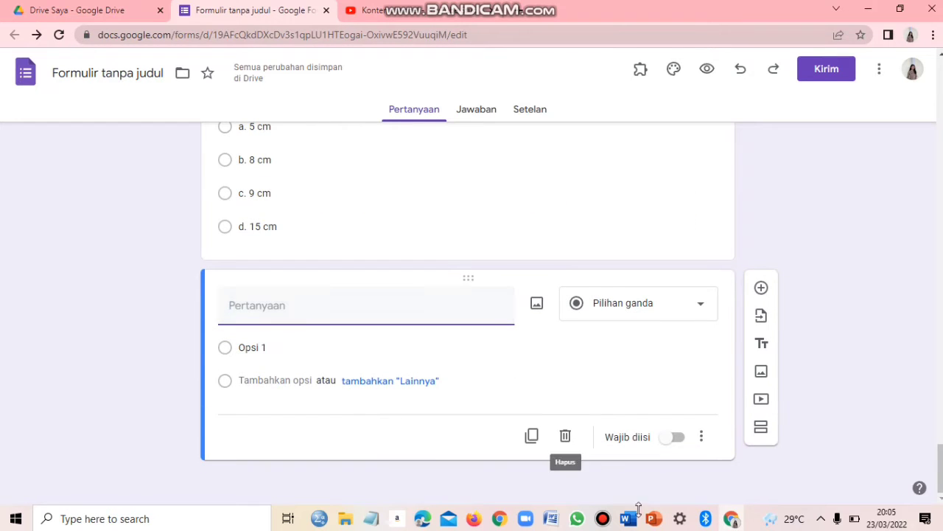
{"action": "key", "text": "alt+Tab"}
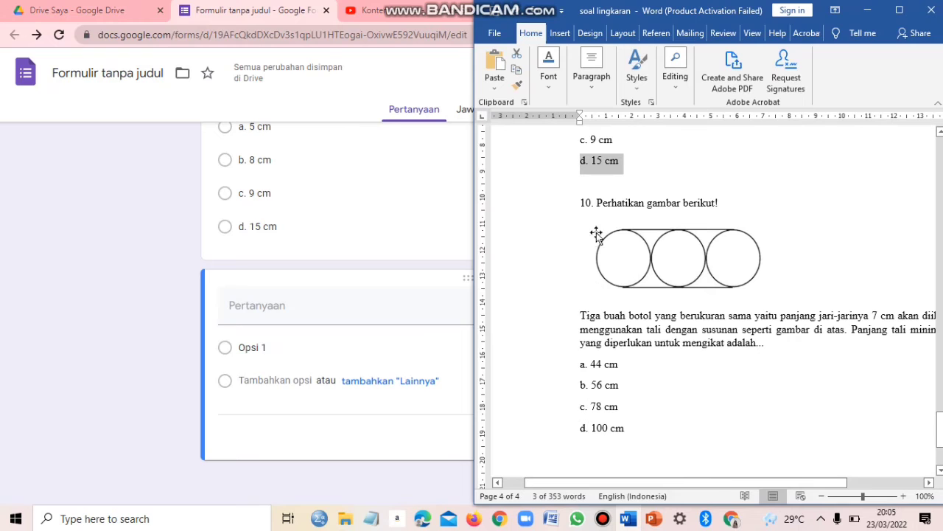
{"action": "left_click_drag", "start_coordinate": [654, 206], "coordinate": [681, 206]}
{"action": "key", "text": "ctrl+c"}
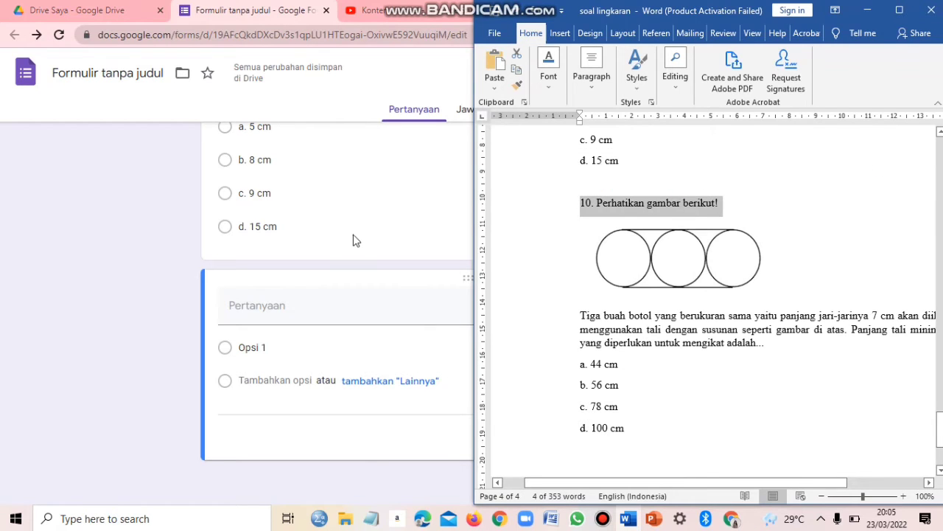
{"action": "left_click", "coordinate": [292, 302]}
{"action": "key", "text": "ctrl+v"}
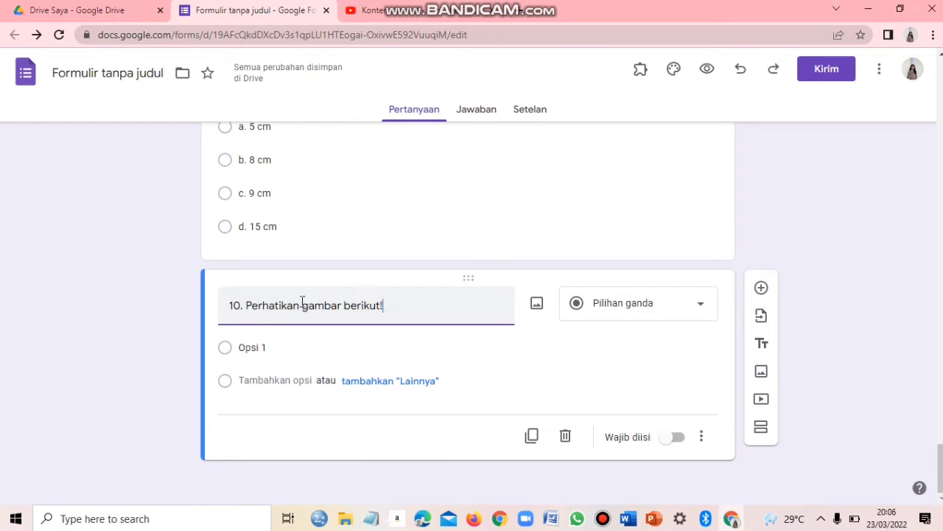
- Append the paragraph starting "Tiga buah botol yang berukuran sama" from the Word document to question 10's text, after a space
{"action": "left_click", "coordinate": [629, 519]}
{"action": "left_click_drag", "start_coordinate": [575, 313], "coordinate": [798, 343]}
{"action": "key", "text": "ctrl+c"}
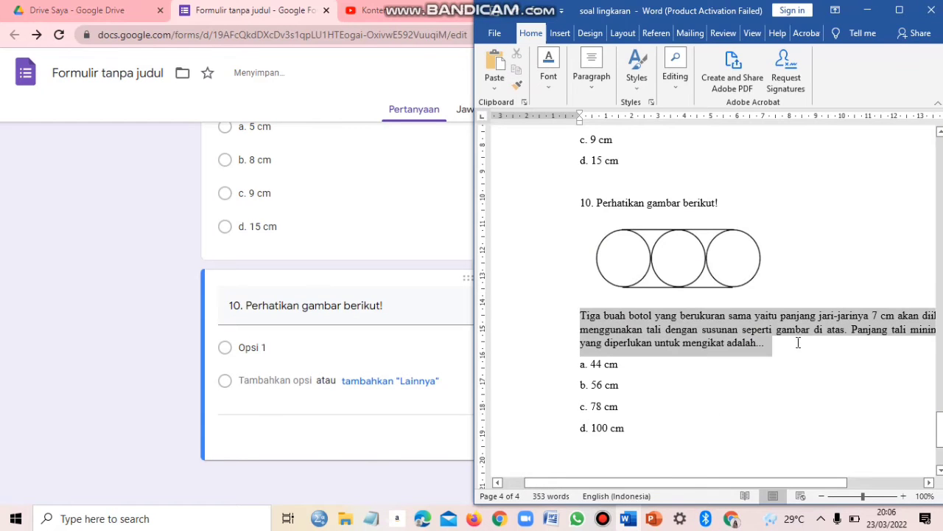
{"action": "left_click", "coordinate": [413, 305]}
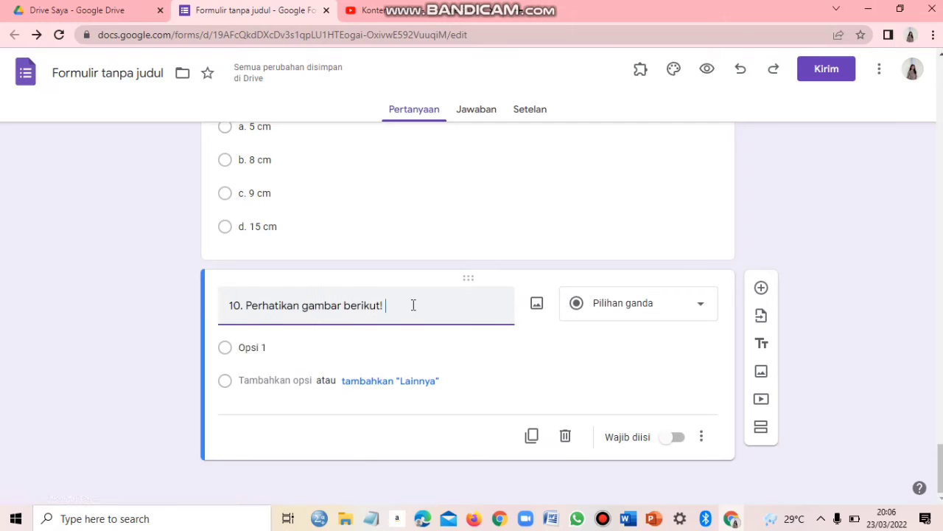
{"action": "key", "text": "ctrl+v"}
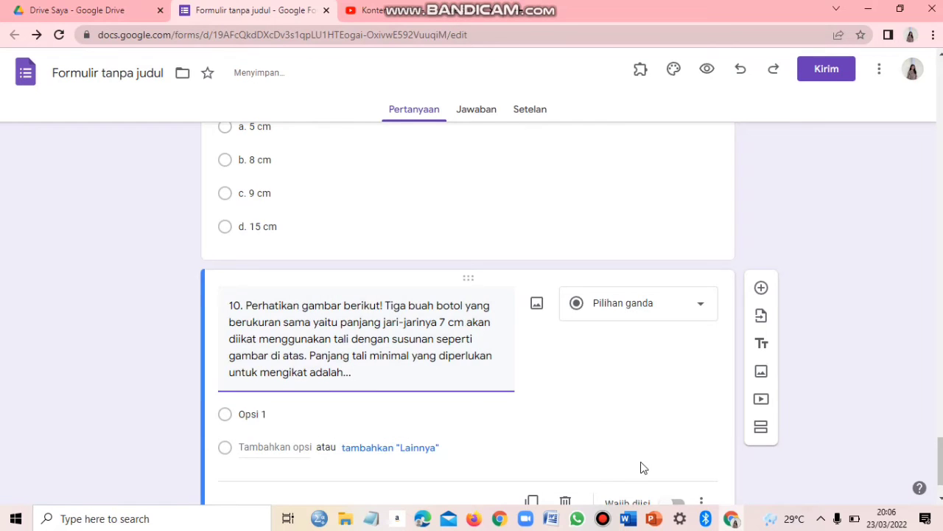
{"action": "scroll", "coordinate": [350, 323], "scroll_direction": "down", "scroll_amount": 1}
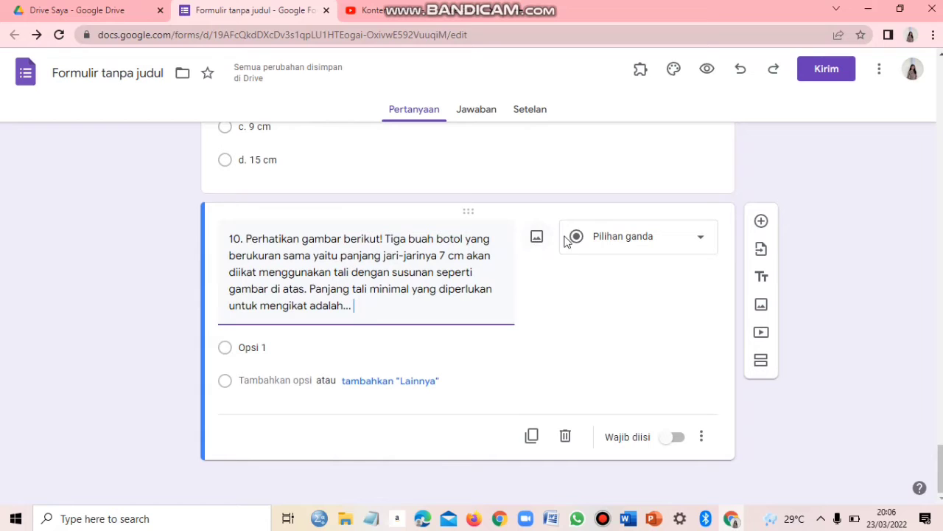
- Fill the first option of question 10 with "a. 44 cm" copied from the Word document and add a second option
{"action": "left_click", "coordinate": [250, 353]}
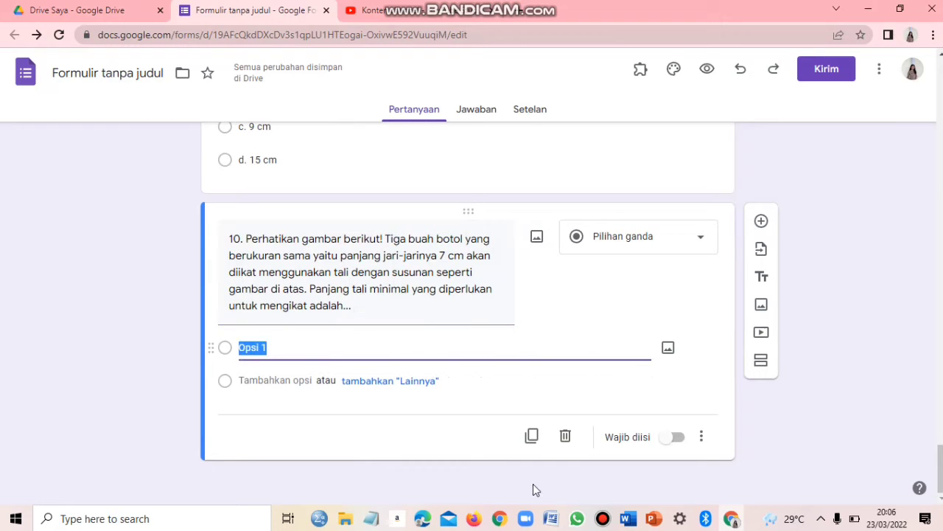
{"action": "left_click", "coordinate": [628, 518]}
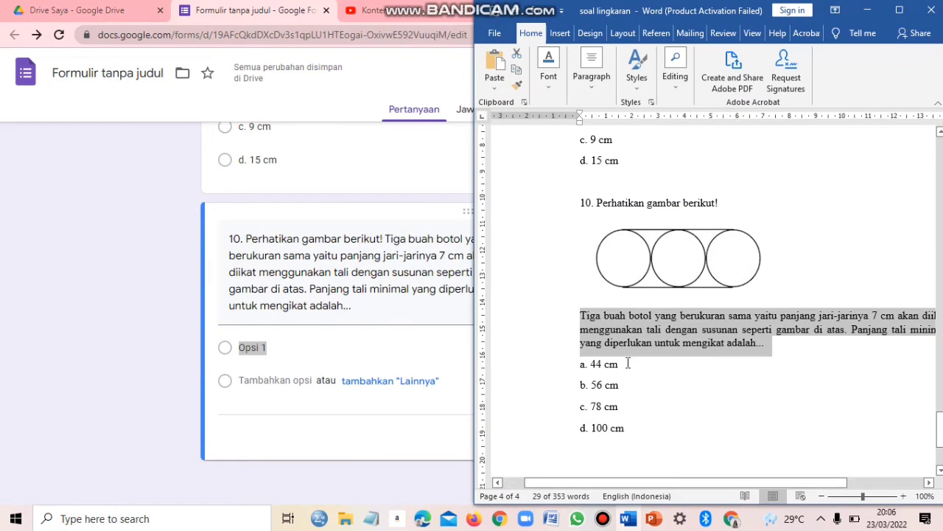
{"action": "left_click", "coordinate": [576, 364]}
{"action": "key", "text": "ctrl+c"}
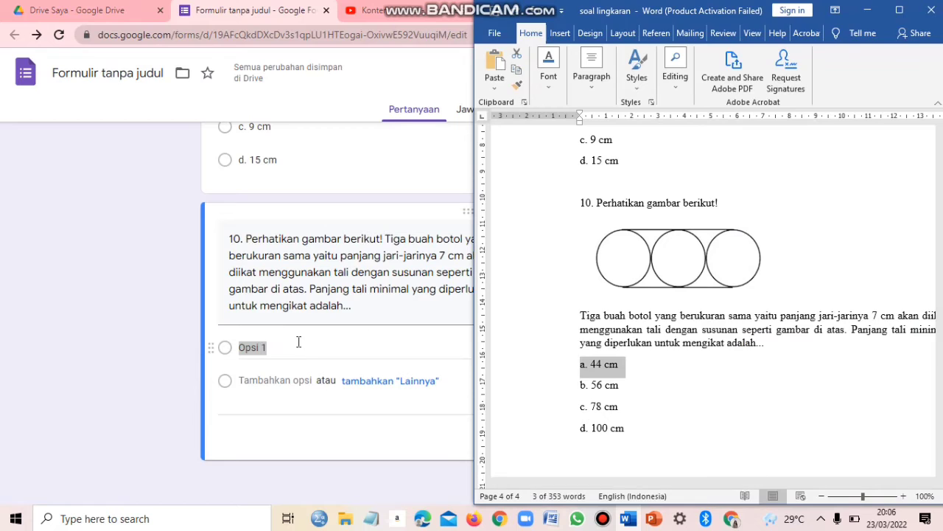
{"action": "left_click", "coordinate": [265, 346]}
{"action": "left_click_drag", "start_coordinate": [266, 346], "coordinate": [241, 344]}
{"action": "key", "text": "ctrl+v"}
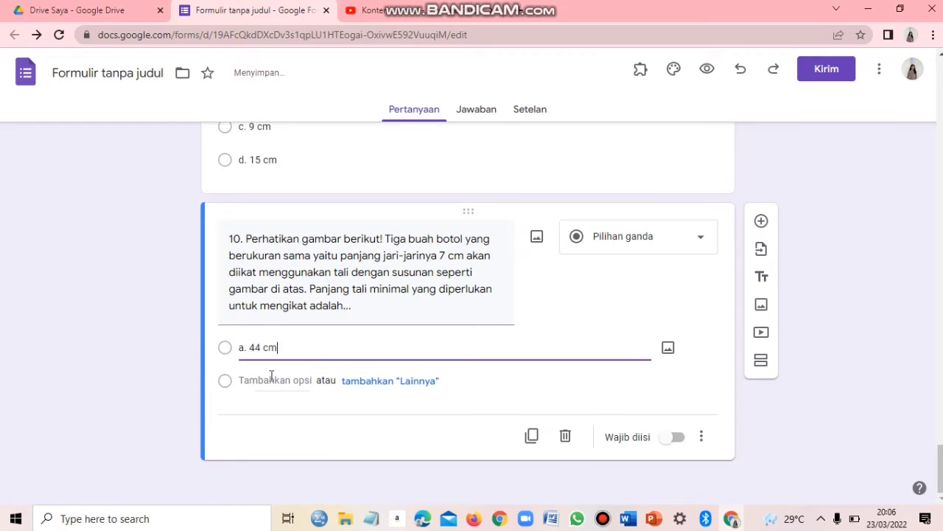
{"action": "key", "text": "Return"}
- Fill question 10's second option with "b. 56 cm" copied from the Word document and add a third option
{"action": "key", "text": "alt+Tab"}
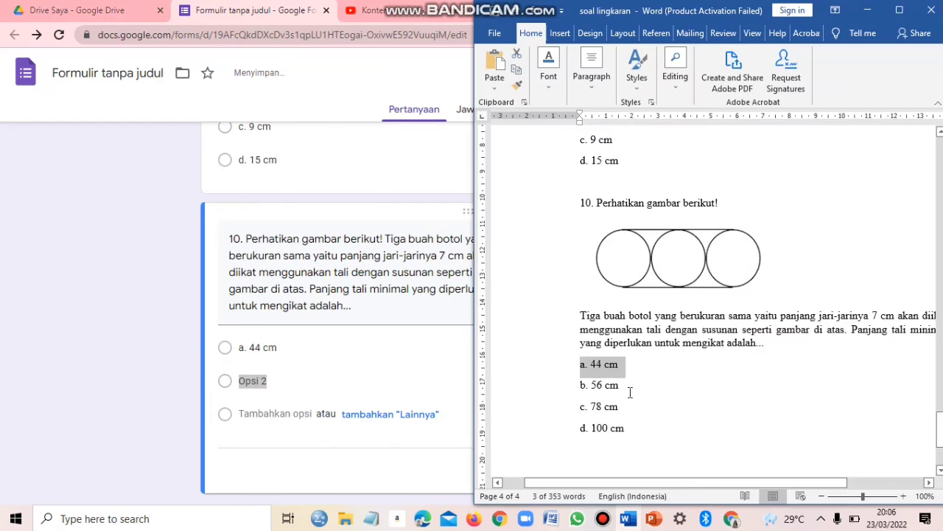
{"action": "left_click_drag", "start_coordinate": [631, 386], "coordinate": [566, 388]}
{"action": "key", "text": "ctrl+c"}
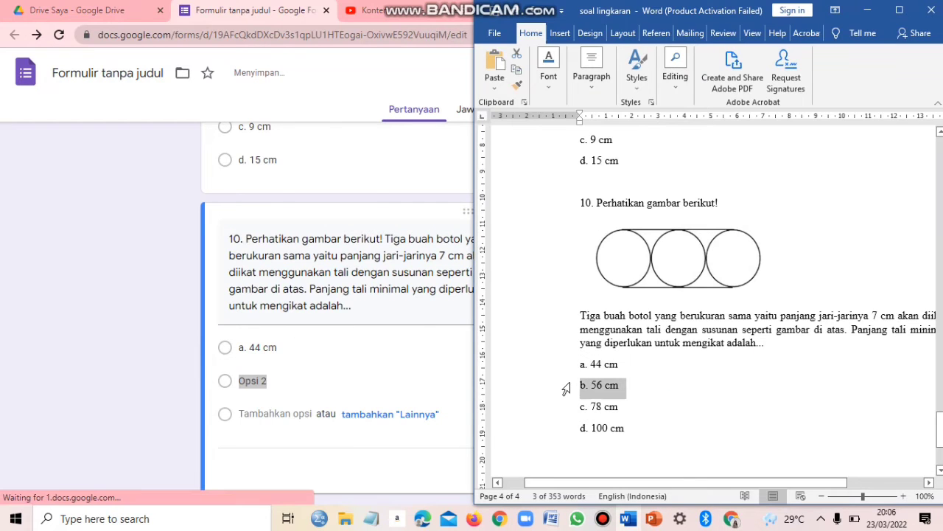
{"action": "left_click", "coordinate": [272, 381]}
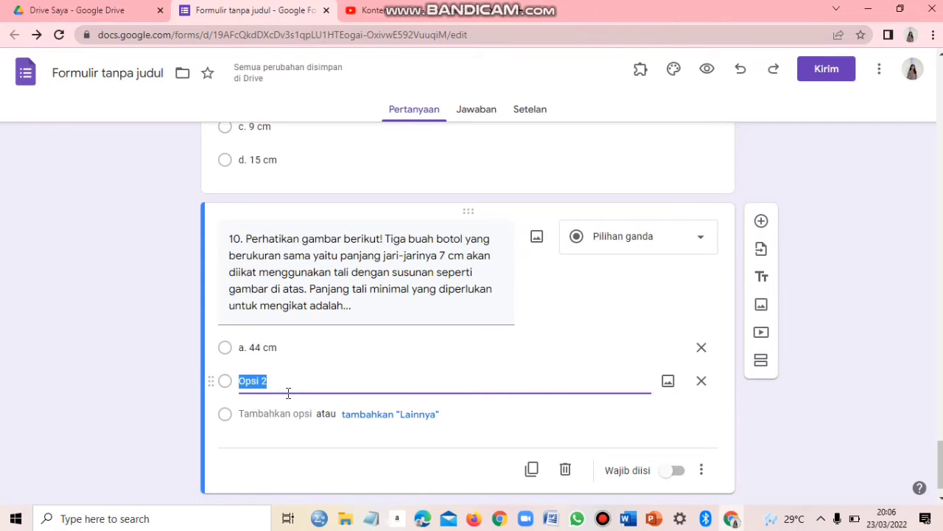
{"action": "key", "text": "ctrl+v"}
{"action": "key", "text": "Return"}
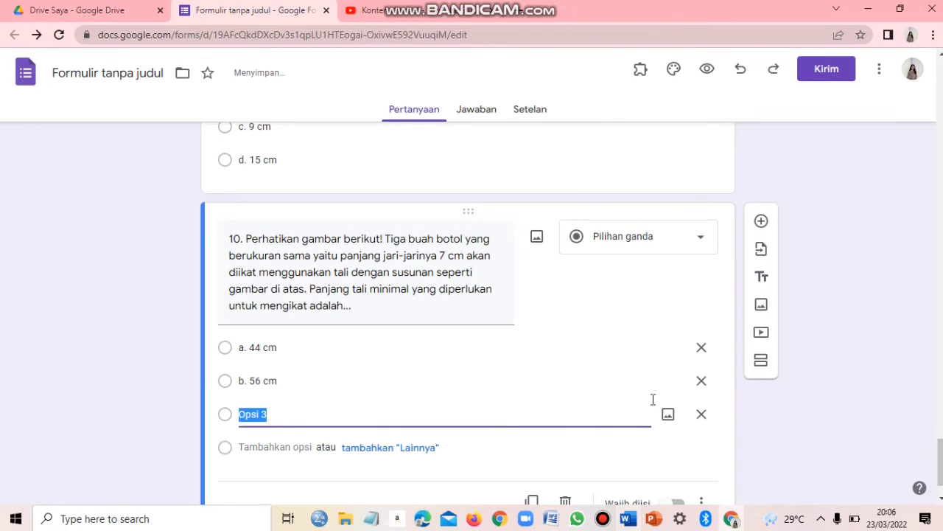
- Copy "c. 78 cm" from the Word document into question 10's third option and add a fourth option
{"action": "key", "text": "alt+Tab"}
{"action": "left_click_drag", "start_coordinate": [632, 406], "coordinate": [569, 400]}
{"action": "key", "text": "ctrl+c"}
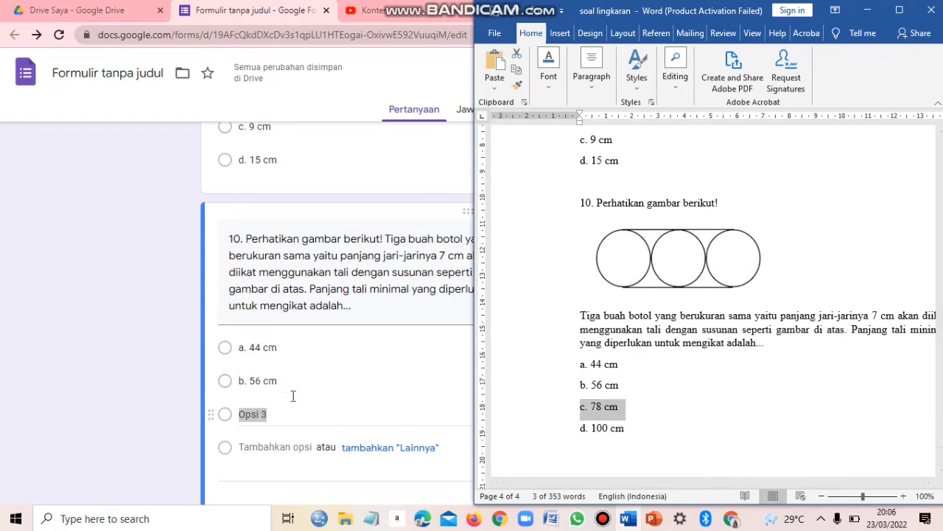
{"action": "scroll", "coordinate": [293, 396], "scroll_direction": "down", "scroll_amount": 1}
{"action": "left_click", "coordinate": [271, 346]}
{"action": "left_click_drag", "start_coordinate": [271, 346], "coordinate": [241, 341]}
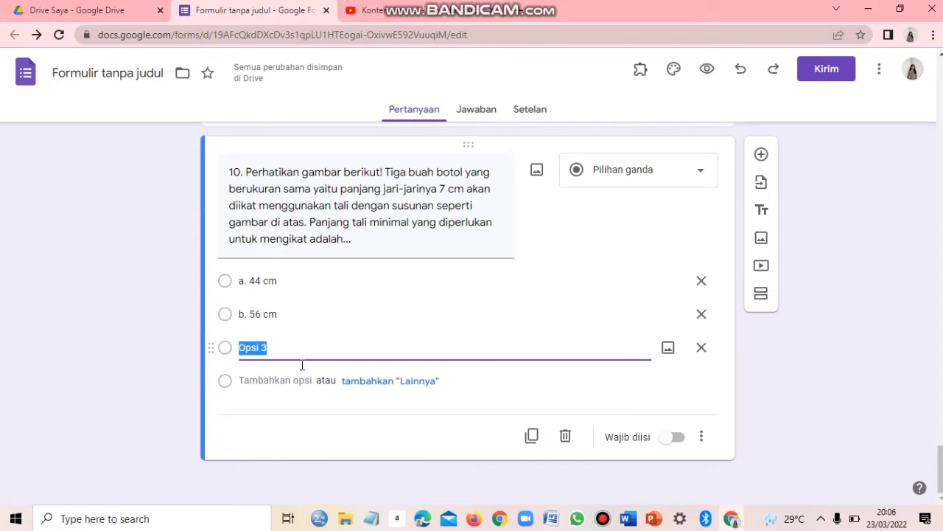
{"action": "key", "text": "ctrl+v"}
{"action": "key", "text": "Return"}
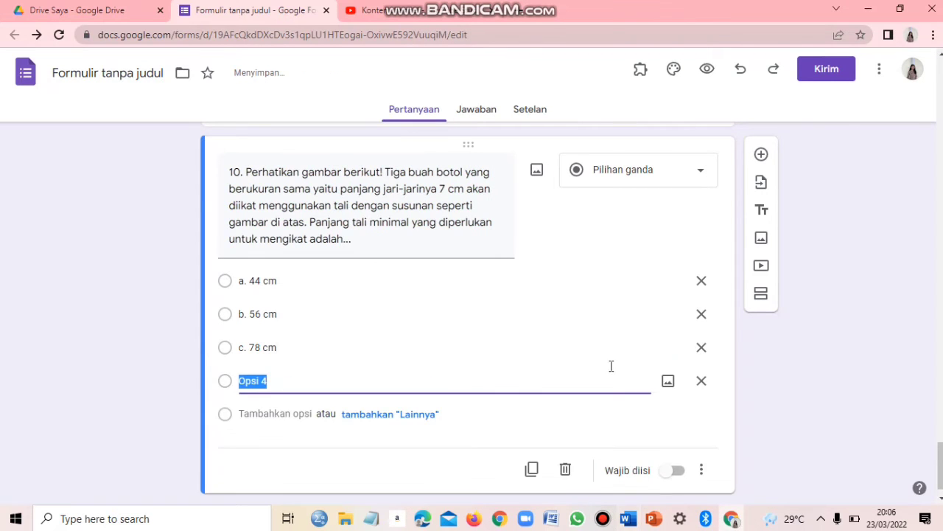
- Copy "d. 100 cm" from the Word document into the fourth option of question 10
{"action": "key", "text": "alt+Tab"}
{"action": "left_click_drag", "start_coordinate": [625, 426], "coordinate": [545, 429]}
{"action": "key", "text": "ctrl+c"}
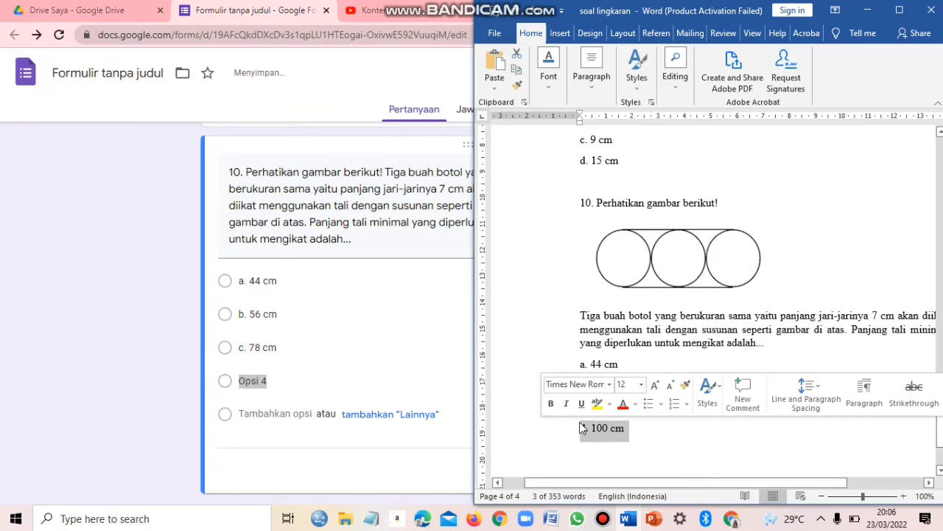
{"action": "key", "text": "alt+Tab"}
{"action": "left_click_drag", "start_coordinate": [273, 384], "coordinate": [243, 377]}
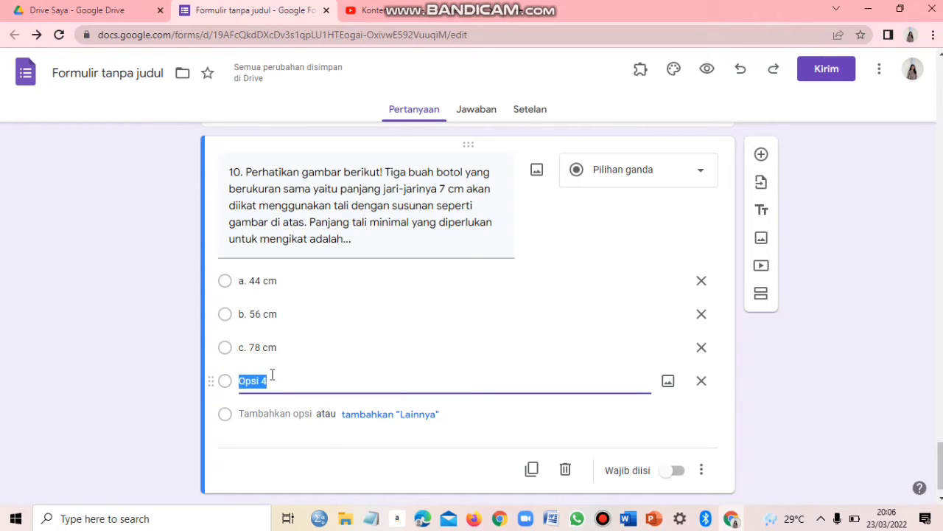
{"action": "key", "text": "ctrl+v"}
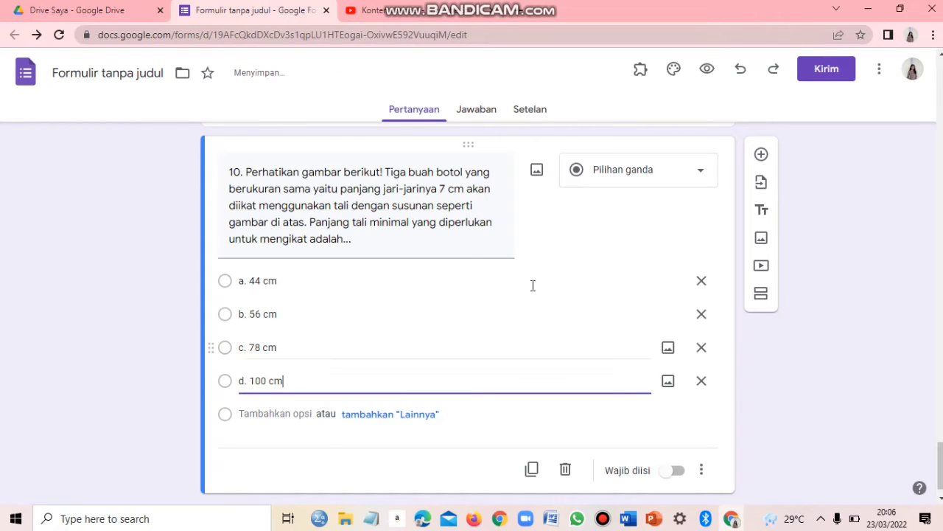
- Insert the image file "garsing 3" from the PRAKTIKUM 5 folder into question 10 and shrink it slightly
{"action": "left_click", "coordinate": [538, 168]}
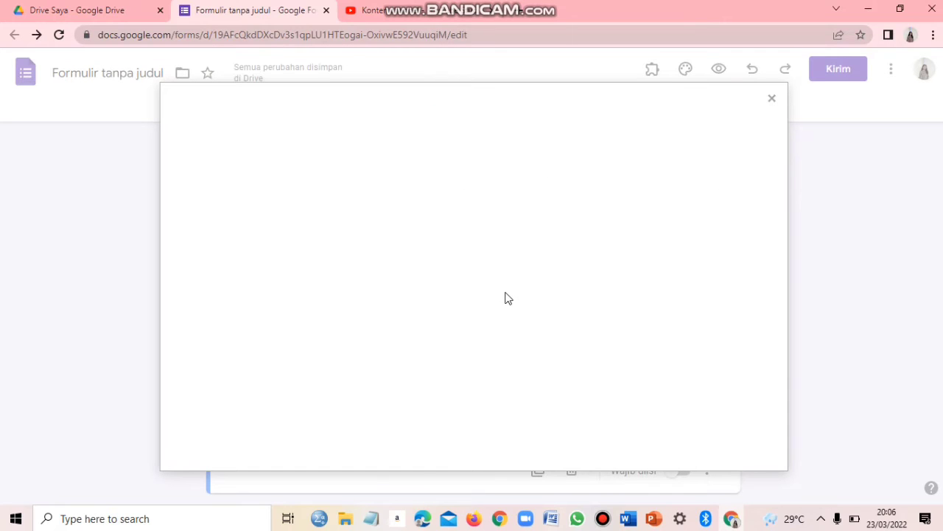
{"action": "left_click", "coordinate": [479, 365]}
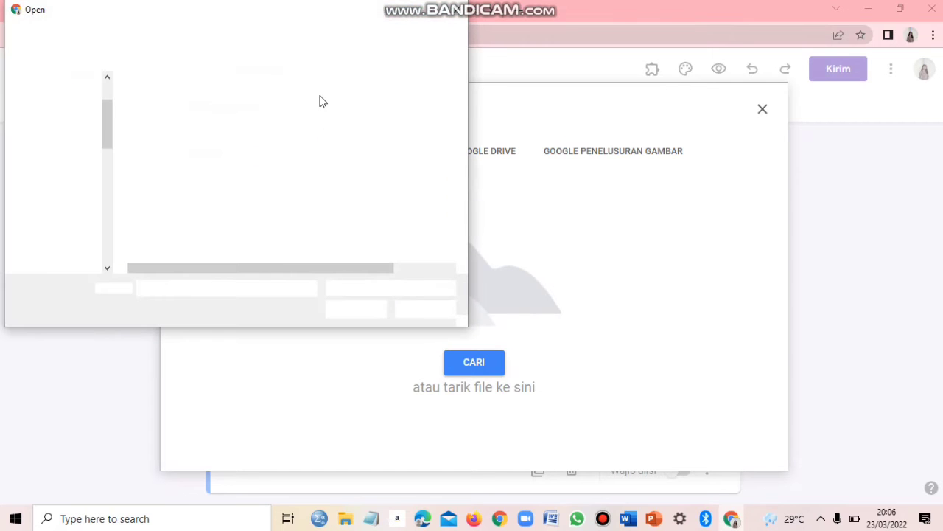
{"action": "left_click", "coordinate": [249, 133]}
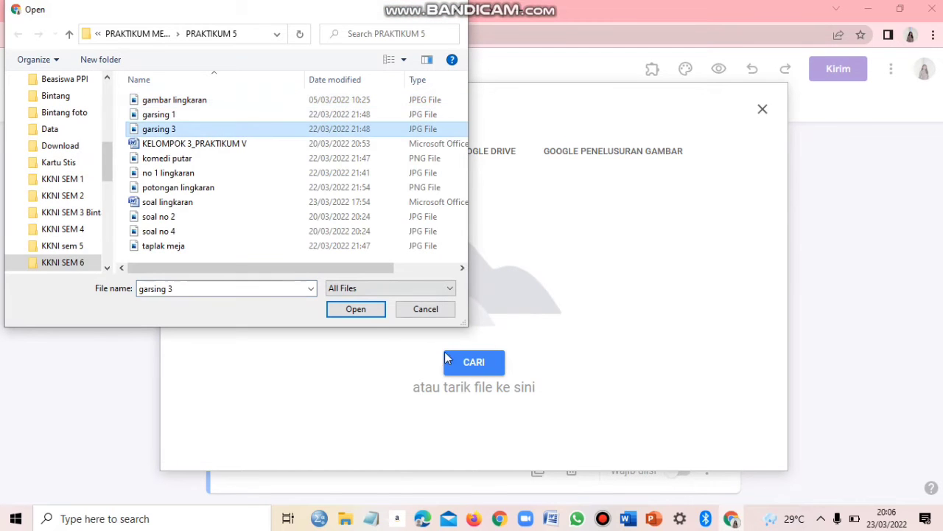
{"action": "left_click", "coordinate": [371, 309]}
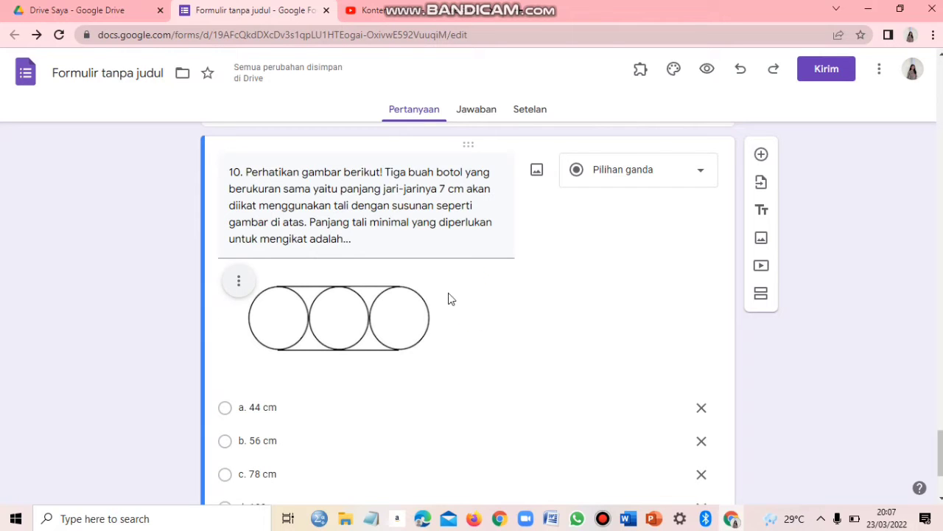
{"action": "left_click", "coordinate": [395, 341]}
{"action": "left_click_drag", "start_coordinate": [447, 363], "coordinate": [431, 360]}
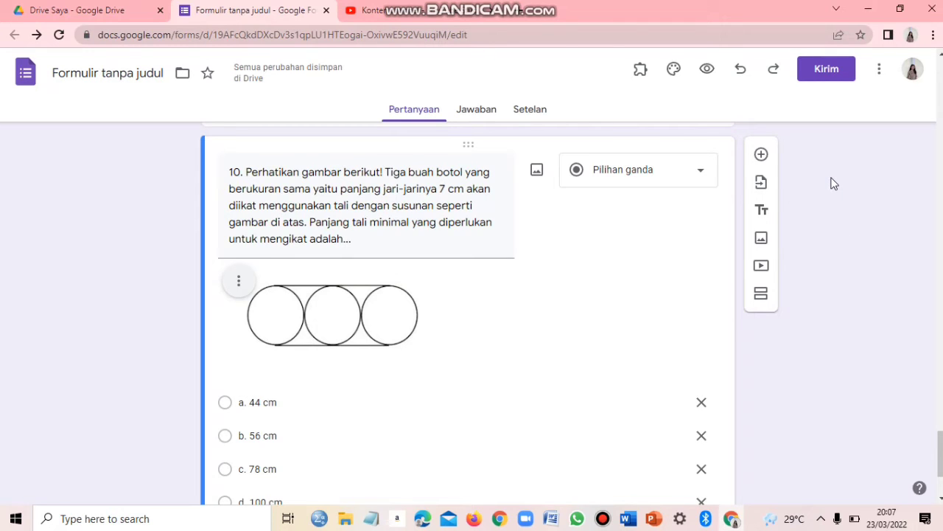
- Search the add-on marketplace for "Extended Forms - Timer for Google Forms", check its listing, and close the marketplace
{"action": "left_click", "coordinate": [881, 70]}
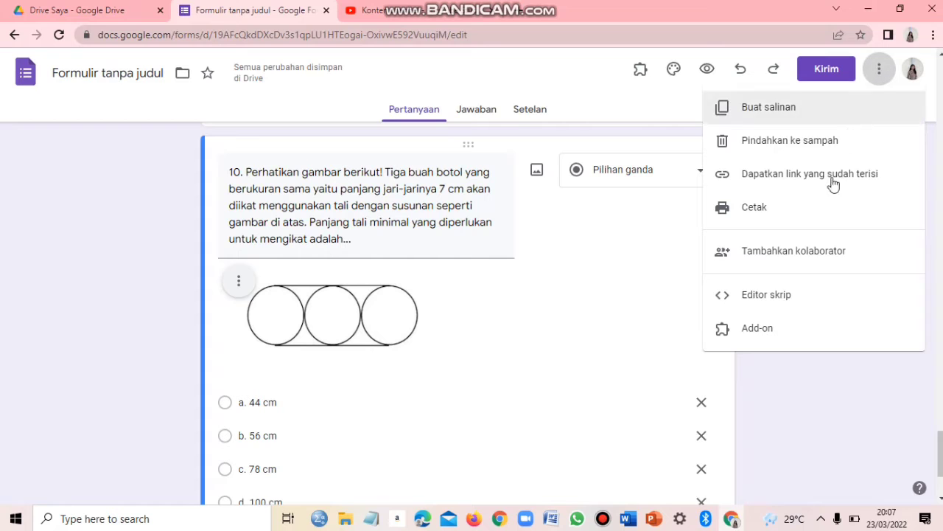
{"action": "left_click", "coordinate": [768, 328]}
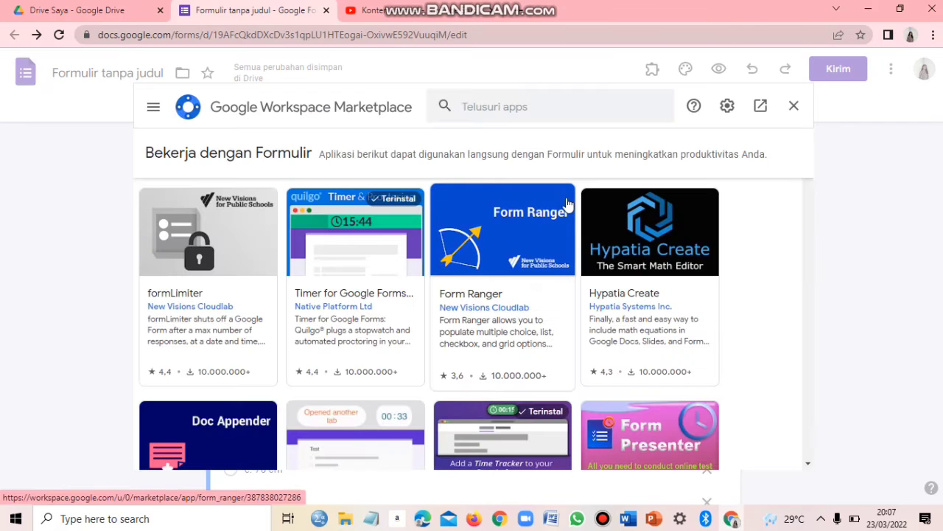
{"action": "left_click", "coordinate": [536, 108]}
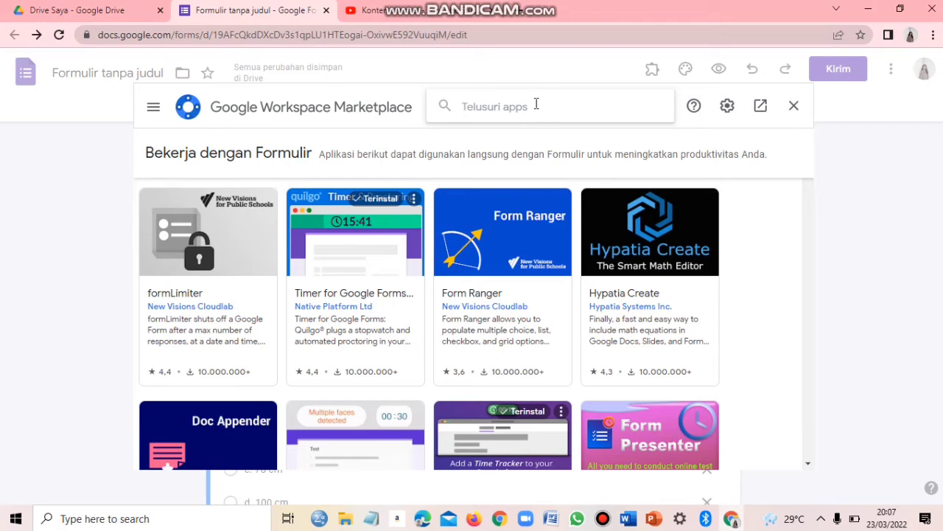
{"action": "type", "text": "extended"}
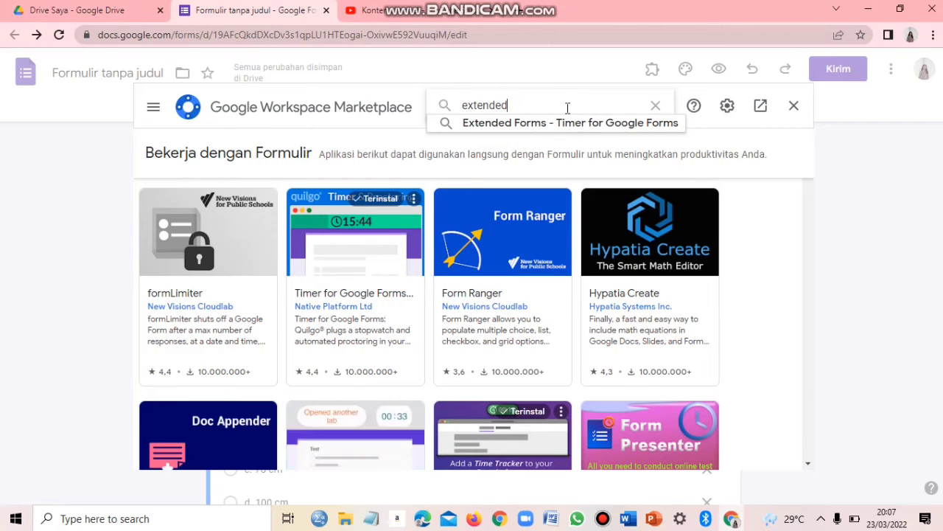
{"action": "left_click", "coordinate": [638, 124]}
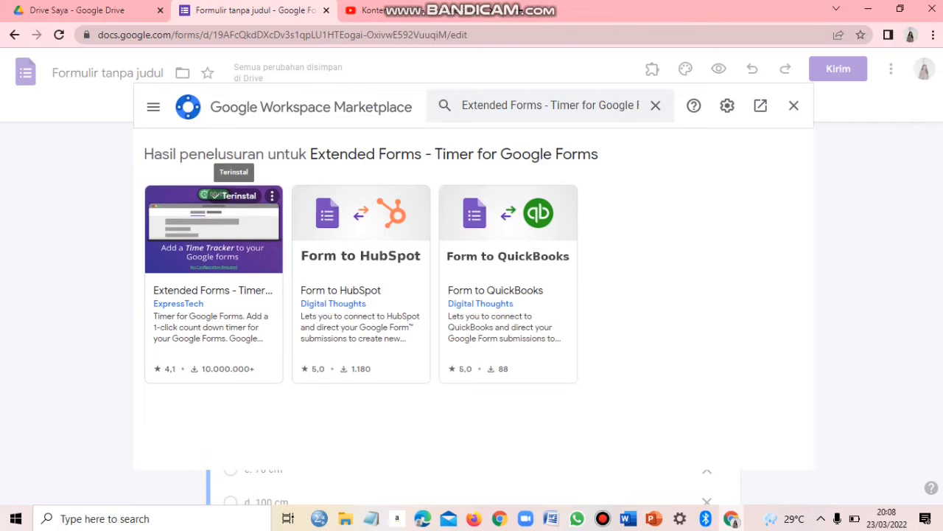
{"action": "left_click", "coordinate": [794, 106]}
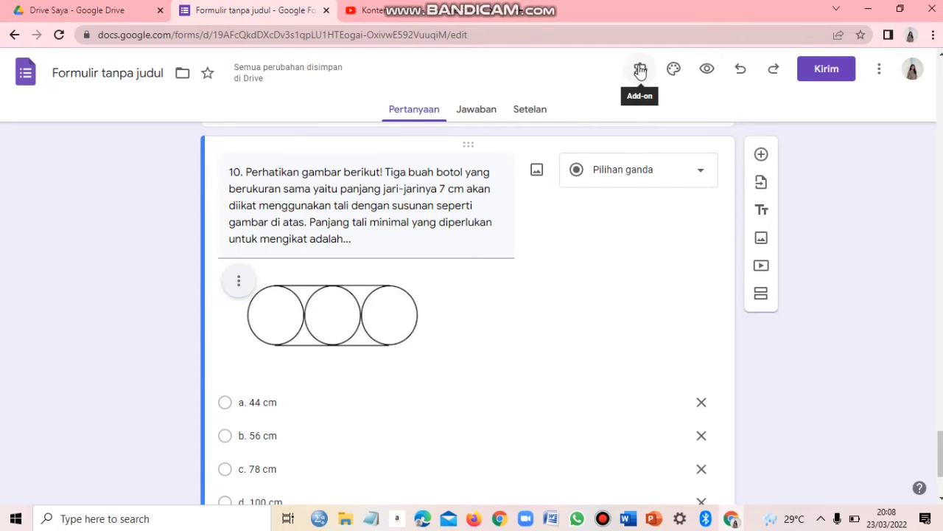
- Open the configuration of the ExtendedForms add-on and connect the form to Extendedforms.io
{"action": "scroll", "coordinate": [638, 71], "scroll_direction": "up", "scroll_amount": 3}
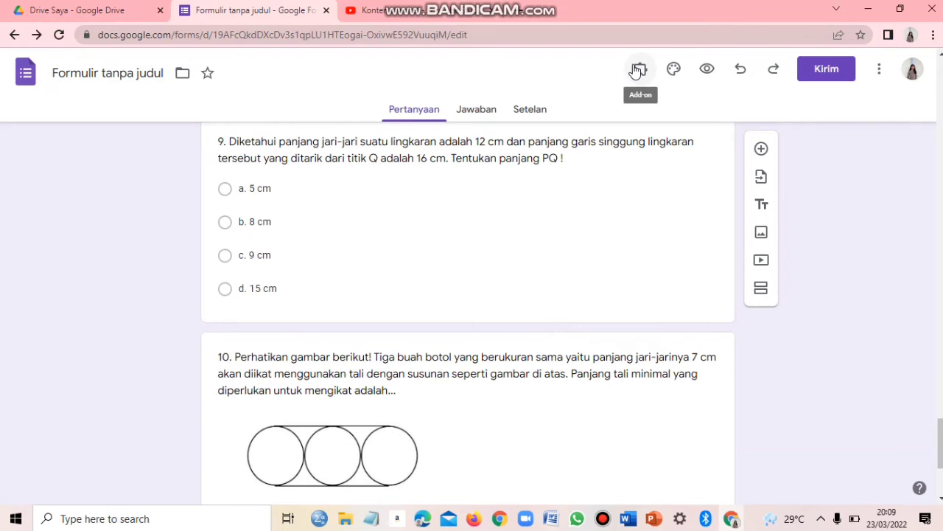
{"action": "left_click", "coordinate": [640, 72]}
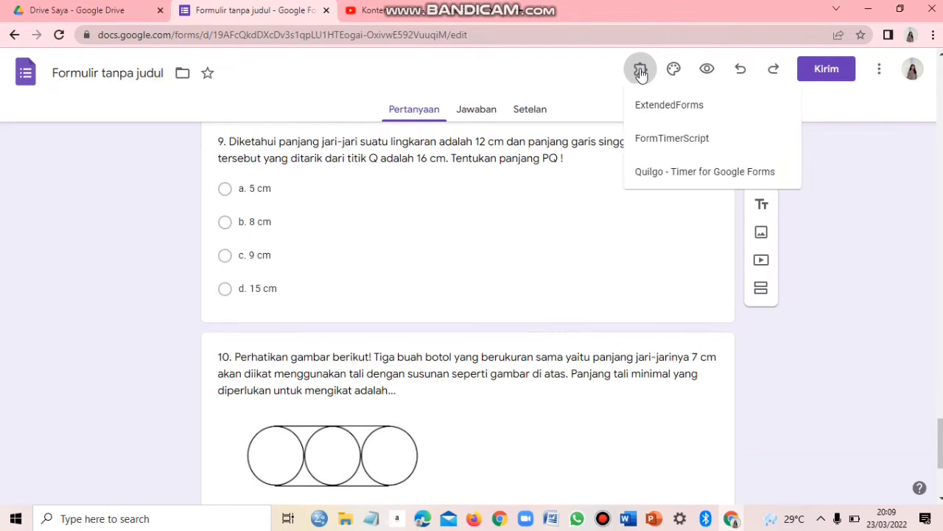
{"action": "left_click", "coordinate": [655, 109]}
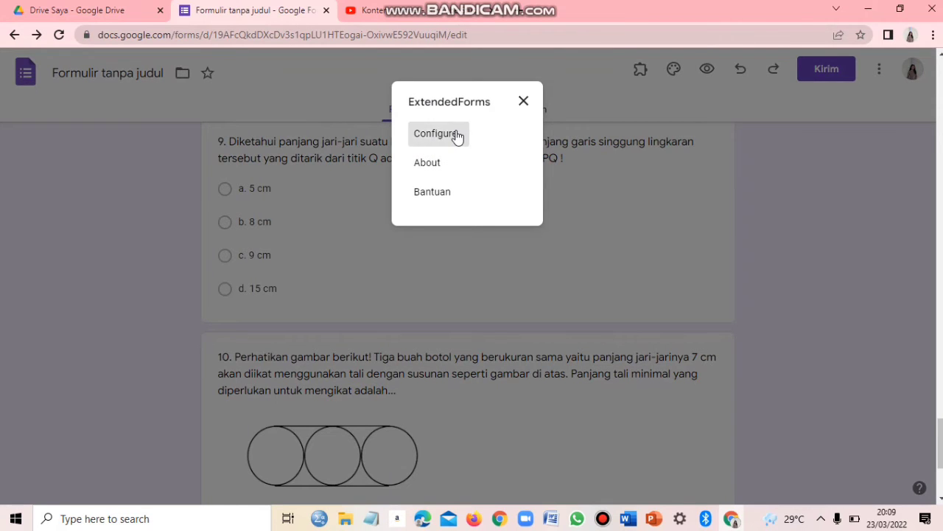
{"action": "left_click", "coordinate": [457, 135]}
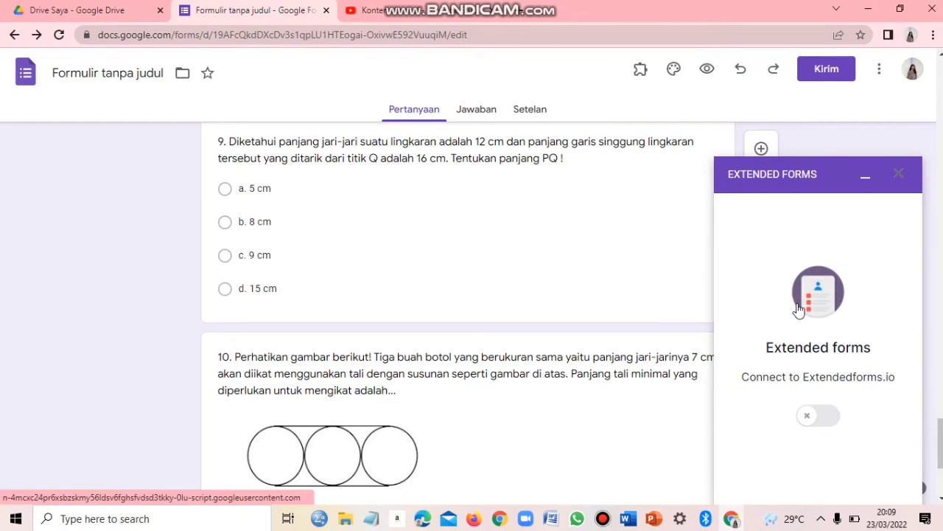
{"action": "left_click", "coordinate": [811, 419]}
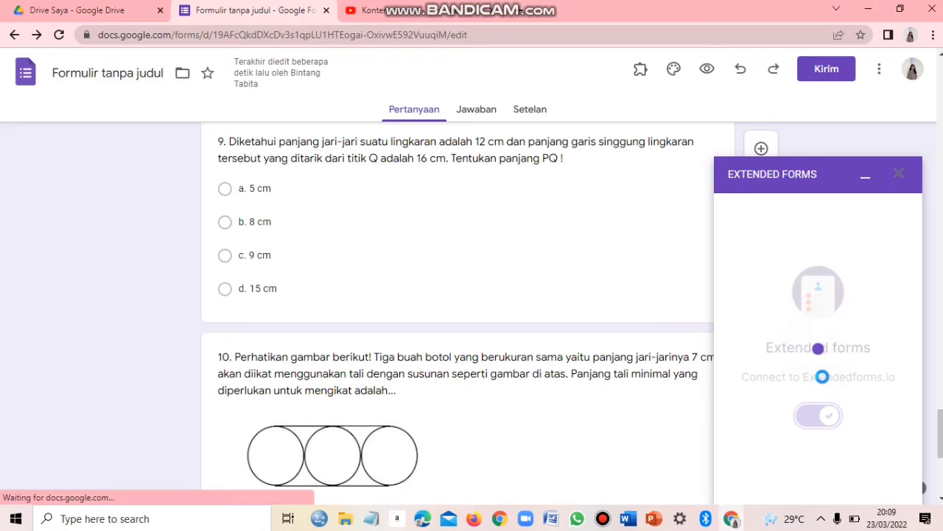
- Apply the add-on's fix for the flagged form settings and set the time limit to 65 minutes
{"action": "scroll", "coordinate": [822, 368], "scroll_direction": "up", "scroll_amount": 2}
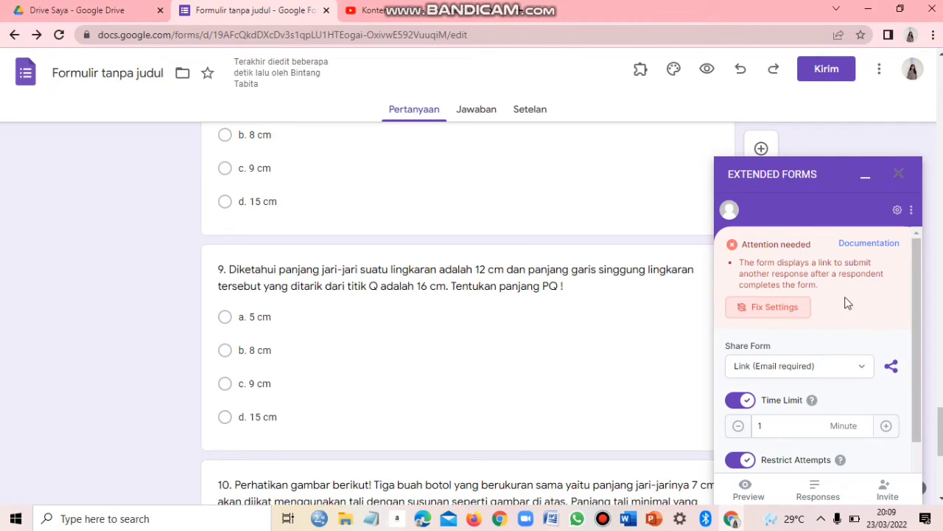
{"action": "left_click", "coordinate": [764, 311]}
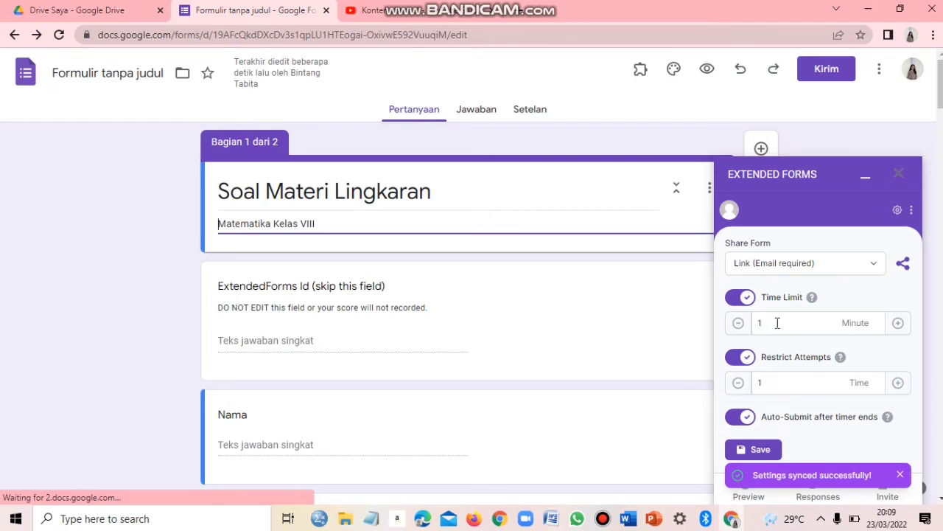
{"action": "left_click", "coordinate": [777, 323]}
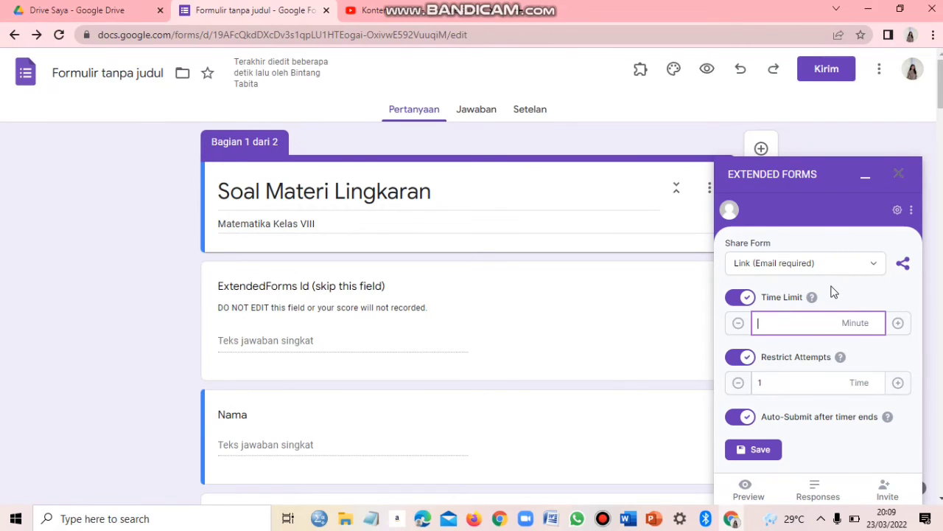
{"action": "type", "text": "65"}
{"action": "left_click", "coordinate": [775, 380]}
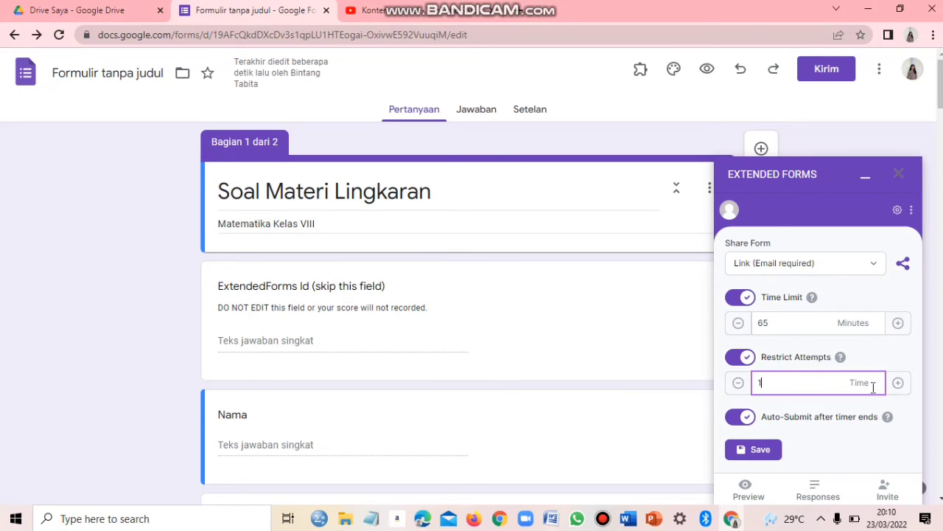
- Save the Extended Forms settings with the 65-minute time limit, one allowed attempt and auto-submit after the timer ends
{"action": "scroll", "coordinate": [730, 418], "scroll_direction": "down", "scroll_amount": 2}
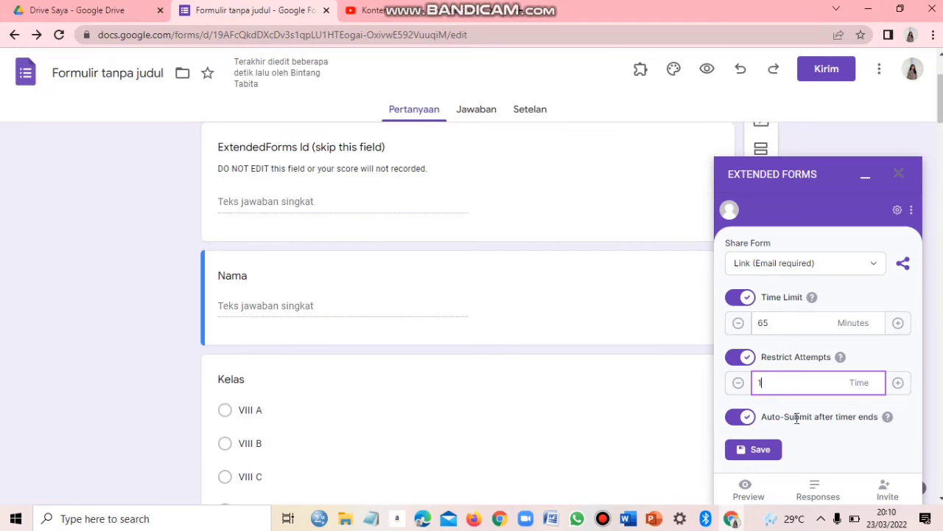
{"action": "left_click", "coordinate": [743, 448]}
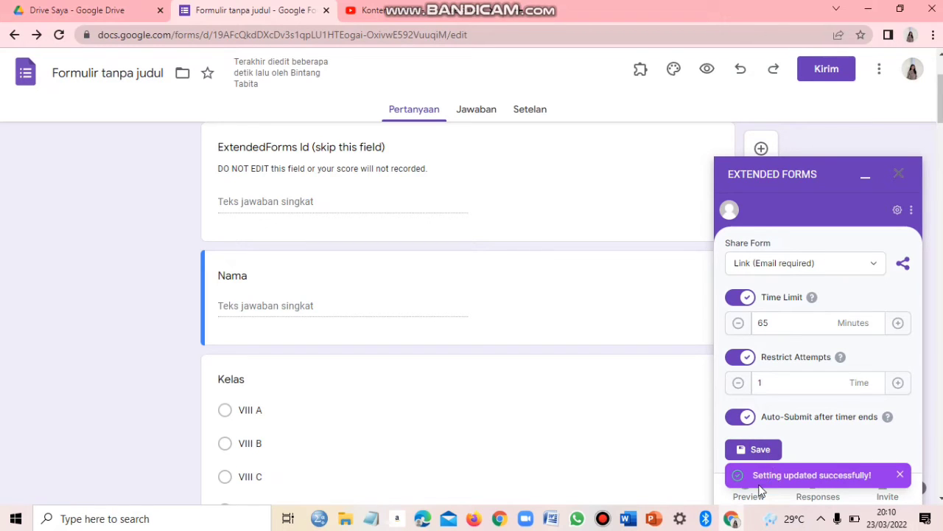
{"action": "left_click", "coordinate": [900, 475]}
- Preview the timed form, start it, and look through the identity page and the circle questions in the second section
{"action": "left_click", "coordinate": [746, 488]}
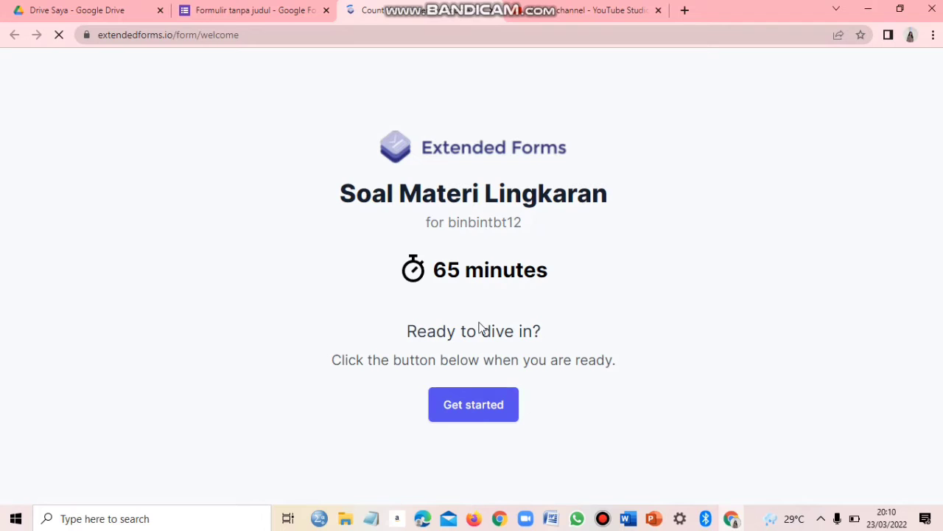
{"action": "left_click", "coordinate": [485, 408]}
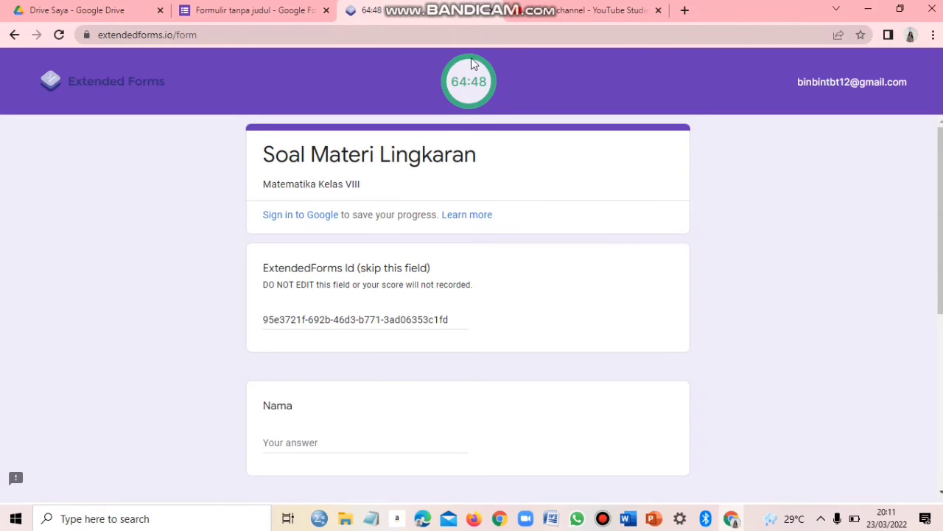
{"action": "scroll", "coordinate": [642, 343], "scroll_direction": "down", "scroll_amount": 5}
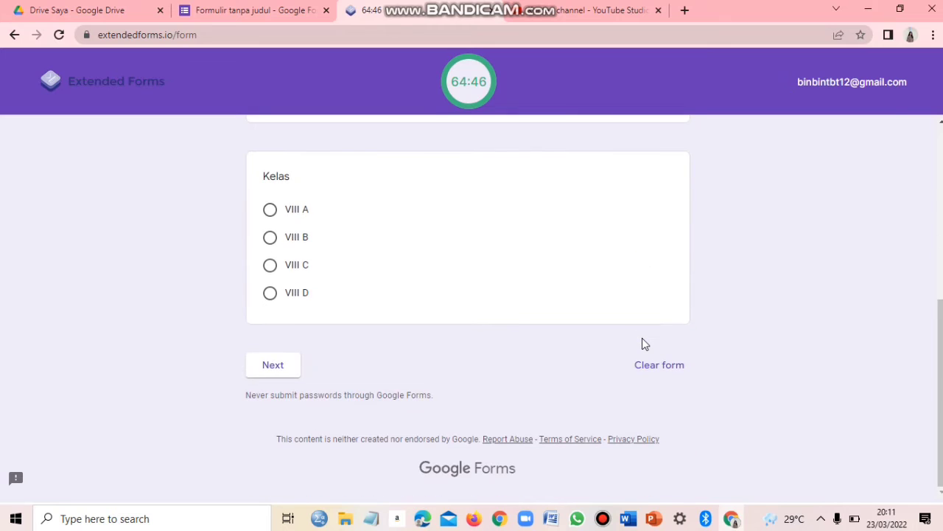
{"action": "scroll", "coordinate": [583, 358], "scroll_direction": "up", "scroll_amount": 2}
{"action": "scroll", "coordinate": [523, 377], "scroll_direction": "down", "scroll_amount": 2}
{"action": "left_click", "coordinate": [257, 378]}
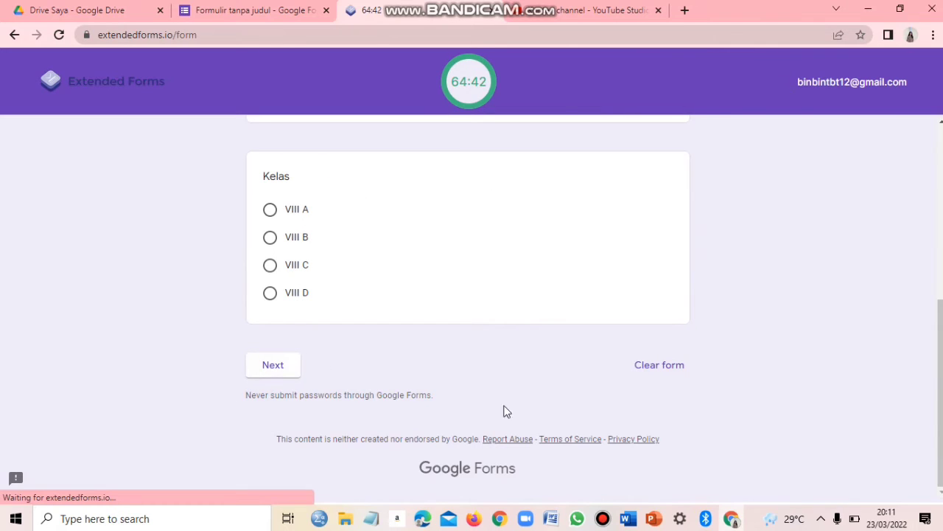
{"action": "scroll", "coordinate": [659, 286], "scroll_direction": "up", "scroll_amount": 2}
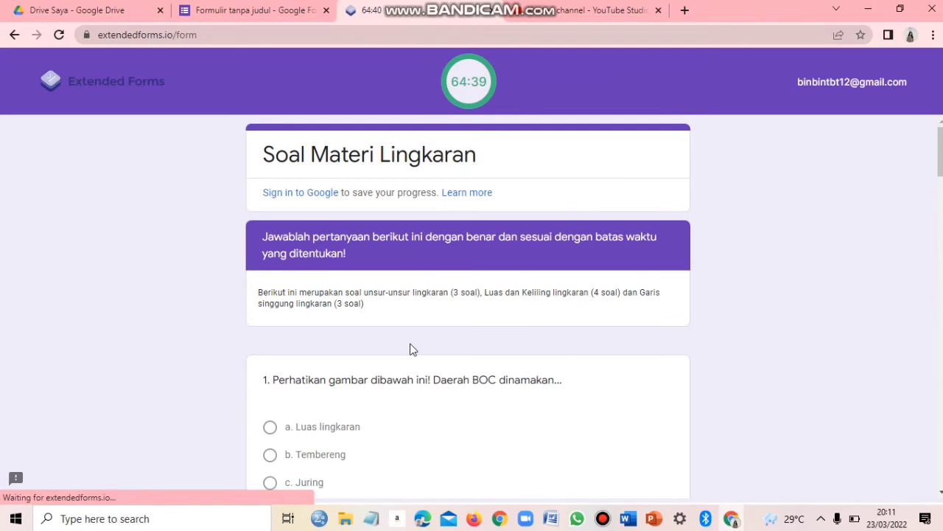
{"action": "scroll", "coordinate": [410, 347], "scroll_direction": "down", "scroll_amount": 1}
{"action": "scroll", "coordinate": [403, 330], "scroll_direction": "down", "scroll_amount": 7}
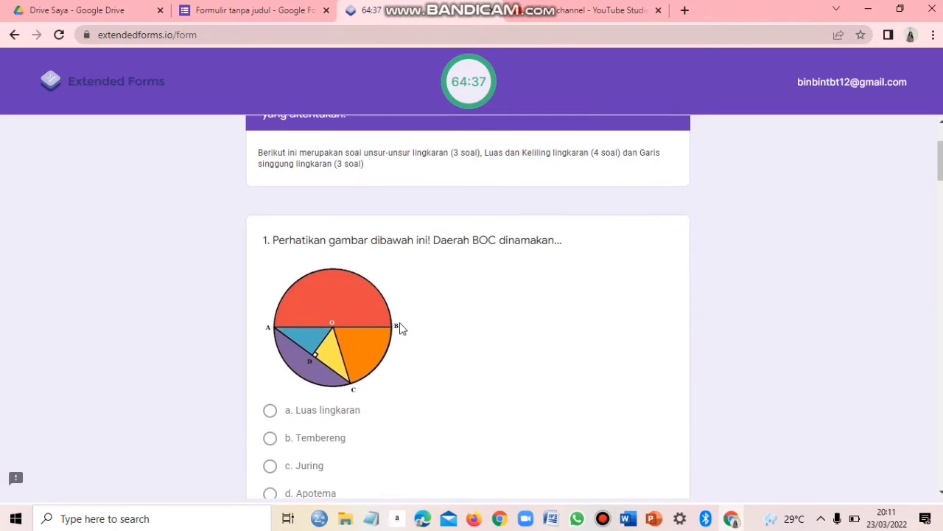
{"action": "scroll", "coordinate": [404, 328], "scroll_direction": "down", "scroll_amount": 10}
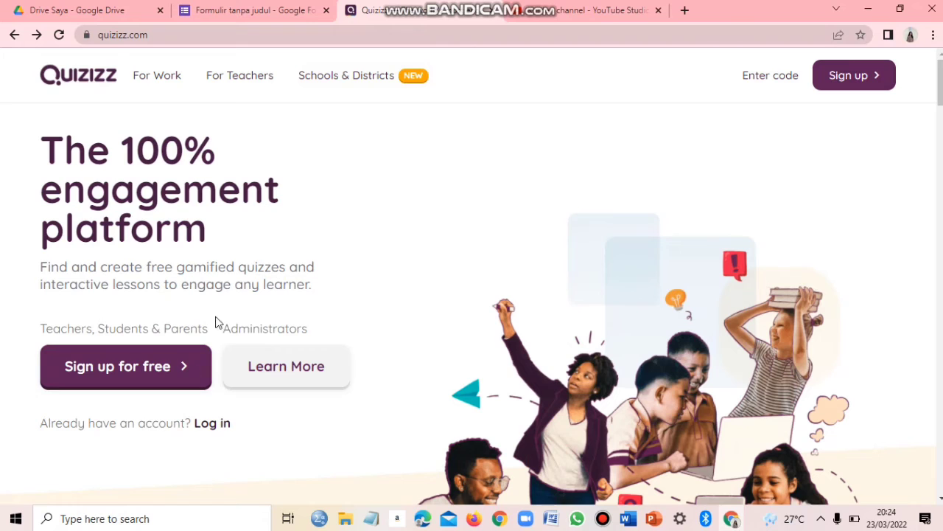
- Sign up on the Quizizz site and create a quiz named "Kuis Materi Lingkaran" with Mathematics as its subject
{"action": "left_click", "coordinate": [153, 370]}
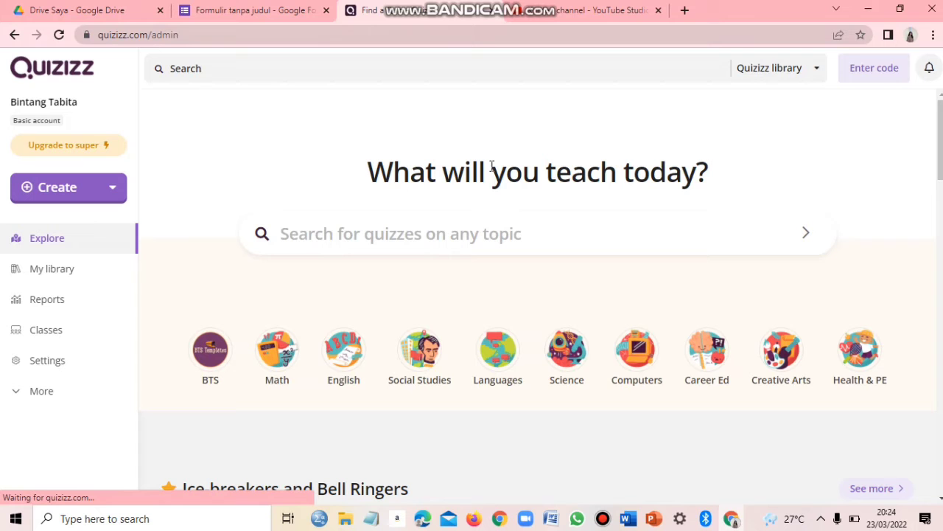
{"action": "left_click", "coordinate": [53, 189]}
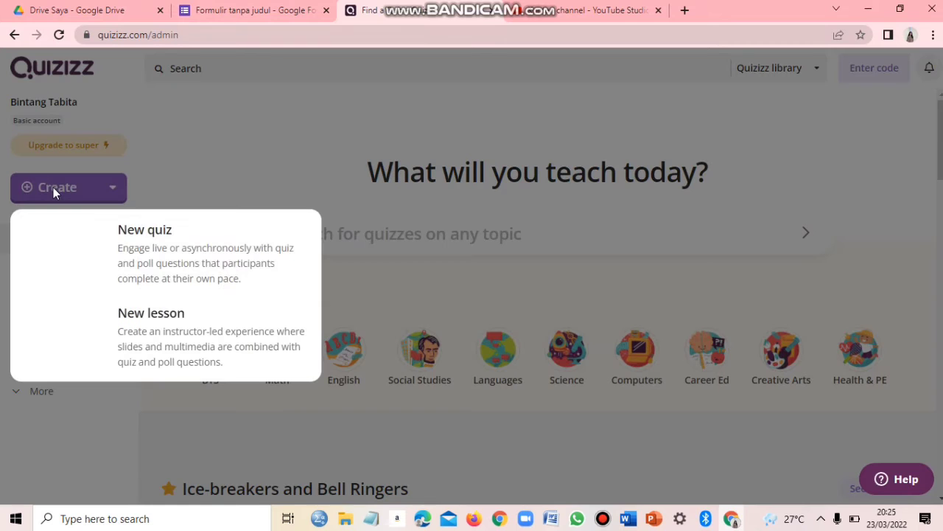
{"action": "left_click", "coordinate": [137, 252]}
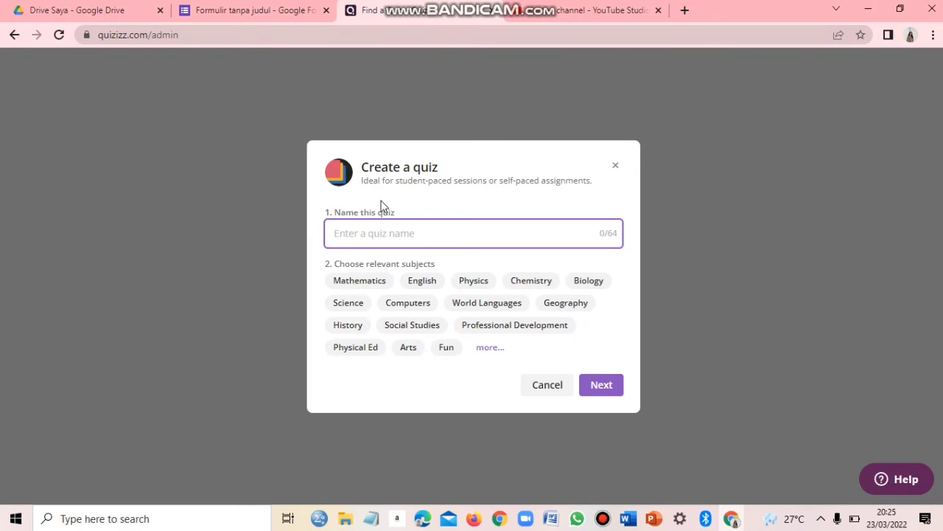
{"action": "type", "text": "Kuis Materi Lingkaran"}
{"action": "left_click", "coordinate": [366, 280]}
{"action": "left_click", "coordinate": [601, 385]}
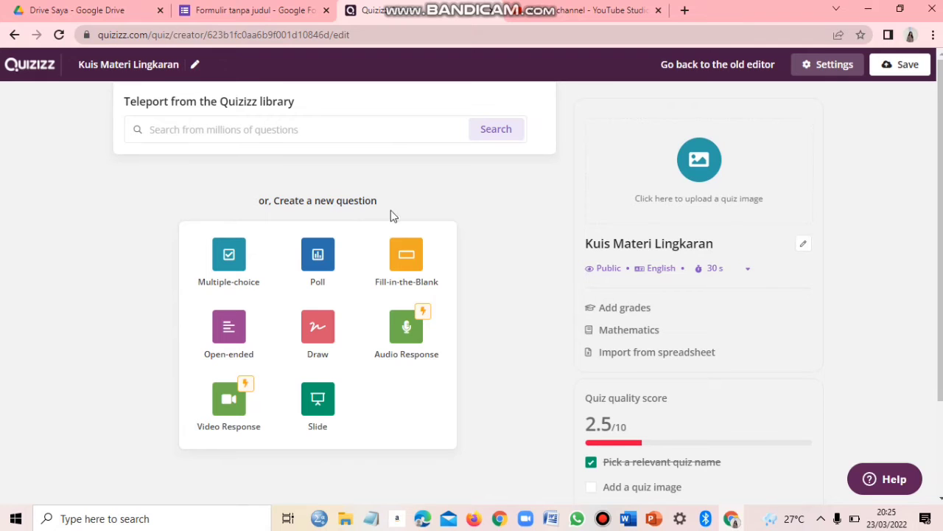
- Add a multiple-choice question and copy "Perhatikan gambar dibawah ini!" from the Word document "soal lingkaran" into its question text
{"action": "left_click", "coordinate": [232, 271]}
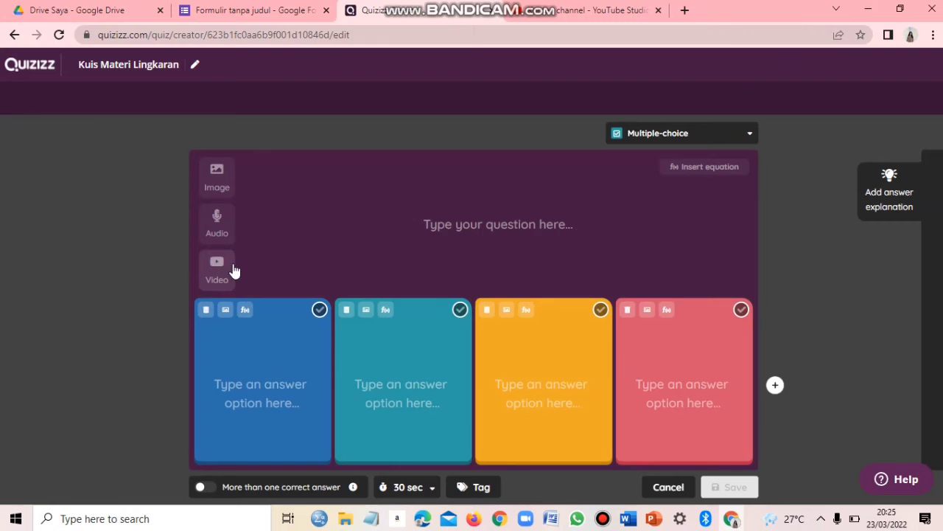
{"action": "left_click", "coordinate": [383, 242]}
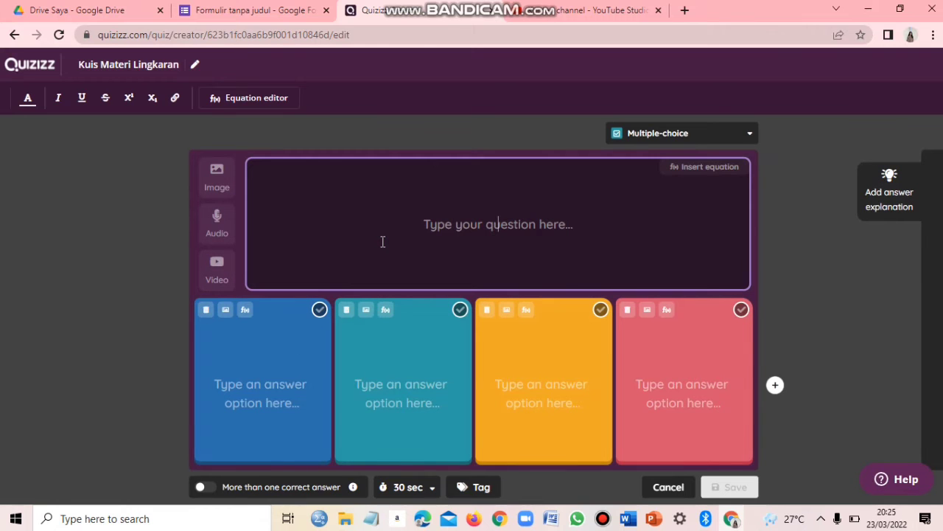
{"action": "left_click", "coordinate": [627, 519]}
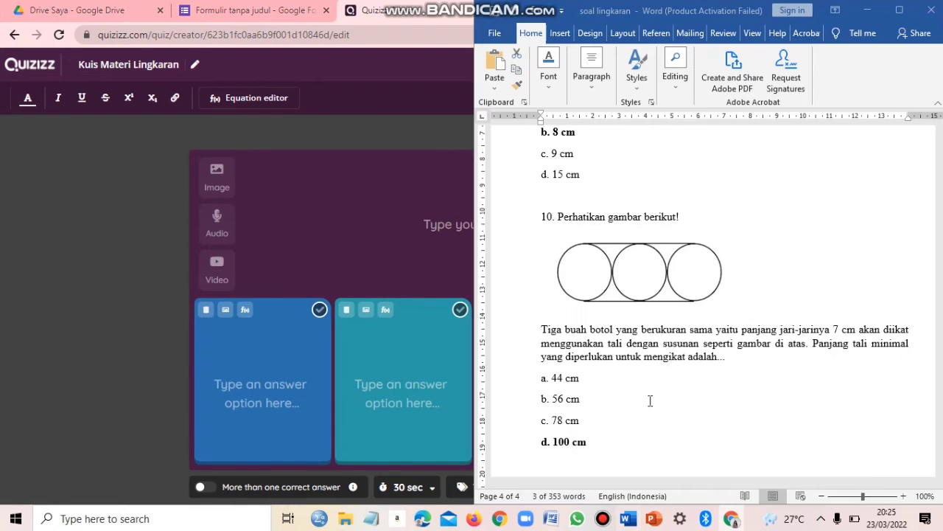
{"action": "scroll", "coordinate": [656, 361], "scroll_direction": "up", "scroll_amount": 6}
{"action": "scroll", "coordinate": [927, 369], "scroll_direction": "up", "scroll_amount": 15}
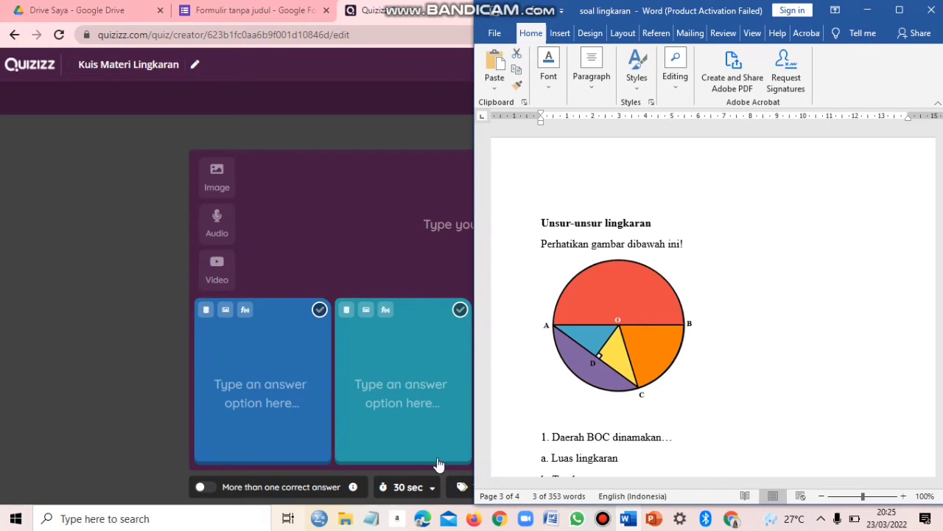
{"action": "scroll", "coordinate": [576, 184], "scroll_direction": "down", "scroll_amount": 2}
{"action": "left_click_drag", "start_coordinate": [542, 179], "coordinate": [682, 191]}
{"action": "key", "text": "ctrl+c"}
{"action": "left_click", "coordinate": [683, 189]}
{"action": "left_click_drag", "start_coordinate": [541, 176], "coordinate": [685, 177]}
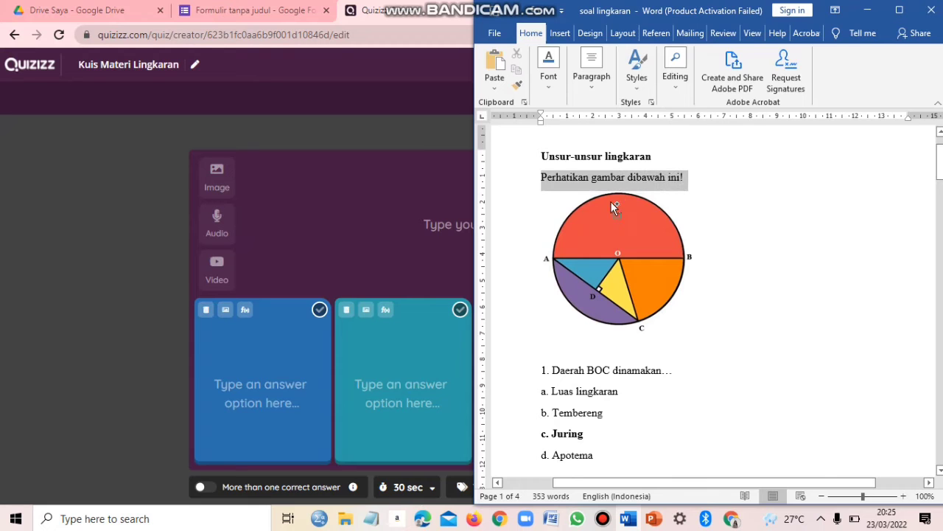
{"action": "left_click", "coordinate": [354, 236]}
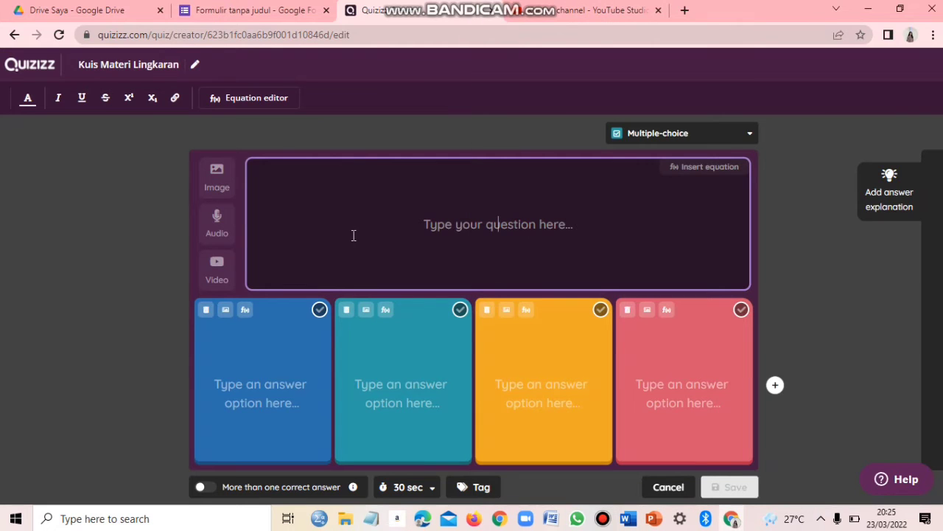
{"action": "key", "text": "ctrl+v"}
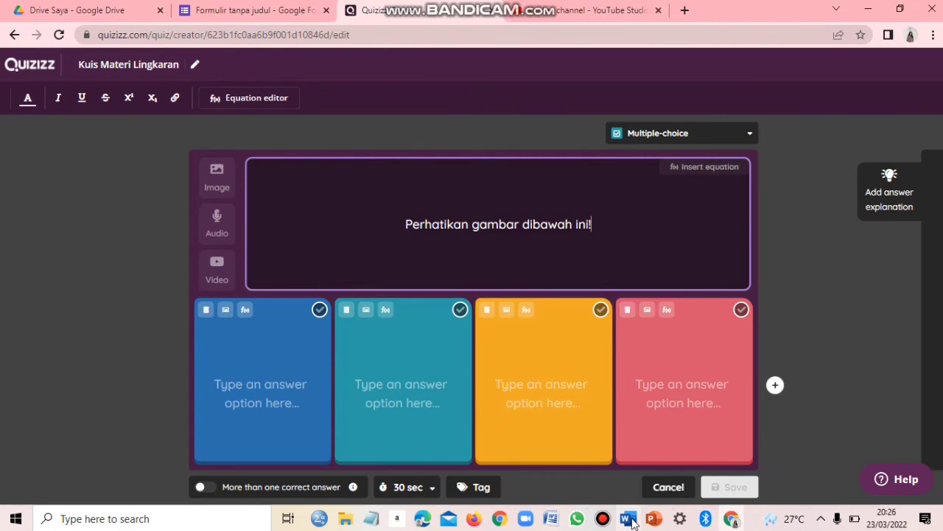
- Append "Daerah BOC dinamakan…" from the Word document to the question text and number the question "1." at its start
{"action": "mouse_move", "coordinate": [627, 518]}
{"action": "left_click", "coordinate": [627, 457]}
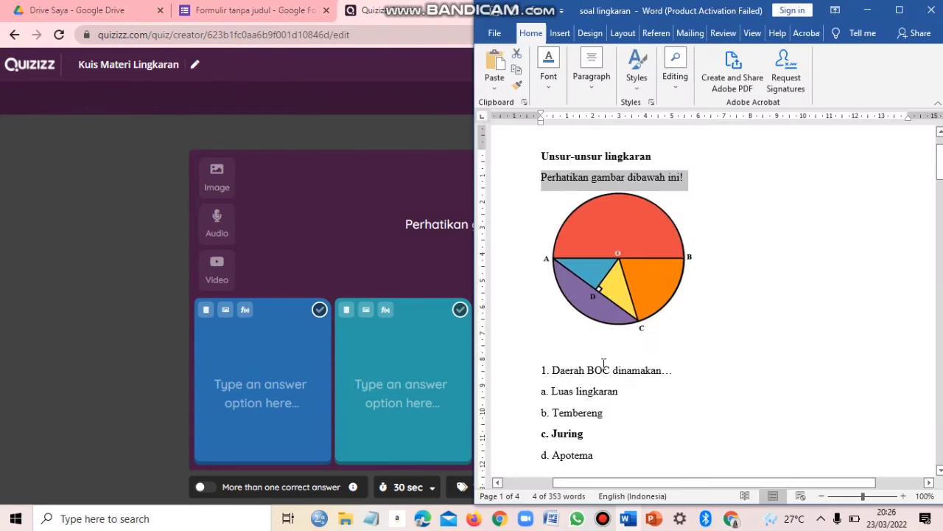
{"action": "left_click_drag", "start_coordinate": [541, 370], "coordinate": [614, 372]}
{"action": "left_click", "coordinate": [553, 370]}
{"action": "left_click_drag", "start_coordinate": [553, 371], "coordinate": [619, 385]}
{"action": "key", "text": "ctrl+c"}
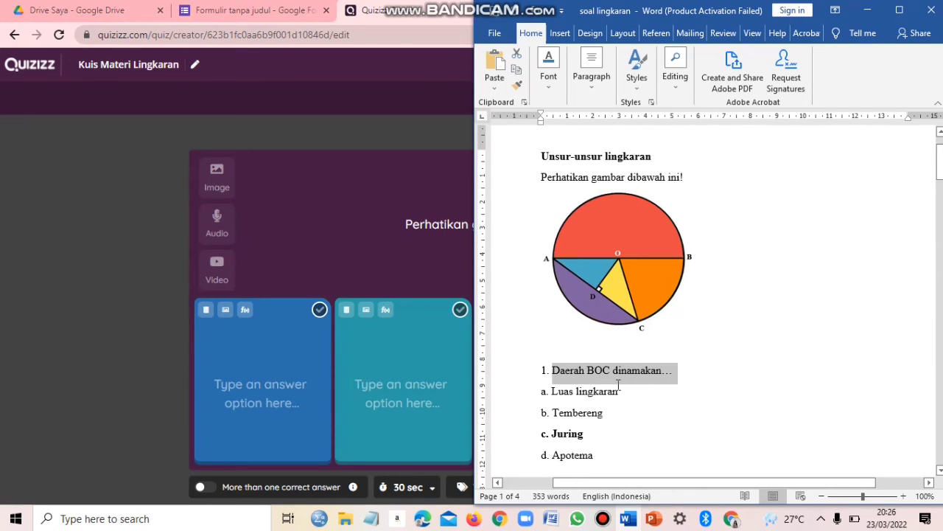
{"action": "left_click", "coordinate": [428, 243]}
{"action": "left_click", "coordinate": [600, 227]}
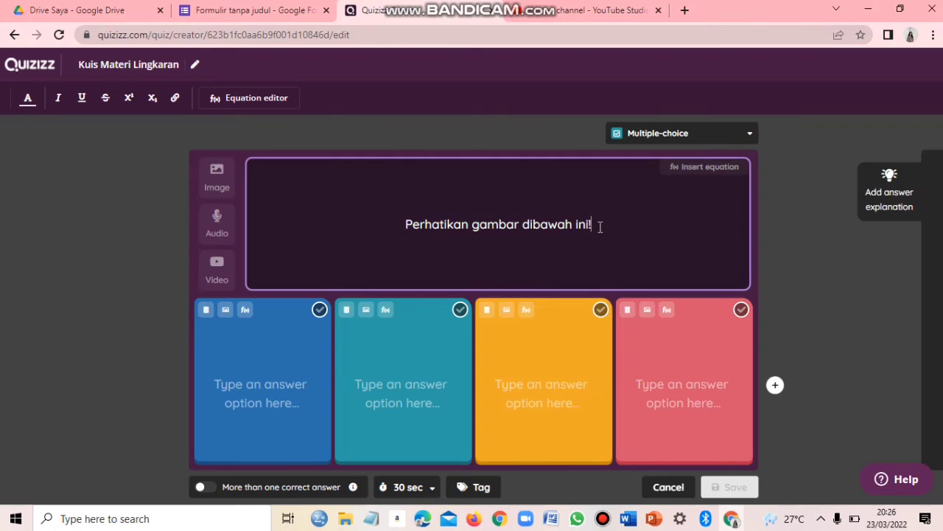
{"action": "key", "text": "ctrl+v"}
{"action": "left_click", "coordinate": [329, 222]}
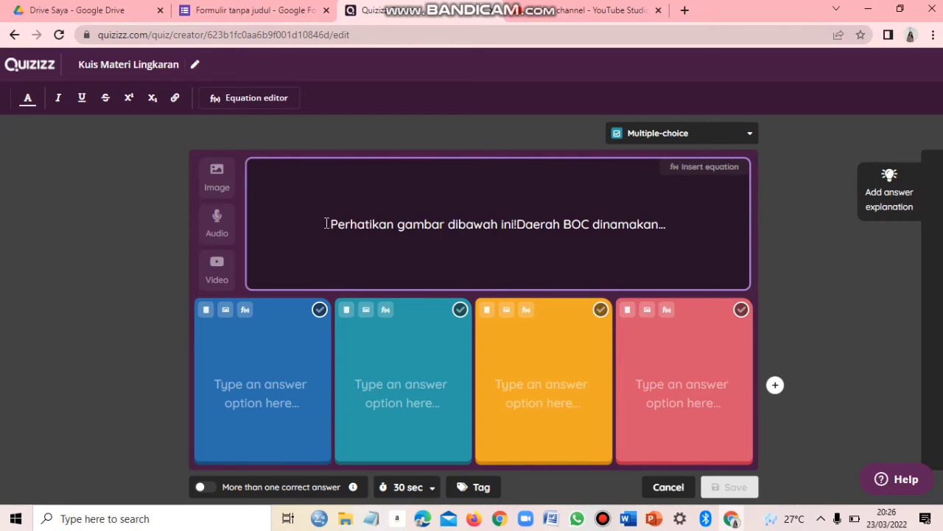
{"action": "type", "text": "1."}
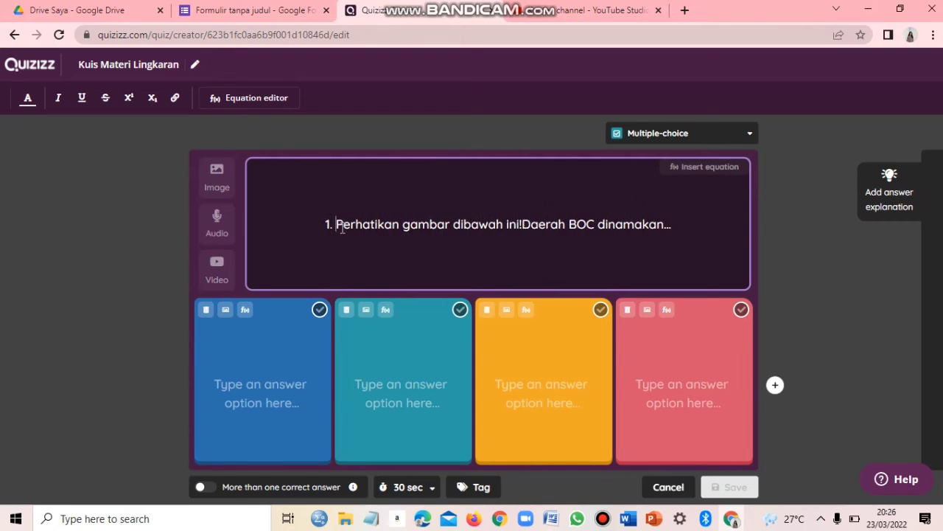
- Copy "a. Luas lingkaran" from the Word document into the first answer option of the question
{"action": "left_click", "coordinate": [254, 366]}
{"action": "left_click", "coordinate": [627, 518]}
{"action": "scroll", "coordinate": [548, 356], "scroll_direction": "down", "scroll_amount": 2}
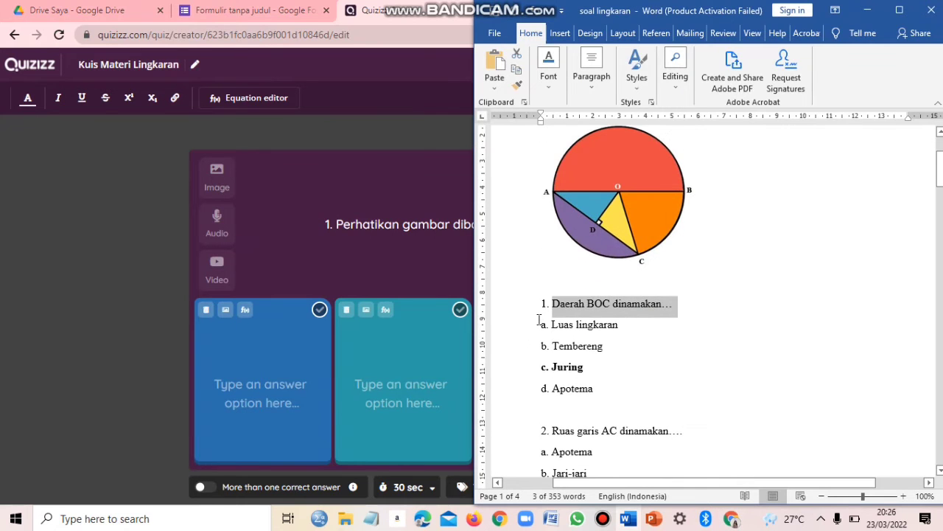
{"action": "left_click_drag", "start_coordinate": [539, 325], "coordinate": [623, 326]}
{"action": "key", "text": "ctrl+c"}
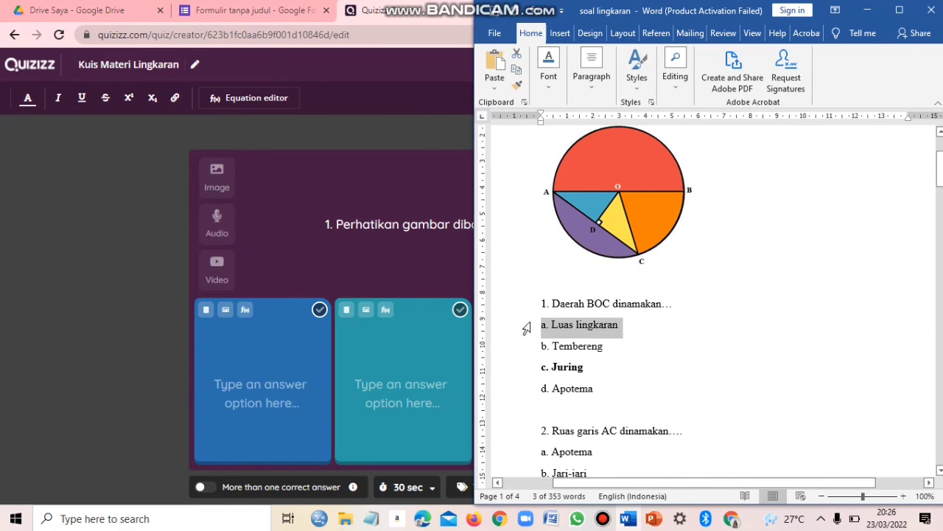
{"action": "left_click", "coordinate": [272, 377]}
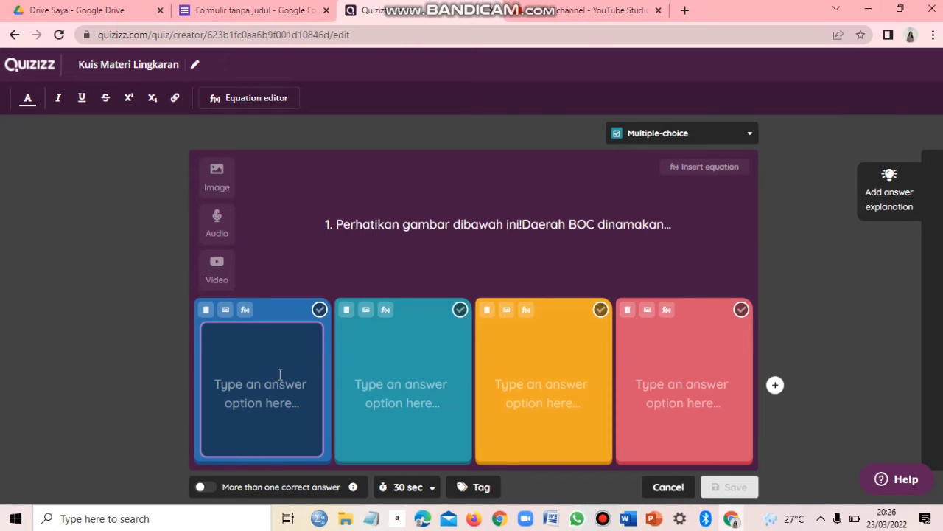
{"action": "key", "text": "ctrl+v"}
- Copy "b. Tembereng" from the Word document into the second answer option
{"action": "left_click", "coordinate": [365, 384]}
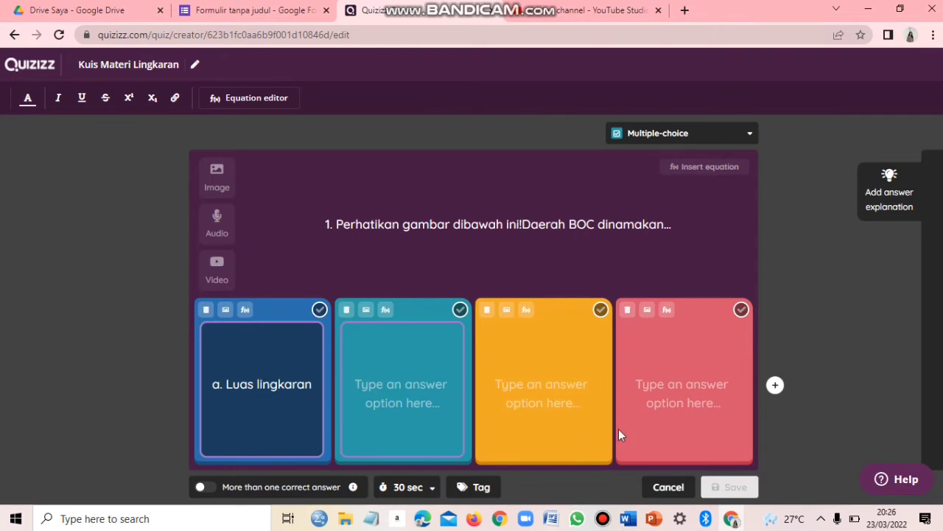
{"action": "left_click", "coordinate": [627, 518]}
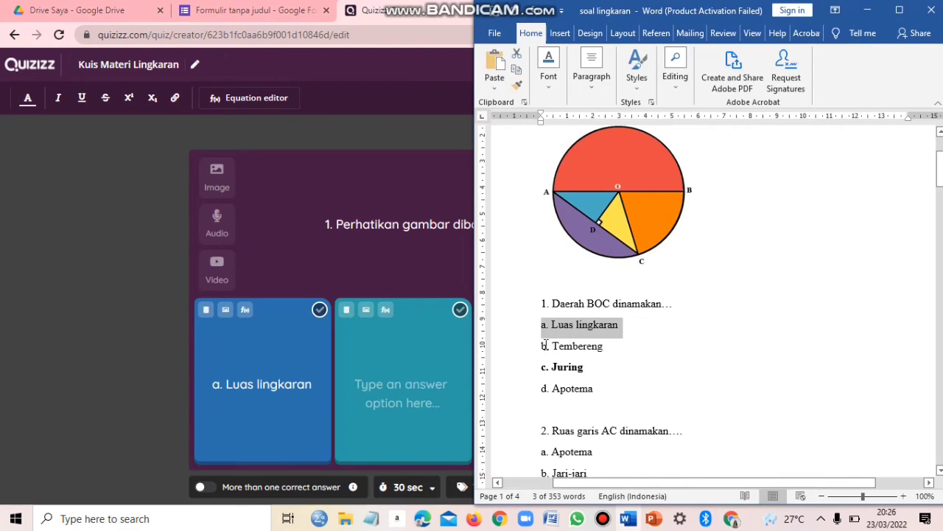
{"action": "left_click_drag", "start_coordinate": [542, 348], "coordinate": [609, 346]}
{"action": "key", "text": "ctrl+c"}
{"action": "left_click", "coordinate": [393, 383]}
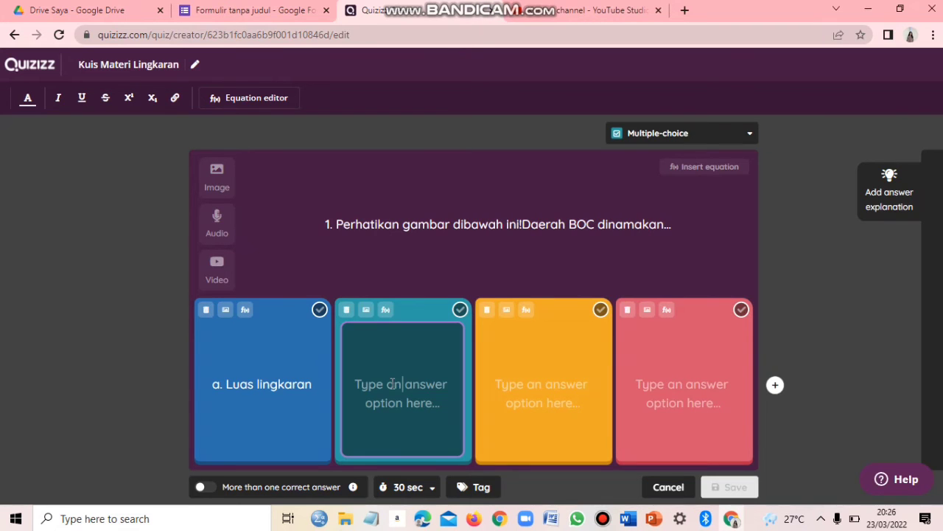
{"action": "key", "text": "ctrl+v"}
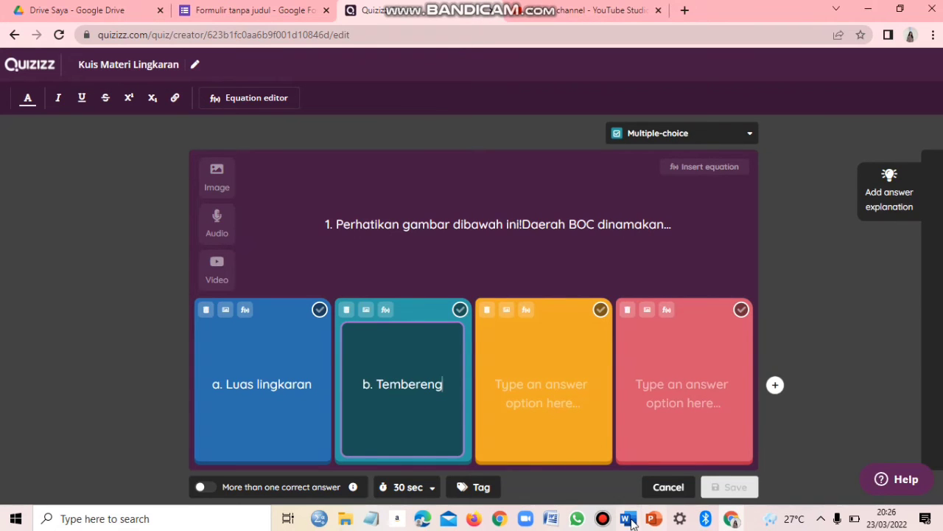
- Copy "c. Juring" from the Word document into the third answer option
{"action": "left_click", "coordinate": [627, 518]}
{"action": "left_click_drag", "start_coordinate": [543, 366], "coordinate": [591, 366]}
{"action": "key", "text": "ctrl+c"}
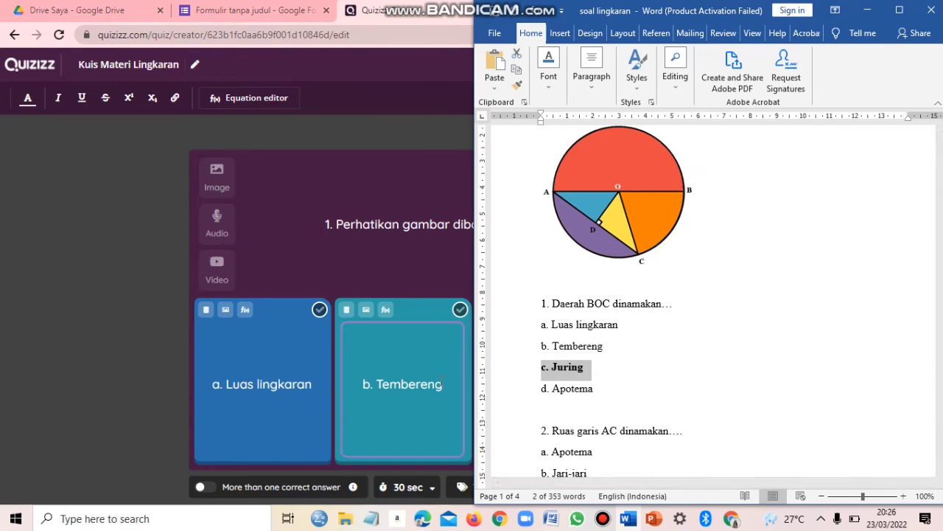
{"action": "left_click", "coordinate": [447, 360]}
{"action": "left_click", "coordinate": [525, 387]}
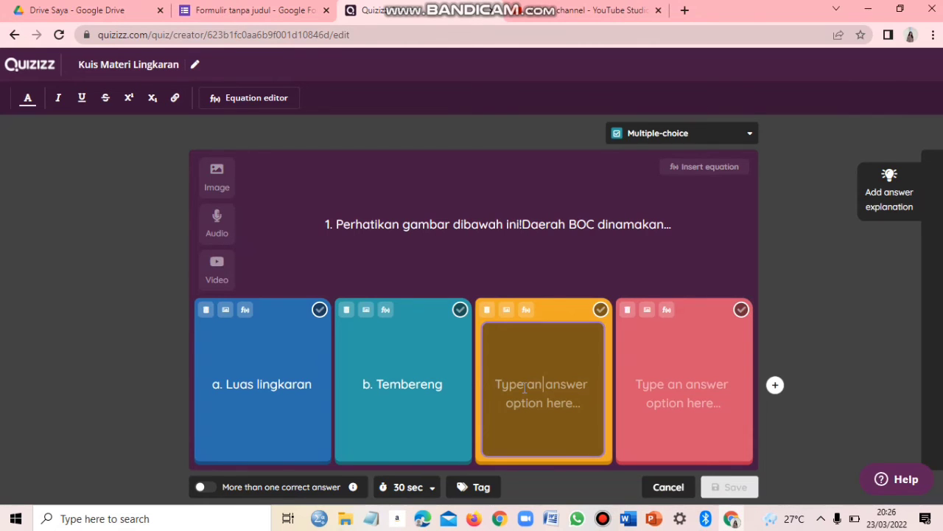
{"action": "key", "text": "ctrl+v"}
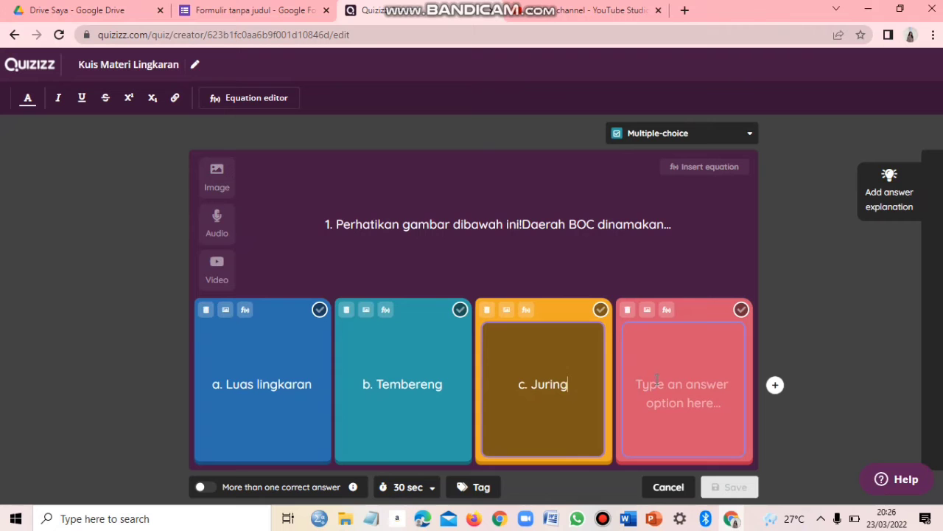
- Copy "d. Apotema" from the Word document into the fourth answer option
{"action": "left_click", "coordinate": [656, 378]}
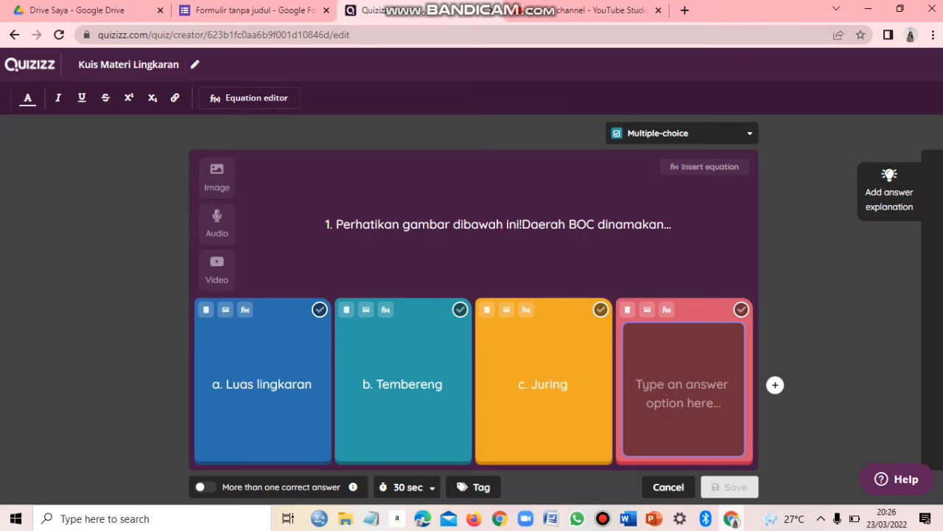
{"action": "left_click", "coordinate": [628, 518]}
{"action": "left_click_drag", "start_coordinate": [542, 388], "coordinate": [594, 395]}
{"action": "key", "text": "ctrl+c"}
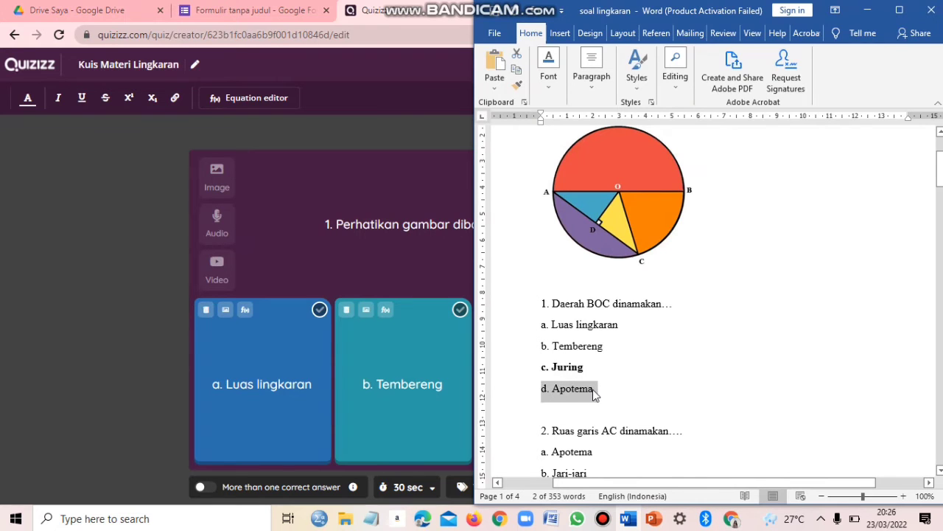
{"action": "left_click", "coordinate": [467, 375]}
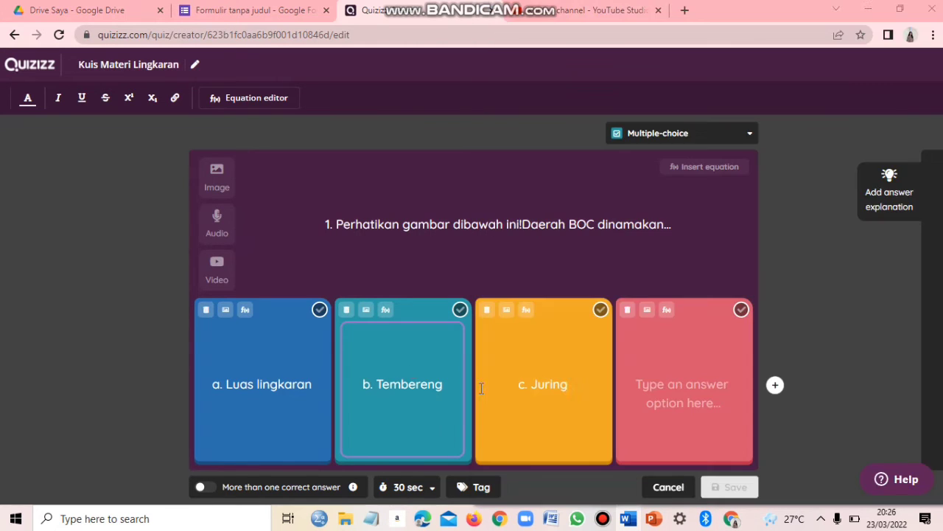
{"action": "left_click", "coordinate": [694, 387]}
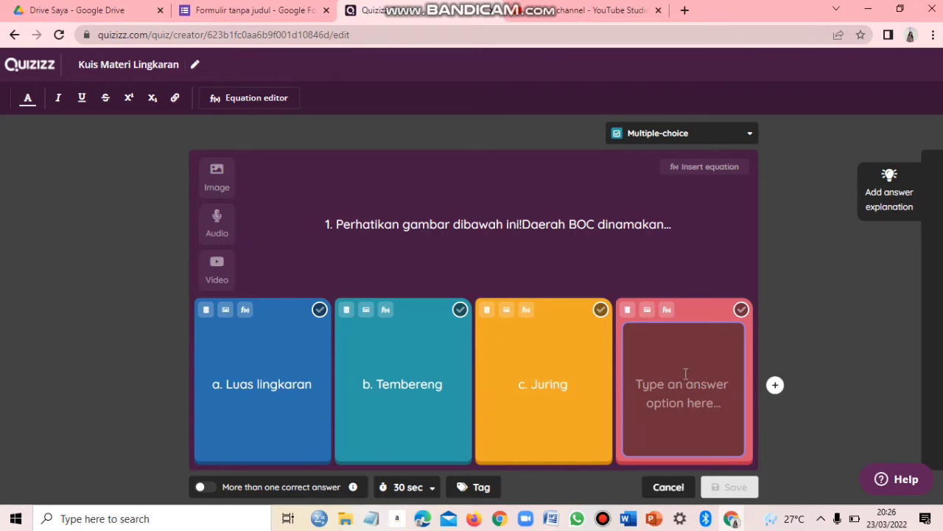
{"action": "key", "text": "ctrl+v"}
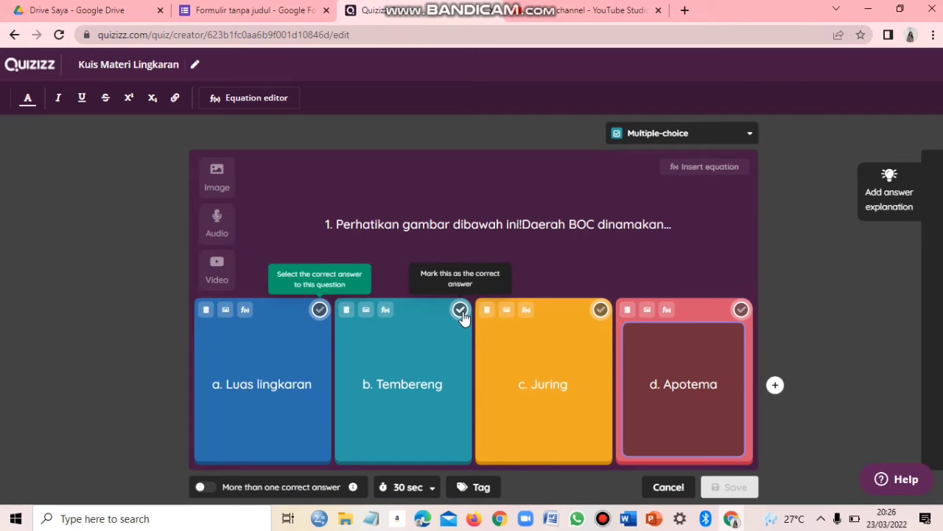
- Mark "c. Juring" as the correct answer and save the question
{"action": "left_click", "coordinate": [601, 310]}
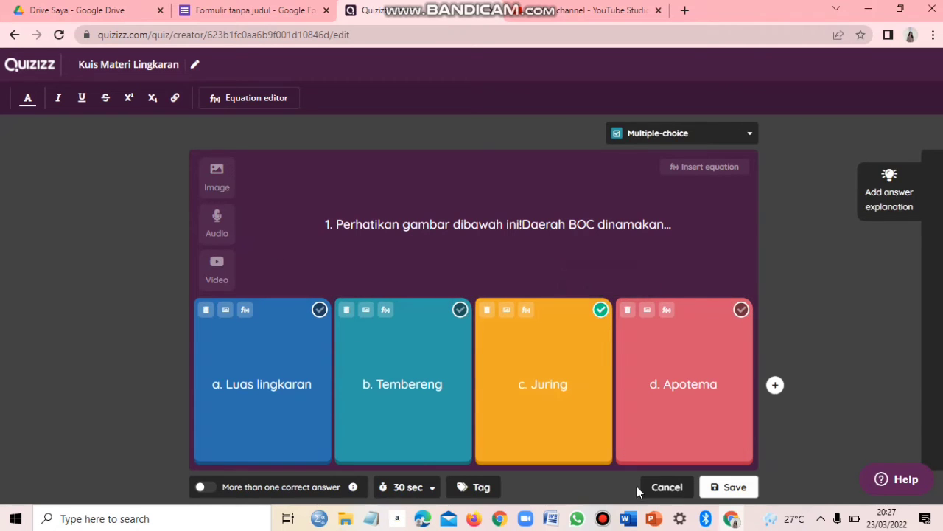
{"action": "left_click", "coordinate": [736, 488]}
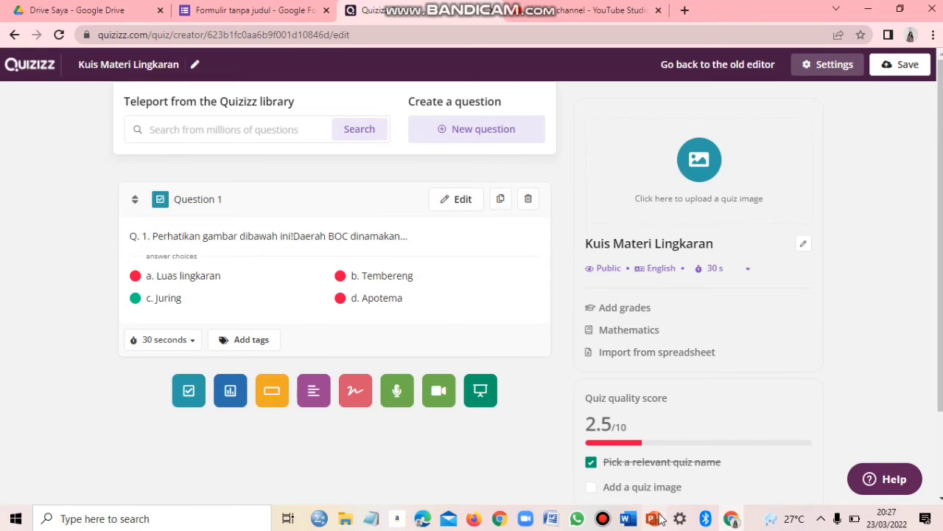
- Reopen question 1 for editing, add the image file "no 1 lingkaran" to it and save the question
{"action": "left_click", "coordinate": [629, 520]}
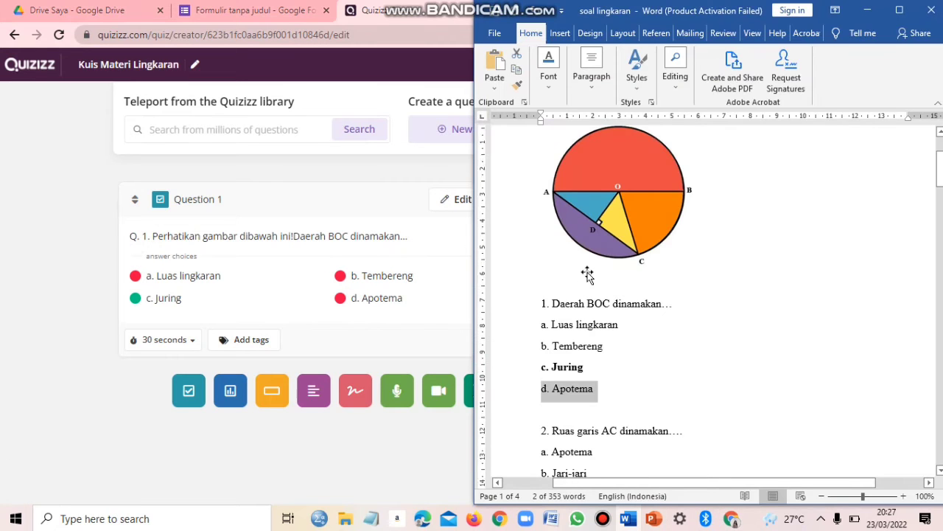
{"action": "scroll", "coordinate": [619, 295], "scroll_direction": "up", "scroll_amount": 3}
{"action": "left_click", "coordinate": [424, 217]}
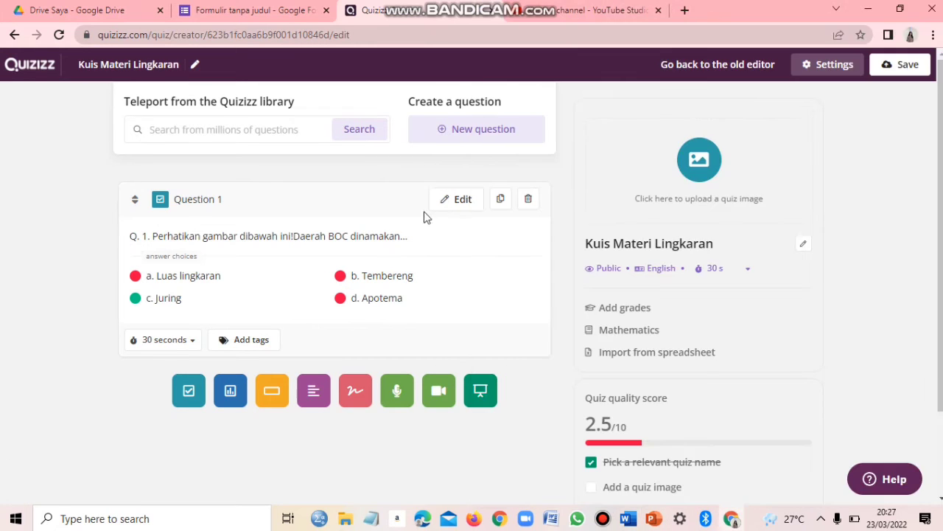
{"action": "left_click", "coordinate": [476, 197]}
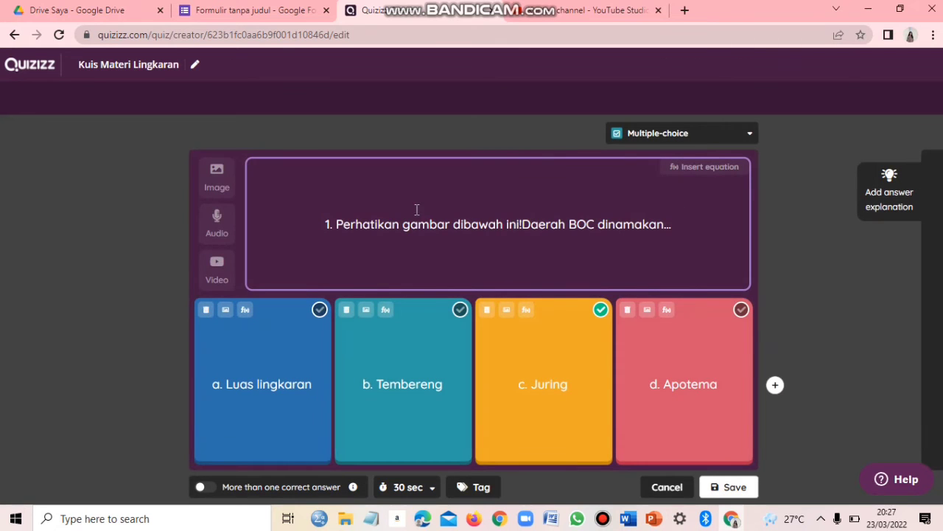
{"action": "left_click", "coordinate": [225, 183]}
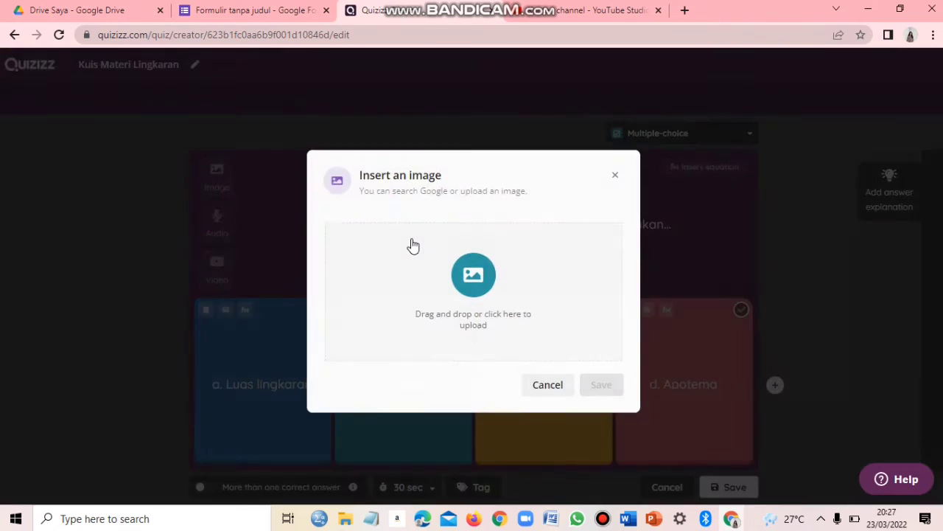
{"action": "left_click", "coordinate": [476, 283]}
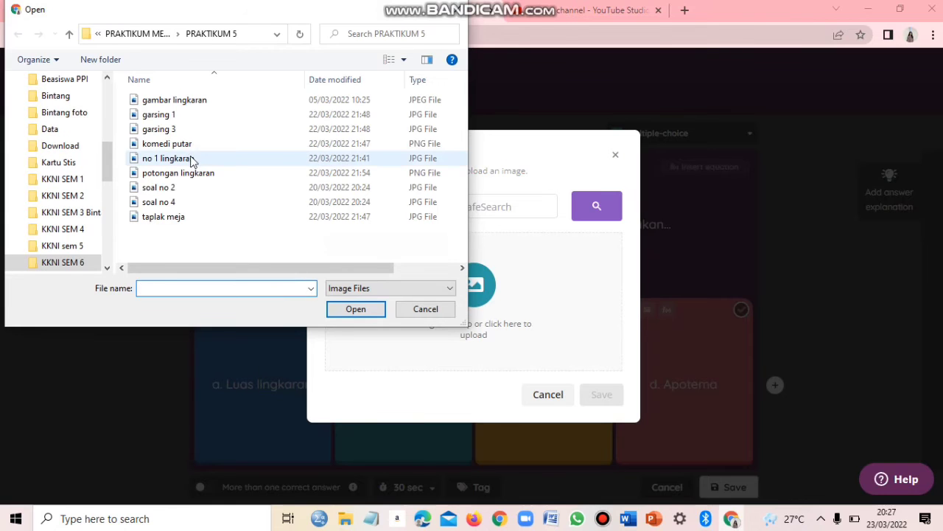
{"action": "left_click", "coordinate": [177, 158]}
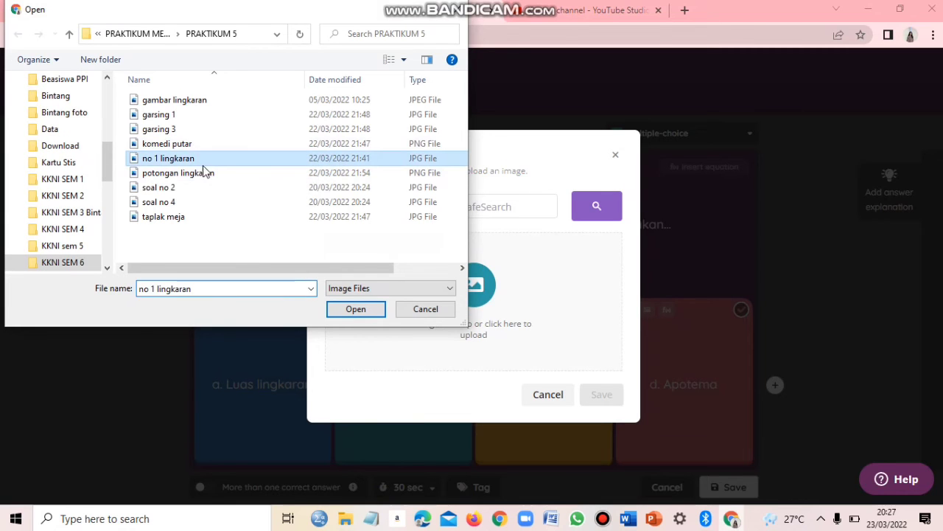
{"action": "left_click", "coordinate": [351, 310]}
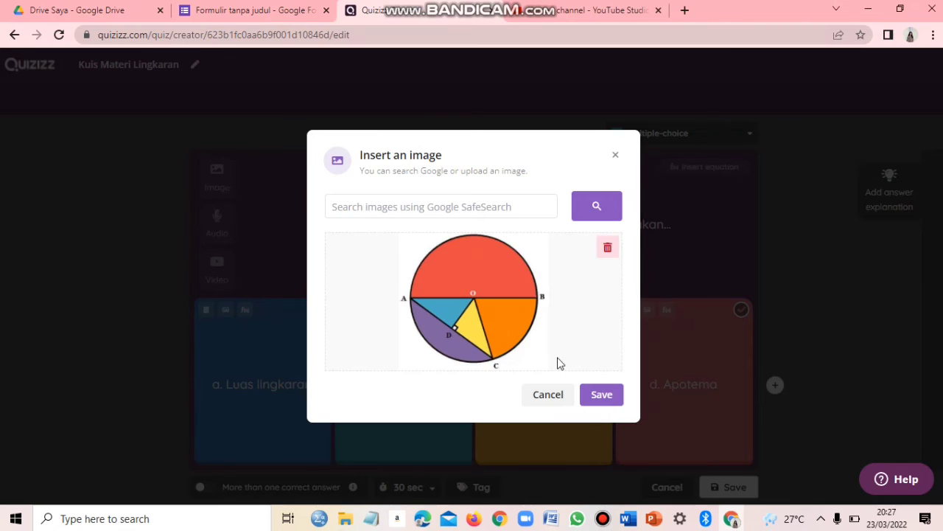
{"action": "left_click", "coordinate": [601, 391]}
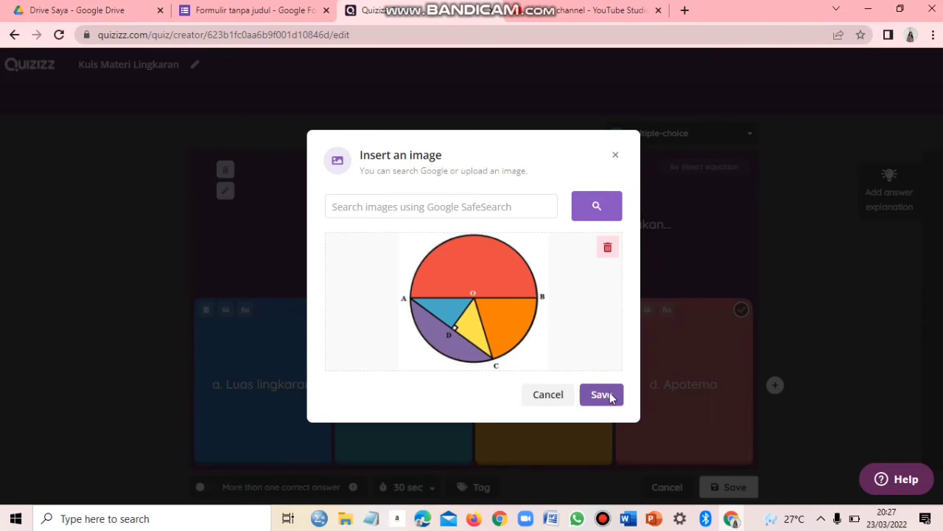
{"action": "left_click", "coordinate": [734, 486]}
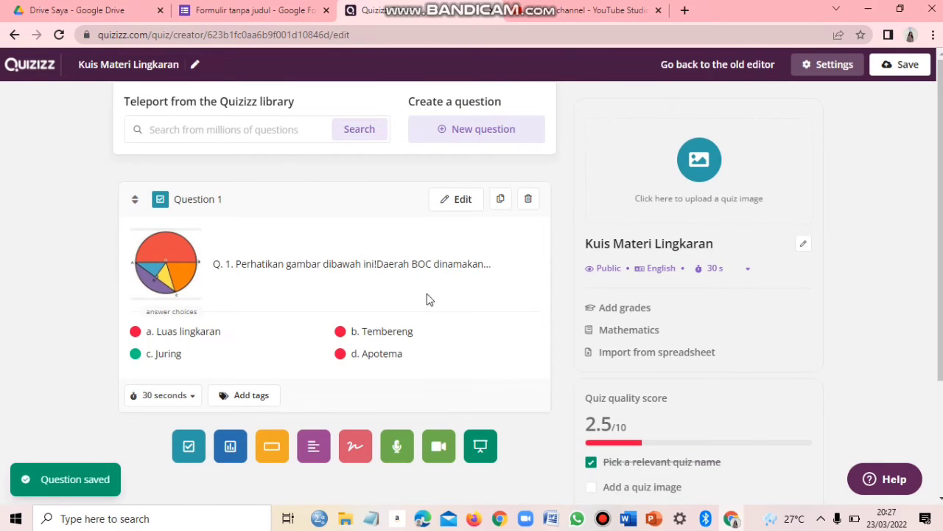
- Create a new multiple-choice question and copy "2. Ruas garis AC dinamakan…." from the Word document into its question text
{"action": "left_click", "coordinate": [467, 136]}
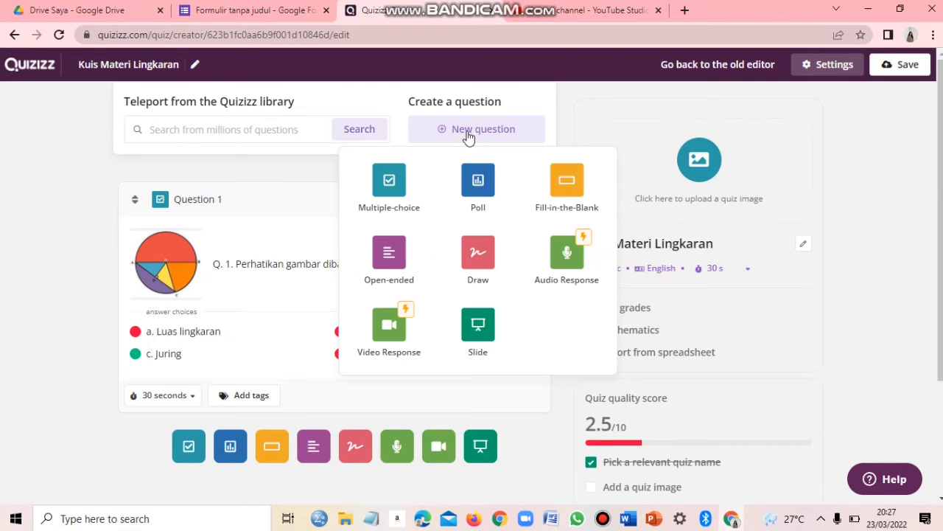
{"action": "left_click", "coordinate": [389, 184]}
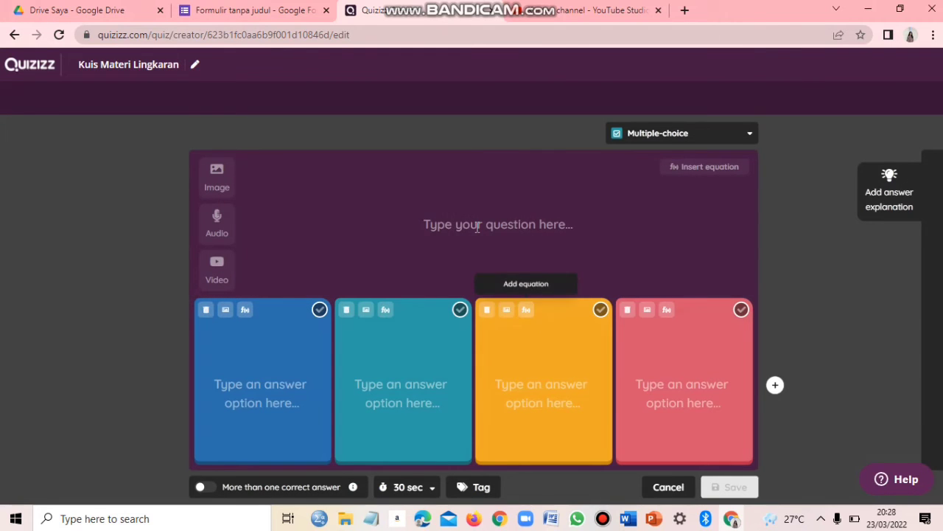
{"action": "left_click", "coordinate": [477, 227]}
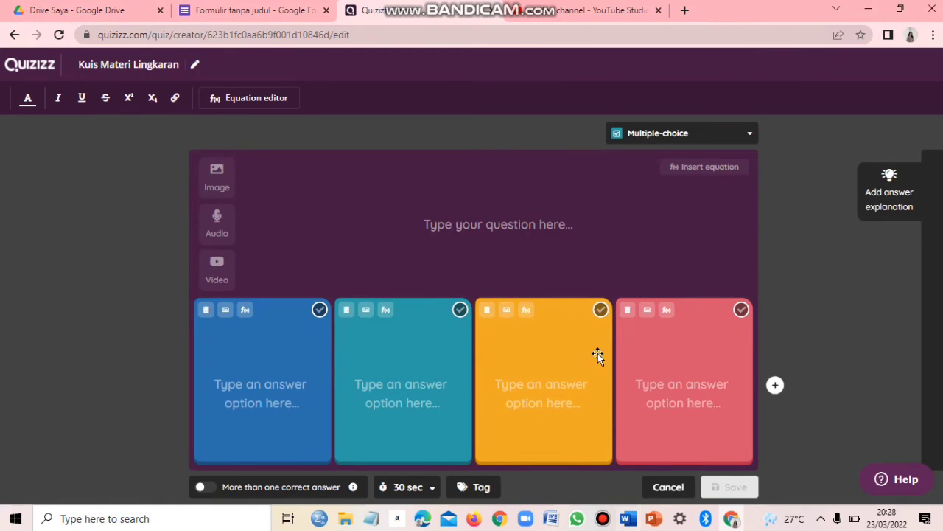
{"action": "key", "text": "alt+Tab"}
{"action": "scroll", "coordinate": [572, 348], "scroll_direction": "down", "scroll_amount": 1}
{"action": "left_click_drag", "start_coordinate": [538, 330], "coordinate": [687, 333]}
{"action": "key", "text": "ctrl+c"}
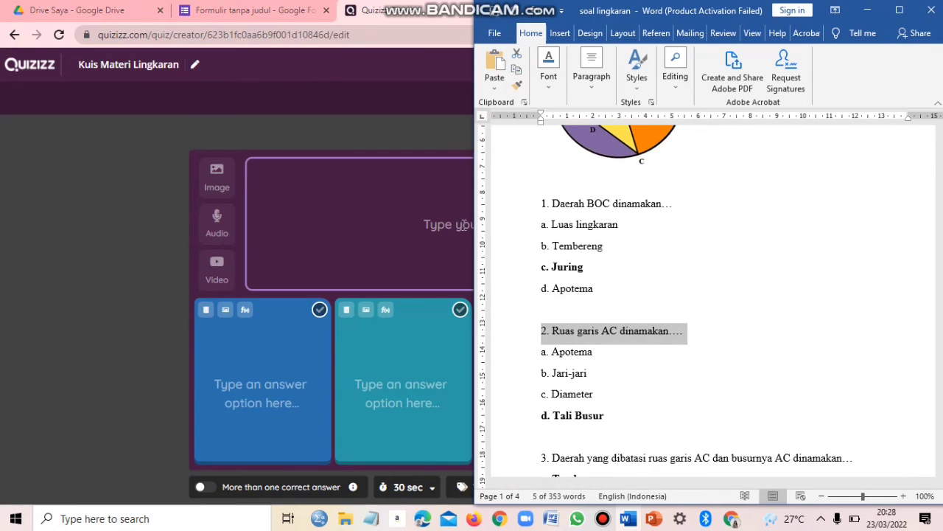
{"action": "left_click", "coordinate": [463, 224]}
{"action": "key", "text": "ctrl+v"}
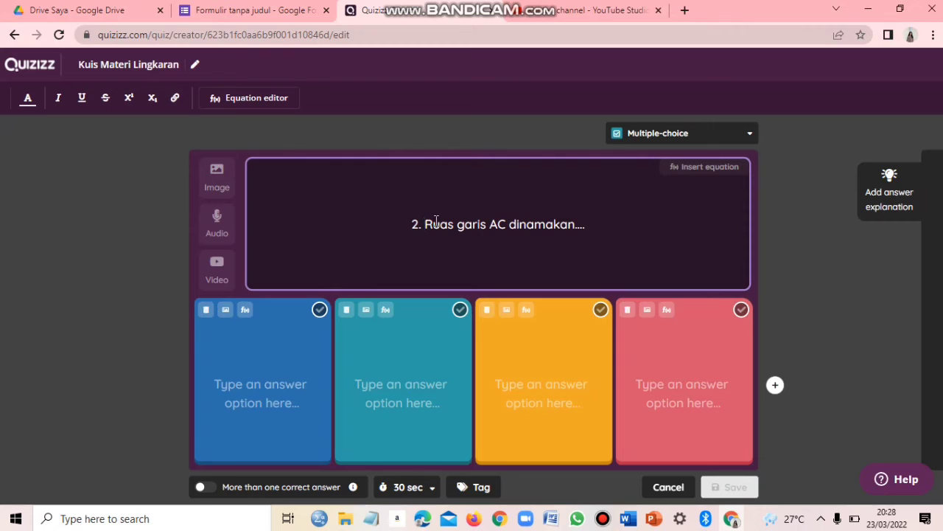
- Insert "Berdasarkan gambar pada soal no.1," before "Ruas garis AC" in the text of question 2
{"action": "type", "text": "Berdas"}
{"action": "type", "text": "a"}
{"action": "type", "text": "rkan "}
{"action": "type", "text": "gambar pada "}
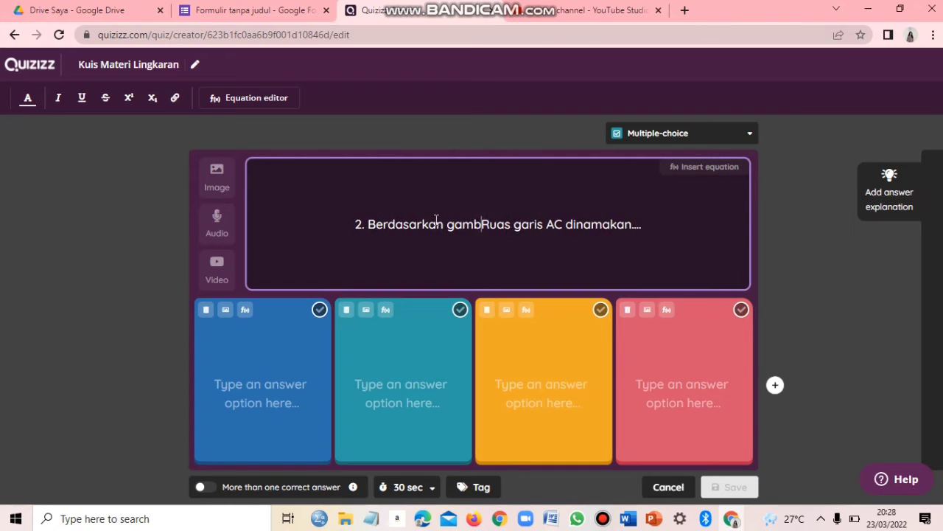
{"action": "type", "text": "soal no."}
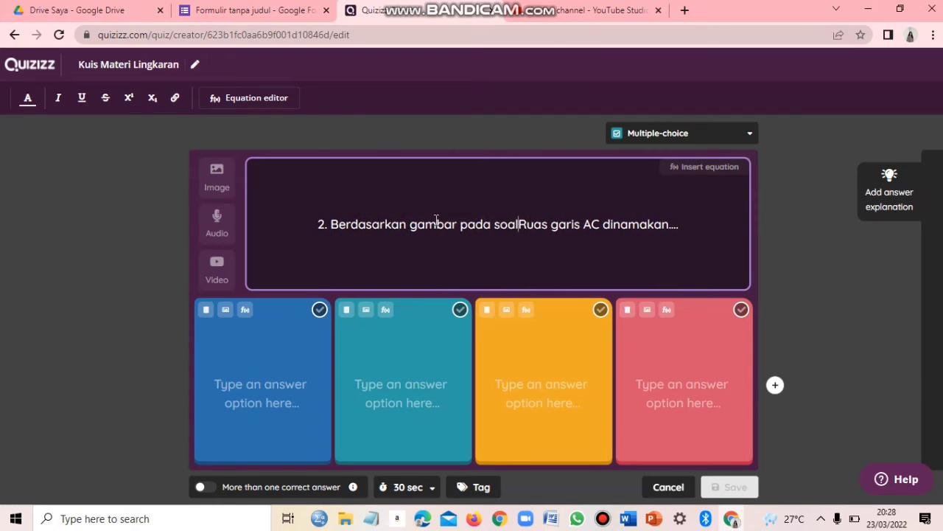
{"action": "key", "text": "BackSpace"}
{"action": "type", "text": "1"}
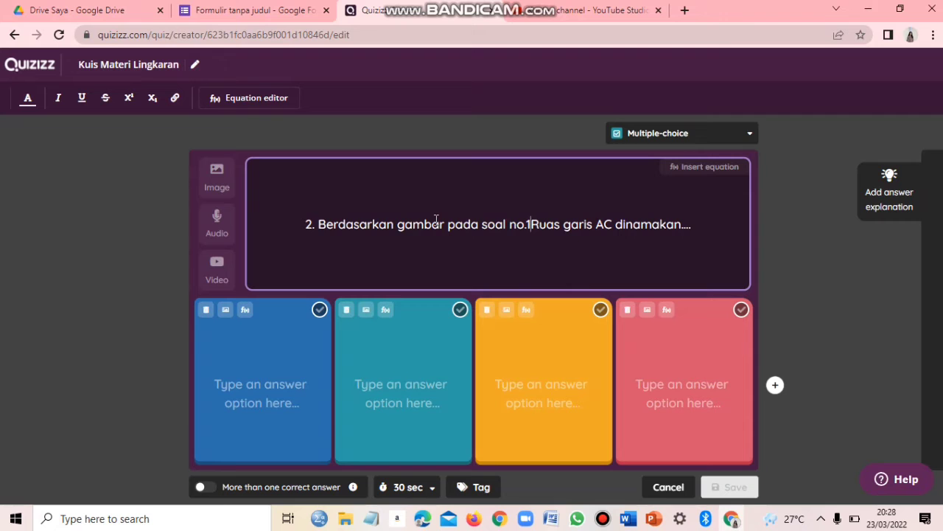
{"action": "type", "text": ","}
- Copy "a. Apotema" from the Word document into the first answer option of question 2
{"action": "left_click", "coordinate": [245, 344]}
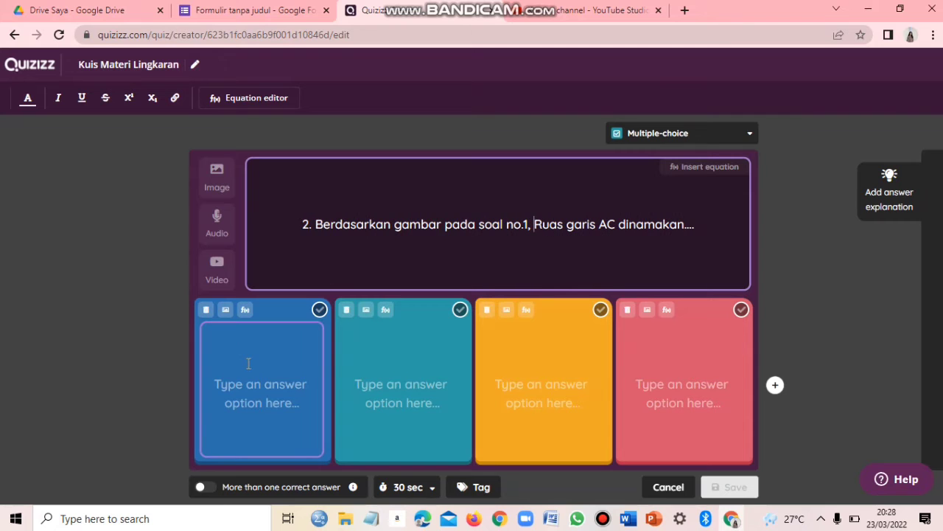
{"action": "left_click", "coordinate": [628, 519]}
{"action": "left_click_drag", "start_coordinate": [541, 351], "coordinate": [604, 352]}
{"action": "key", "text": "ctrl+c"}
{"action": "left_click", "coordinate": [243, 384]}
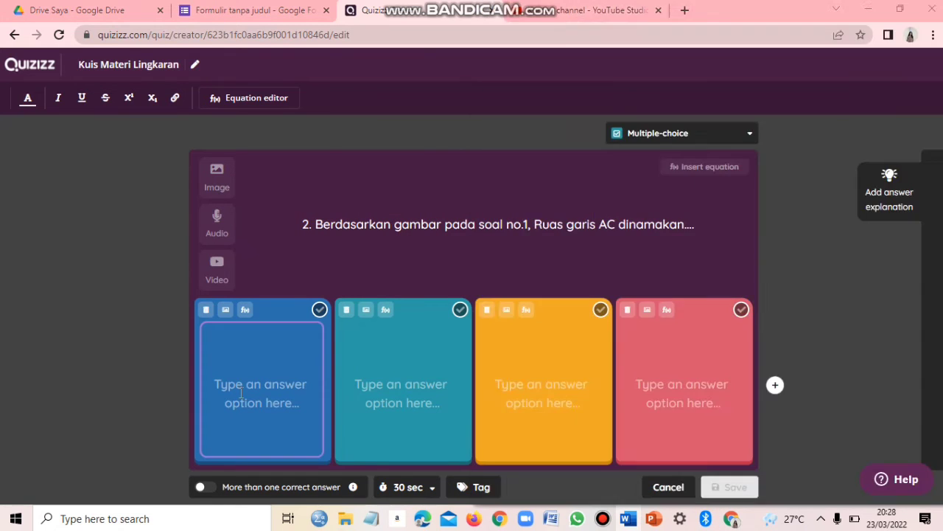
{"action": "key", "text": "ctrl+v"}
- Copy "b. Jari-jari" from the Word document into the second answer option of question 2
{"action": "left_click", "coordinate": [363, 395]}
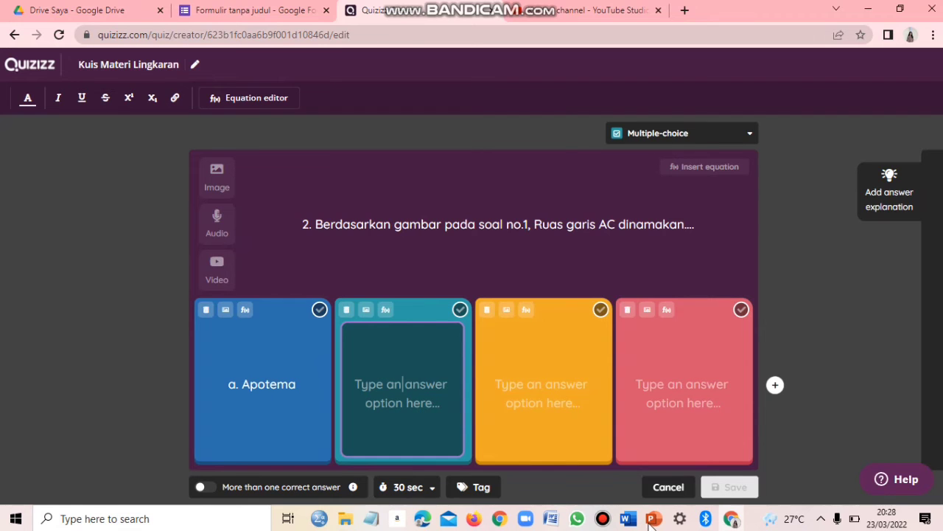
{"action": "key", "text": "alt+Tab"}
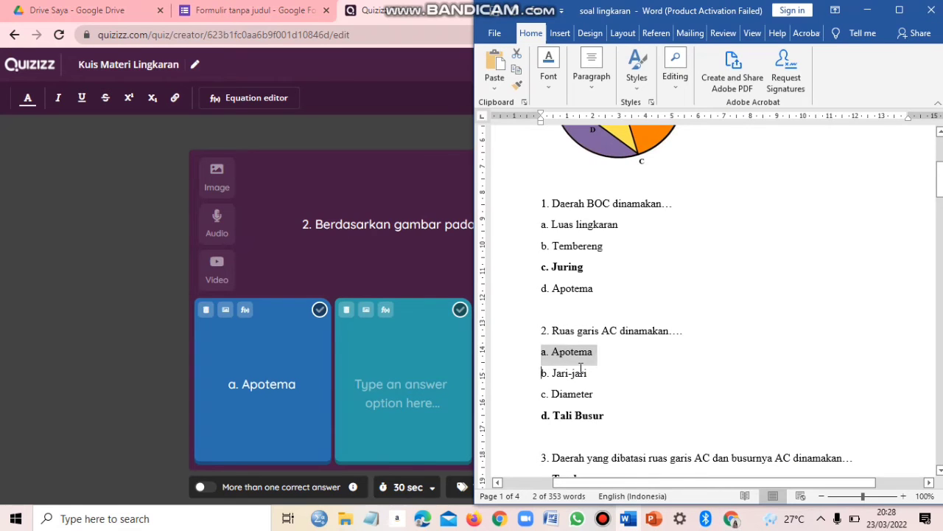
{"action": "left_click_drag", "start_coordinate": [542, 373], "coordinate": [588, 374]}
{"action": "key", "text": "ctrl+c"}
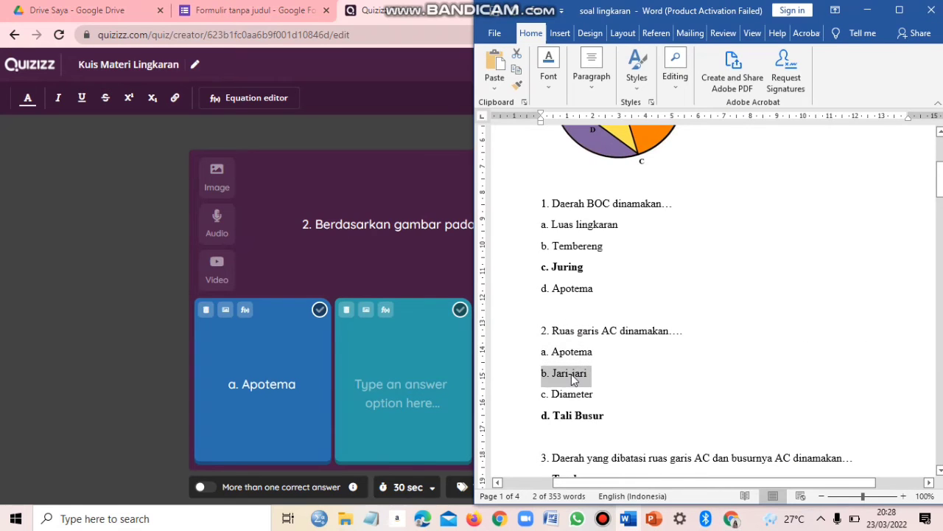
{"action": "left_click", "coordinate": [440, 391]}
{"action": "key", "text": "ctrl+v"}
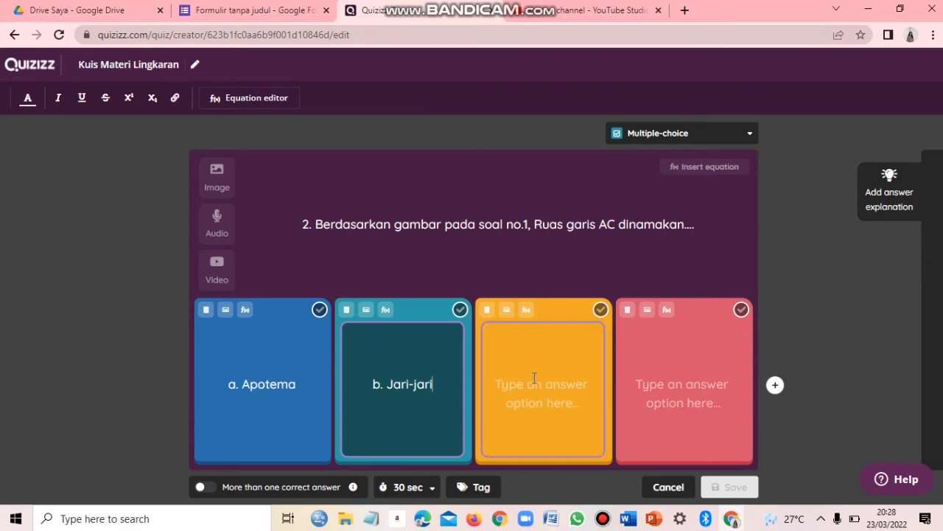
- Copy "c. Diameter" from the Word document into the third answer option of question 2
{"action": "left_click", "coordinate": [628, 518]}
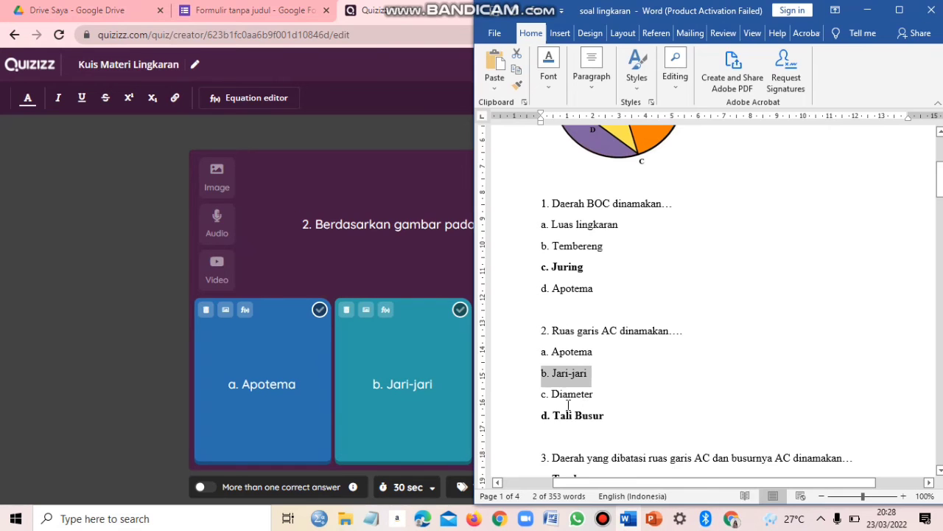
{"action": "left_click_drag", "start_coordinate": [545, 398], "coordinate": [588, 398]}
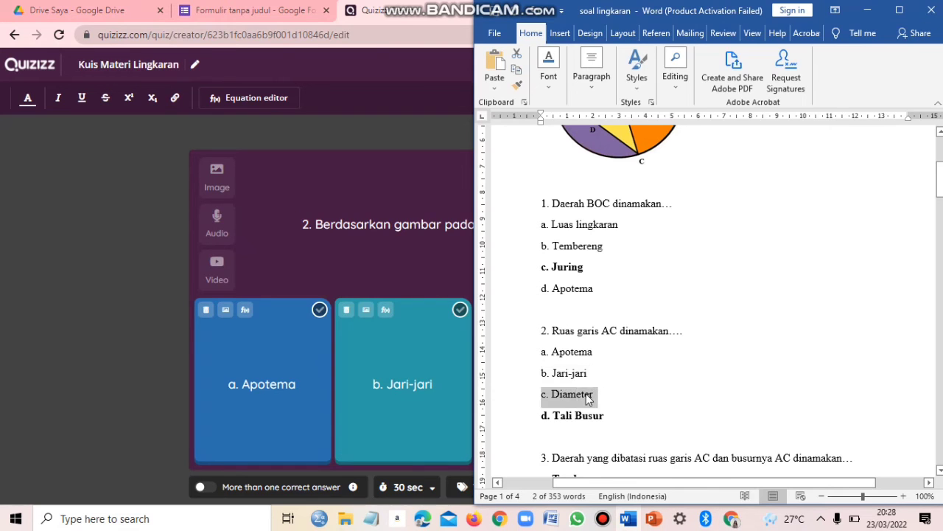
{"action": "left_click", "coordinate": [394, 376]}
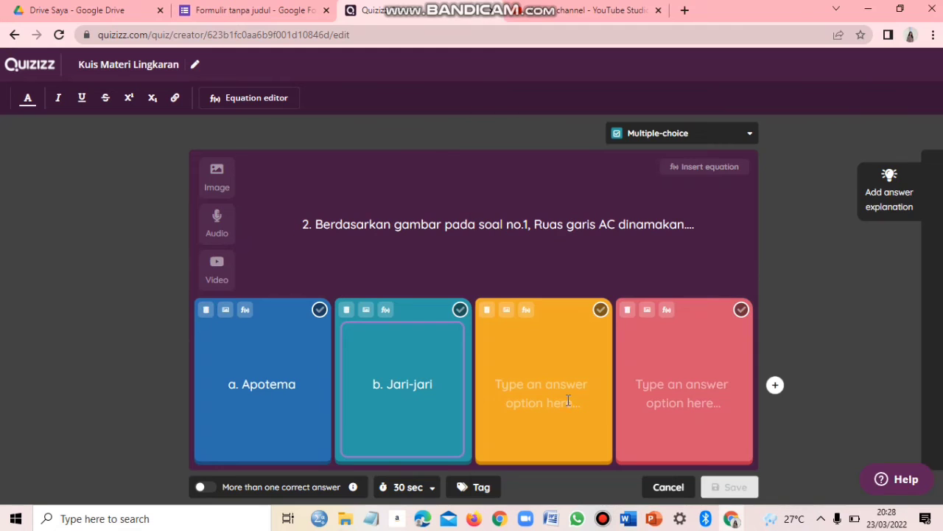
{"action": "left_click", "coordinate": [568, 400]}
{"action": "key", "text": "ctrl+v"}
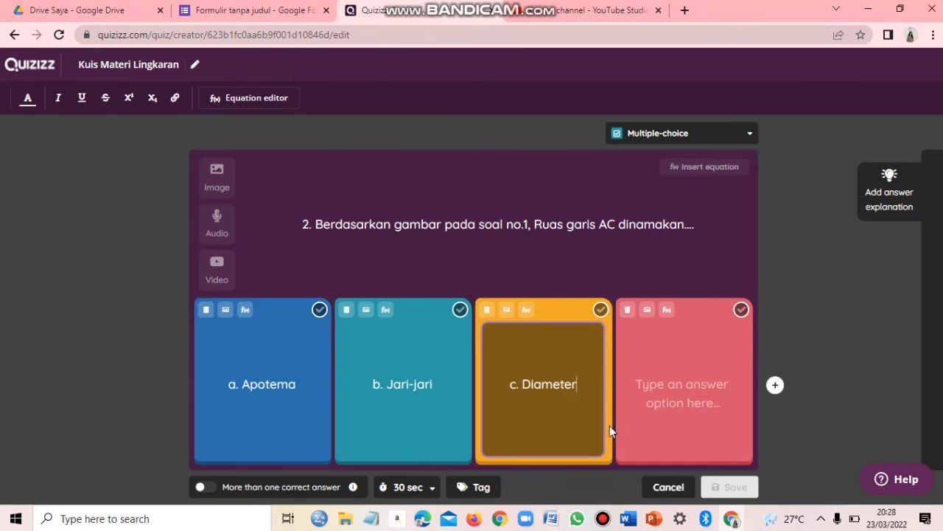
- Copy "d. Tali Busur" from the Word document into the fourth answer option of question 2
{"action": "left_click", "coordinate": [657, 407]}
{"action": "left_click", "coordinate": [628, 519]}
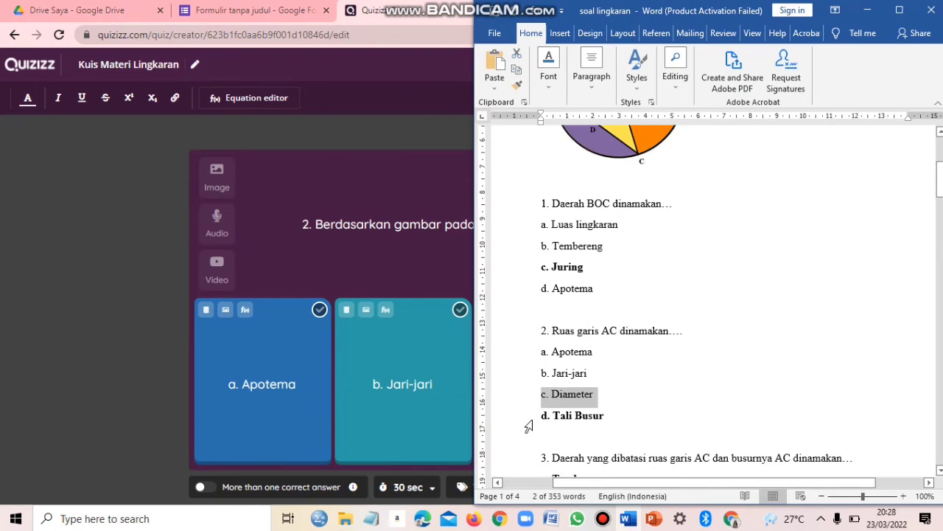
{"action": "left_click_drag", "start_coordinate": [543, 415], "coordinate": [606, 421]}
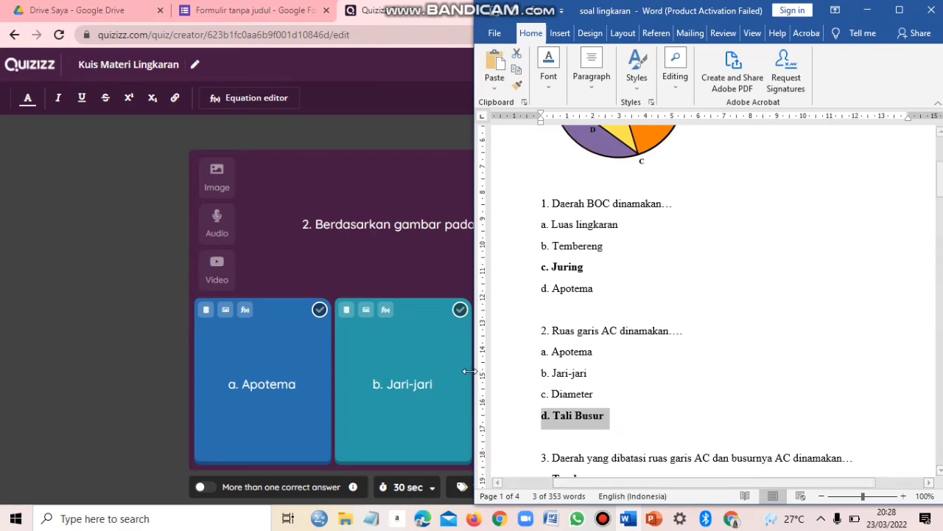
{"action": "key", "text": "alt+Tab"}
{"action": "left_click", "coordinate": [665, 369]}
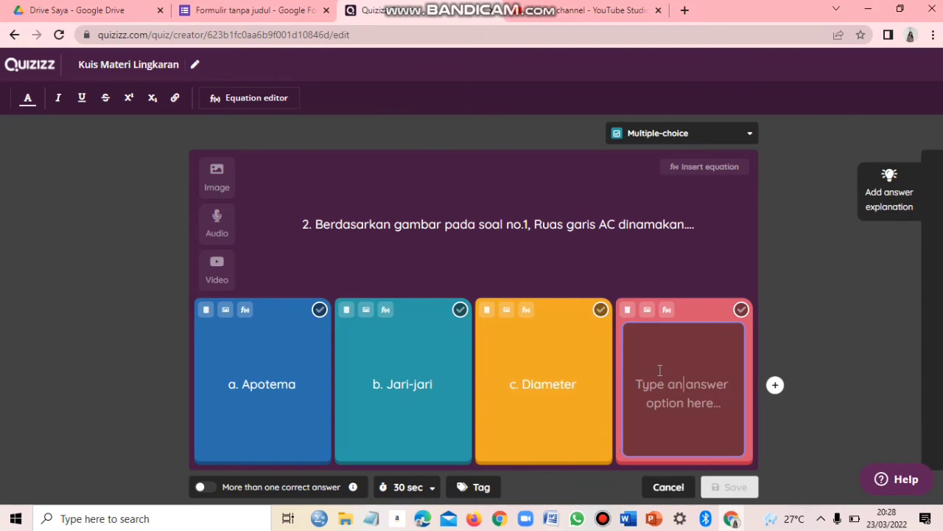
{"action": "key", "text": "ctrl+v"}
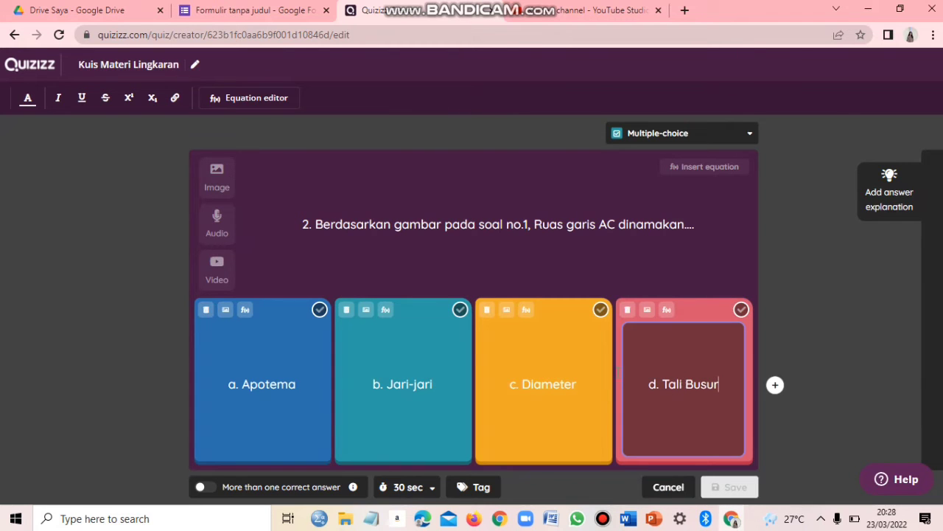
- Mark "d. Tali Busur" as the correct answer of question 2 and save the question
{"action": "left_click", "coordinate": [628, 519]}
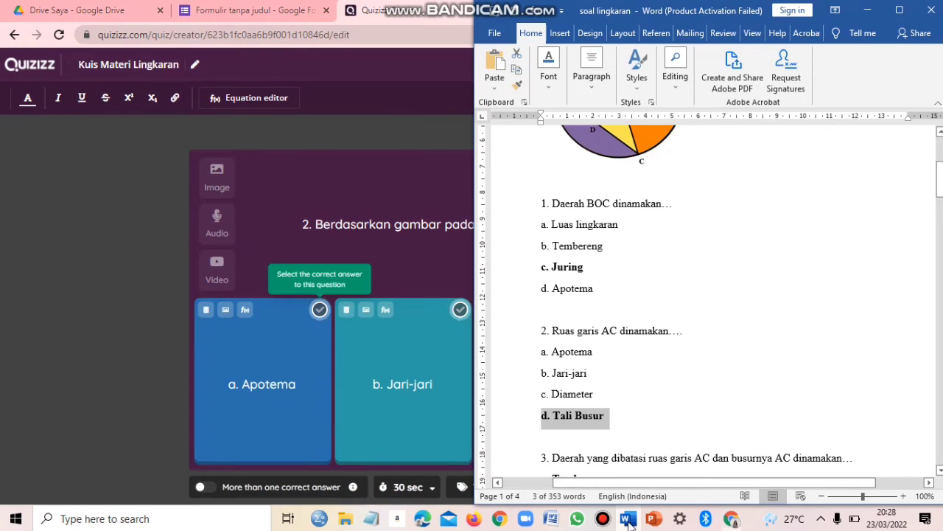
{"action": "left_click", "coordinate": [417, 370]}
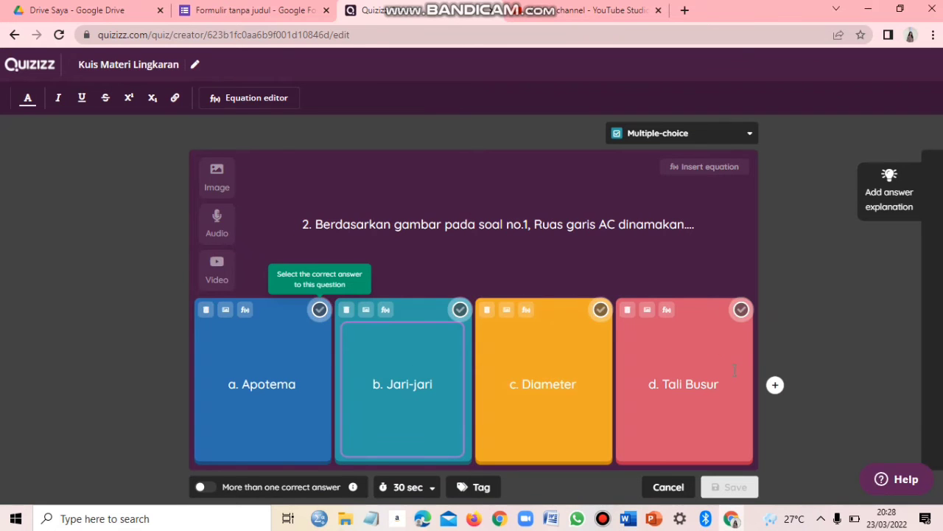
{"action": "left_click", "coordinate": [742, 310]}
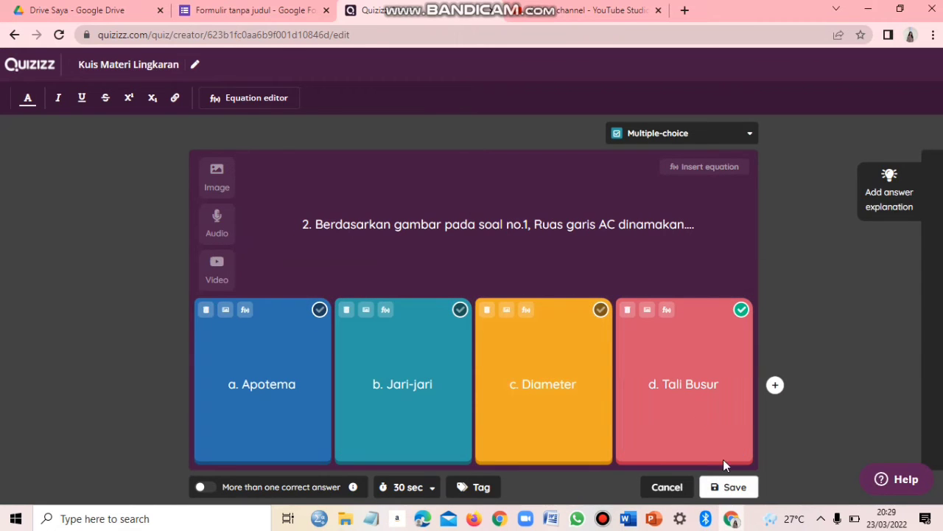
{"action": "left_click", "coordinate": [718, 489]}
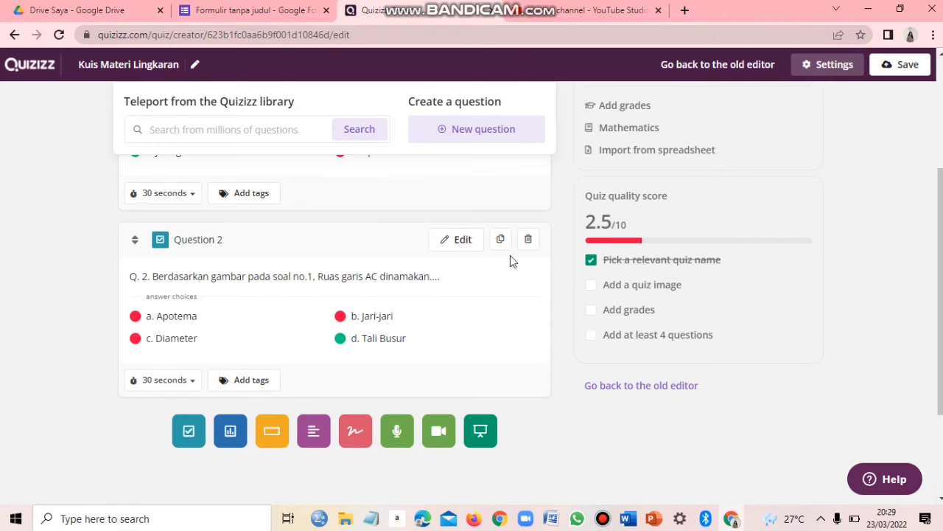
- Add a multiple-choice question with the text "3. Daerah yang dibatasi ruas garis AC dan busurnya AC dinamakan…" copied from the Word document
{"action": "left_click", "coordinate": [439, 132]}
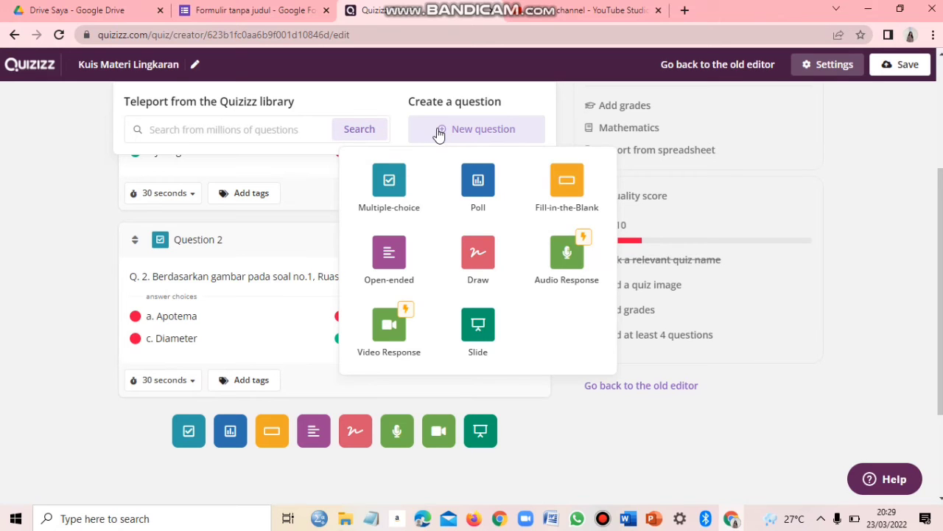
{"action": "left_click", "coordinate": [392, 184]}
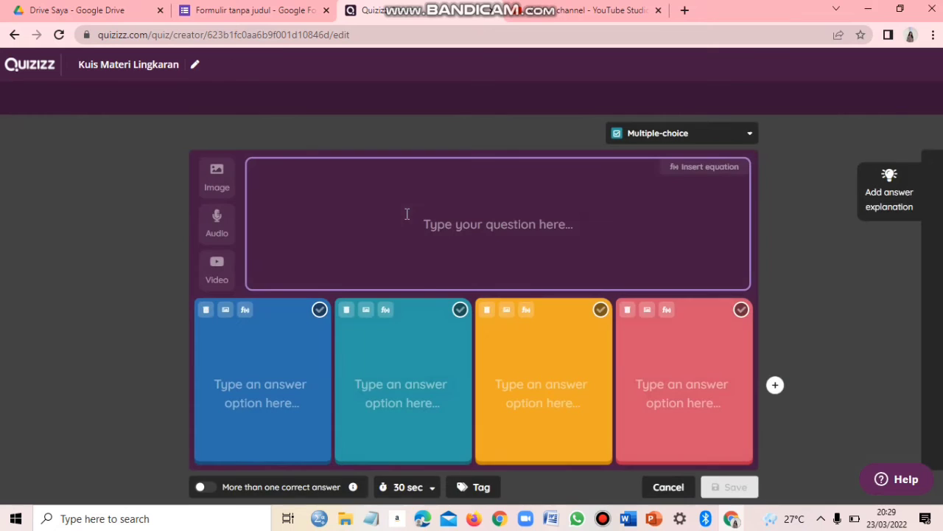
{"action": "left_click", "coordinate": [628, 518]}
{"action": "scroll", "coordinate": [524, 330], "scroll_direction": "down", "scroll_amount": 3}
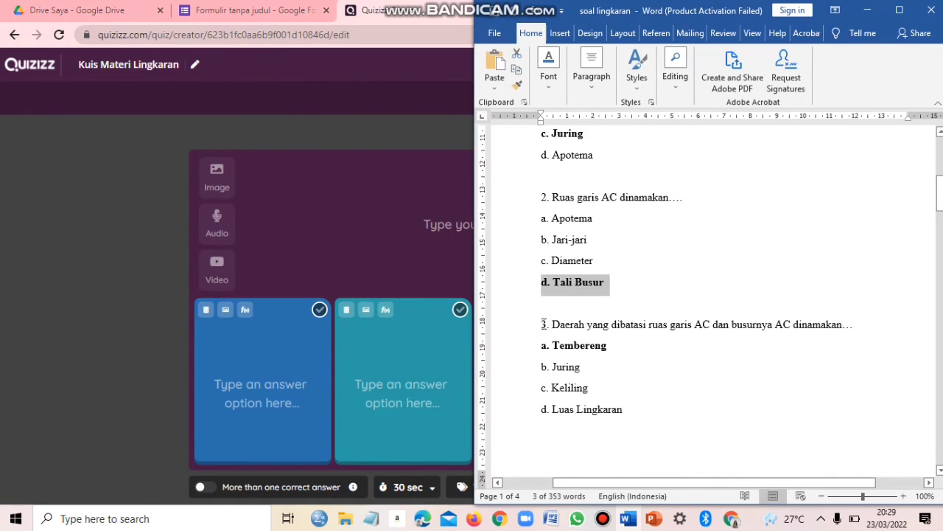
{"action": "left_click_drag", "start_coordinate": [543, 325], "coordinate": [857, 339]}
{"action": "left_click", "coordinate": [594, 317]}
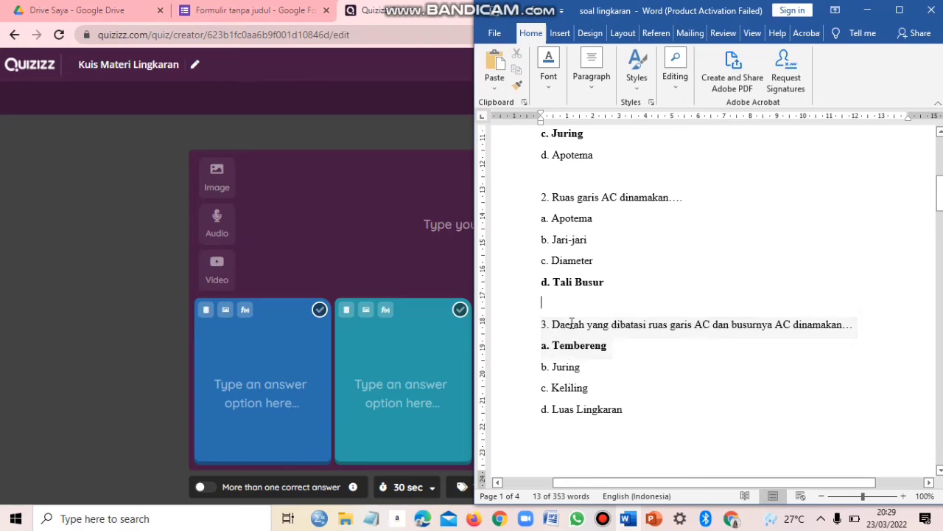
{"action": "left_click_drag", "start_coordinate": [543, 323], "coordinate": [880, 330]}
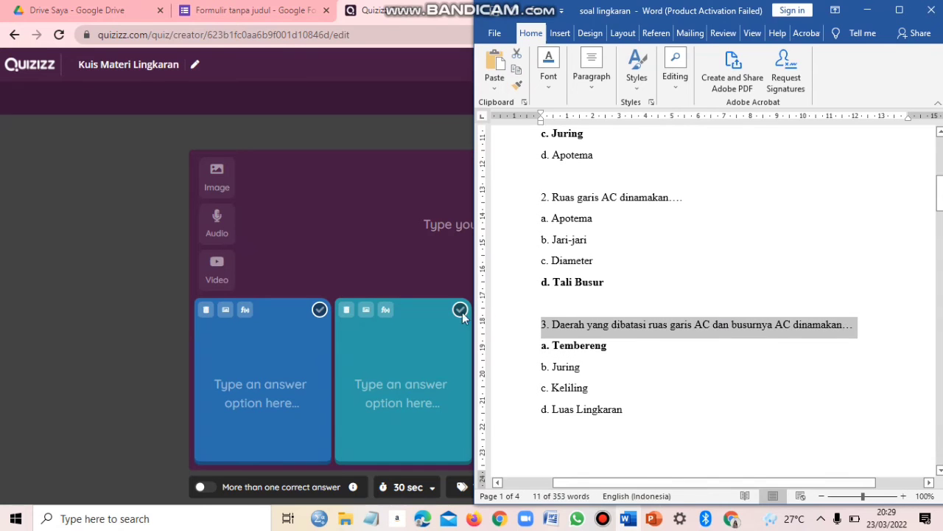
{"action": "left_click", "coordinate": [443, 218]}
{"action": "type", "text": "3. Daerah yang dibatasi ruas garis AC dan busurnya AC dinamakan..."}
- Copy "a. Tembereng" from the Word document into the first answer option of question 3
{"action": "left_click", "coordinate": [243, 372]}
{"action": "left_click", "coordinate": [636, 510]}
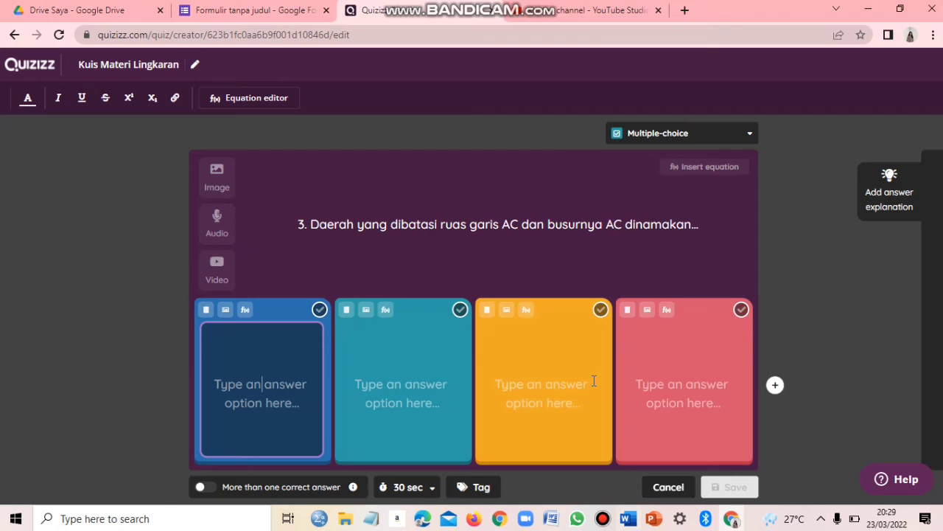
{"action": "left_click_drag", "start_coordinate": [540, 344], "coordinate": [614, 348]}
{"action": "key", "text": "ctrl+c"}
{"action": "left_click", "coordinate": [270, 363]}
{"action": "key", "text": "ctrl+v"}
- Copy "b. Juring" from the Word document into the second answer option of question 3
{"action": "key", "text": "Tab"}
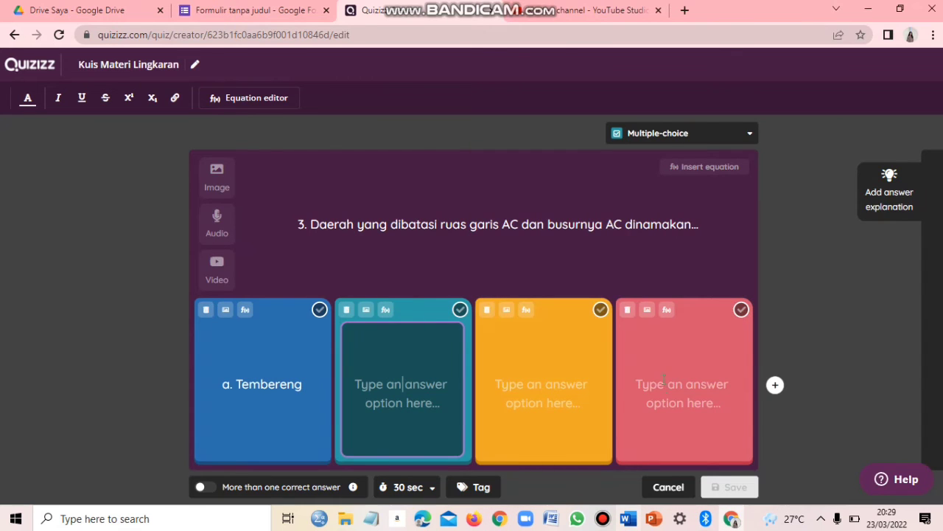
{"action": "left_click", "coordinate": [628, 520]}
{"action": "triple_click", "coordinate": [569, 367]}
{"action": "key", "text": "ctrl+c"}
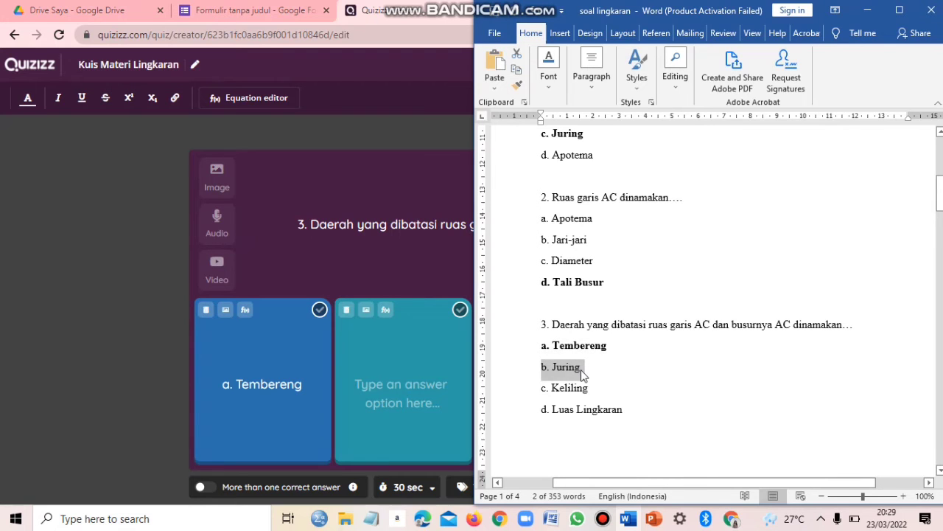
{"action": "left_click", "coordinate": [438, 347]}
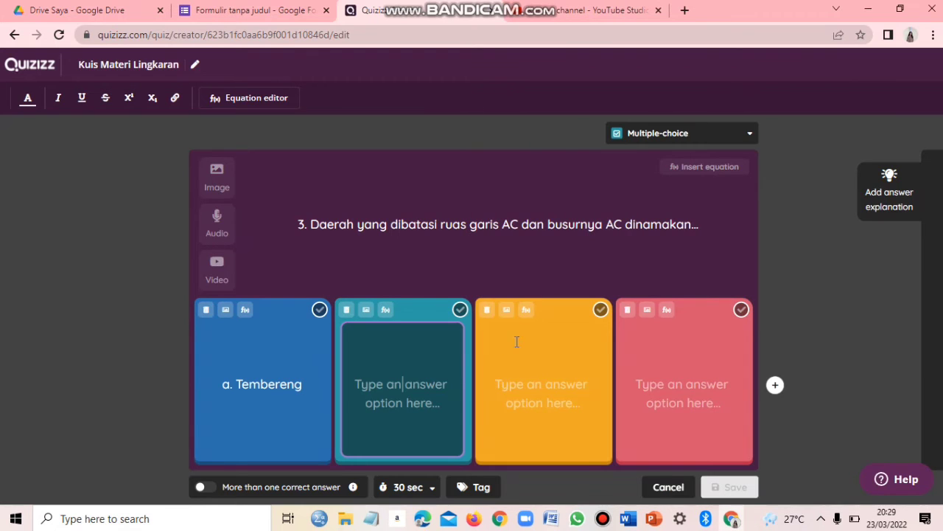
{"action": "key", "text": "ctrl+v"}
- Copy "c. Keliling" from the Word document into the third answer option of question 3
{"action": "key", "text": "Tab"}
{"action": "left_click", "coordinate": [628, 518]}
{"action": "triple_click", "coordinate": [540, 388]}
{"action": "key", "text": "ctrl+c"}
{"action": "left_click", "coordinate": [472, 371]}
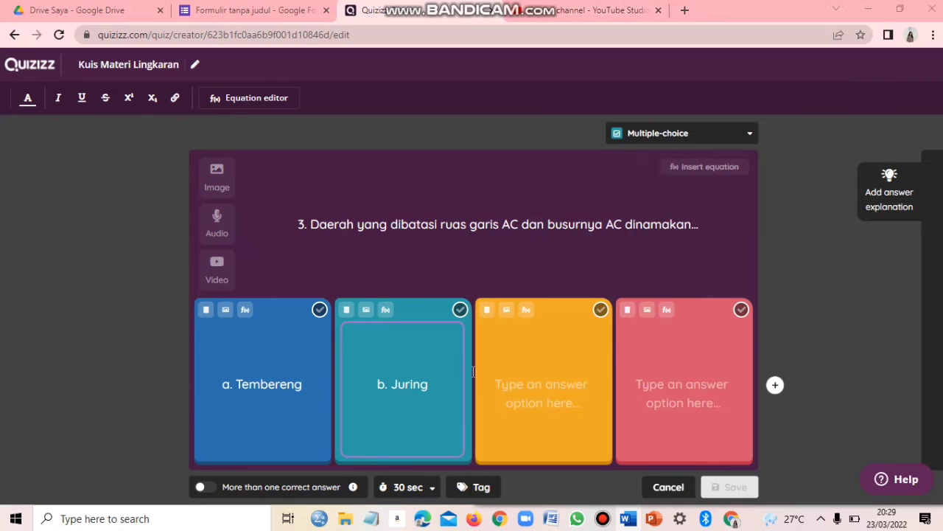
{"action": "left_click", "coordinate": [505, 386]}
{"action": "key", "text": "ctrl+v"}
- Copy "d. Luas Lingkaran" from the Word document into the fourth answer option of question 3
{"action": "key", "text": "Tab"}
{"action": "left_click", "coordinate": [628, 518]}
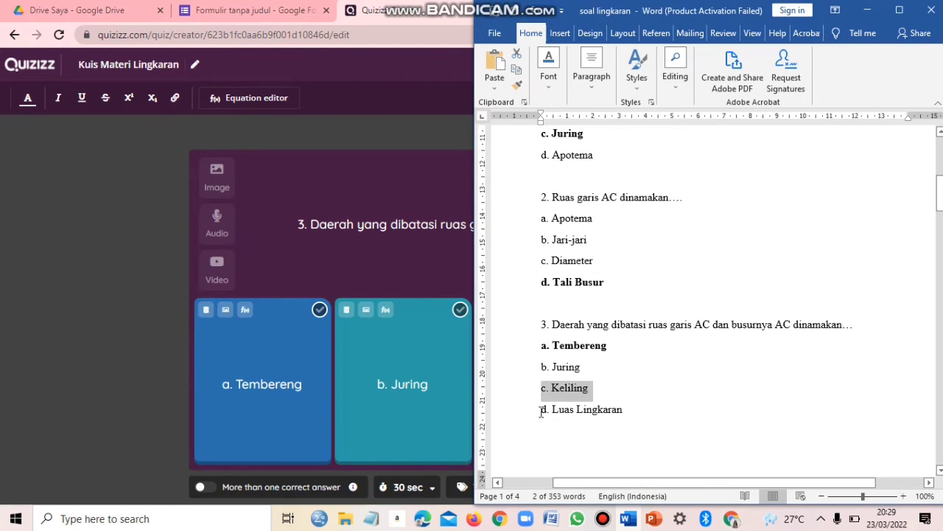
{"action": "left_click_drag", "start_coordinate": [540, 412], "coordinate": [634, 411]}
{"action": "key", "text": "ctrl+c"}
{"action": "left_click", "coordinate": [413, 375]}
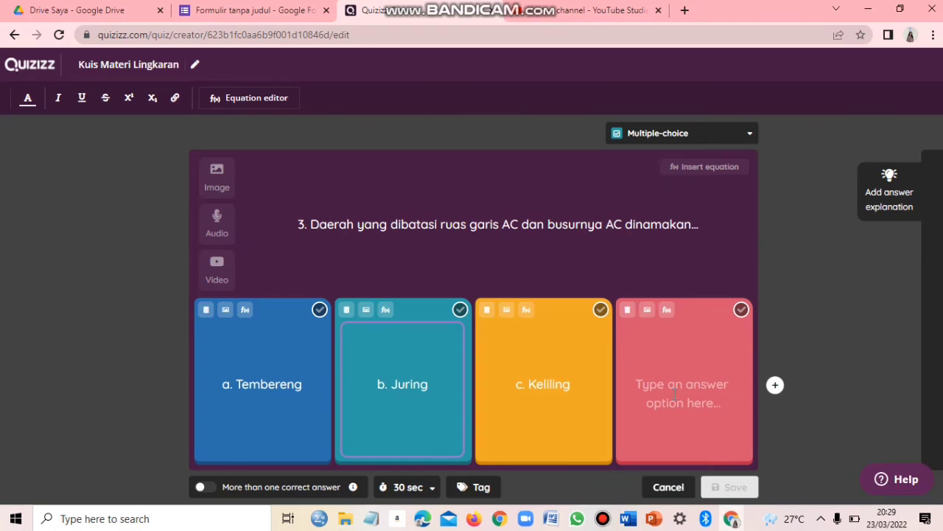
{"action": "left_click", "coordinate": [675, 393]}
{"action": "key", "text": "ctrl+v"}
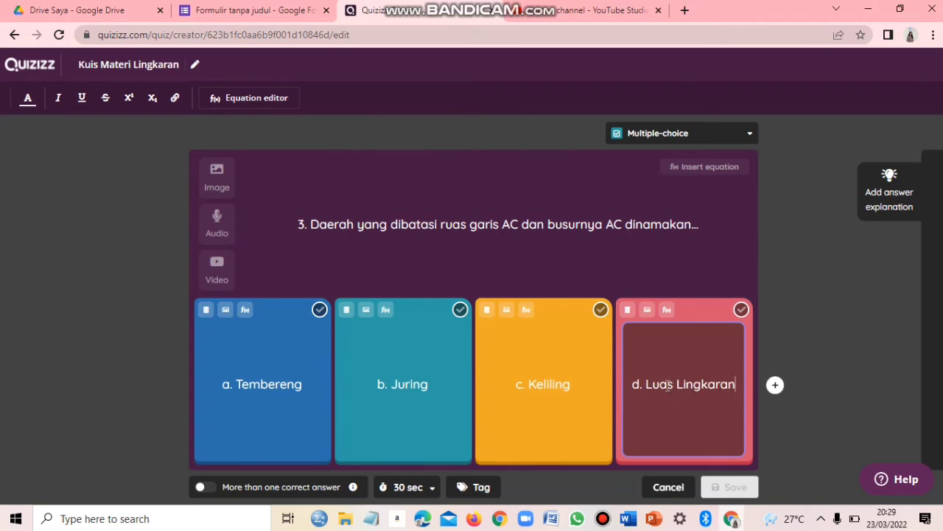
- Mark "a. Tembereng" as the correct answer of question 3 and save the question
{"action": "left_click", "coordinate": [634, 520]}
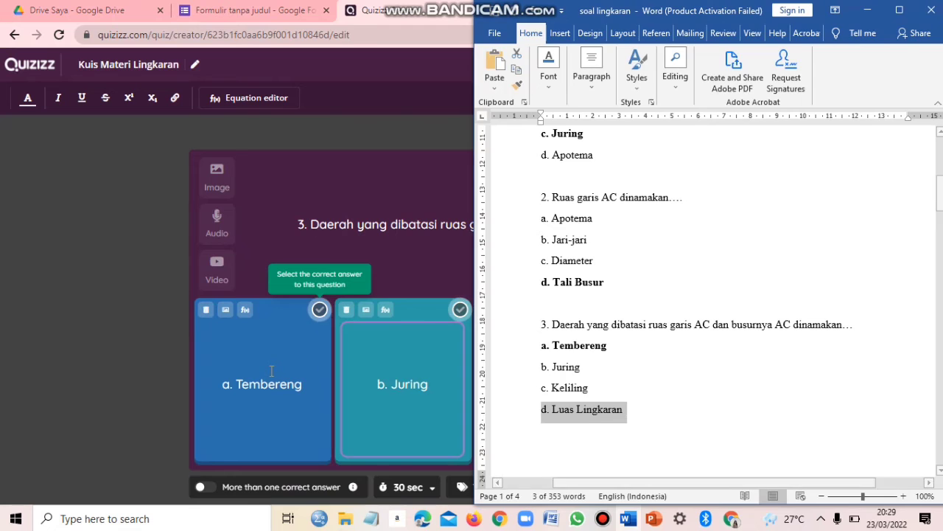
{"action": "left_click", "coordinate": [319, 311]}
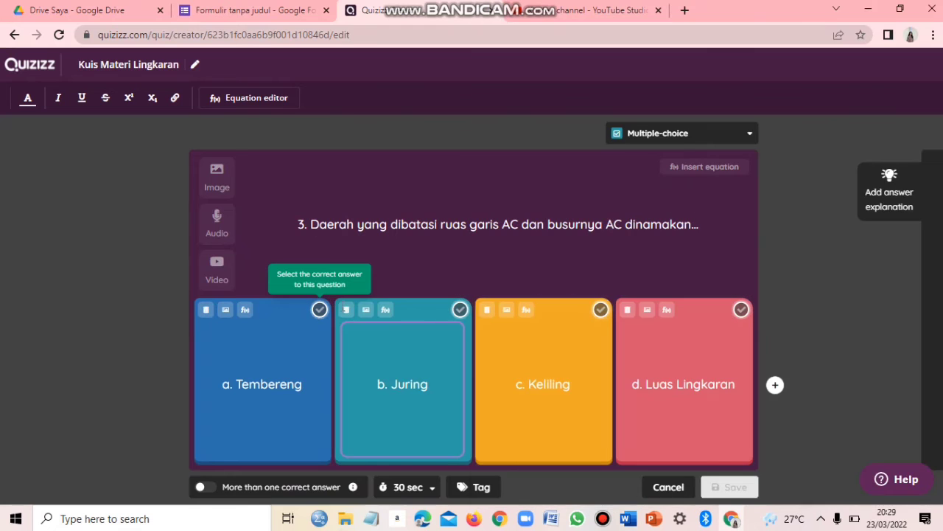
{"action": "left_click", "coordinate": [320, 310]}
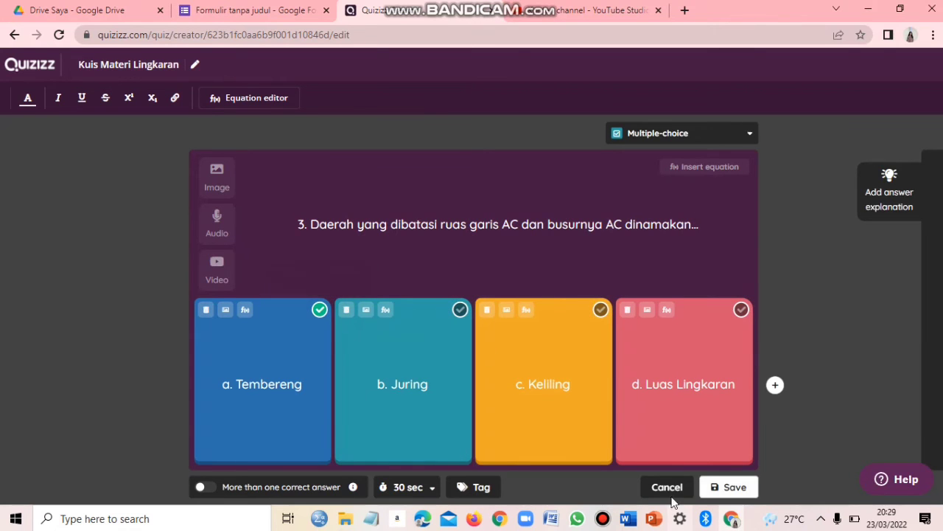
{"action": "left_click", "coordinate": [724, 488]}
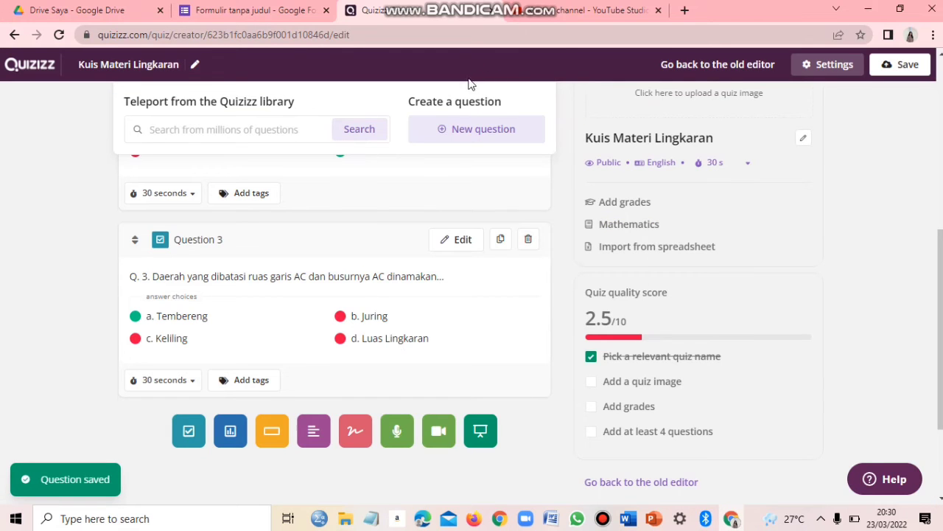
- Add a multiple-choice question and copy the full text of question 4, starting "Suatu hari siswa diminta", from the Word document into it
{"action": "left_click", "coordinate": [454, 131]}
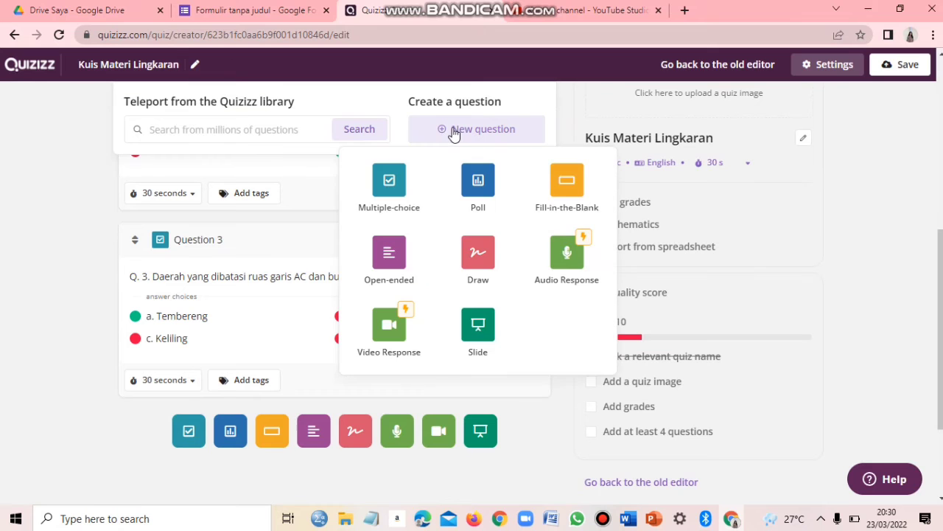
{"action": "left_click", "coordinate": [388, 184]}
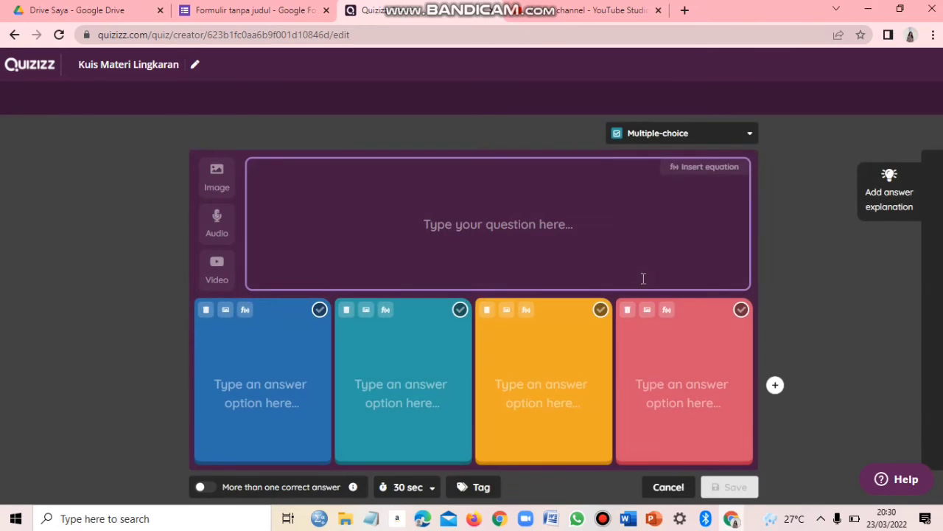
{"action": "left_click", "coordinate": [628, 518]}
{"action": "scroll", "coordinate": [606, 322], "scroll_direction": "down", "scroll_amount": 4}
{"action": "scroll", "coordinate": [606, 322], "scroll_direction": "down", "scroll_amount": 5}
{"action": "left_click_drag", "start_coordinate": [538, 268], "coordinate": [625, 323]}
{"action": "key", "text": "ctrl+c"}
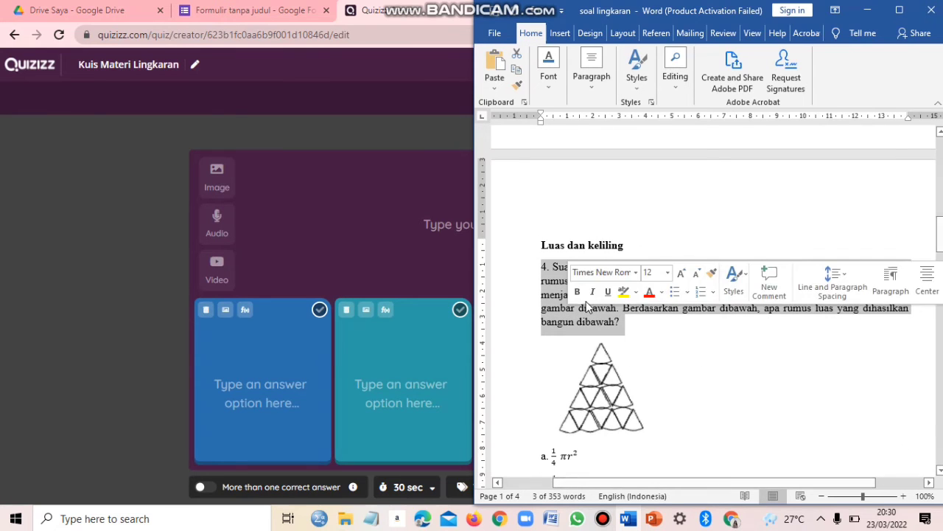
{"action": "left_click", "coordinate": [449, 217]}
{"action": "key", "text": "ctrl+v"}
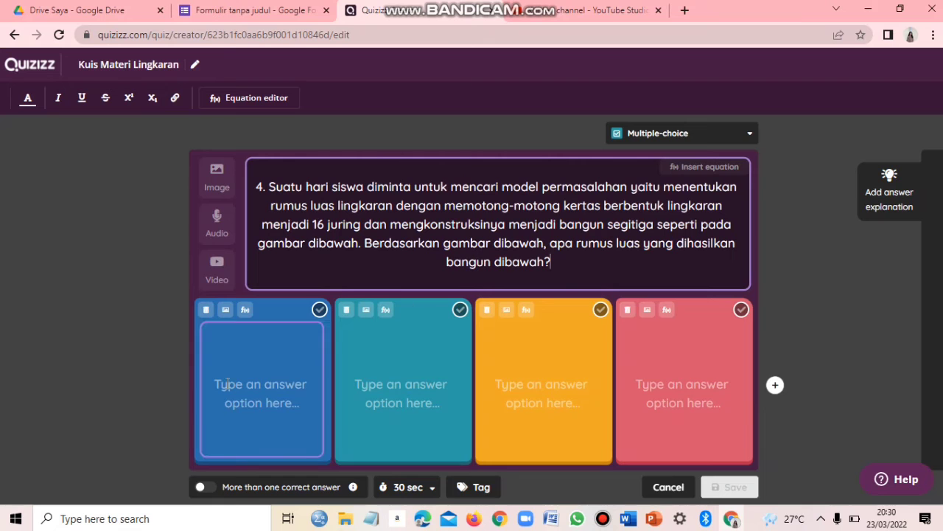
- Find answer a of question 4 in the Word document and enter its label "a." in the first answer option
{"action": "left_click", "coordinate": [627, 518]}
{"action": "scroll", "coordinate": [574, 390], "scroll_direction": "down", "scroll_amount": 3}
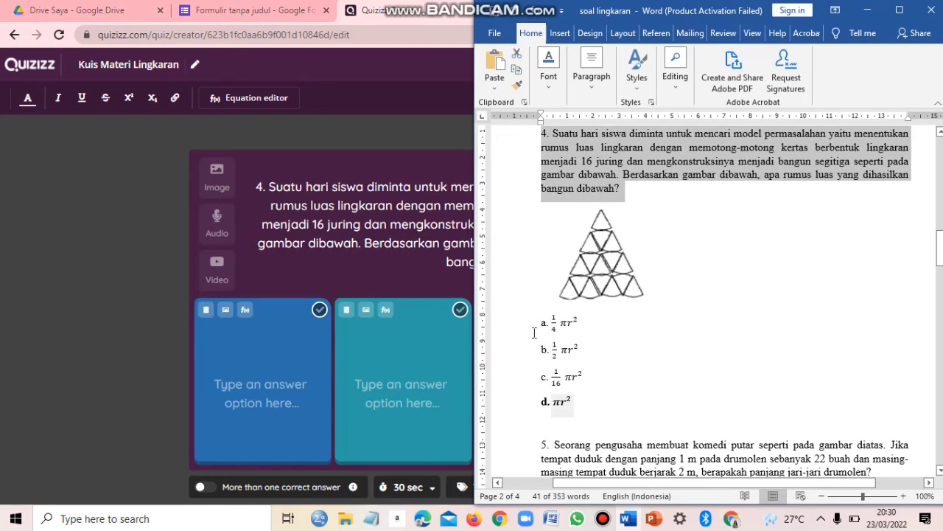
{"action": "triple_click", "coordinate": [573, 324]}
{"action": "left_click", "coordinate": [256, 357]}
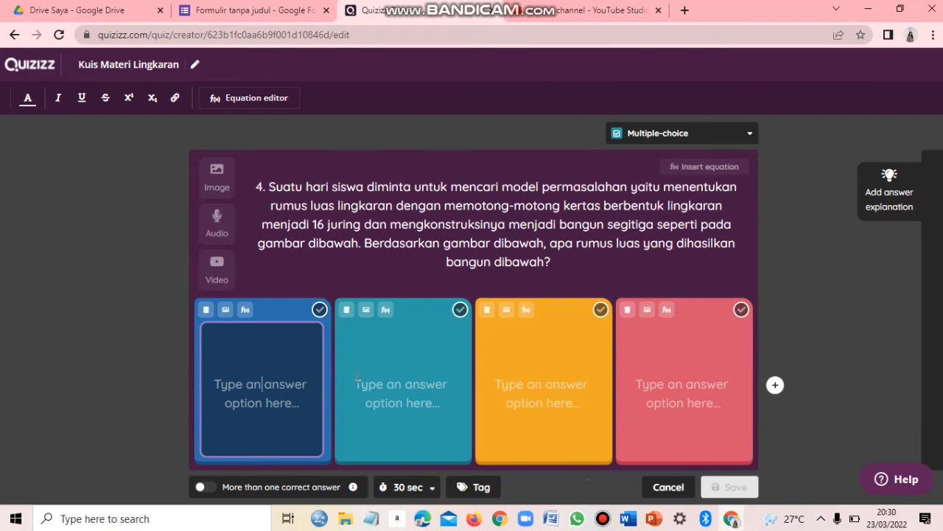
{"action": "type", "text": "a."}
- Copy answer b of question 4 from the Word document and paste it into the second answer option
{"action": "key", "text": "alt+Tab"}
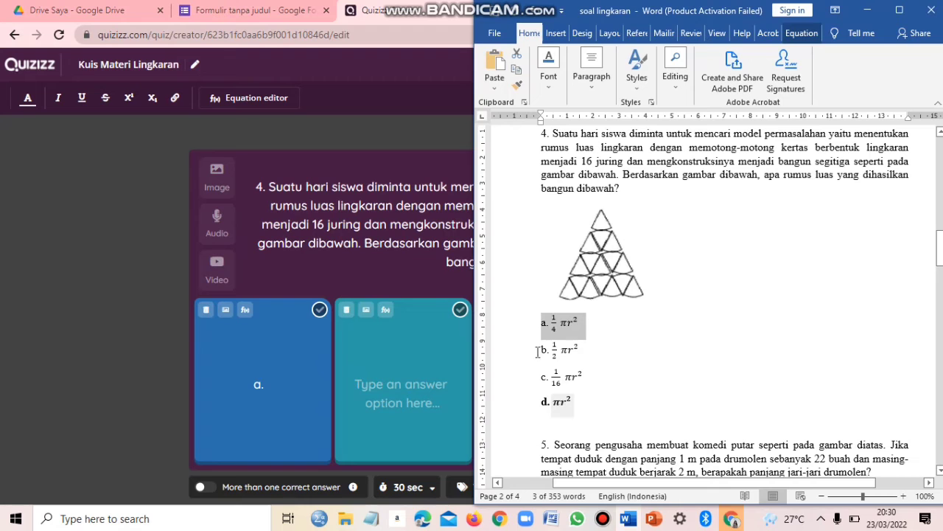
{"action": "left_click_drag", "start_coordinate": [542, 349], "coordinate": [572, 357]}
{"action": "key", "text": "ctrl+c"}
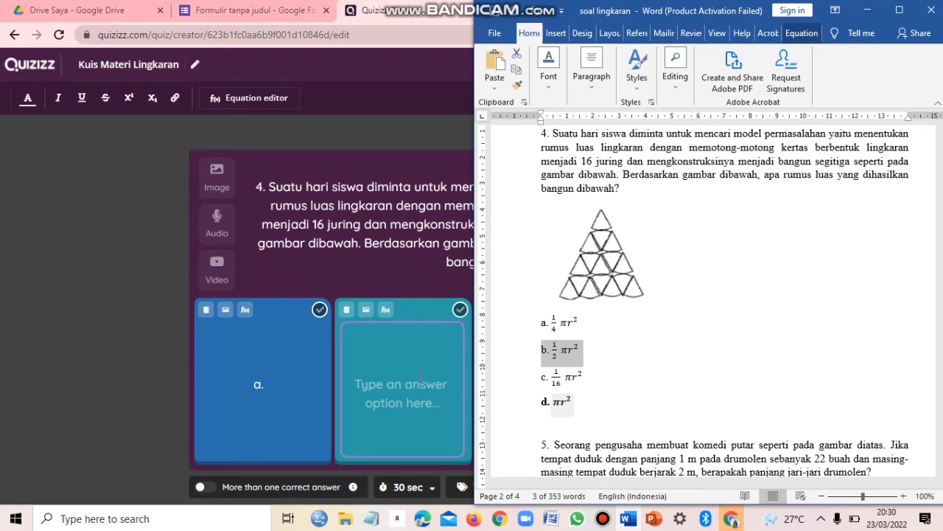
{"action": "left_click", "coordinate": [420, 376]}
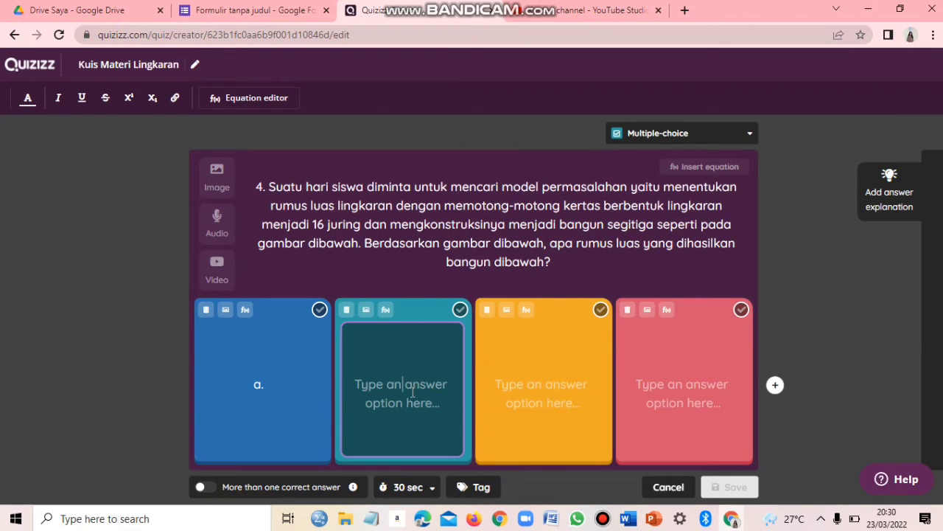
{"action": "key", "text": "ctrl+v"}
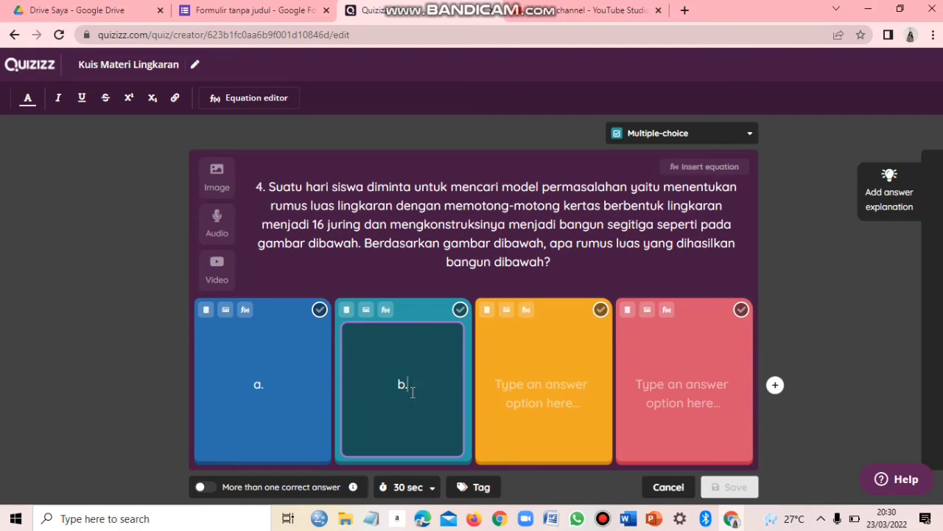
- Check answer a of question 4 in the Word document and complete the first answer option as "a. 1/4 phi r^2"
{"action": "left_click", "coordinate": [279, 382]}
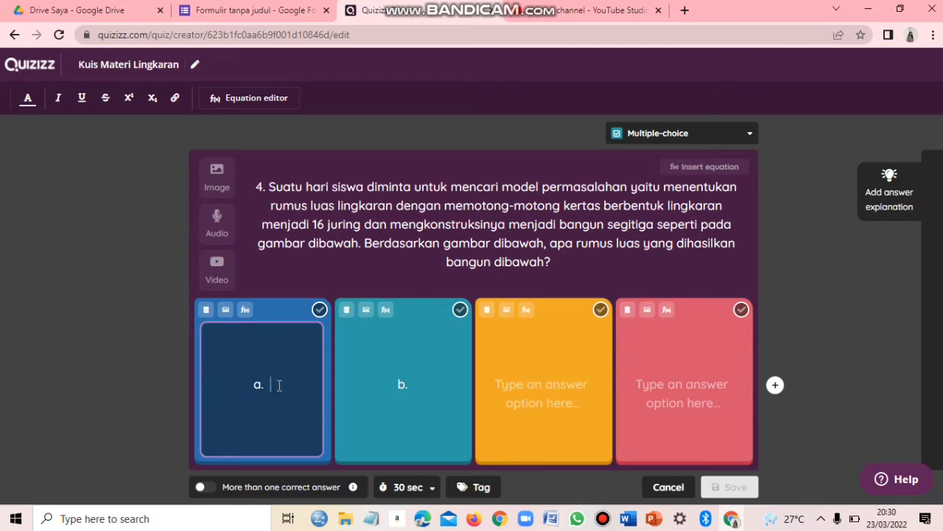
{"action": "left_click", "coordinate": [628, 518]}
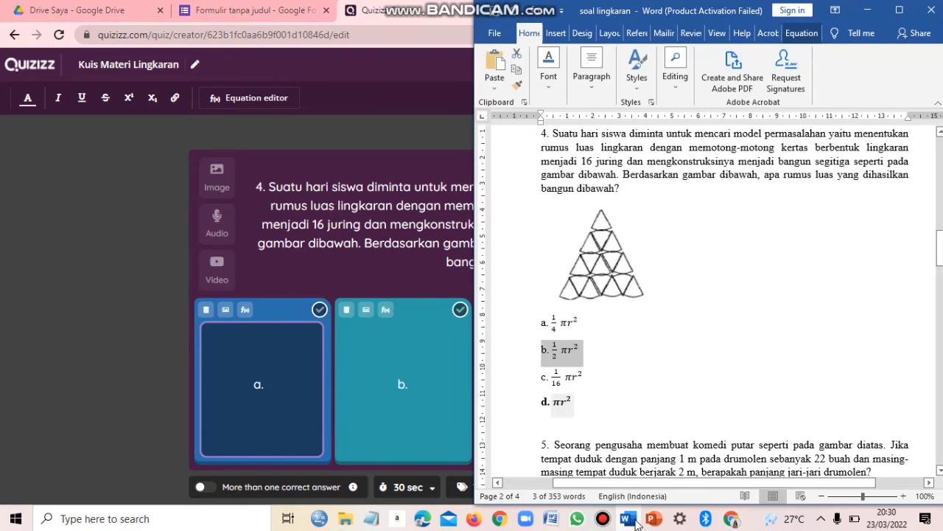
{"action": "left_click", "coordinate": [303, 387]}
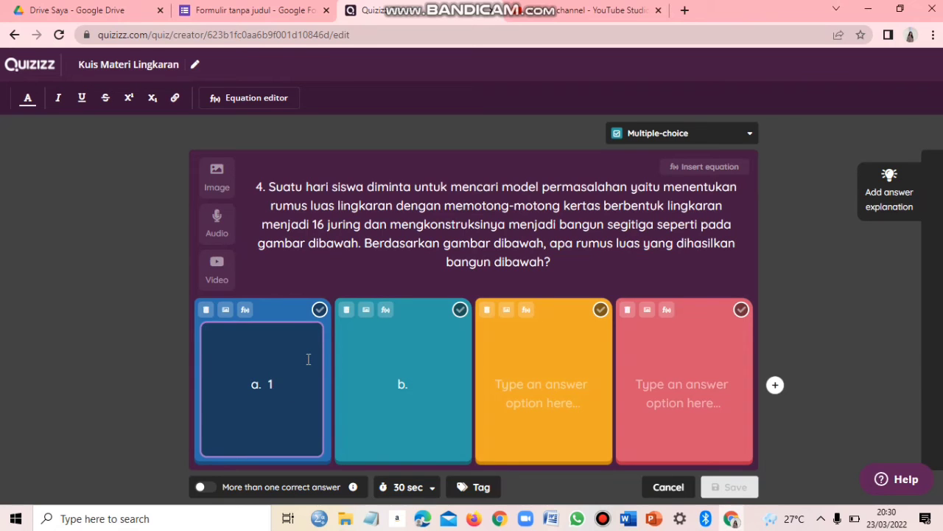
{"action": "type", "text": "1/4 phi r^2"}
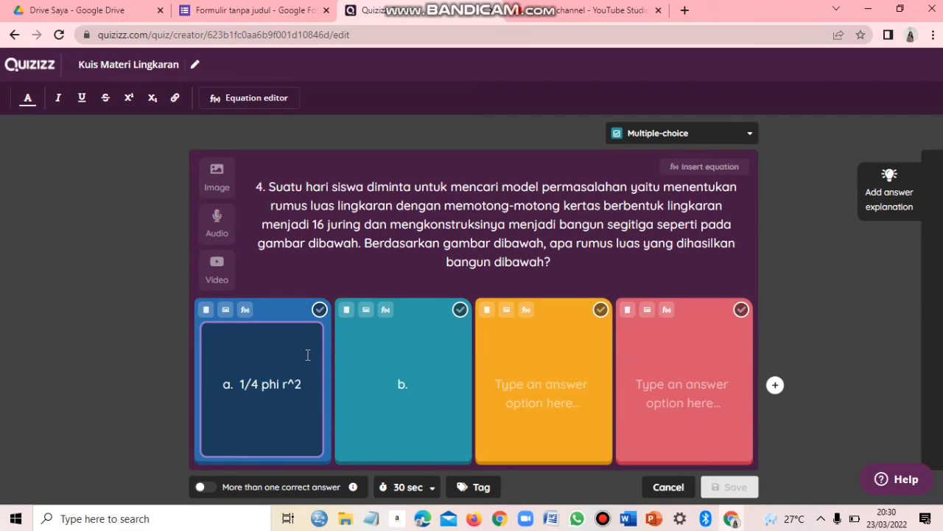
- Copy the formula from answer a into the second answer option and change it to read "b.1/2 phi r^2"
{"action": "left_click_drag", "start_coordinate": [240, 383], "coordinate": [311, 381]}
{"action": "key", "text": "ctrl+c"}
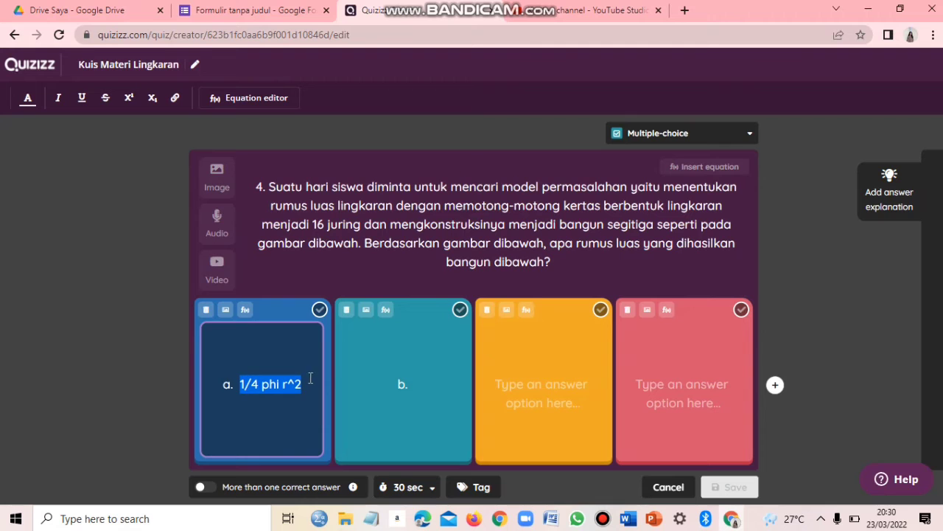
{"action": "left_click", "coordinate": [404, 384]}
{"action": "left_click", "coordinate": [628, 519]}
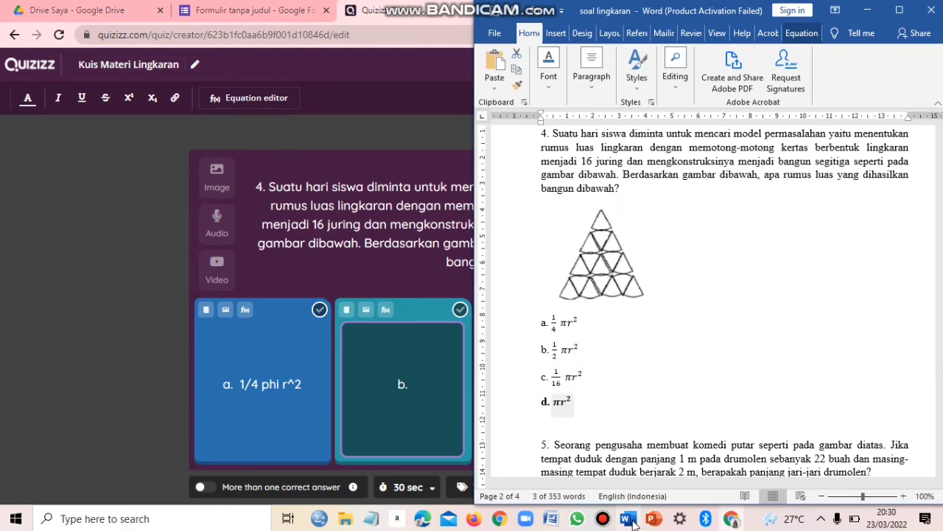
{"action": "left_click", "coordinate": [415, 383]}
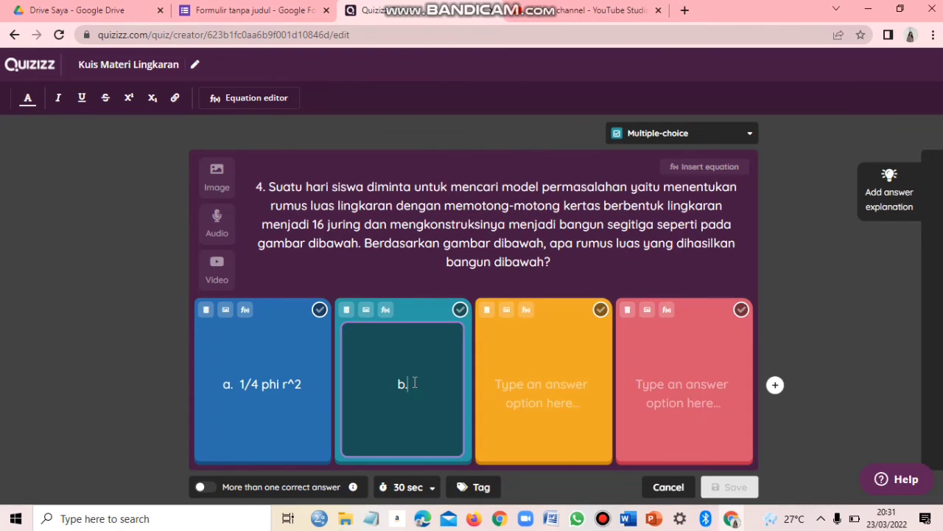
{"action": "key", "text": "ctrl+v"}
{"action": "key", "text": "BackSpace"}
{"action": "type", "text": "2"}
- Paste the copied formula into the third answer option and edit it to "c. 1/16 phi r^2", following the Word document
{"action": "left_click", "coordinate": [538, 386]}
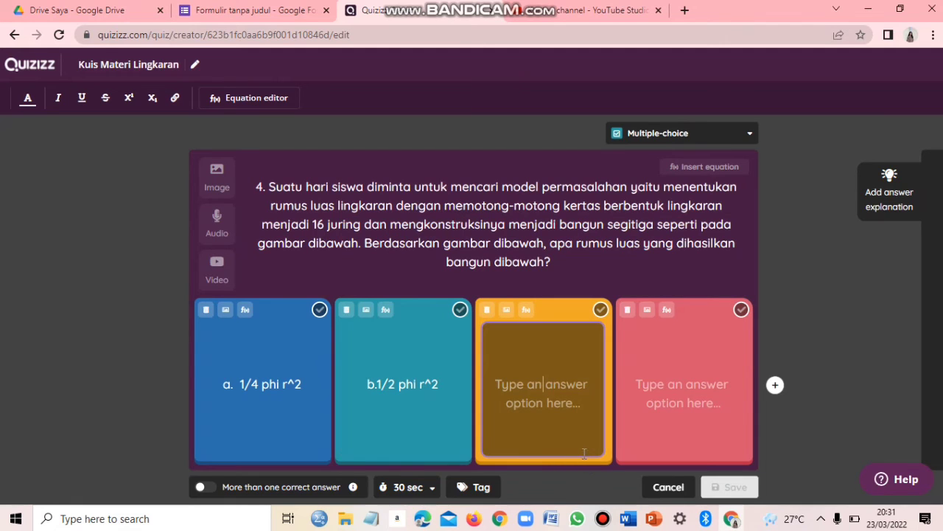
{"action": "key", "text": "ctrl+v"}
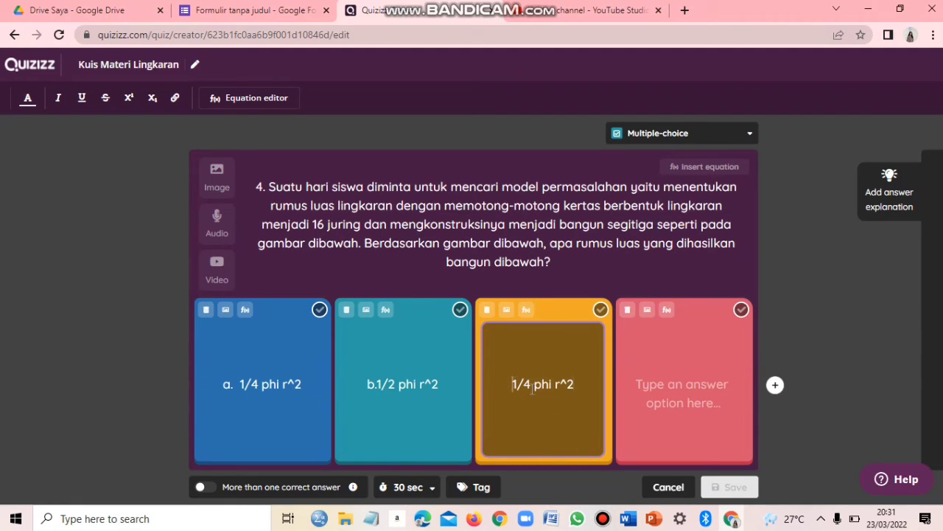
{"action": "type", "text": "c."}
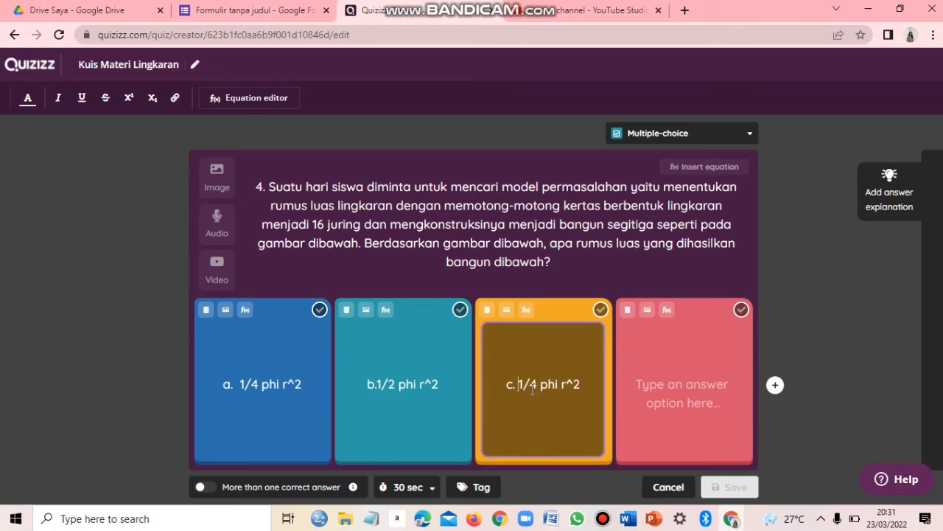
{"action": "left_click", "coordinate": [628, 520]}
{"action": "left_click", "coordinate": [628, 519]}
{"action": "left_click", "coordinate": [535, 388]}
{"action": "key", "text": "BackSpace"}
{"action": "type", "text": "16"}
- Paste the formula into the fourth answer option, edit it to "d. phi r^2", and mark it as the correct answer
{"action": "left_click", "coordinate": [669, 402]}
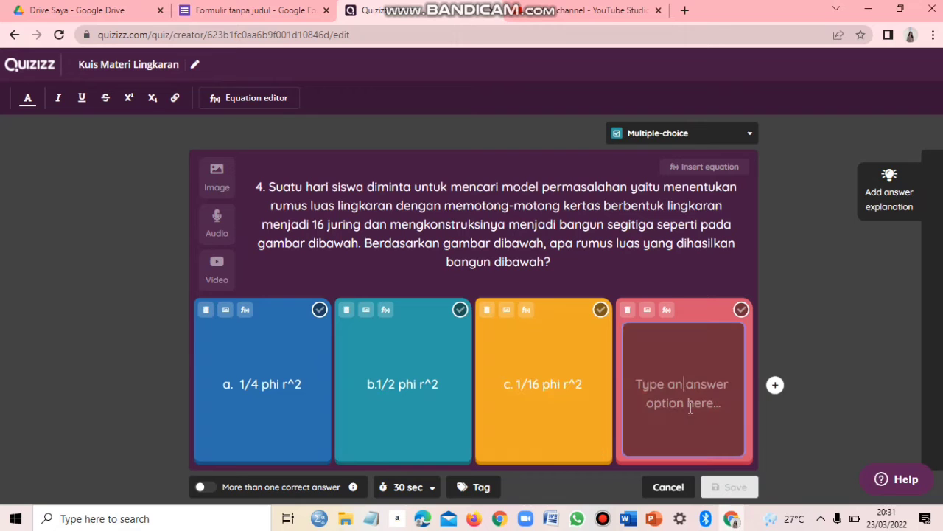
{"action": "key", "text": "ctrl+v"}
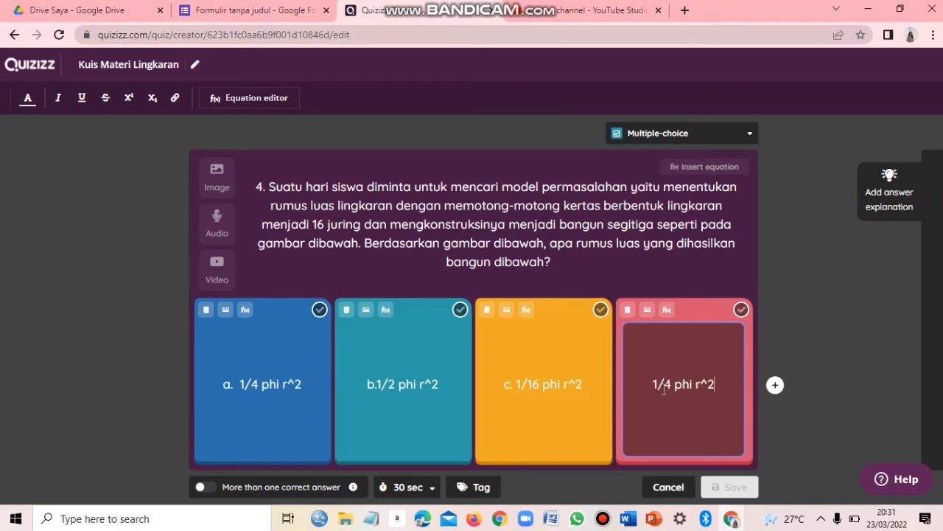
{"action": "left_click", "coordinate": [671, 384]}
{"action": "key", "text": "BackSpace"}
{"action": "key", "text": "BackSpace"}
{"action": "key", "text": "BackSpace"}
{"action": "key", "text": "BackSpace"}
{"action": "type", "text": "d."}
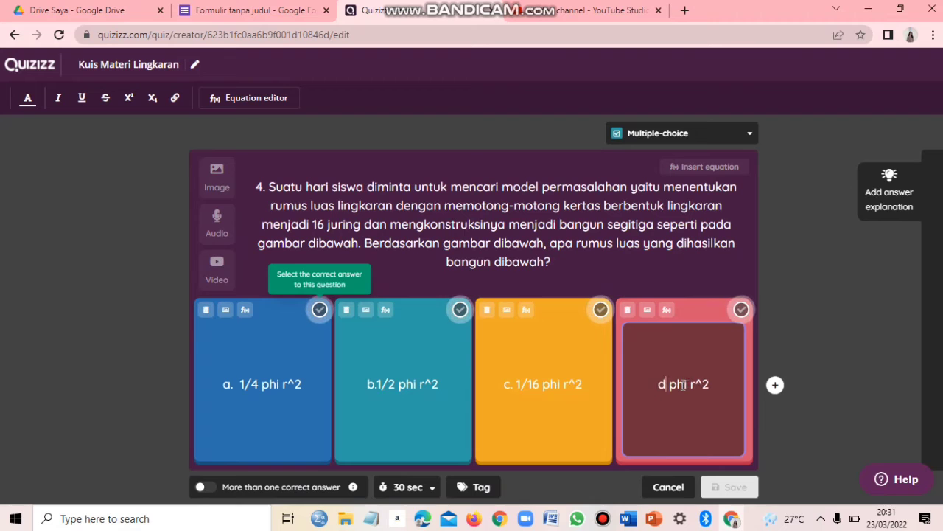
{"action": "key", "text": "BackSpace"}
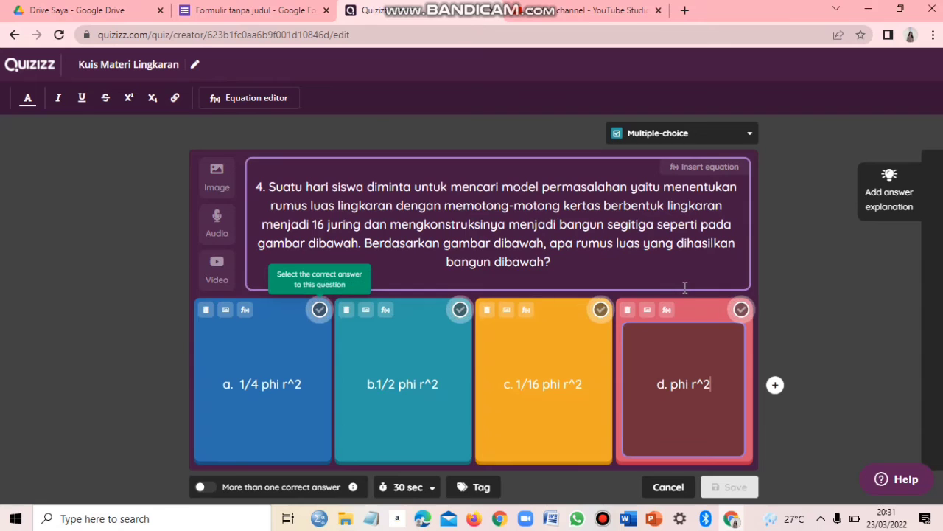
{"action": "left_click", "coordinate": [742, 310]}
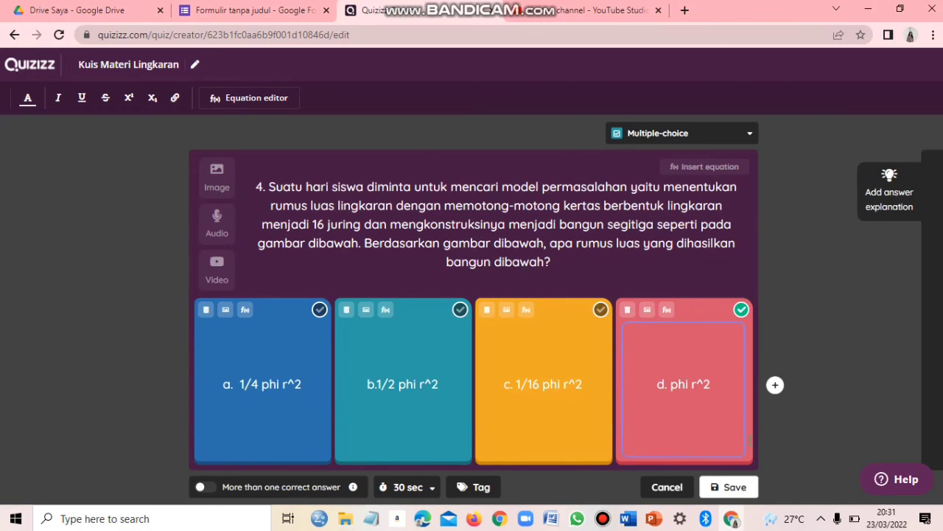
- Insert the image file "potongan lingkaran" into question 4 to match the Word document's figure, and save the question
{"action": "left_click", "coordinate": [628, 519]}
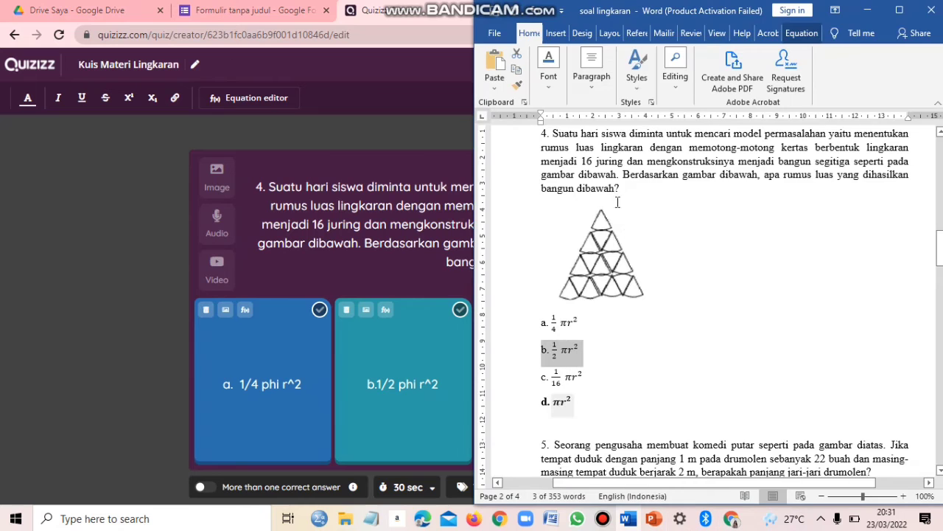
{"action": "left_click", "coordinate": [639, 260]}
{"action": "left_click", "coordinate": [318, 223]}
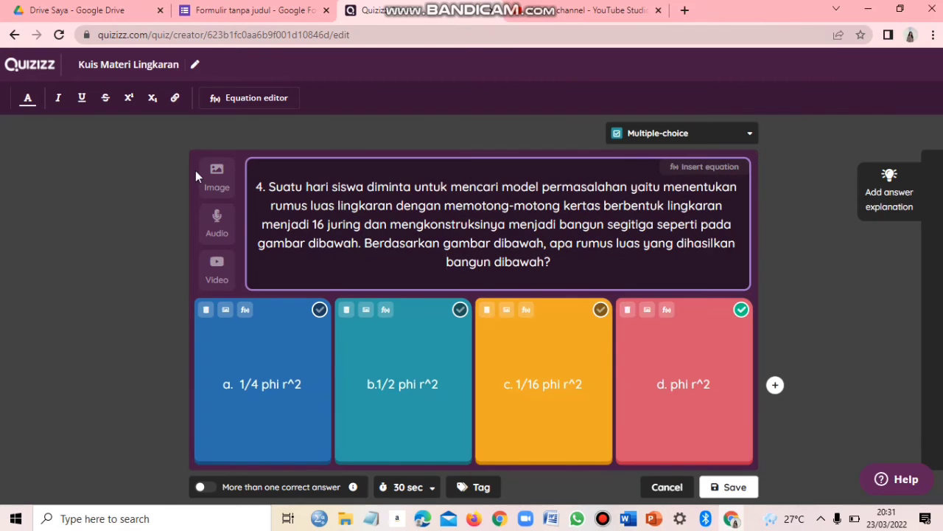
{"action": "left_click", "coordinate": [215, 181]}
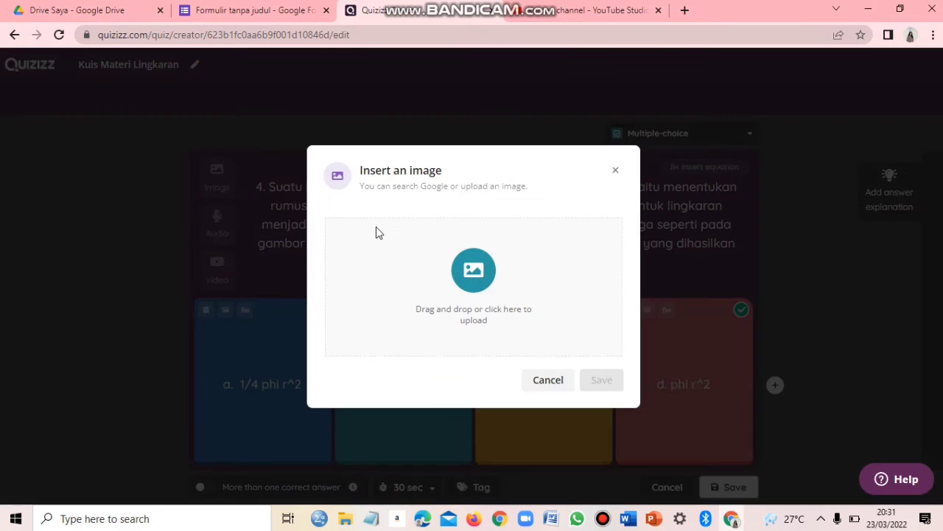
{"action": "left_click", "coordinate": [469, 288]}
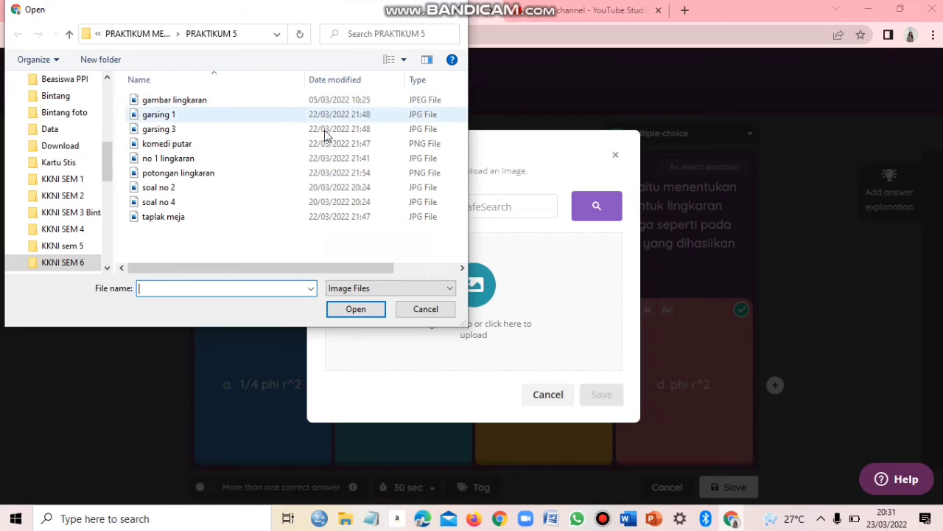
{"action": "left_click", "coordinate": [293, 177]}
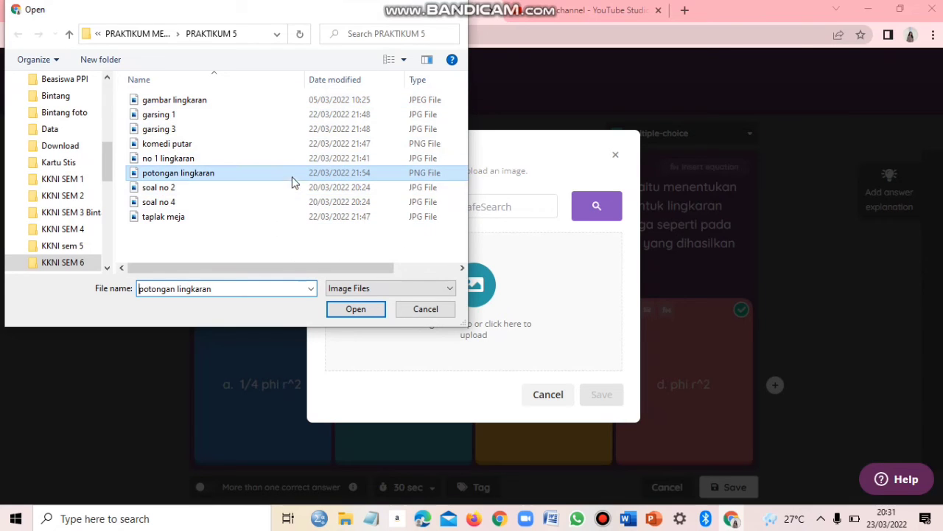
{"action": "left_click", "coordinate": [370, 315]}
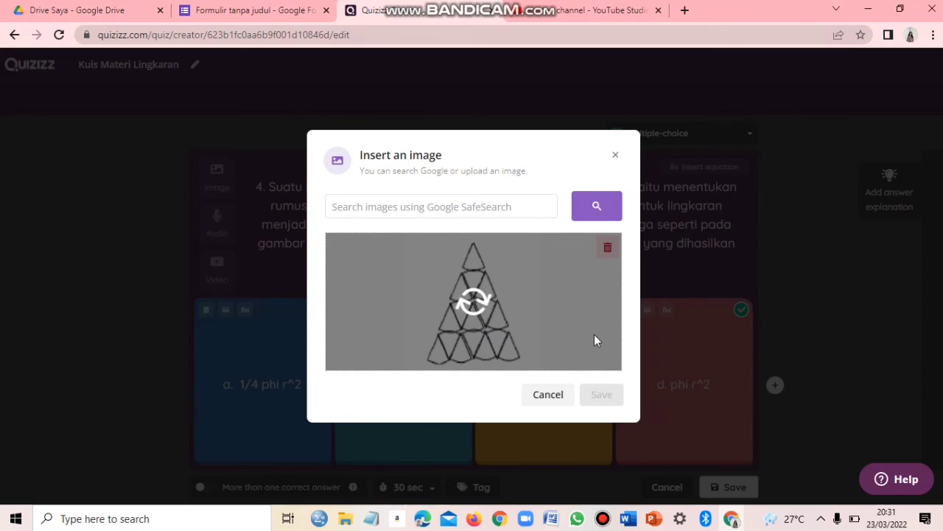
{"action": "left_click", "coordinate": [595, 395]}
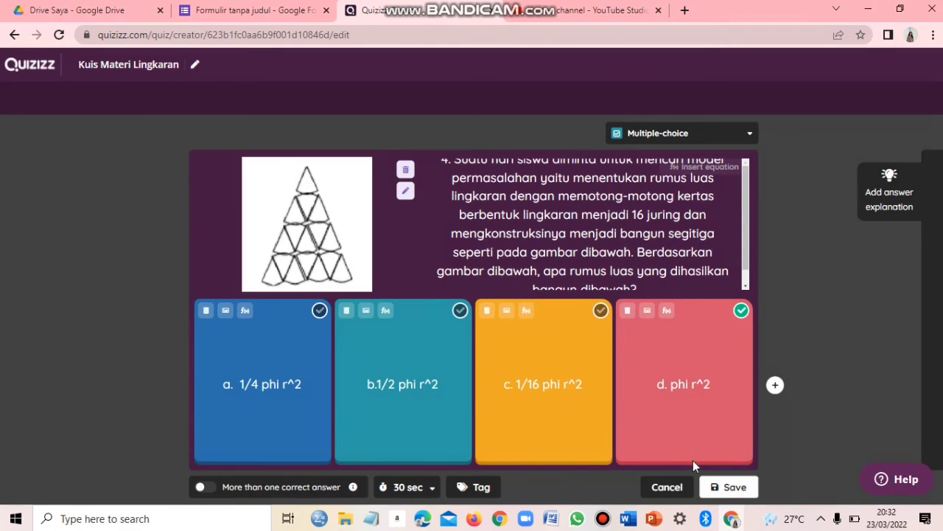
{"action": "left_click", "coordinate": [734, 489]}
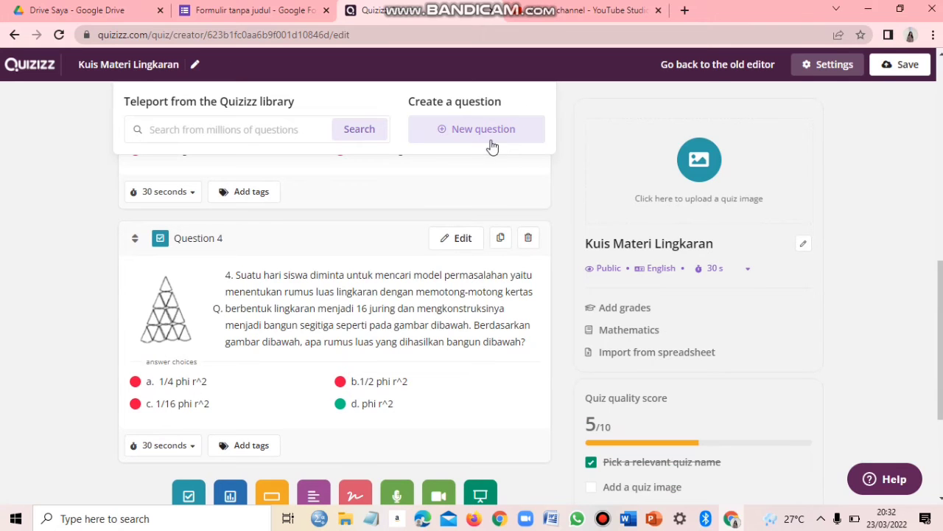
- Add a multiple-choice question and copy the full text of question 5, starting "Seorang pengusaha membuat komedi putar", from the Word document into it
{"action": "left_click", "coordinate": [492, 138]}
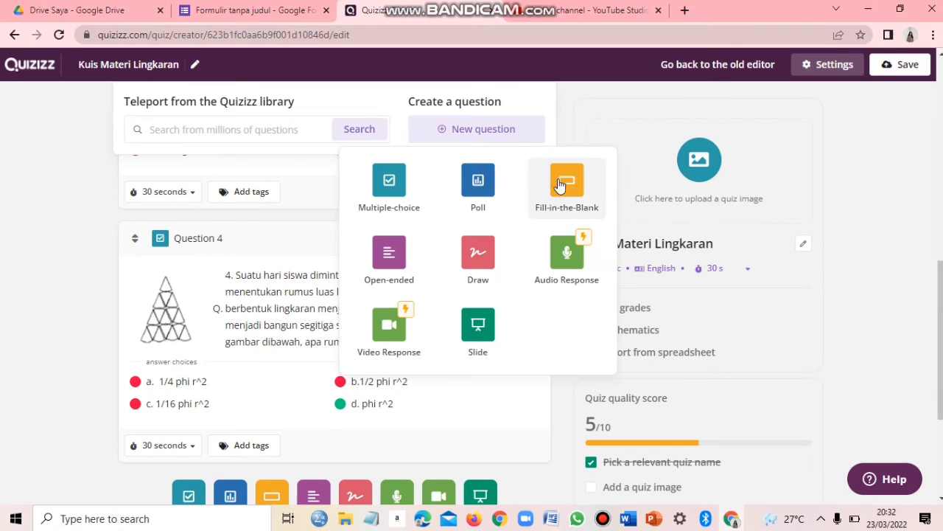
{"action": "left_click", "coordinate": [419, 194]}
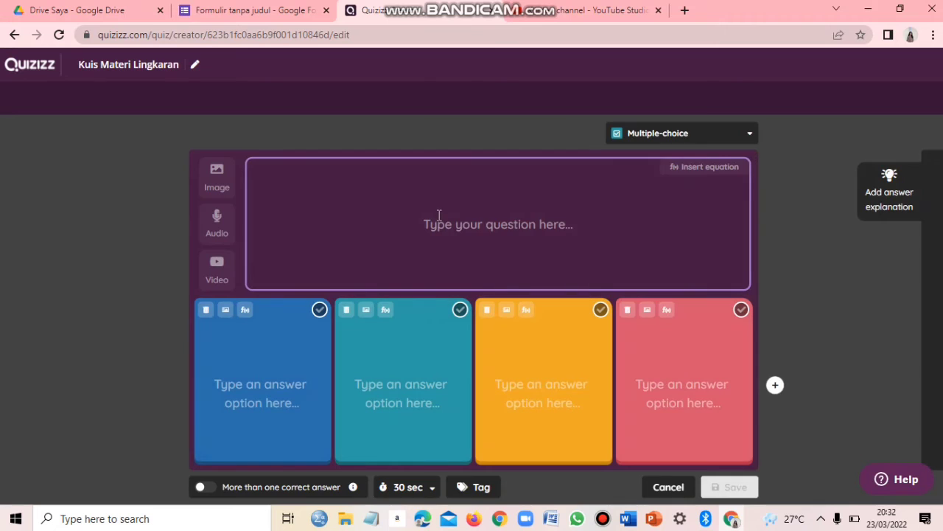
{"action": "left_click", "coordinate": [439, 215]}
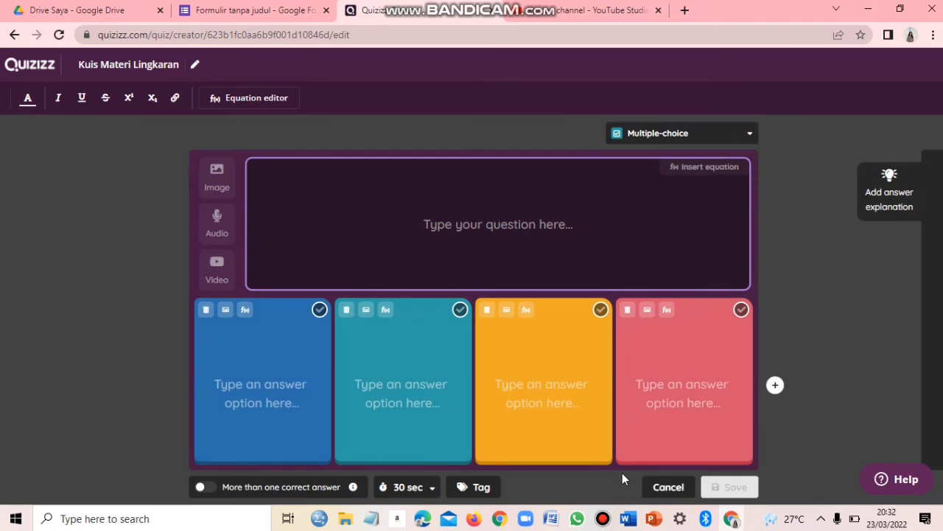
{"action": "left_click", "coordinate": [628, 518]}
{"action": "scroll", "coordinate": [541, 309], "scroll_direction": "down", "scroll_amount": 4}
{"action": "left_click_drag", "start_coordinate": [540, 309], "coordinate": [884, 343]}
{"action": "key", "text": "ctrl+c"}
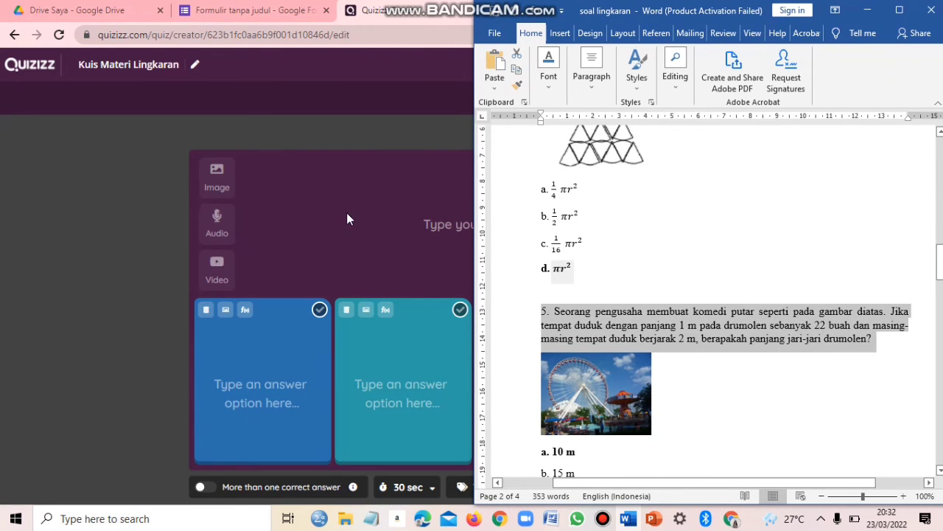
{"action": "left_click", "coordinate": [392, 223]}
{"action": "key", "text": "ctrl+v"}
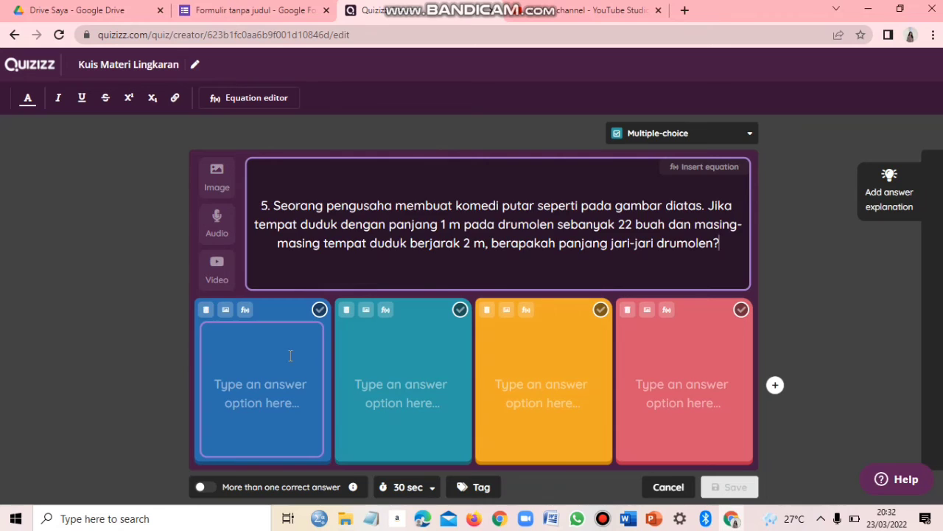
- Copy answer "a. 10 m" of question 5 from the Word document into the first answer option
{"action": "left_click", "coordinate": [290, 356]}
{"action": "left_click", "coordinate": [628, 518]}
{"action": "scroll", "coordinate": [582, 369], "scroll_direction": "down", "scroll_amount": 3}
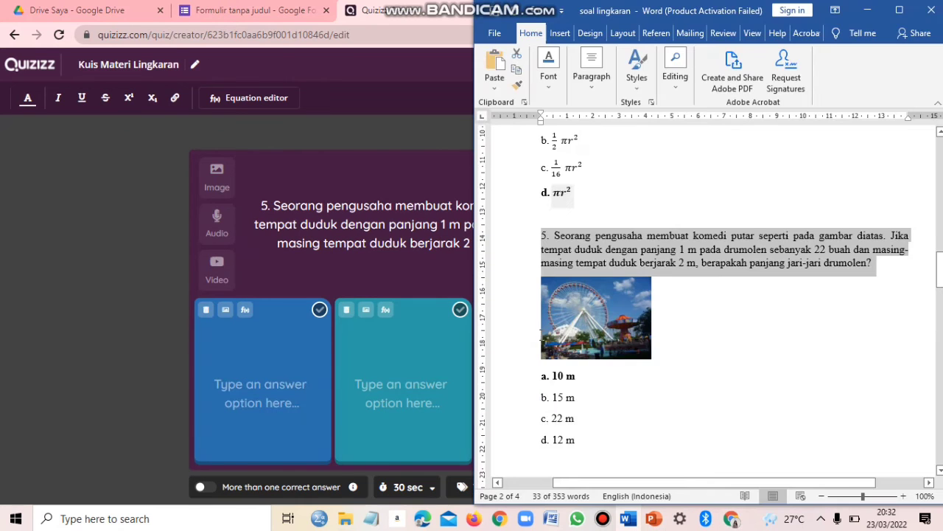
{"action": "left_click_drag", "start_coordinate": [540, 353], "coordinate": [587, 353]}
{"action": "key", "text": "ctrl+c"}
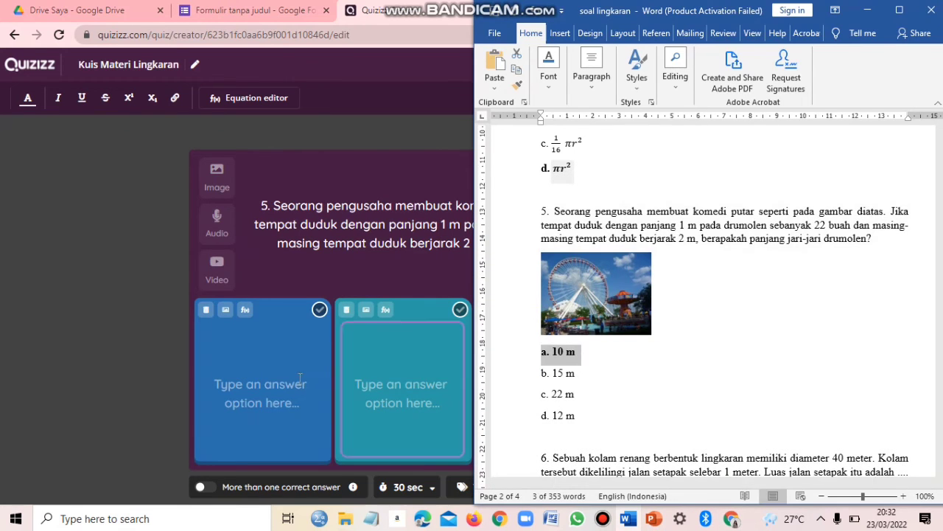
{"action": "left_click", "coordinate": [289, 380]}
{"action": "key", "text": "ctrl+v"}
- Copy answer "b. 15 m" of question 5 from the Word document into the second answer option
{"action": "left_click", "coordinate": [424, 378]}
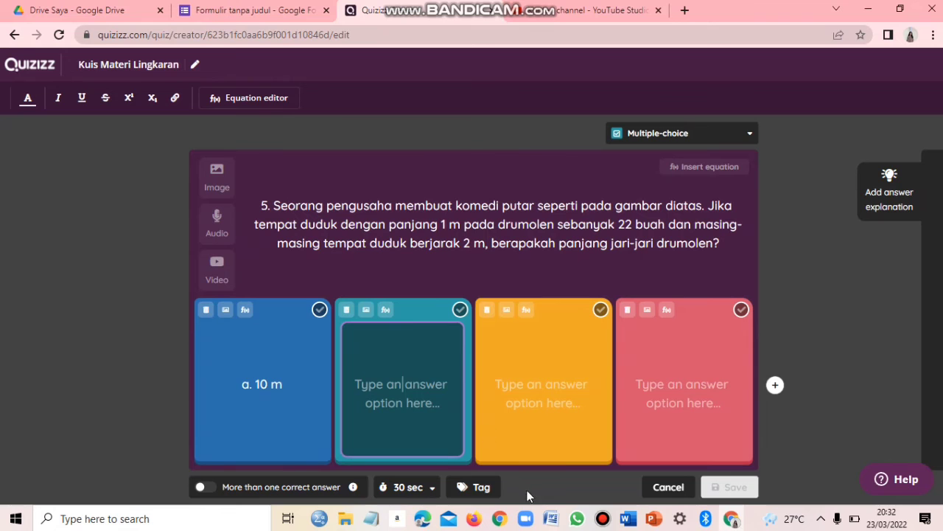
{"action": "key", "text": "alt+Tab"}
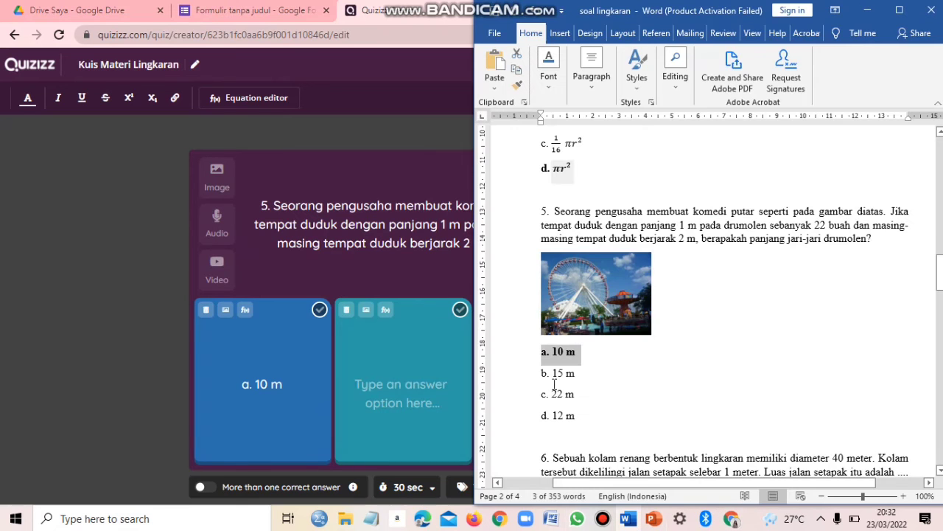
{"action": "left_click_drag", "start_coordinate": [542, 373], "coordinate": [577, 374]}
{"action": "key", "text": "ctrl+c"}
{"action": "left_click", "coordinate": [427, 388]}
{"action": "key", "text": "ctrl+v"}
- Copy answer "c. 22 m" of question 5 from the Word document into the third answer option
{"action": "left_click", "coordinate": [548, 386]}
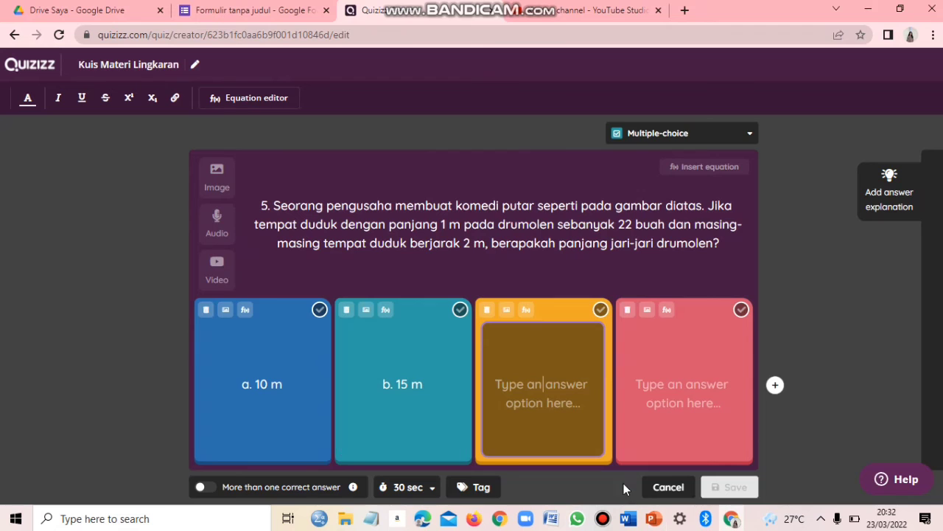
{"action": "key", "text": "alt+Tab"}
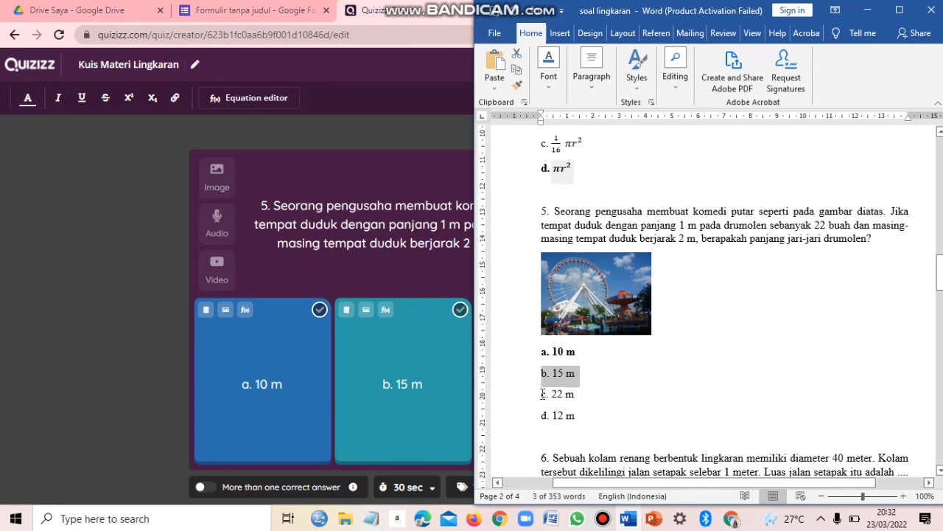
{"action": "left_click_drag", "start_coordinate": [542, 394], "coordinate": [578, 398]}
{"action": "key", "text": "ctrl+c"}
{"action": "key", "text": "alt+Tab"}
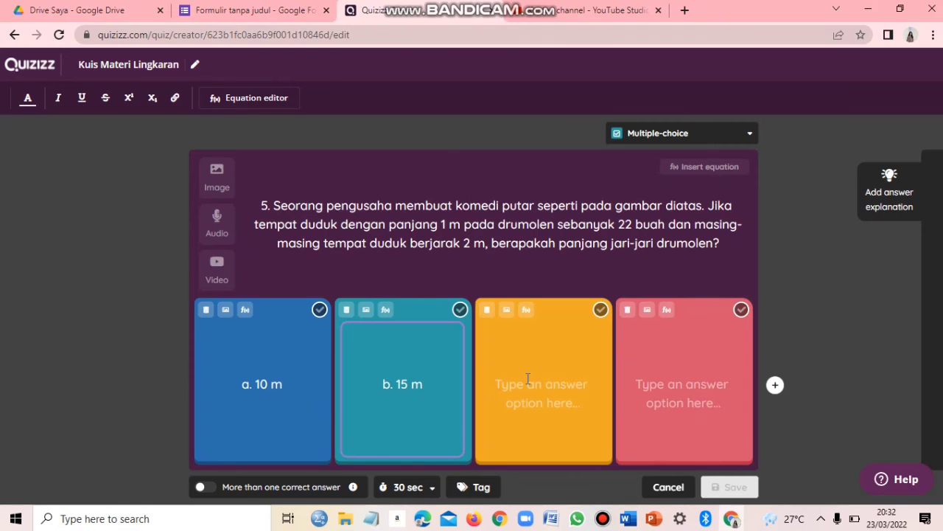
{"action": "left_click", "coordinate": [528, 377]}
{"action": "key", "text": "ctrl+v"}
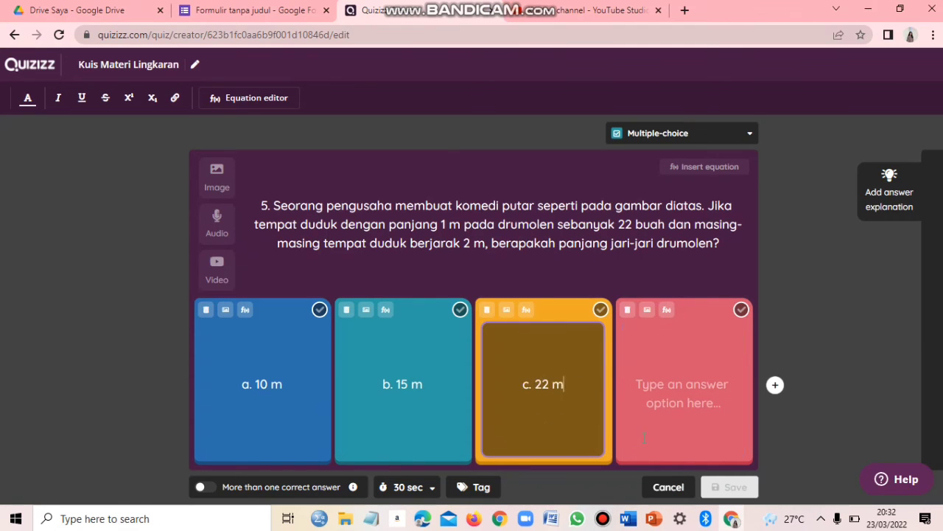
- Copy answer "d. 12 m" of question 5 from the Word document into the fourth answer option
{"action": "key", "text": "alt+Tab"}
{"action": "left_click_drag", "start_coordinate": [544, 415], "coordinate": [575, 419]}
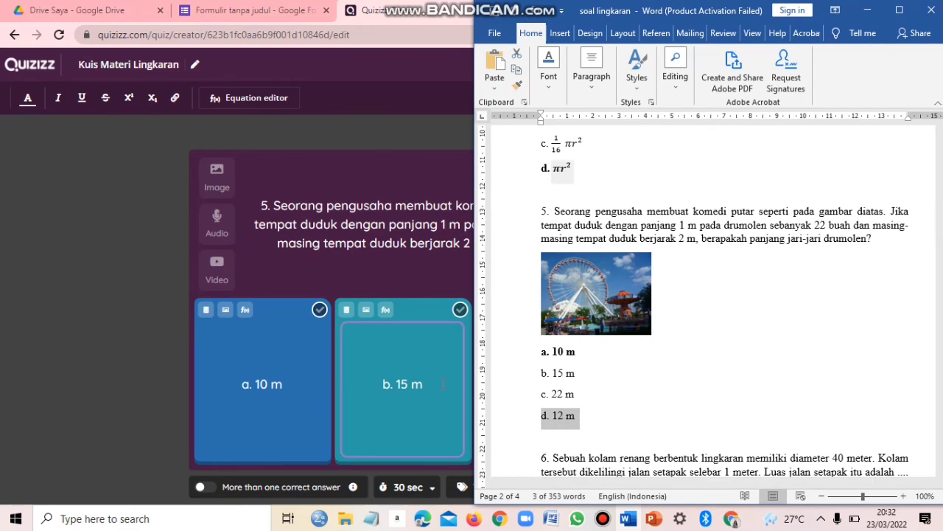
{"action": "key", "text": "alt+Tab"}
{"action": "left_click", "coordinate": [667, 388]}
{"action": "key", "text": "ctrl+v"}
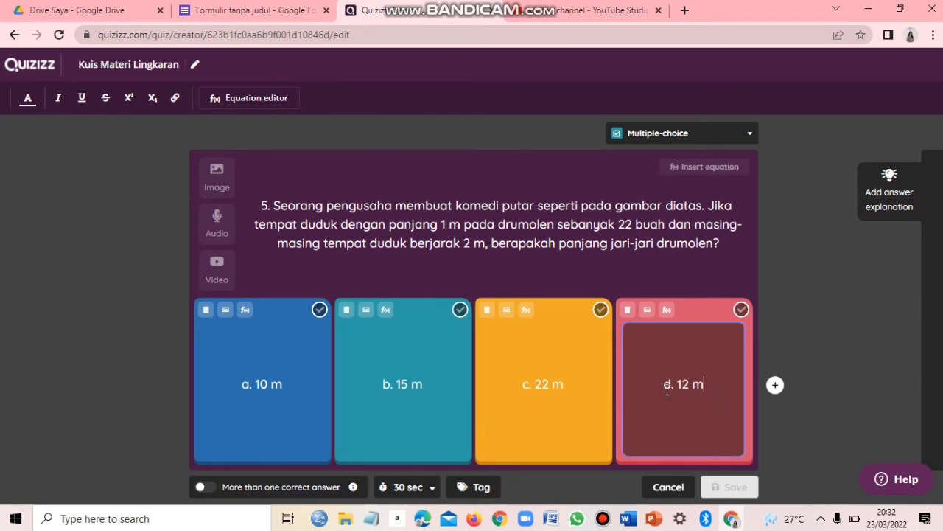
- Check the answer key in the Word document and mark "a. 10 m" as the correct answer of question 5
{"action": "left_click", "coordinate": [629, 520]}
{"action": "left_click", "coordinate": [394, 379]}
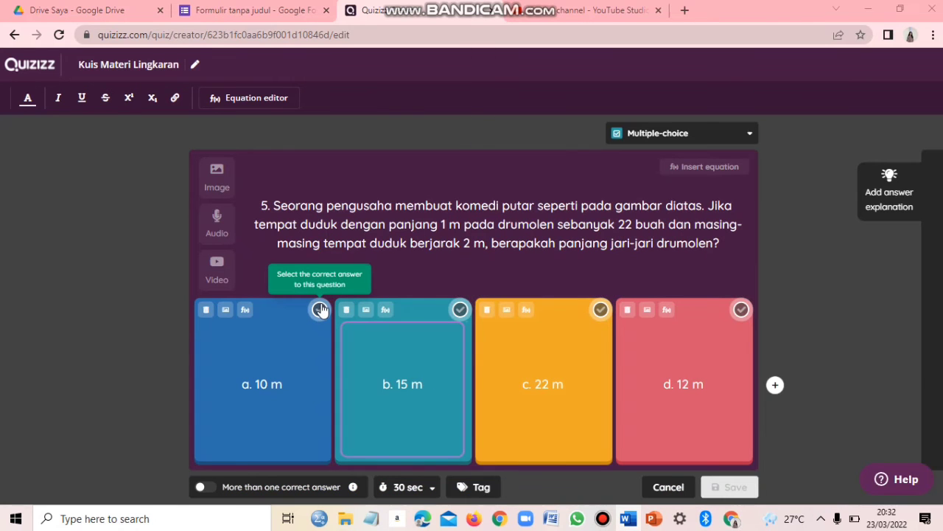
{"action": "left_click", "coordinate": [321, 310]}
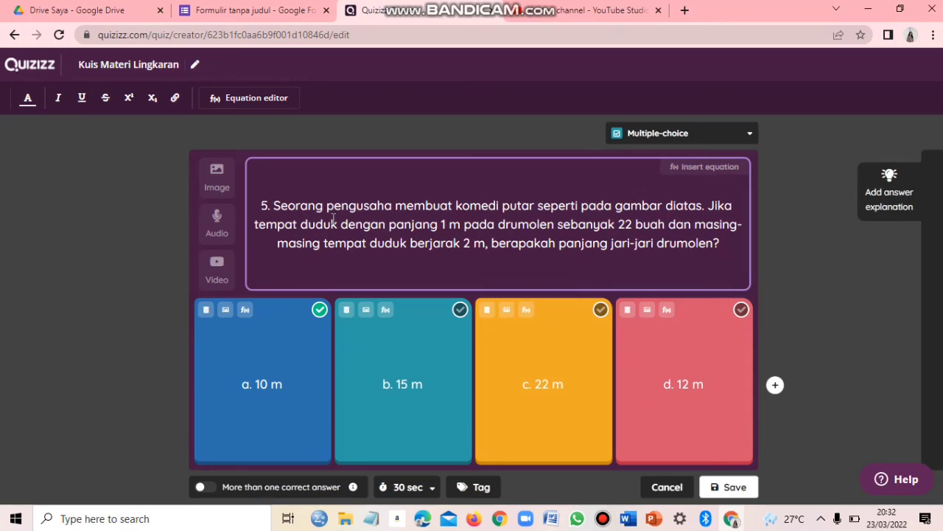
- Insert the image file "komedi putar" into question 5 and save the question
{"action": "left_click", "coordinate": [221, 175]}
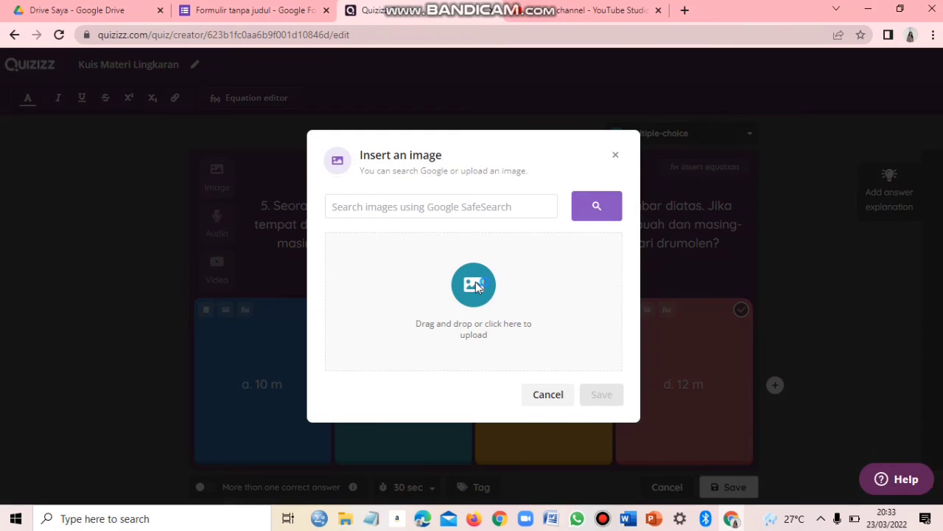
{"action": "left_click", "coordinate": [475, 286]}
{"action": "left_click", "coordinate": [211, 145]}
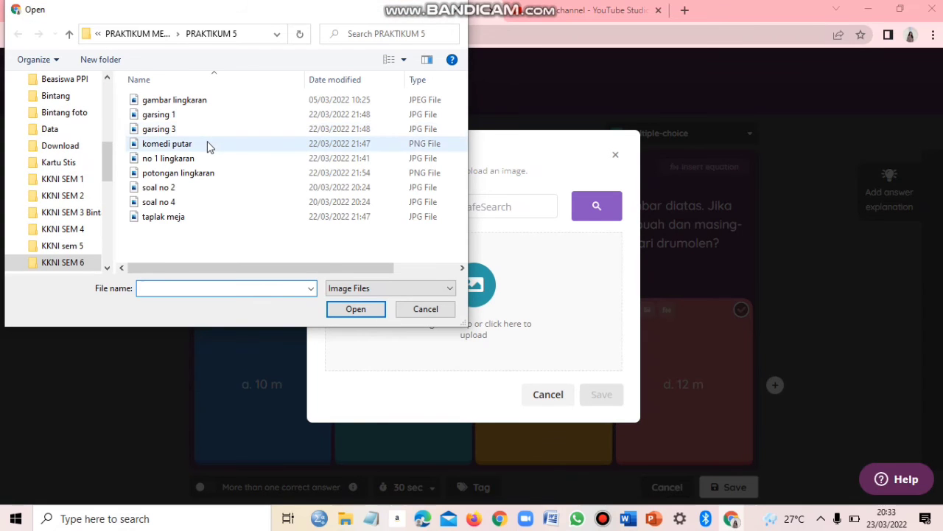
{"action": "left_click", "coordinate": [357, 309]}
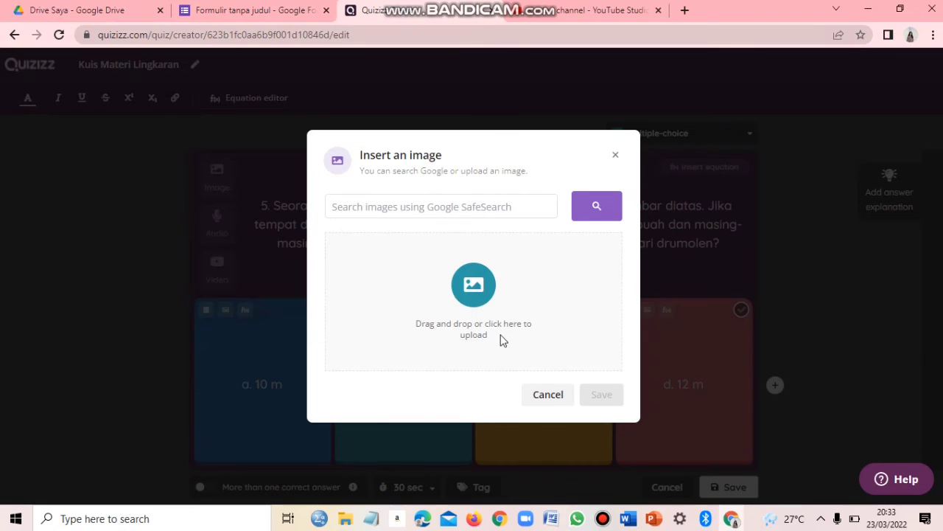
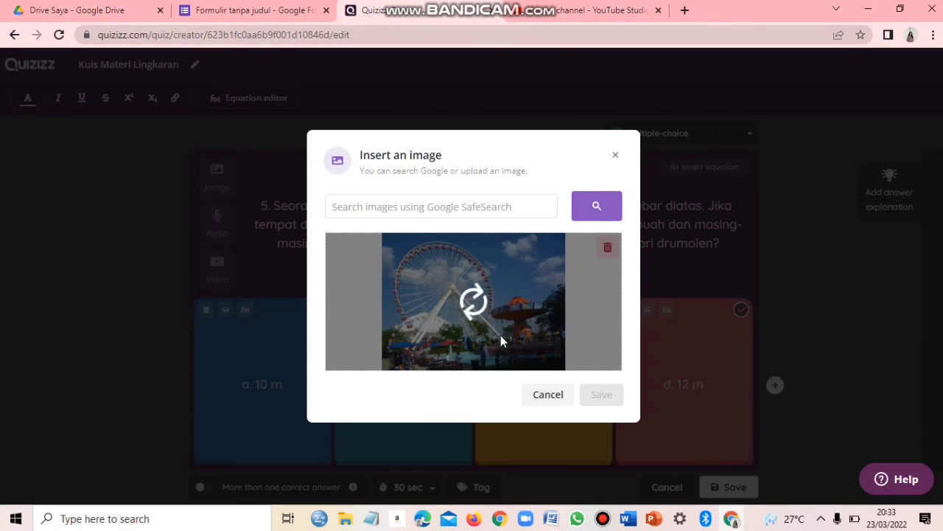
{"action": "left_click", "coordinate": [600, 394]}
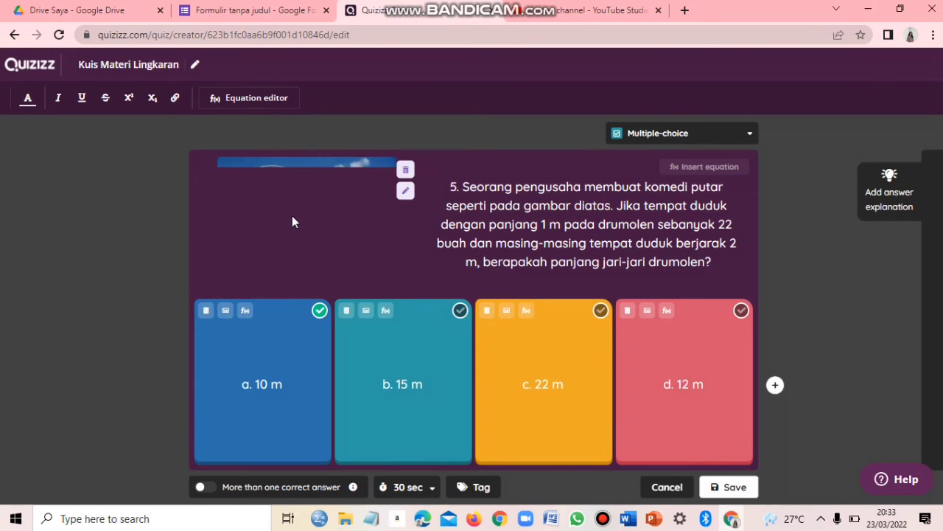
{"action": "left_click", "coordinate": [736, 487]}
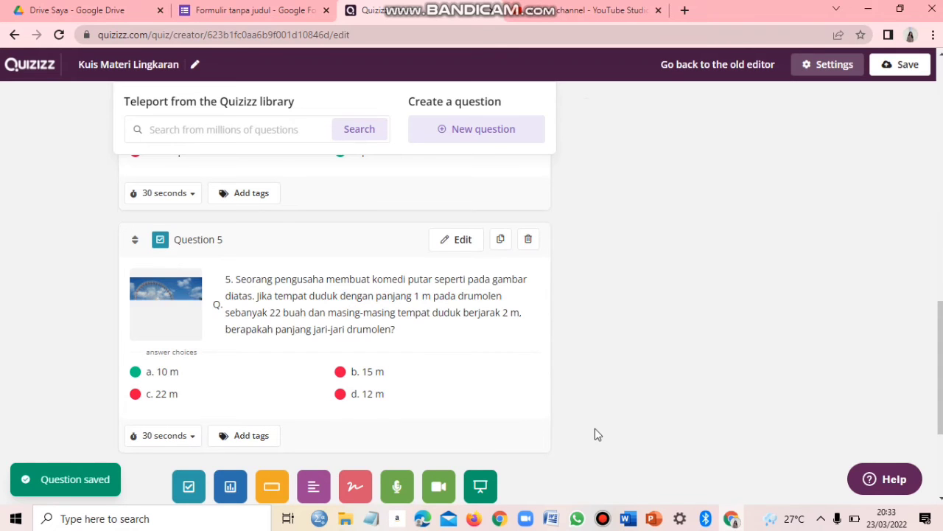
{"action": "left_click", "coordinate": [608, 513]}
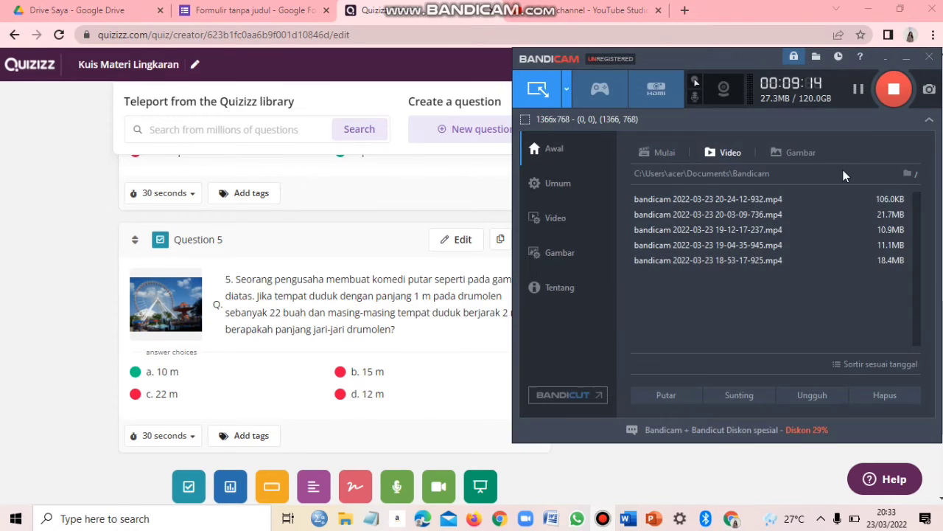
{"action": "left_click", "coordinate": [893, 88]}
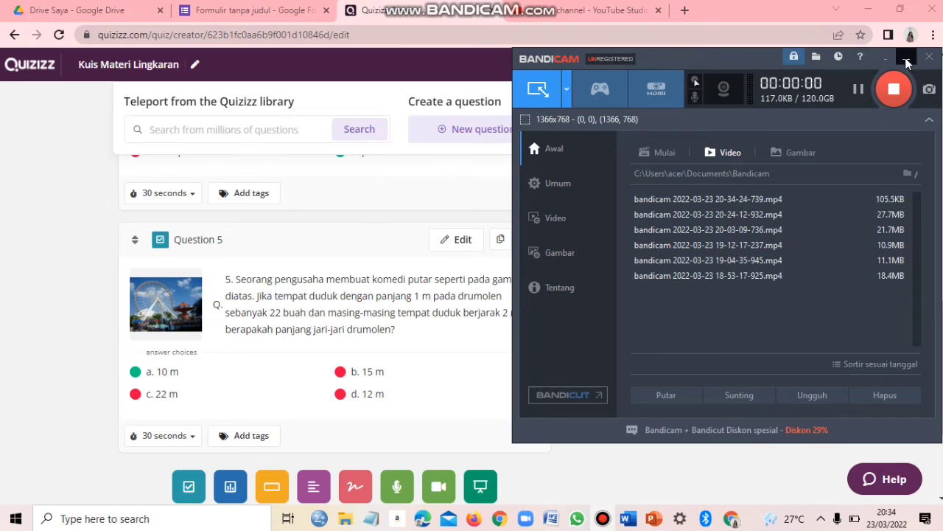
{"action": "left_click", "coordinate": [907, 61]}
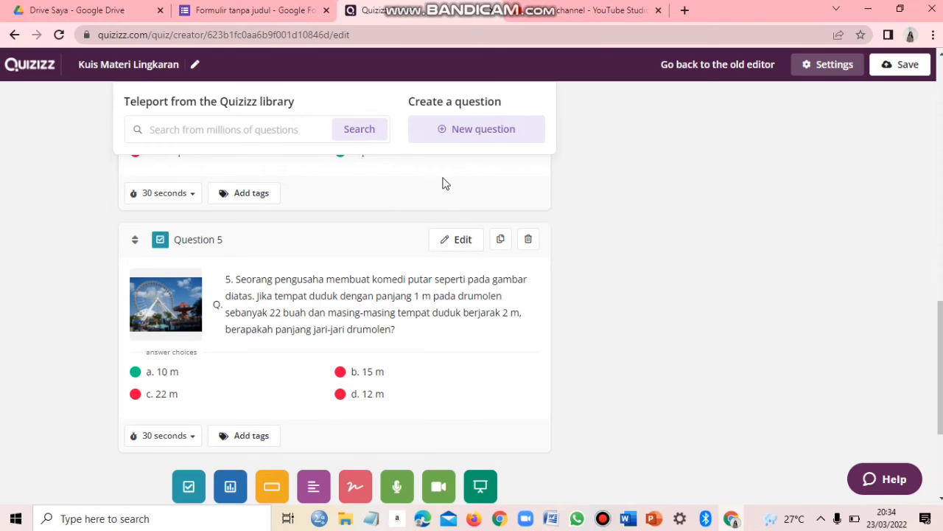
- Add a multiple-choice question and copy the full text of question 6, starting "Sebuah kolam renang berbentuk lingkaran", from the Word document into it
{"action": "left_click", "coordinate": [481, 130]}
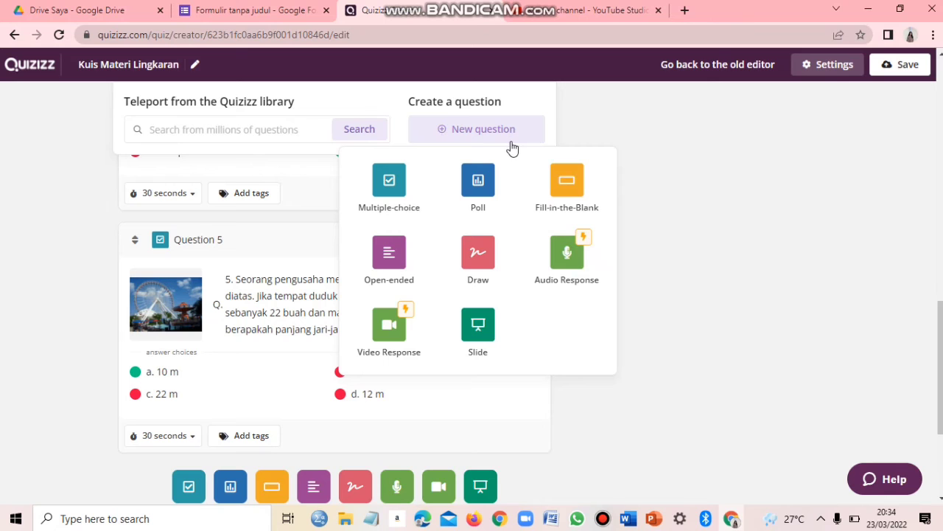
{"action": "left_click", "coordinate": [400, 185]}
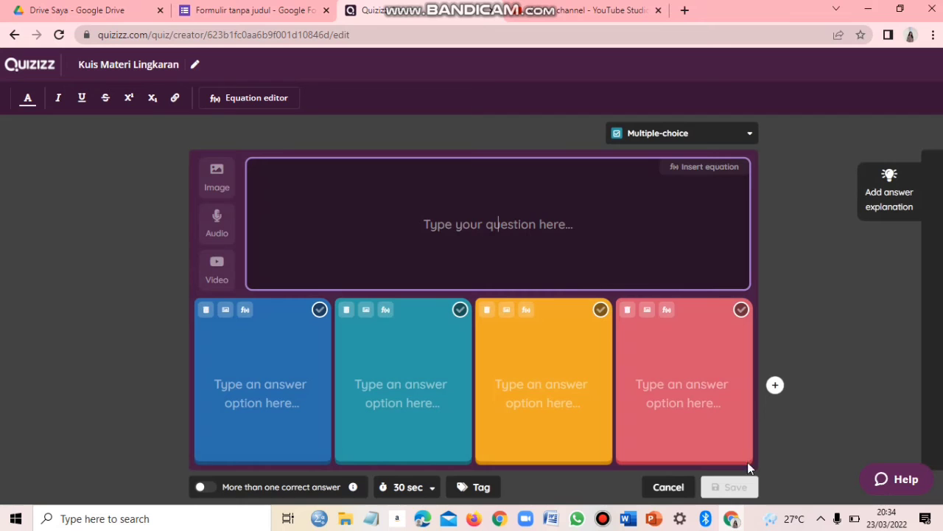
{"action": "key", "text": "alt+Tab"}
{"action": "scroll", "coordinate": [596, 281], "scroll_direction": "down", "scroll_amount": 5}
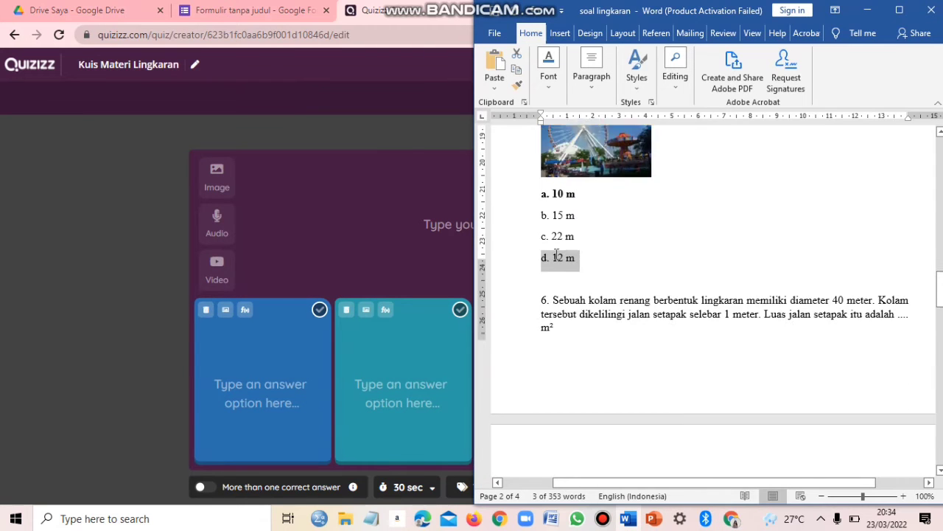
{"action": "left_click_drag", "start_coordinate": [552, 224], "coordinate": [543, 252]}
{"action": "key", "text": "ctrl+c"}
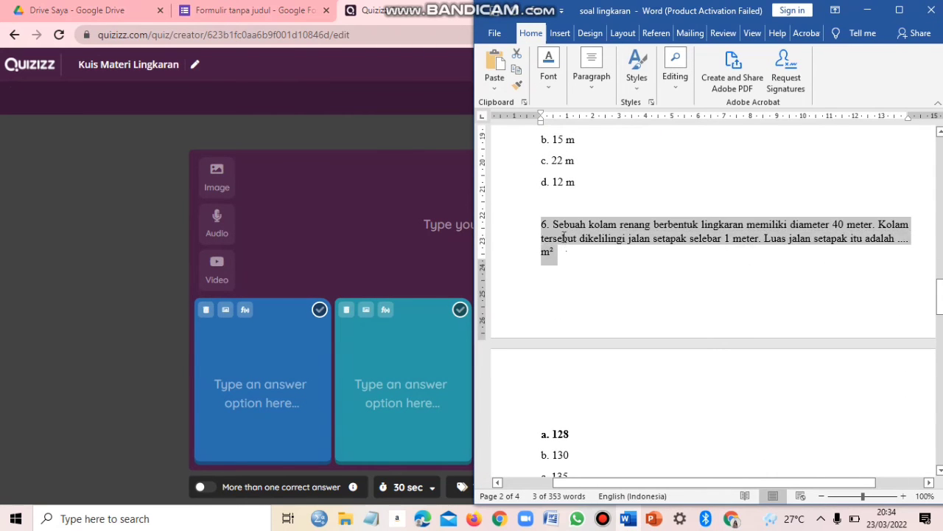
{"action": "left_click", "coordinate": [436, 239]}
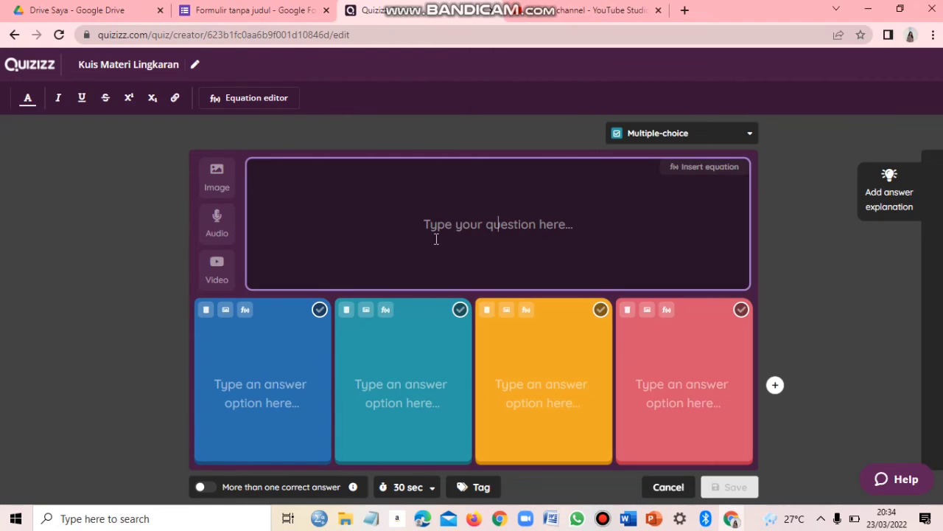
{"action": "key", "text": "ctrl+v"}
- Copy answer "a. 128" of question 6 from the Word document into the first answer option
{"action": "left_click", "coordinate": [261, 385]}
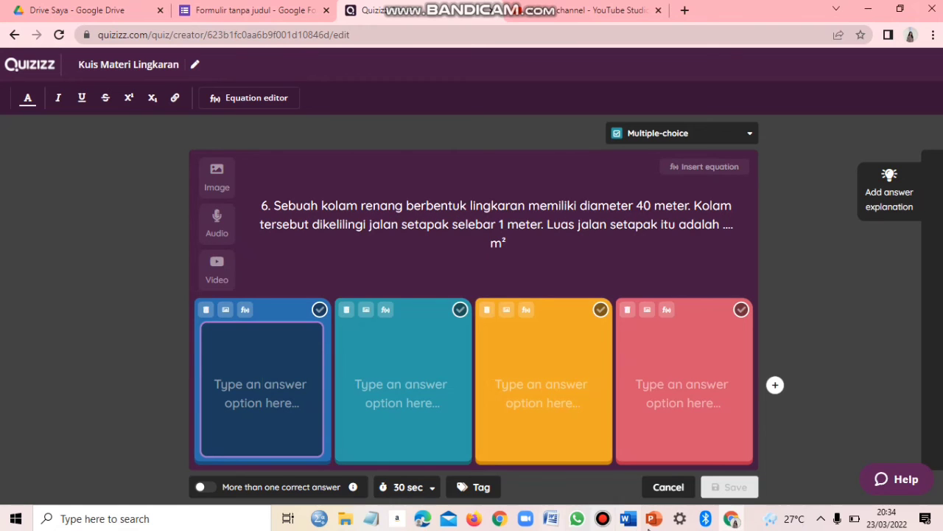
{"action": "left_click", "coordinate": [628, 519]}
{"action": "scroll", "coordinate": [607, 405], "scroll_direction": "down", "scroll_amount": 3}
{"action": "left_click_drag", "start_coordinate": [540, 301], "coordinate": [574, 304]}
{"action": "key", "text": "ctrl+c"}
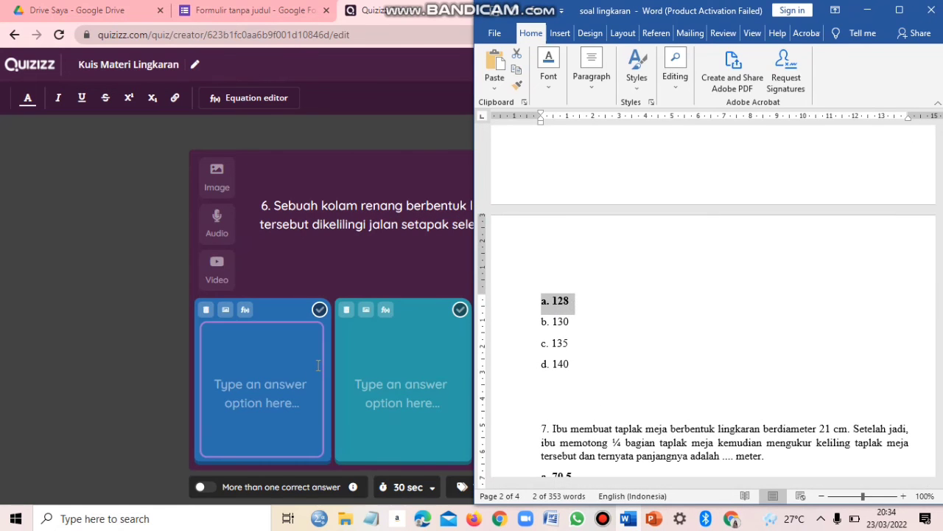
{"action": "left_click", "coordinate": [314, 363]}
{"action": "left_click", "coordinate": [315, 363]}
{"action": "key", "text": "ctrl+v"}
- Copy answer "b. 130" of question 6 from the Word document into the second answer option
{"action": "key", "text": "Tab"}
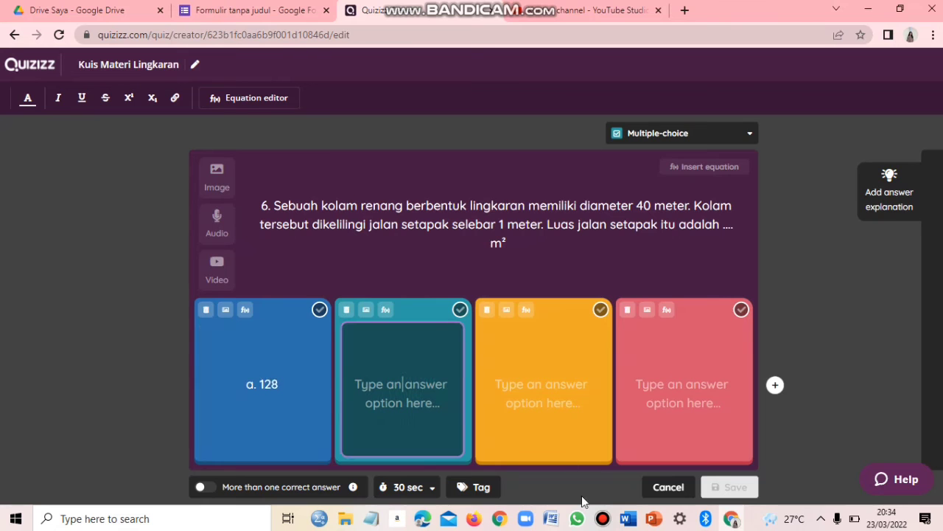
{"action": "left_click", "coordinate": [628, 518]}
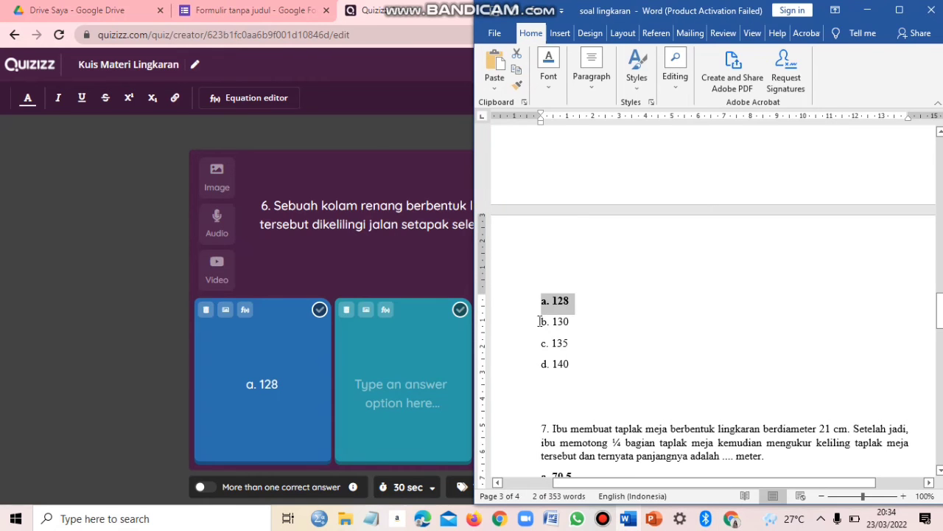
{"action": "left_click_drag", "start_coordinate": [541, 321], "coordinate": [578, 331]}
{"action": "key", "text": "ctrl+c"}
{"action": "left_click", "coordinate": [401, 363]}
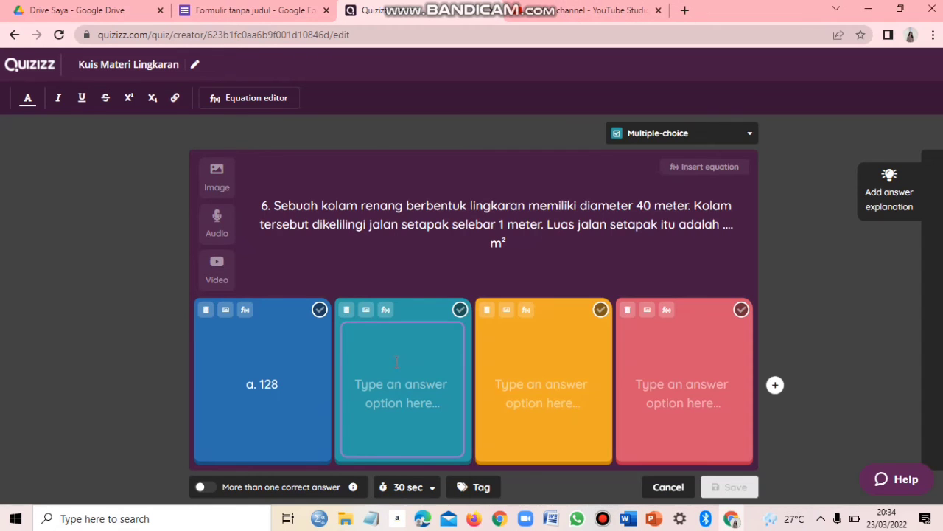
{"action": "key", "text": "ctrl+v"}
- Copy answer "c. 135" of question 6 from the Word document into the third answer option
{"action": "left_click", "coordinate": [566, 441]}
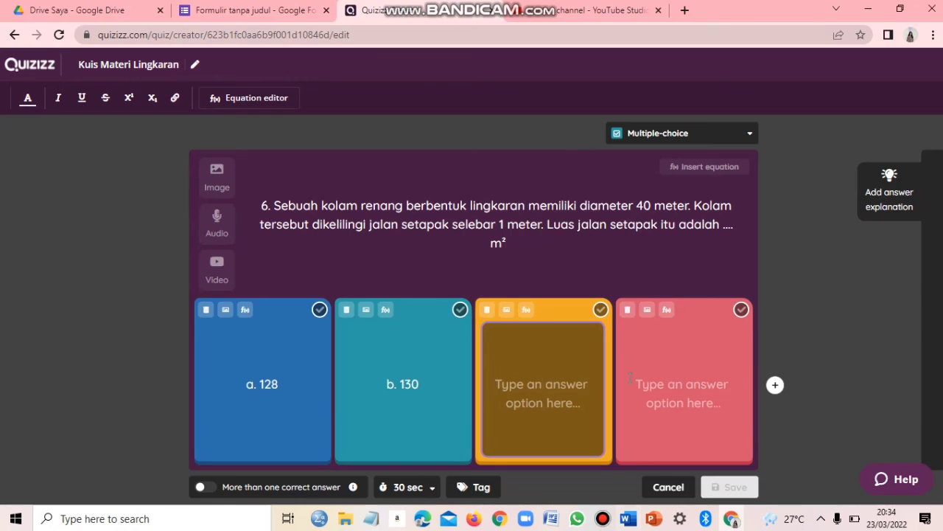
{"action": "key", "text": "alt+Tab"}
{"action": "left_click_drag", "start_coordinate": [538, 341], "coordinate": [572, 346]}
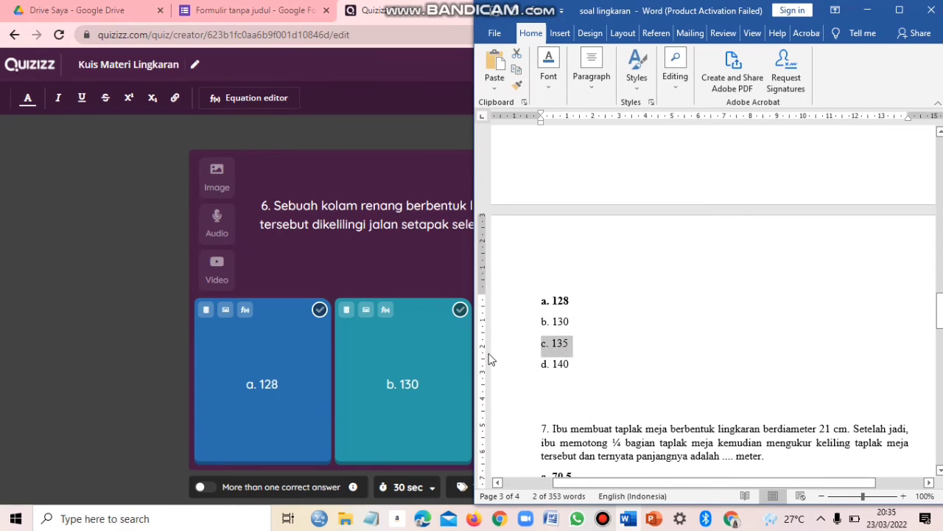
{"action": "key", "text": "alt+Tab"}
{"action": "key", "text": "ctrl+v"}
- Copy answer "d. 140" of question 6 from the Word document into the fourth answer option
{"action": "key", "text": "Tab"}
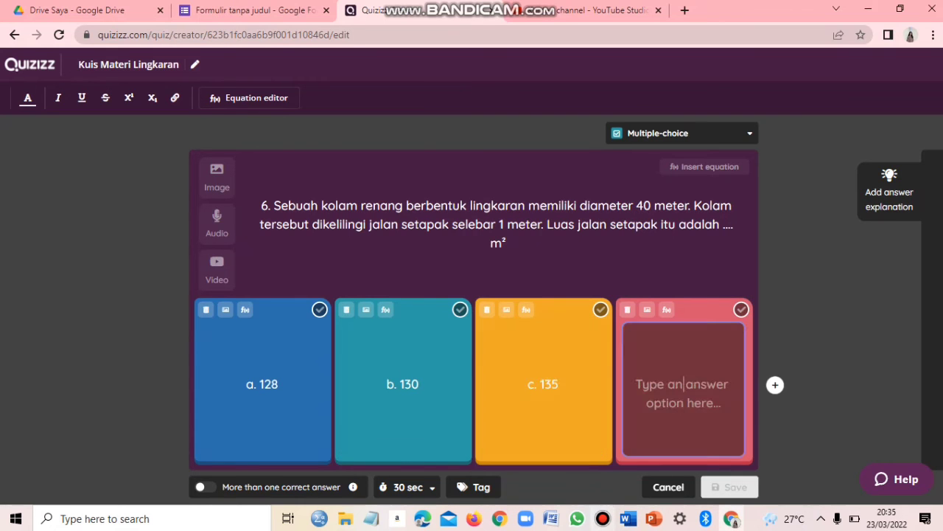
{"action": "left_click", "coordinate": [628, 520]}
{"action": "left_click_drag", "start_coordinate": [539, 367], "coordinate": [581, 364]}
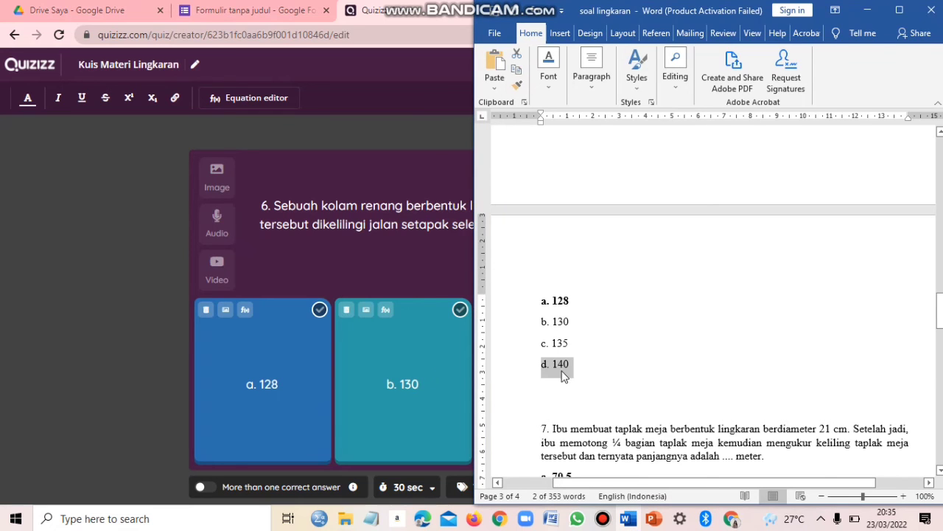
{"action": "key", "text": "alt+Tab"}
{"action": "left_click", "coordinate": [658, 387]}
{"action": "key", "text": "ctrl+v"}
- Check the answer key in the Word document, mark "a. 128" as the correct answer of question 6, and save the question
{"action": "left_click", "coordinate": [628, 518]}
{"action": "left_click", "coordinate": [629, 518]}
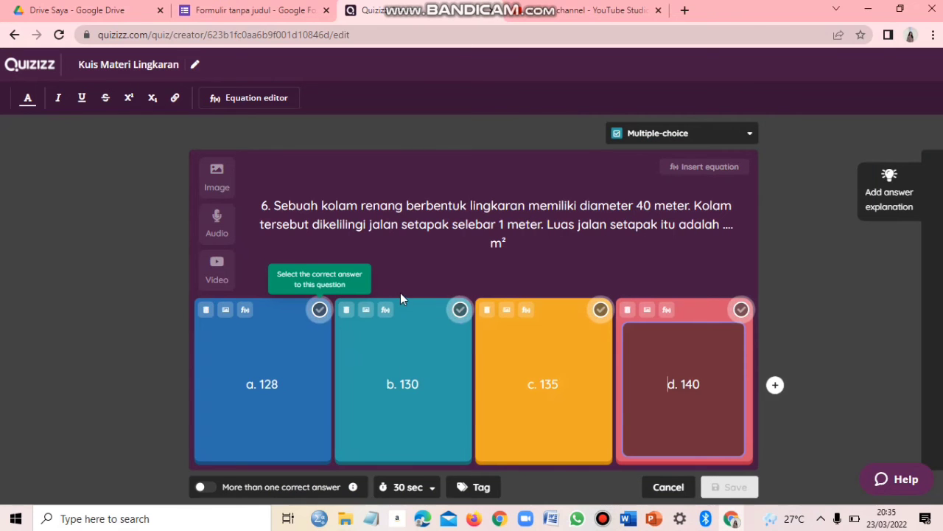
{"action": "left_click", "coordinate": [628, 519]}
{"action": "scroll", "coordinate": [657, 506], "scroll_direction": "up", "scroll_amount": 1}
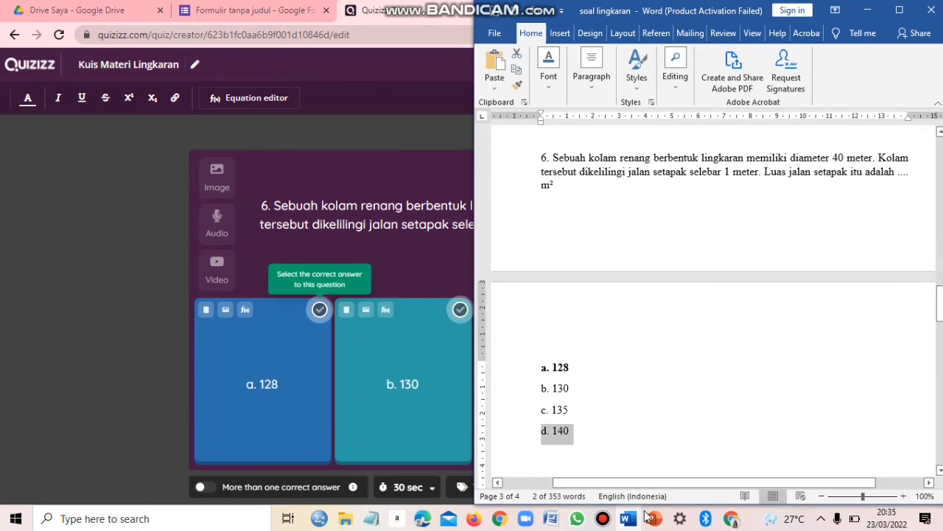
{"action": "left_click", "coordinate": [310, 309]}
{"action": "left_click", "coordinate": [320, 310]}
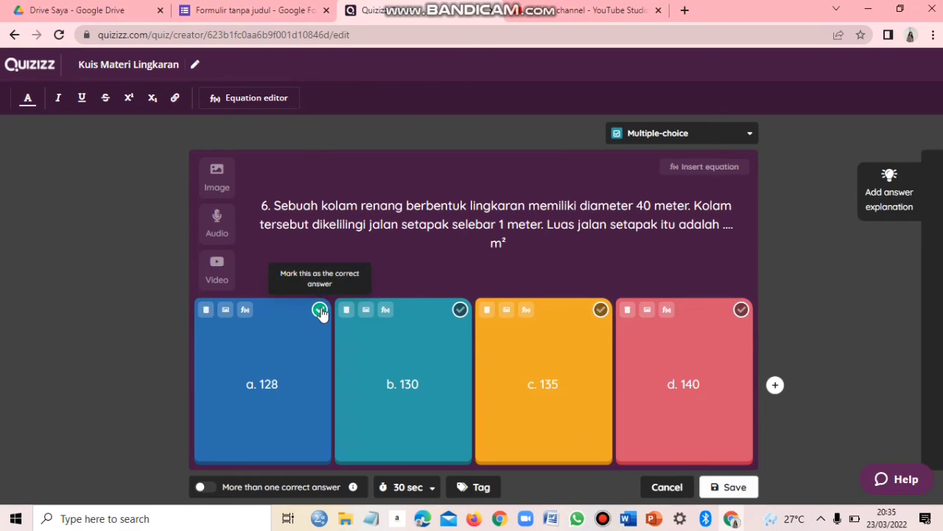
{"action": "left_click", "coordinate": [733, 488]}
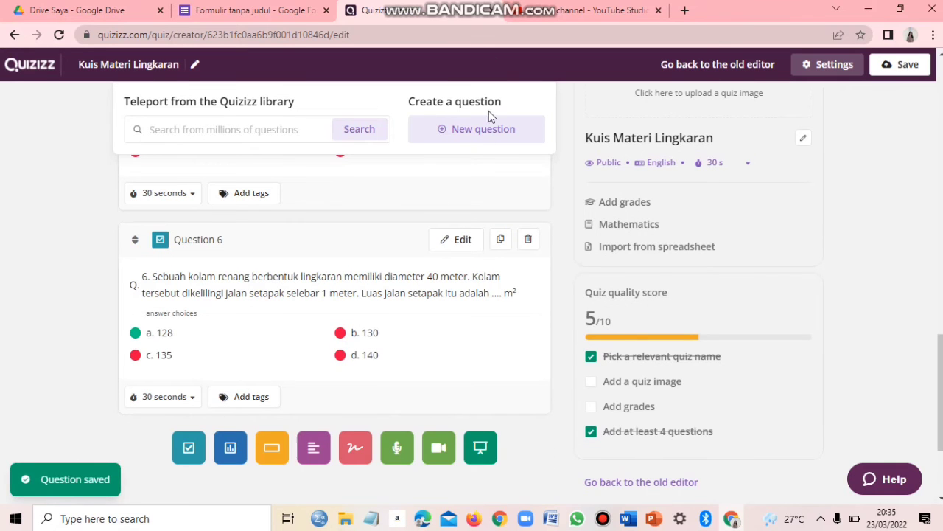
- Add a new multiple-choice question and copy the text of question 7, about the round tablecloth, from the Word document into it
{"action": "left_click", "coordinate": [472, 132]}
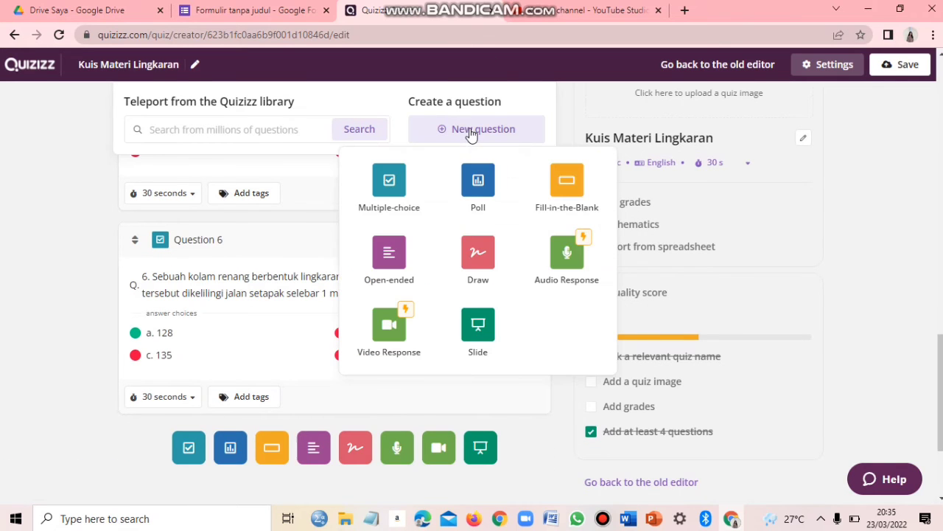
{"action": "left_click", "coordinate": [391, 181]}
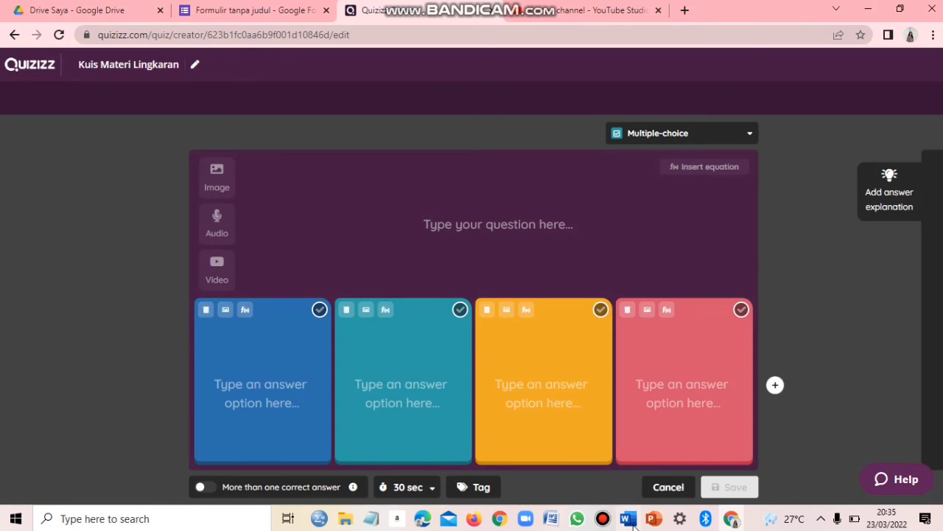
{"action": "left_click", "coordinate": [629, 520]}
{"action": "scroll", "coordinate": [648, 331], "scroll_direction": "down", "scroll_amount": 6}
{"action": "left_click_drag", "start_coordinate": [543, 222], "coordinate": [762, 260]}
{"action": "triple_click", "coordinate": [722, 256]}
{"action": "key", "text": "ctrl+c"}
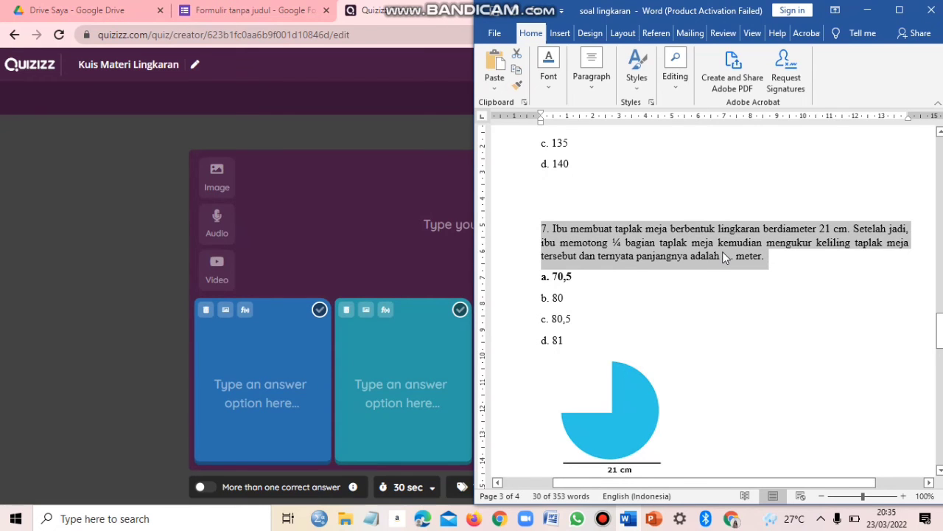
{"action": "left_click", "coordinate": [443, 237]}
{"action": "key", "text": "ctrl+v"}
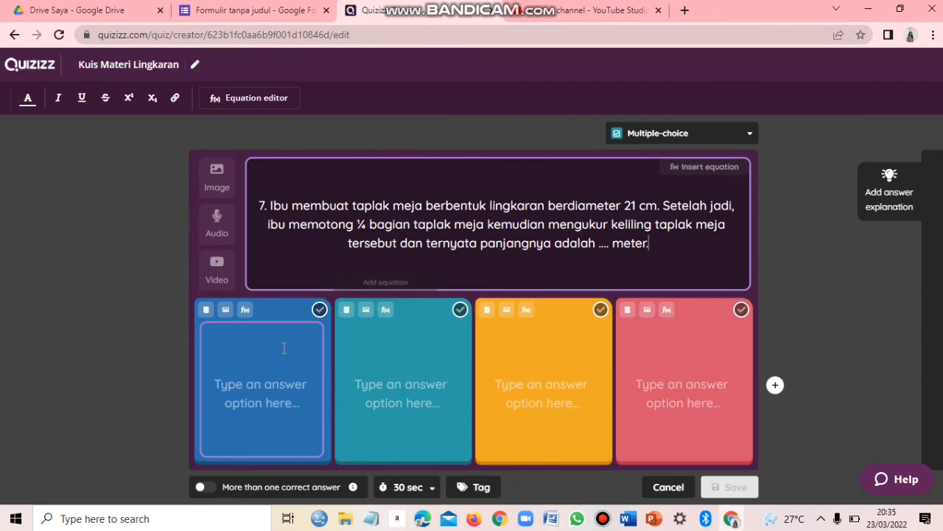
- Copy answer "a. 70,5" of question 7 from the Word document into the first answer option
{"action": "left_click", "coordinate": [283, 347]}
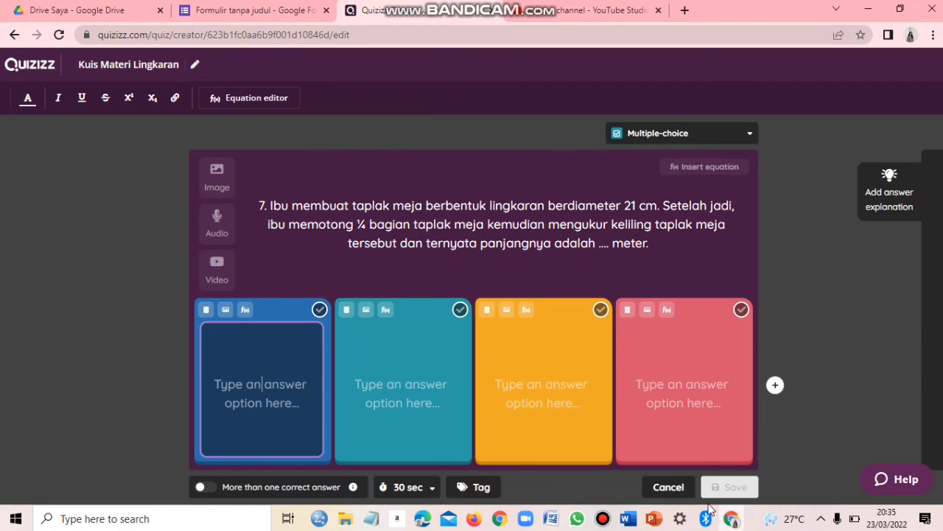
{"action": "left_click", "coordinate": [628, 519]}
{"action": "left_click_drag", "start_coordinate": [550, 282], "coordinate": [573, 289]}
{"action": "key", "text": "ctrl+c"}
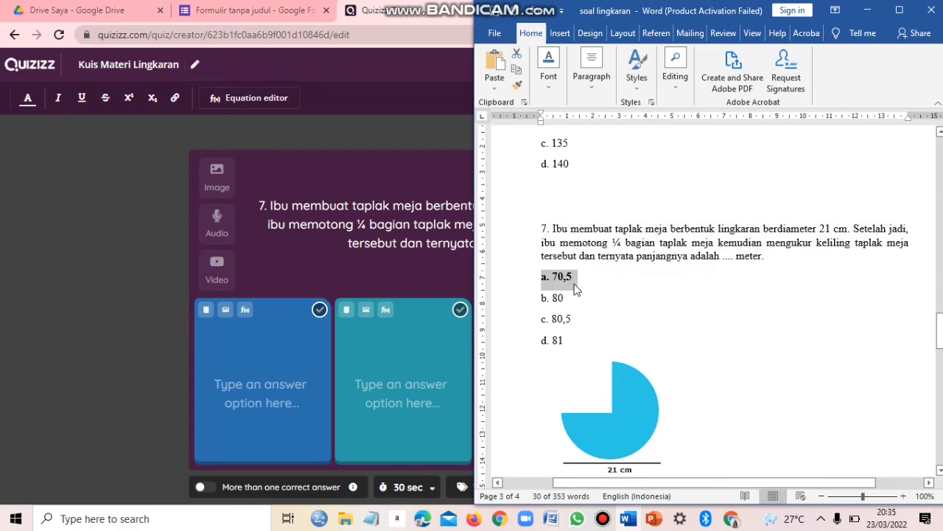
{"action": "left_click", "coordinate": [316, 353]}
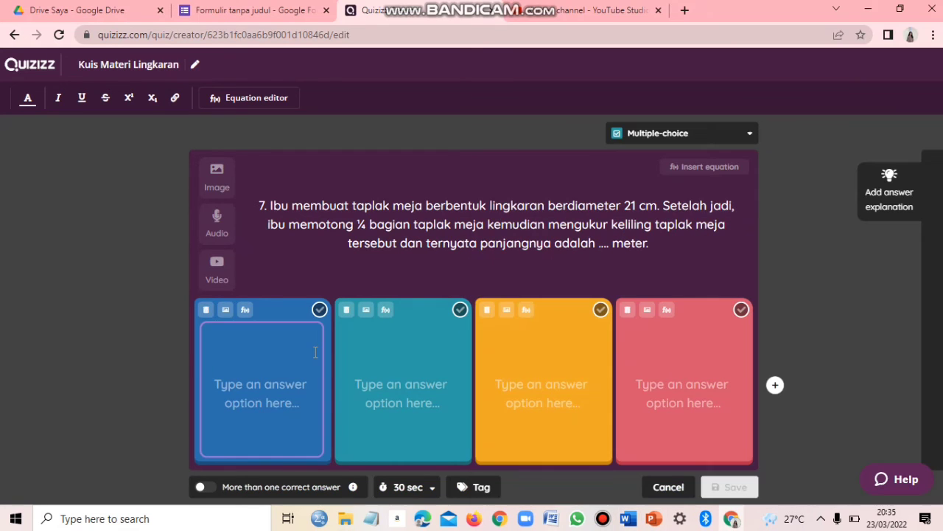
{"action": "key", "text": "ctrl+v"}
- Copy answer "b. 80" of question 7 from the Word document into the second answer option
{"action": "left_click", "coordinate": [413, 380]}
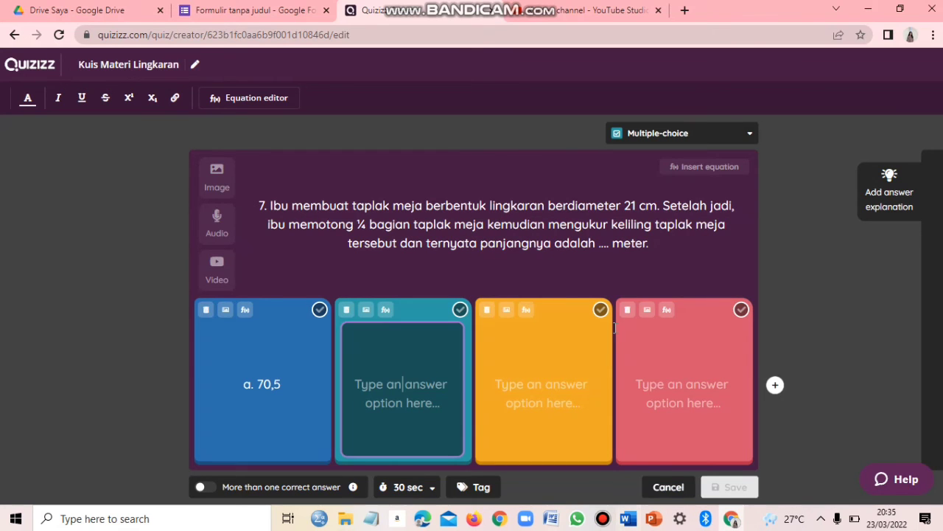
{"action": "key", "text": "alt+Tab"}
{"action": "left_click_drag", "start_coordinate": [541, 298], "coordinate": [562, 304]}
{"action": "key", "text": "ctrl+c"}
{"action": "key", "text": "alt+Tab"}
{"action": "key", "text": "ctrl+v"}
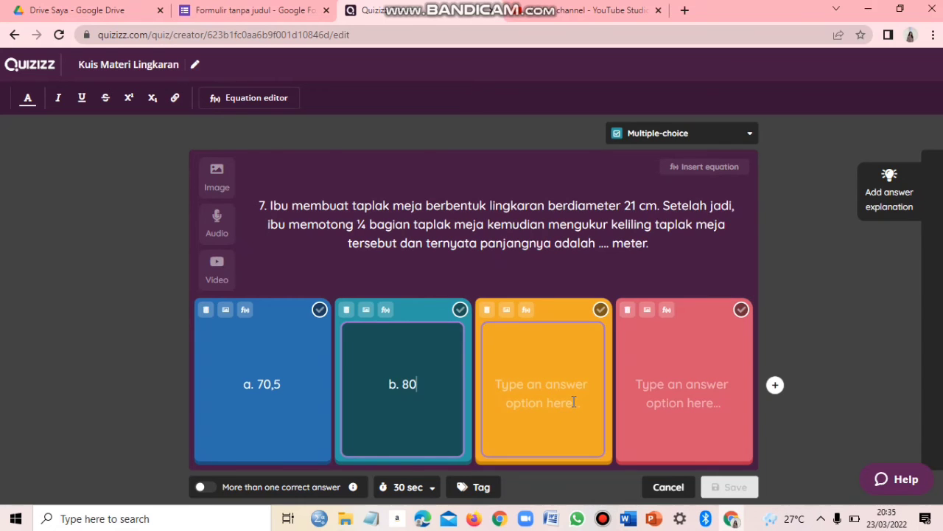
- Copy answer "c. 80,5" of question 7 from the Word document into the third answer option
{"action": "left_click", "coordinate": [574, 402]}
{"action": "left_click", "coordinate": [636, 525]}
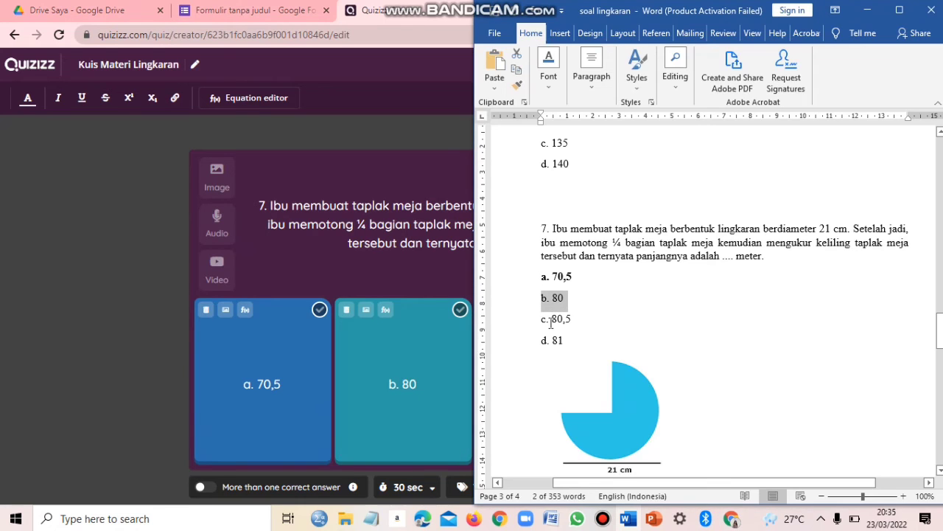
{"action": "left_click_drag", "start_coordinate": [542, 318], "coordinate": [574, 323]}
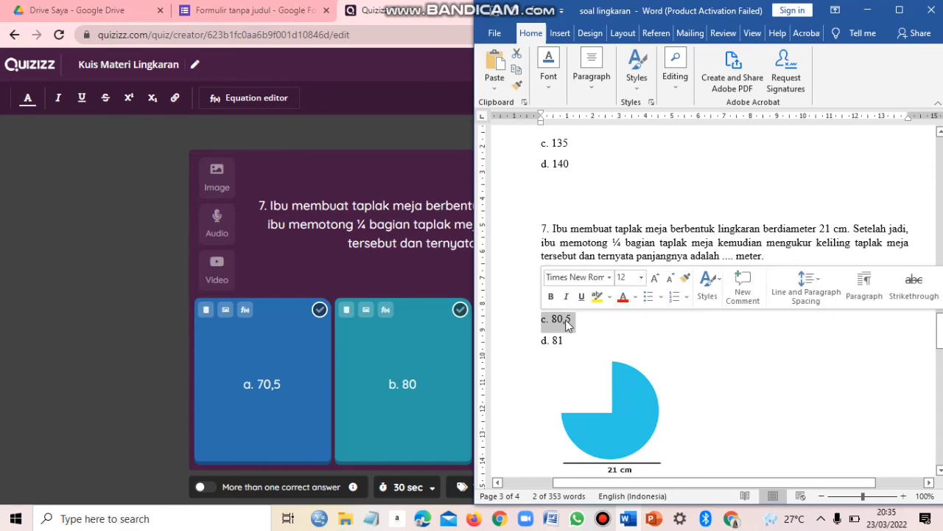
{"action": "key", "text": "alt+Tab"}
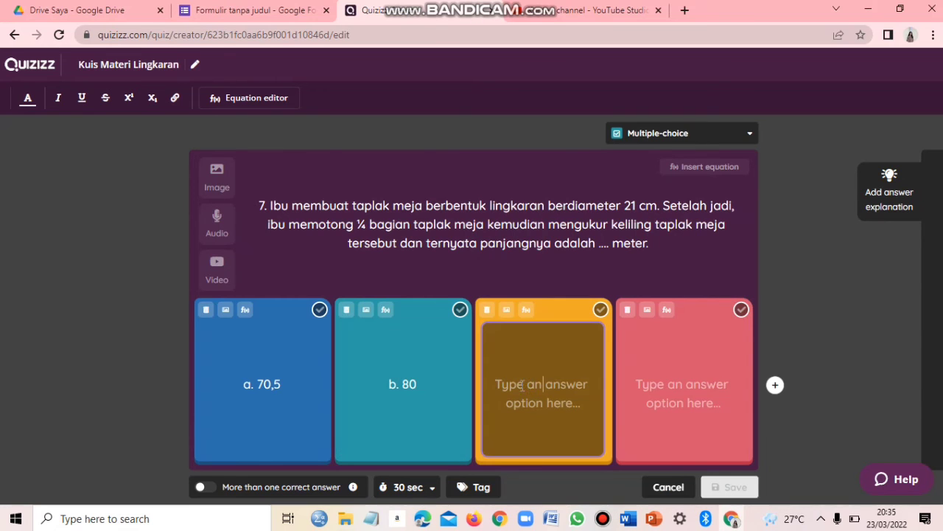
{"action": "key", "text": "ctrl+v"}
- Copy answer "d. 81" of question 7 from the Word document into the fourth answer option
{"action": "left_click", "coordinate": [673, 384]}
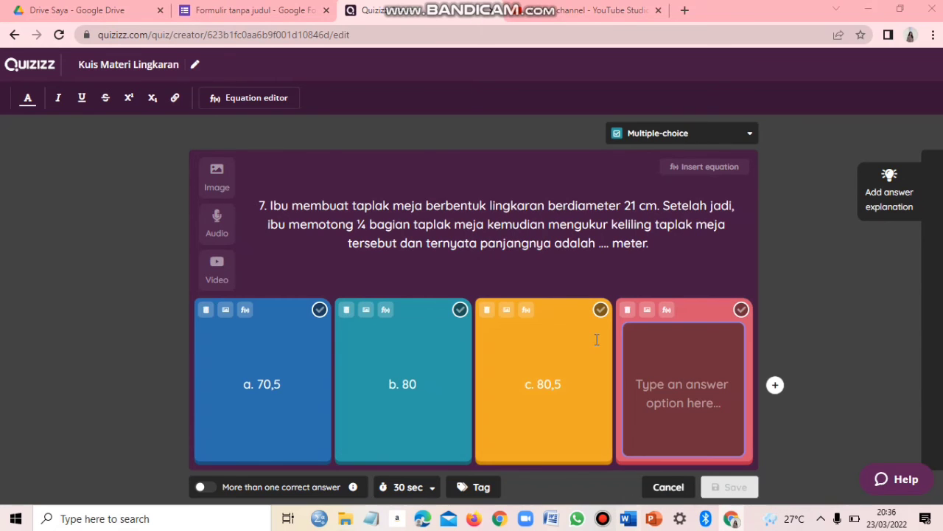
{"action": "left_click", "coordinate": [627, 518]}
{"action": "left_click_drag", "start_coordinate": [538, 339], "coordinate": [571, 337]}
{"action": "key", "text": "alt+Tab"}
{"action": "left_click", "coordinate": [641, 398]}
{"action": "key", "text": "ctrl+v"}
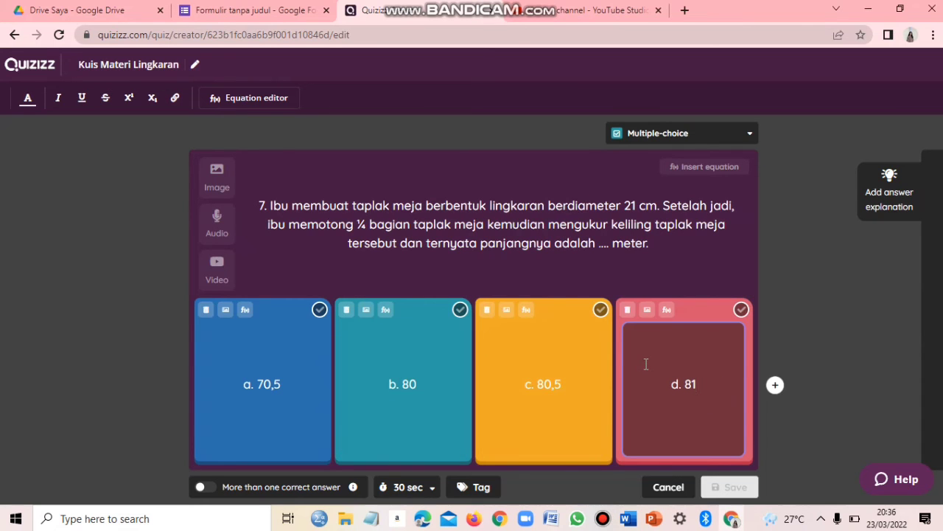
- Check the figure of question 7 in the Word document and upload the image file "taplak meja" to the question
{"action": "left_click", "coordinate": [628, 522]}
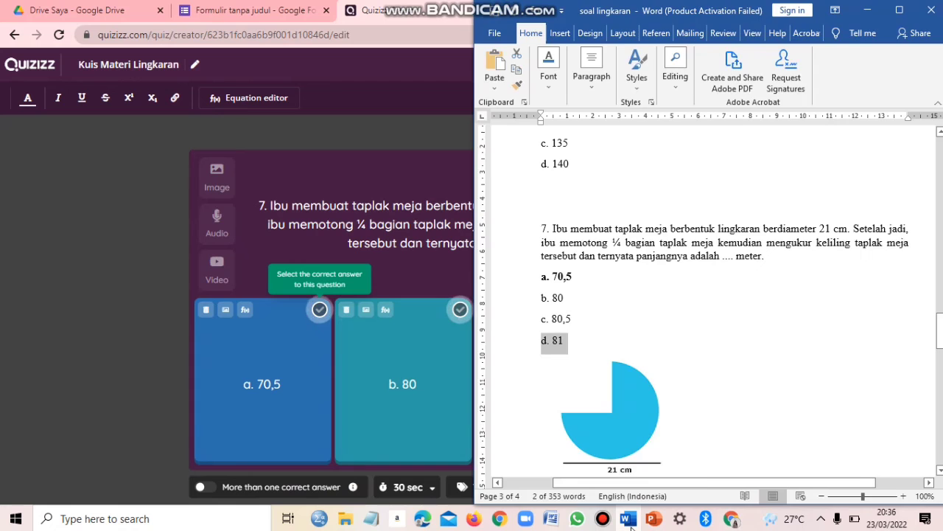
{"action": "left_click", "coordinate": [628, 522]}
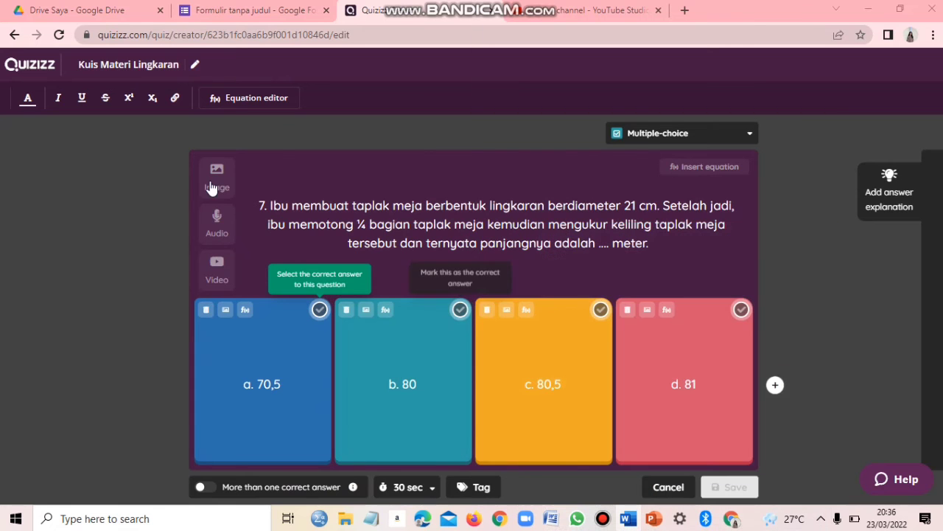
{"action": "left_click", "coordinate": [211, 184]}
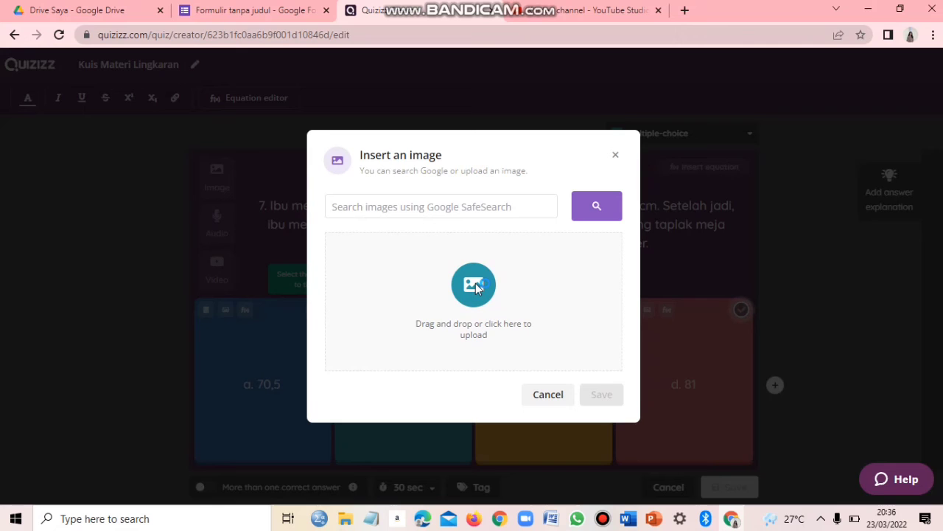
{"action": "left_click", "coordinate": [477, 282]}
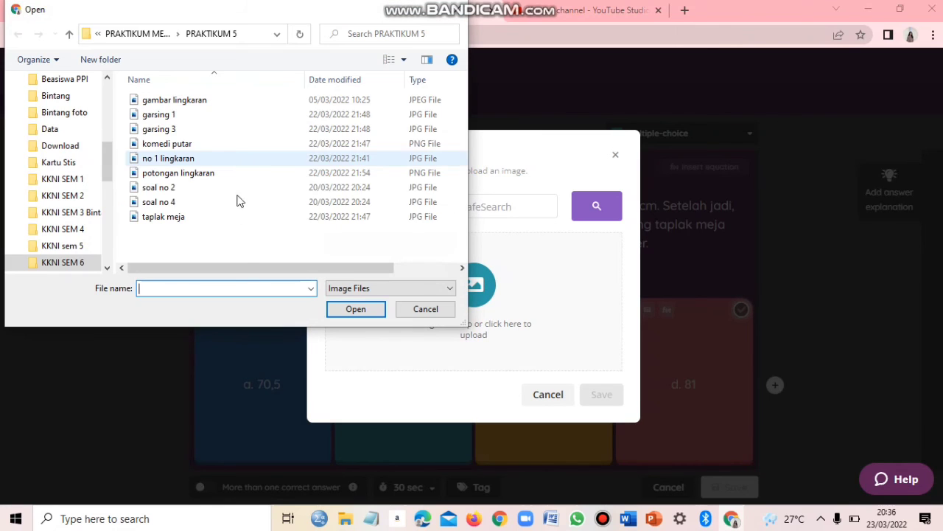
{"action": "left_click", "coordinate": [237, 216]}
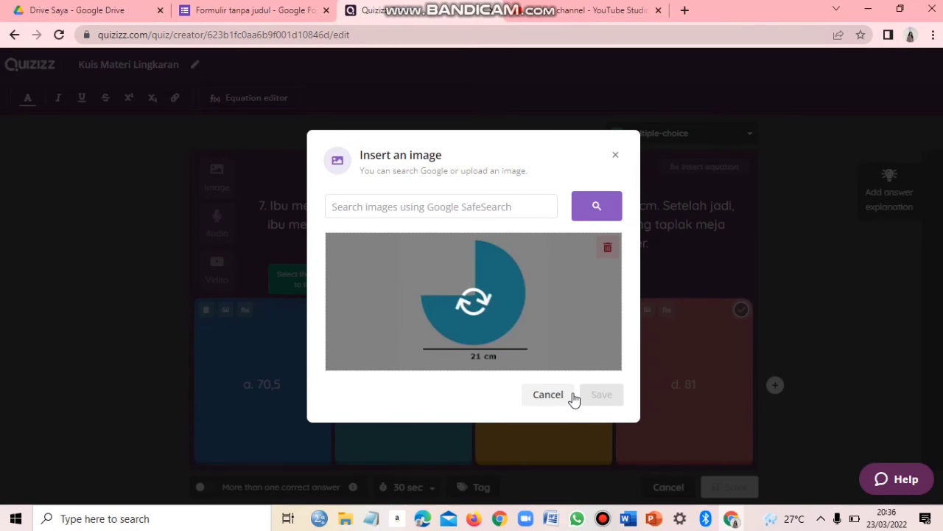
{"action": "left_click", "coordinate": [605, 403]}
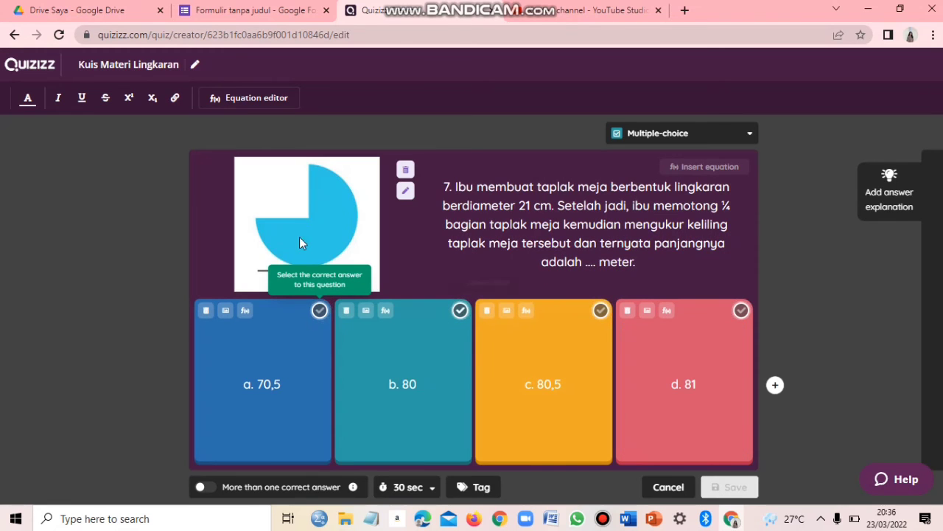
- Check the answer key in the Word document, mark "a. 70,5" as the correct answer of question 7, and save the question
{"action": "left_click", "coordinate": [628, 519]}
{"action": "scroll", "coordinate": [638, 371], "scroll_direction": "down", "scroll_amount": 2}
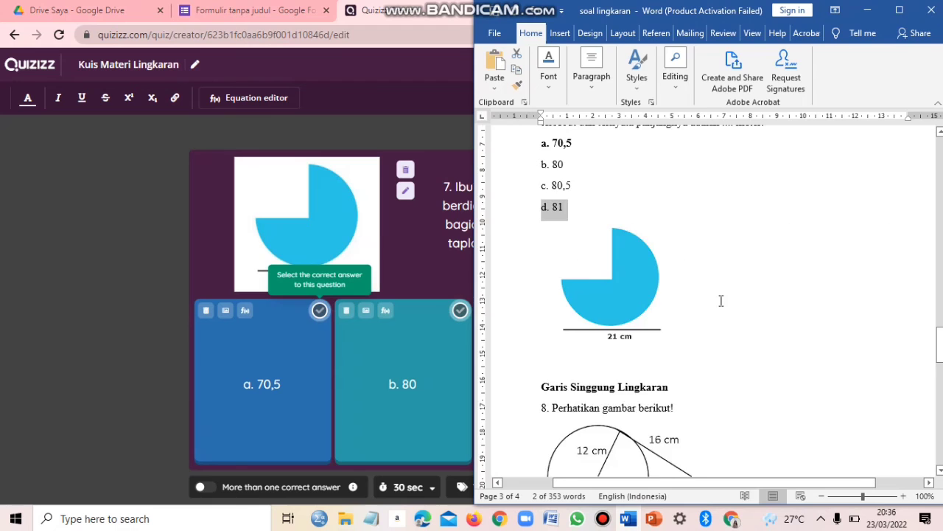
{"action": "left_click", "coordinate": [259, 332]}
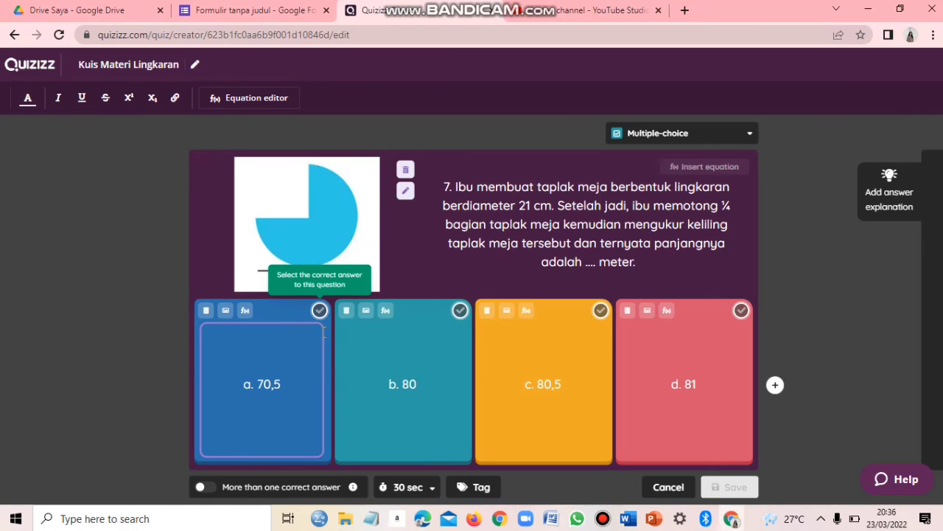
{"action": "left_click", "coordinate": [319, 311]}
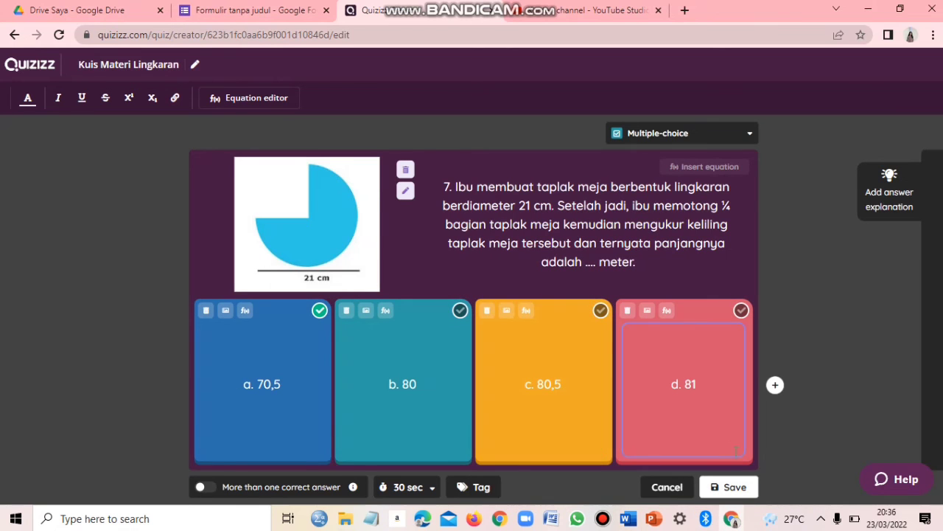
{"action": "left_click", "coordinate": [737, 488]}
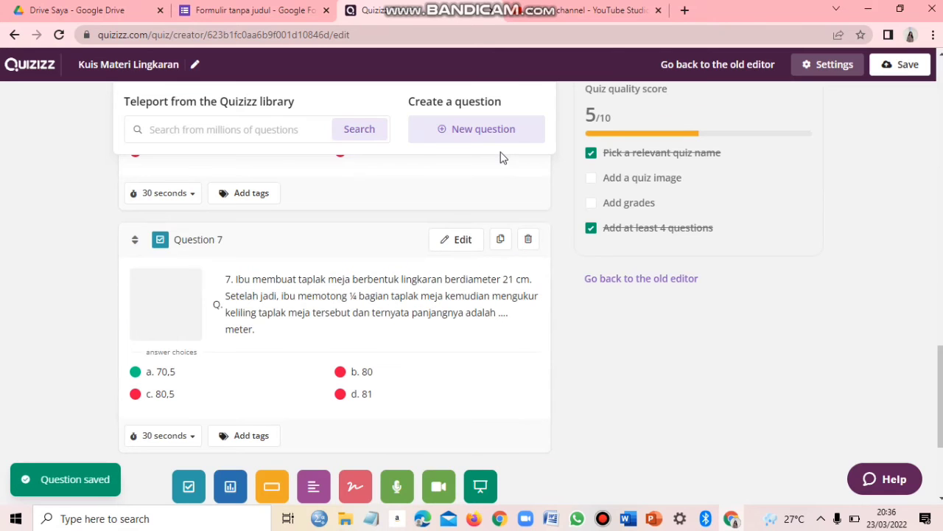
- Add a new multiple-choice question and copy the line "8. Perhatikan gambar berikut!" from the Word document into it
{"action": "left_click", "coordinate": [487, 133]}
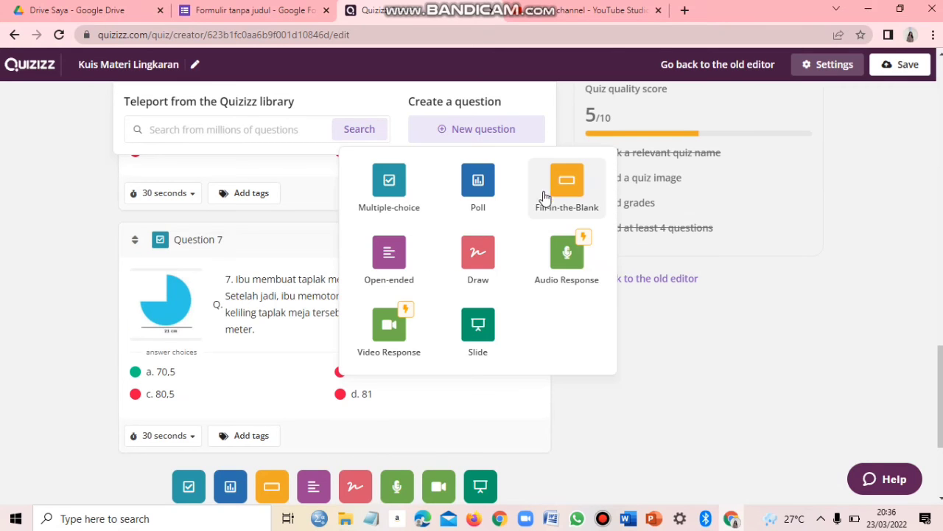
{"action": "left_click", "coordinate": [388, 183]}
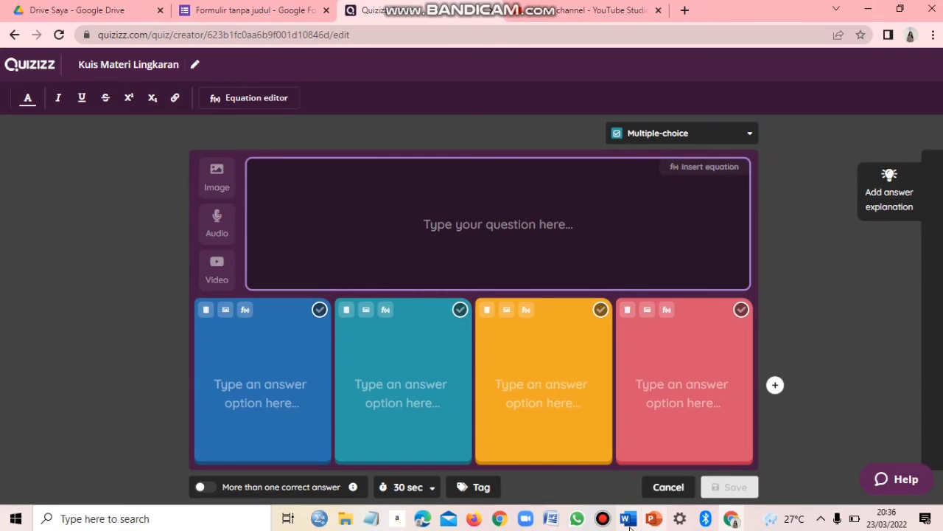
{"action": "key", "text": "alt+Tab"}
{"action": "scroll", "coordinate": [666, 291], "scroll_direction": "down", "scroll_amount": 5}
{"action": "left_click_drag", "start_coordinate": [538, 241], "coordinate": [631, 257]}
{"action": "key", "text": "ctrl+c"}
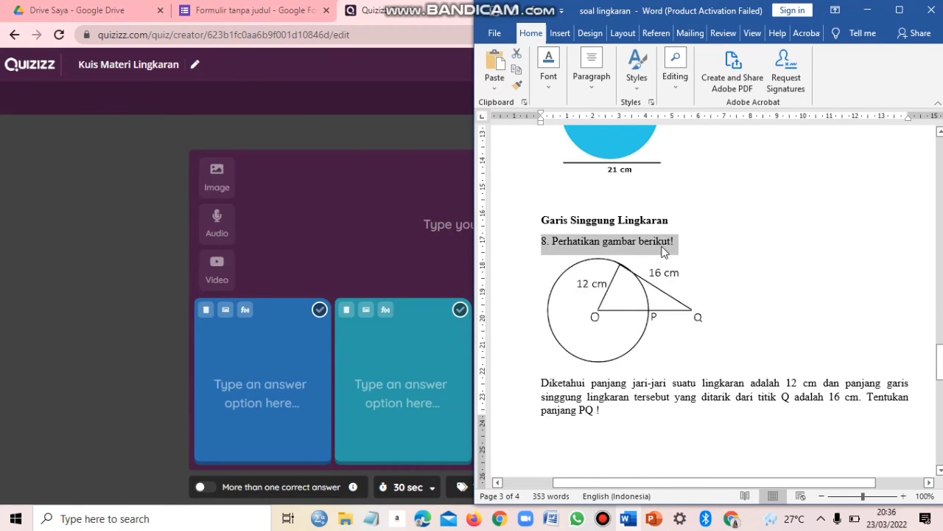
{"action": "left_click", "coordinate": [438, 233]}
{"action": "key", "text": "ctrl+v"}
- Copy the paragraph of question 8 starting "Diketahui panjang jari-jari" from the Word document and append it to the question text
{"action": "left_click", "coordinate": [636, 523]}
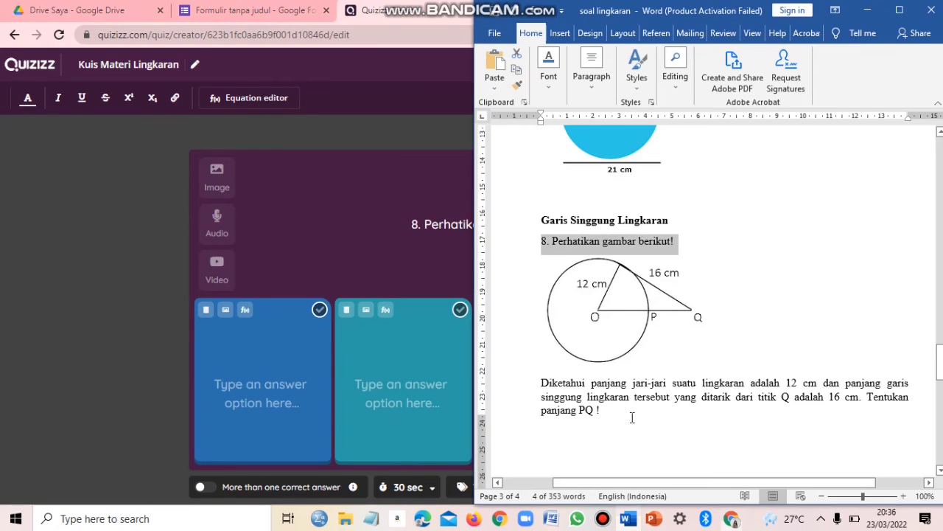
{"action": "left_click_drag", "start_coordinate": [540, 381], "coordinate": [602, 412]}
{"action": "key", "text": "ctrl+c"}
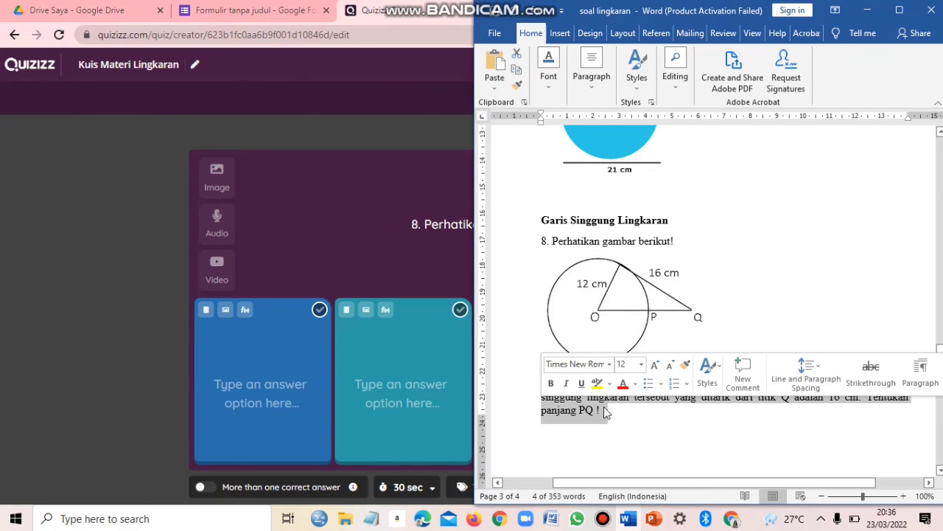
{"action": "left_click", "coordinate": [452, 240]}
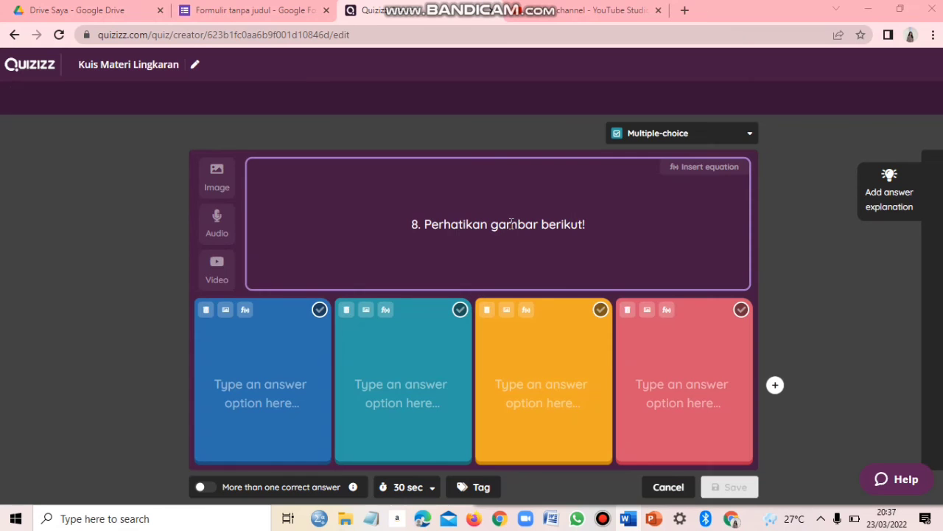
{"action": "left_click", "coordinate": [626, 229]}
{"action": "key", "text": "ctrl+v"}
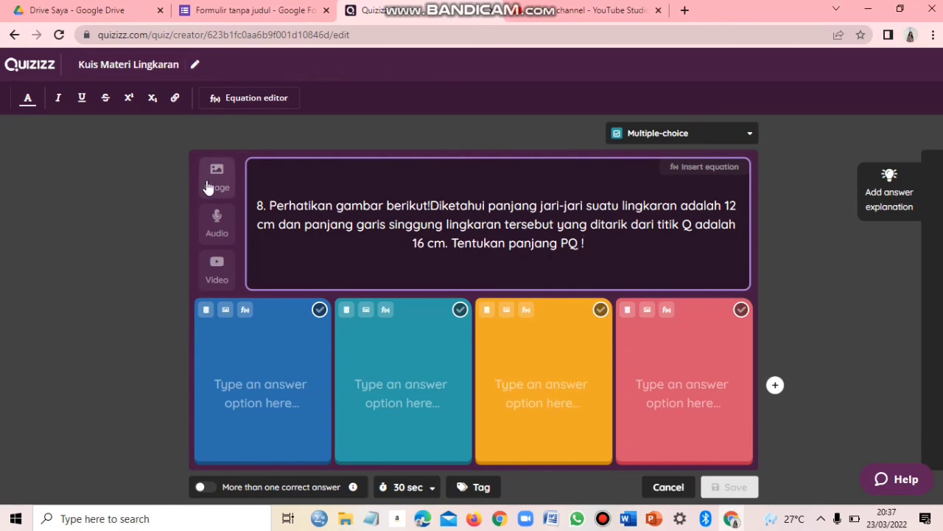
{"action": "left_click", "coordinate": [266, 348]}
{"action": "left_click", "coordinate": [626, 519]}
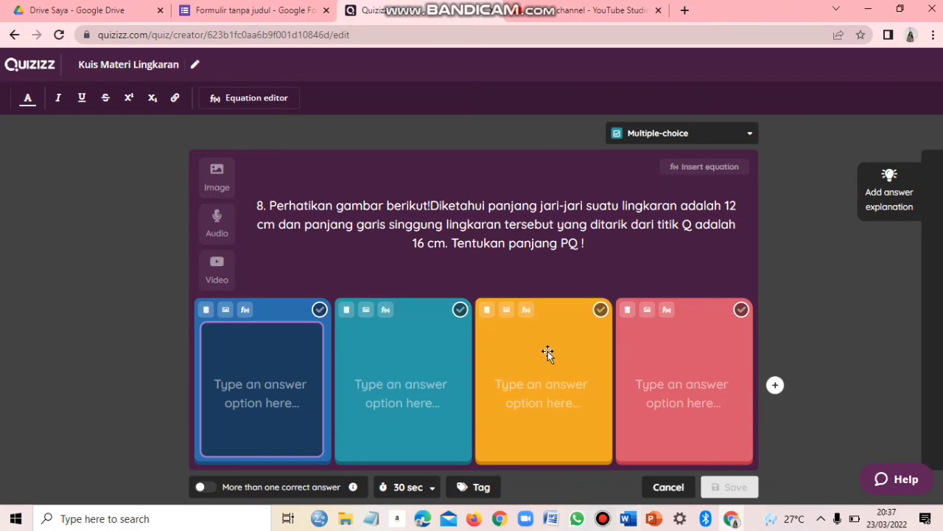
{"action": "scroll", "coordinate": [538, 359], "scroll_direction": "down", "scroll_amount": 6}
{"action": "left_click_drag", "start_coordinate": [538, 359], "coordinate": [577, 358]}
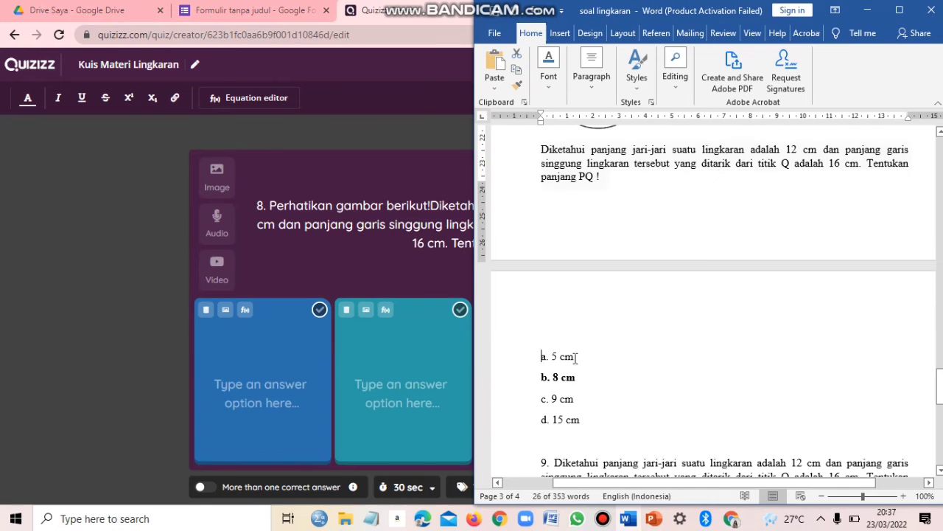
{"action": "left_click", "coordinate": [262, 370]}
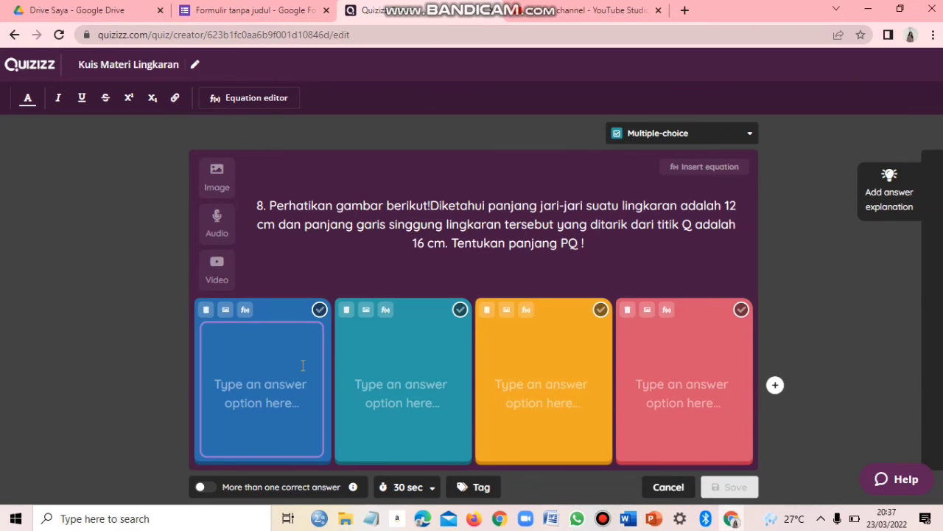
- Copy "b. 8 cm" of question 8 from the Word document into the second answer option
{"action": "left_click", "coordinate": [418, 370]}
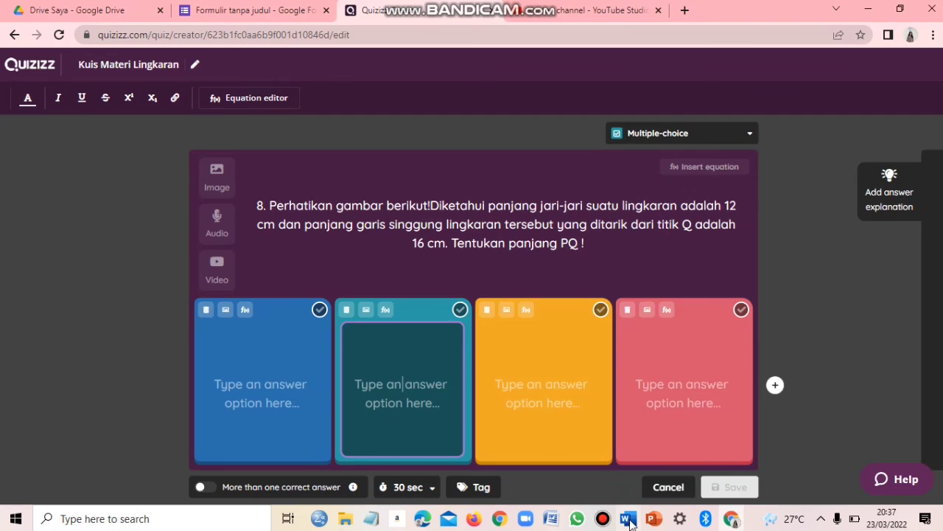
{"action": "left_click", "coordinate": [628, 519]}
{"action": "left_click_drag", "start_coordinate": [541, 380], "coordinate": [560, 382]}
{"action": "key", "text": "ctrl+c"}
{"action": "left_click", "coordinate": [403, 378]}
{"action": "key", "text": "ctrl+v"}
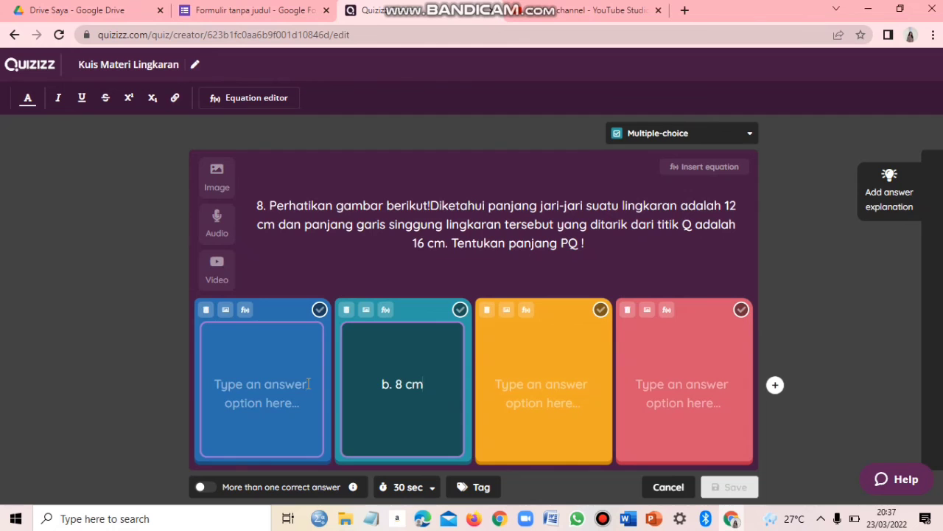
- Copy "a. 5 cm" of question 8 from the Word document into the first answer option
{"action": "left_click", "coordinate": [308, 383]}
{"action": "left_click", "coordinate": [627, 519]}
{"action": "left_click_drag", "start_coordinate": [541, 356], "coordinate": [572, 358]}
{"action": "key", "text": "ctrl+c"}
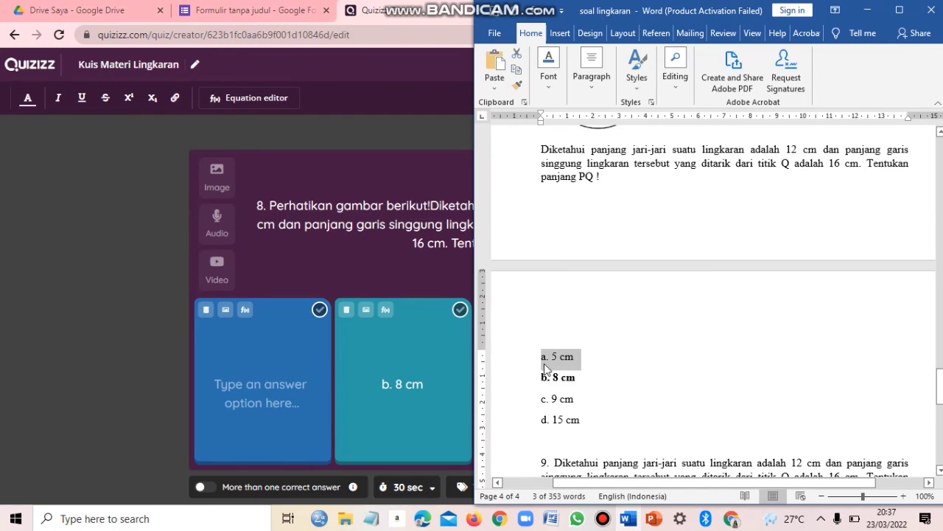
{"action": "left_click", "coordinate": [268, 396]}
{"action": "key", "text": "ctrl+v"}
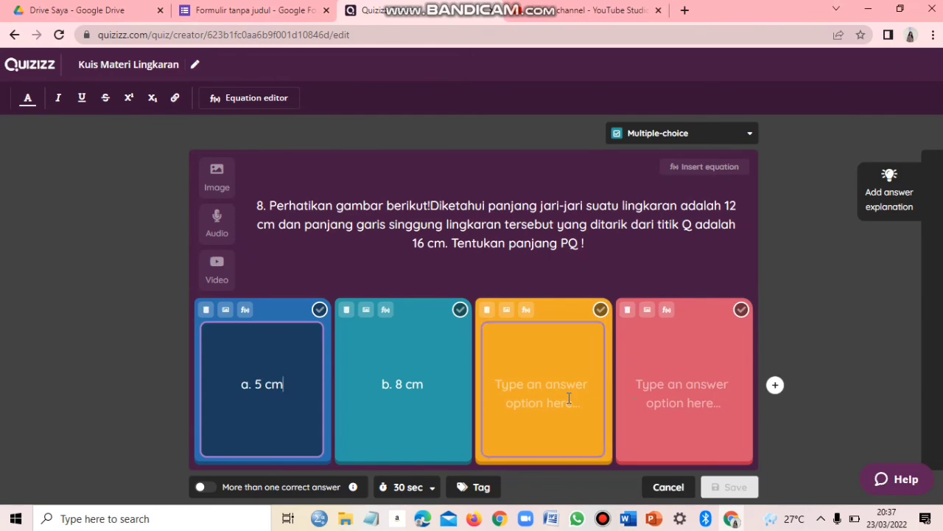
- Copy "c. 9 cm" of question 8 from the Word document into the third answer option, undoing the misplaced paste in the second one
{"action": "left_click", "coordinate": [583, 417]}
{"action": "left_click", "coordinate": [627, 519]}
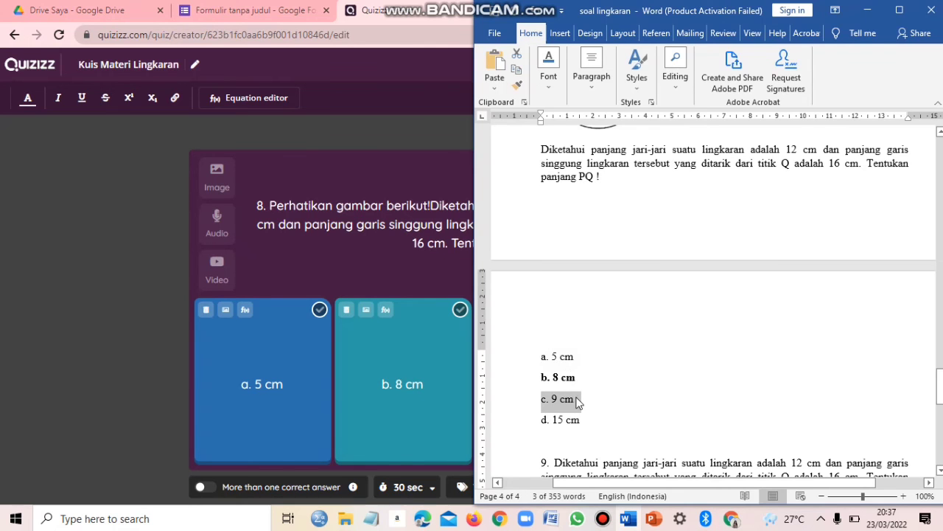
{"action": "left_click", "coordinate": [427, 370]}
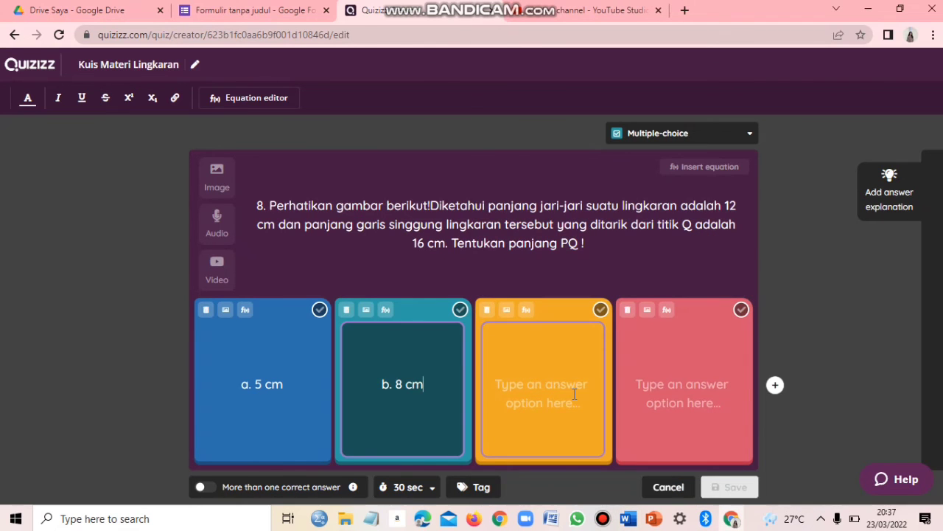
{"action": "type", "text": "c. 9 cm"}
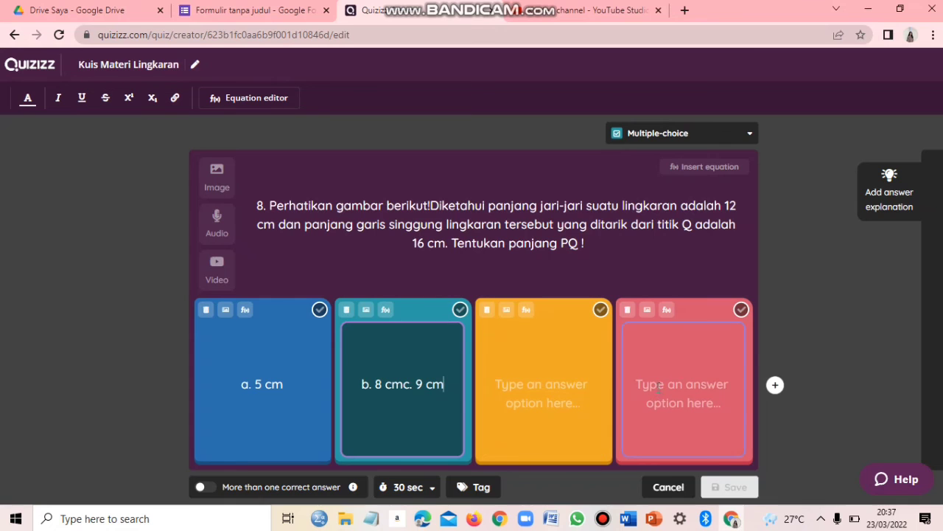
{"action": "key", "text": "ctrl+z"}
{"action": "left_click", "coordinate": [519, 391]}
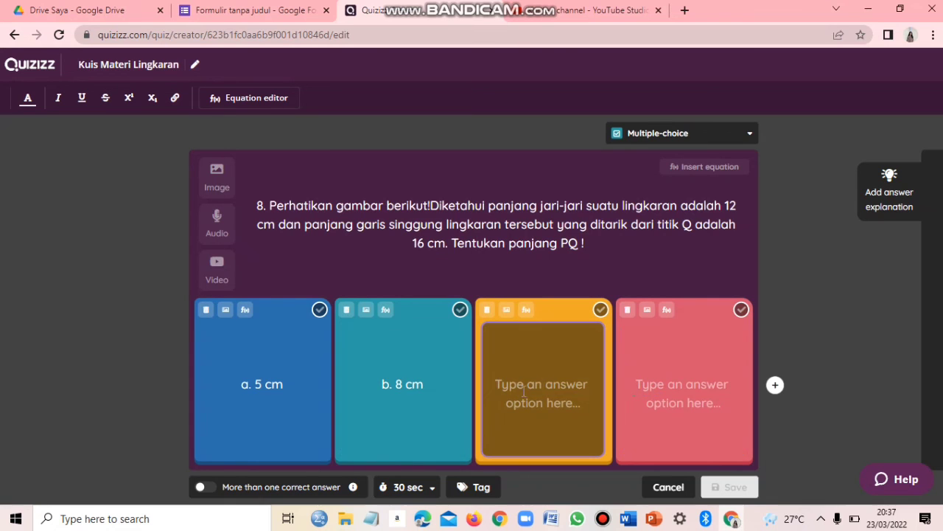
{"action": "type", "text": "c. 9 cm"}
- Copy "d. 15 cm" of question 8 from the Word document into the fourth answer option
{"action": "left_click", "coordinate": [660, 378]}
{"action": "left_click", "coordinate": [632, 524]}
{"action": "left_click_drag", "start_coordinate": [542, 421], "coordinate": [584, 422]}
{"action": "key", "text": "ctrl+c"}
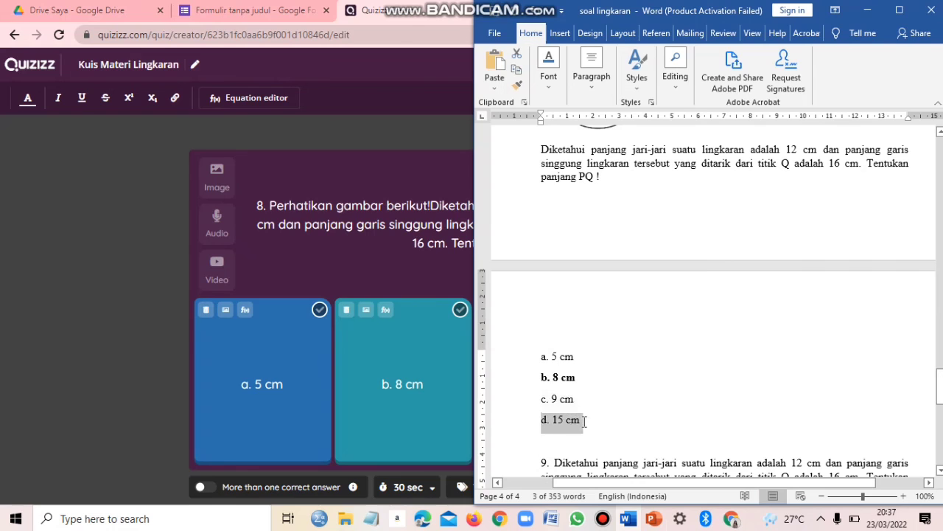
{"action": "key", "text": "alt+Tab"}
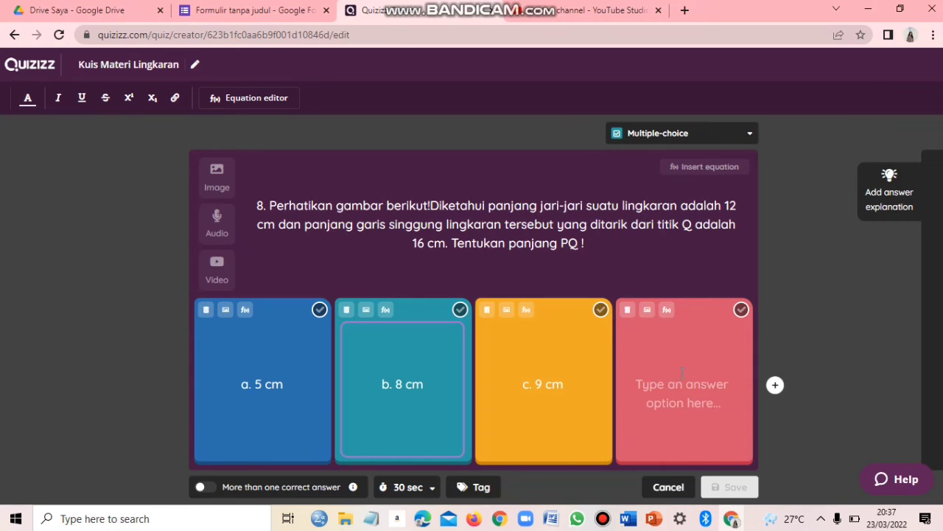
{"action": "left_click", "coordinate": [682, 372]}
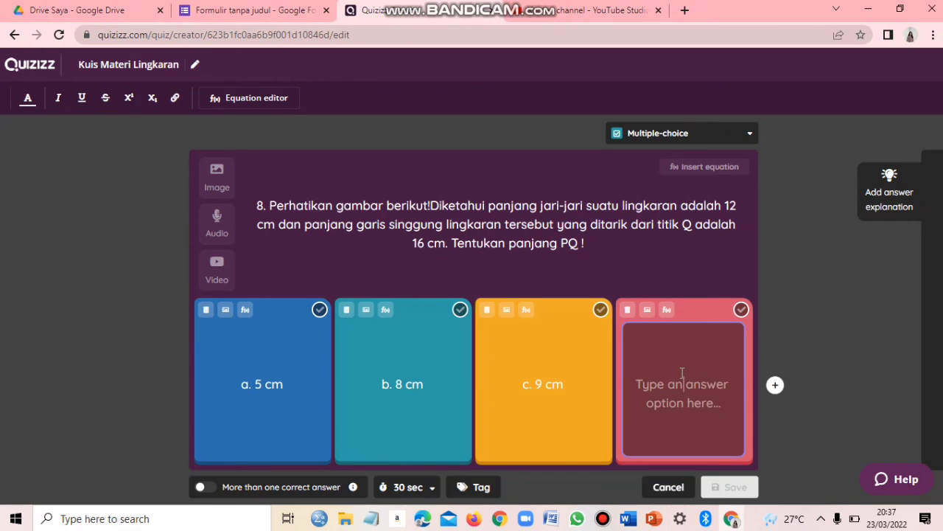
{"action": "key", "text": "ctrl+v"}
- Check the figure of question 8 in the Word document and upload the image file "garsing 1" to the question
{"action": "left_click", "coordinate": [628, 518]}
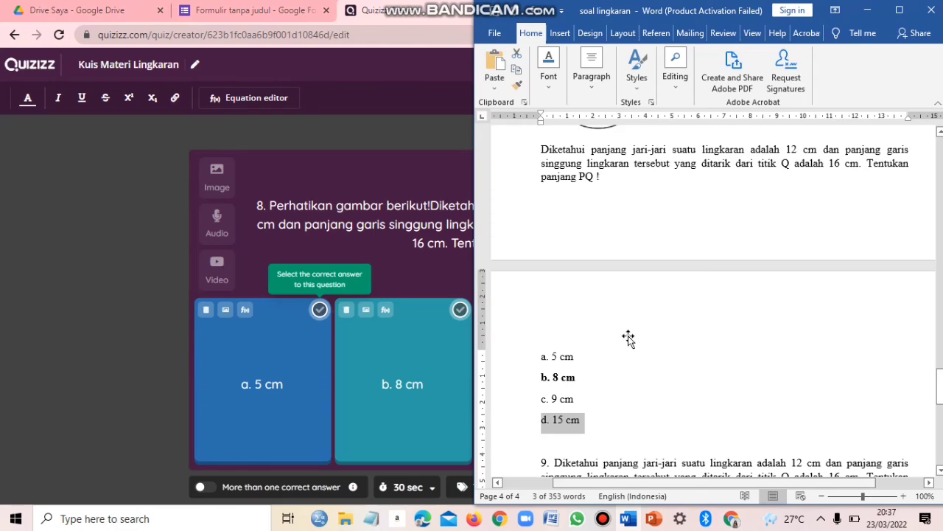
{"action": "scroll", "coordinate": [628, 338], "scroll_direction": "up", "scroll_amount": 8}
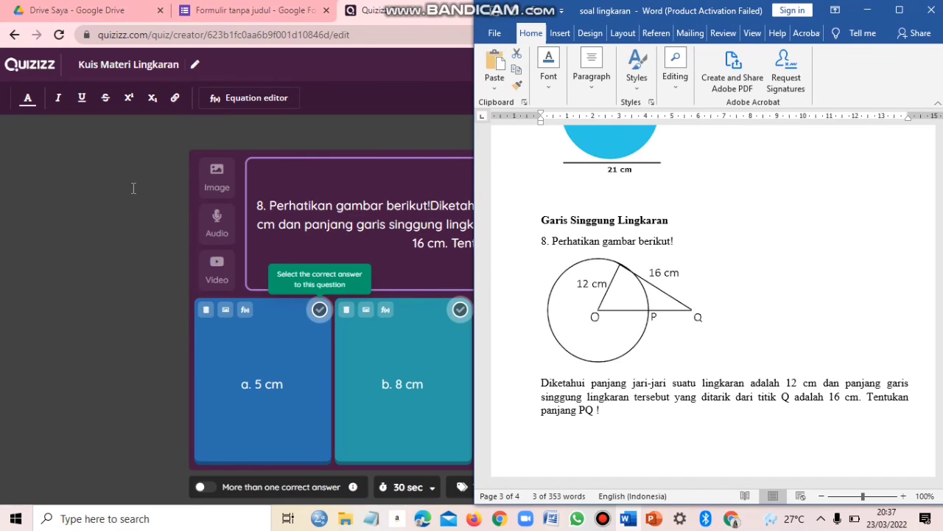
{"action": "left_click", "coordinate": [170, 193]}
{"action": "left_click", "coordinate": [221, 178]}
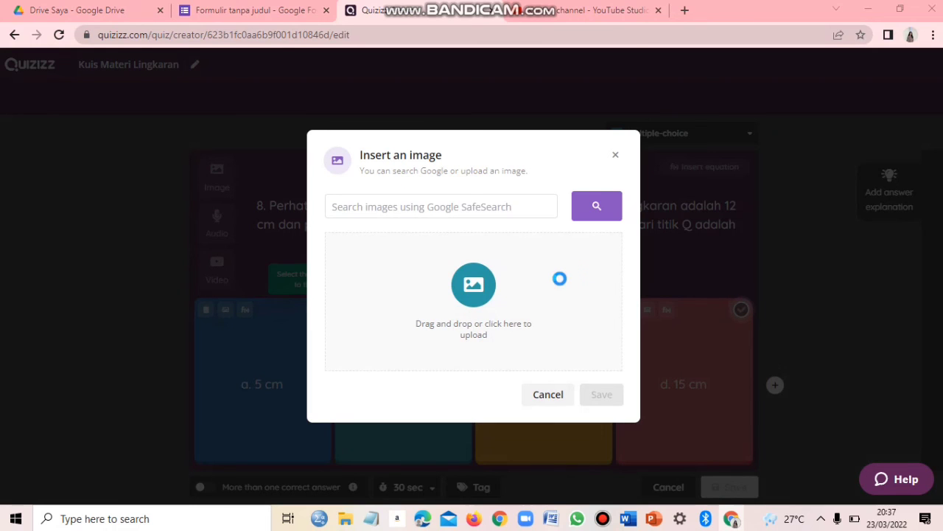
{"action": "left_click", "coordinate": [560, 283]}
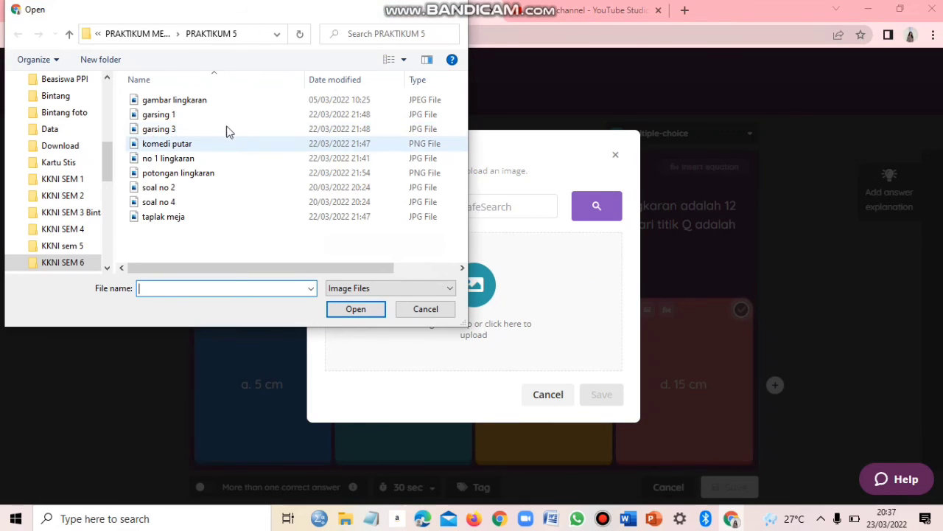
{"action": "left_click", "coordinate": [221, 115]}
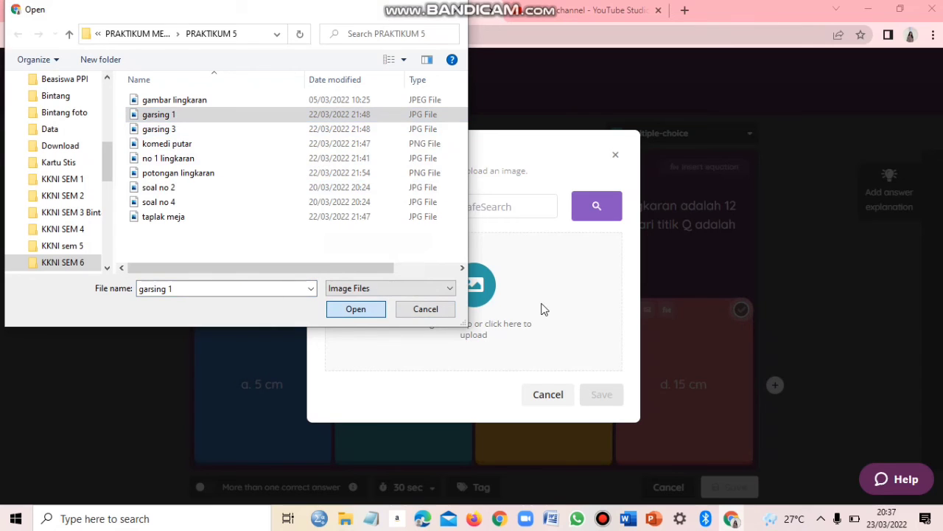
{"action": "key", "text": "Return"}
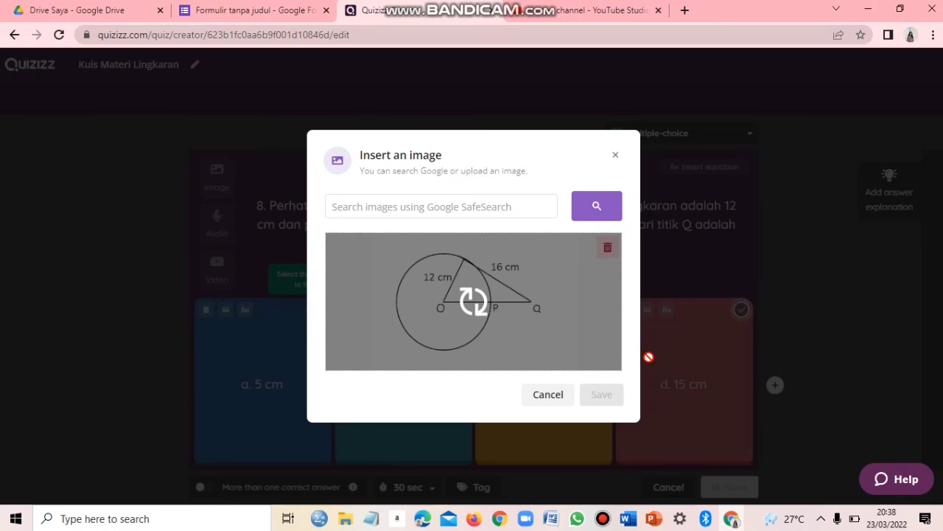
{"action": "left_click", "coordinate": [612, 401]}
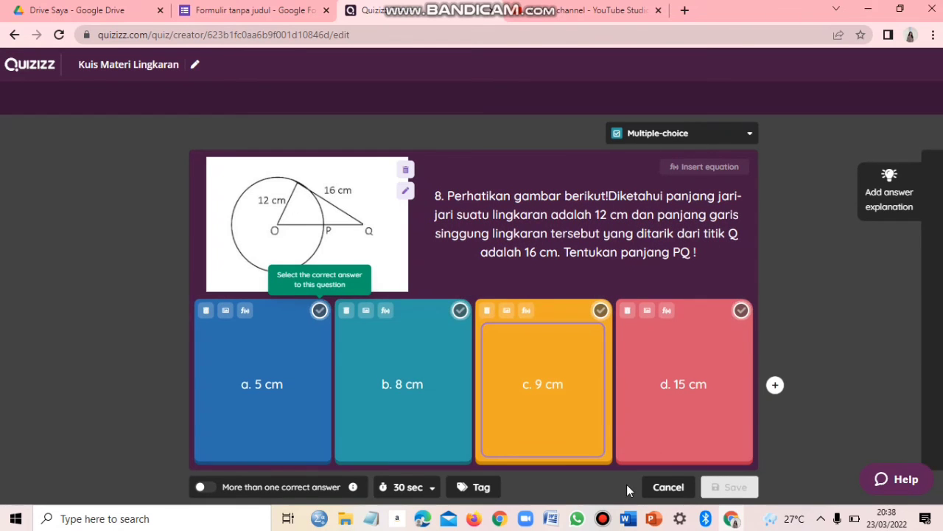
- Check the answer key in the Word document, mark "b. 8 cm" as the correct answer of question 8, and save the question
{"action": "left_click", "coordinate": [627, 518]}
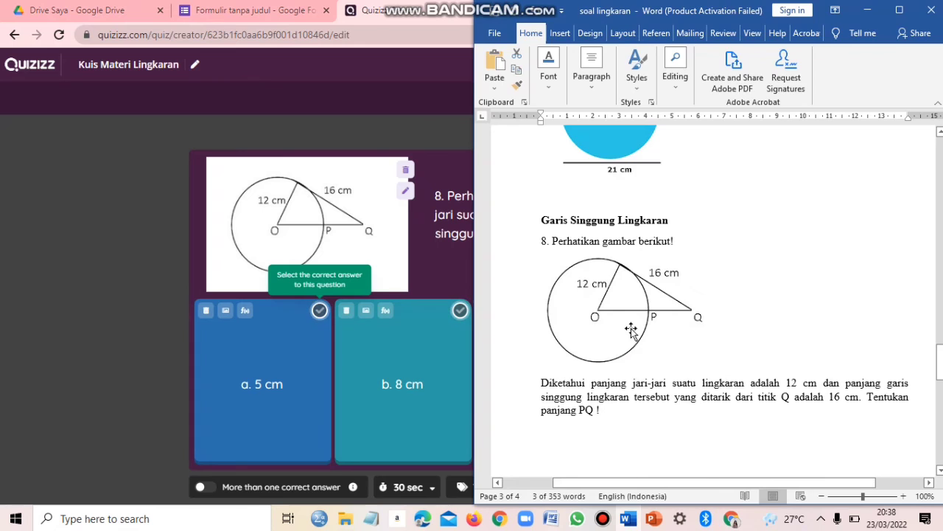
{"action": "scroll", "coordinate": [626, 329], "scroll_direction": "down", "scroll_amount": 6}
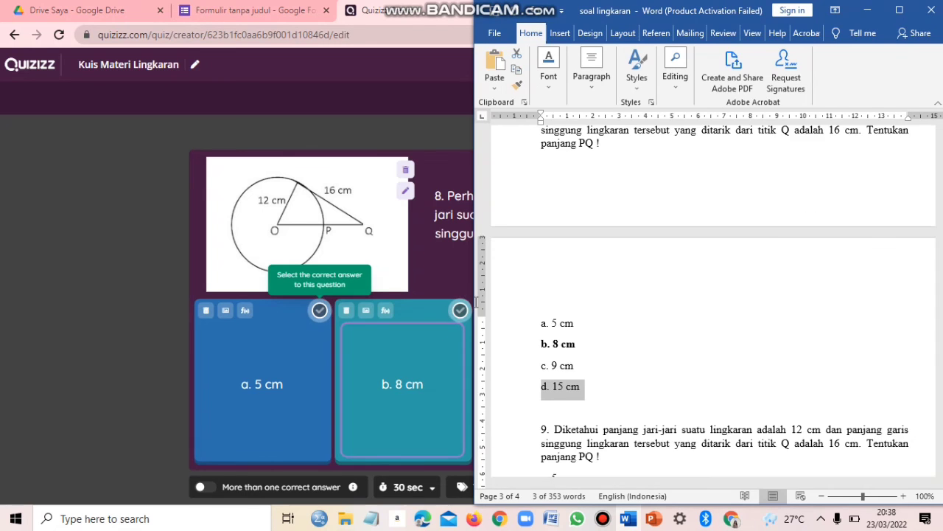
{"action": "left_click", "coordinate": [459, 310]}
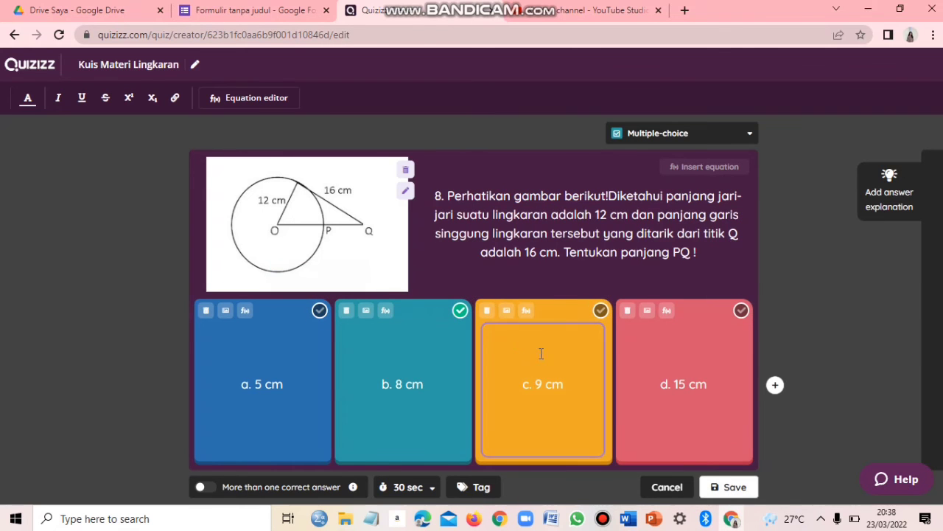
{"action": "left_click", "coordinate": [736, 487]}
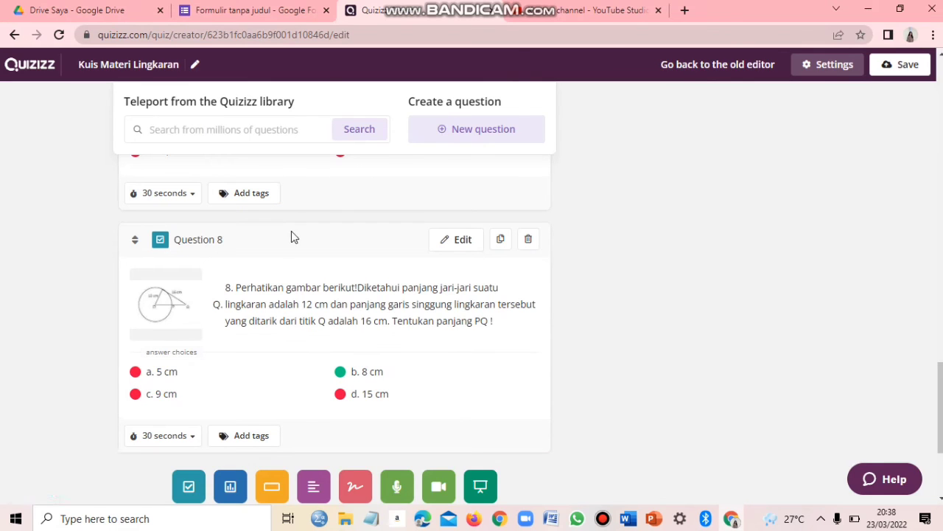
- Add a new multiple-choice question and copy the text of question 9, starting "9. Diketahui panjang jari-jari", from the Word document into it
{"action": "left_click", "coordinate": [500, 135]}
{"action": "left_click", "coordinate": [379, 193]}
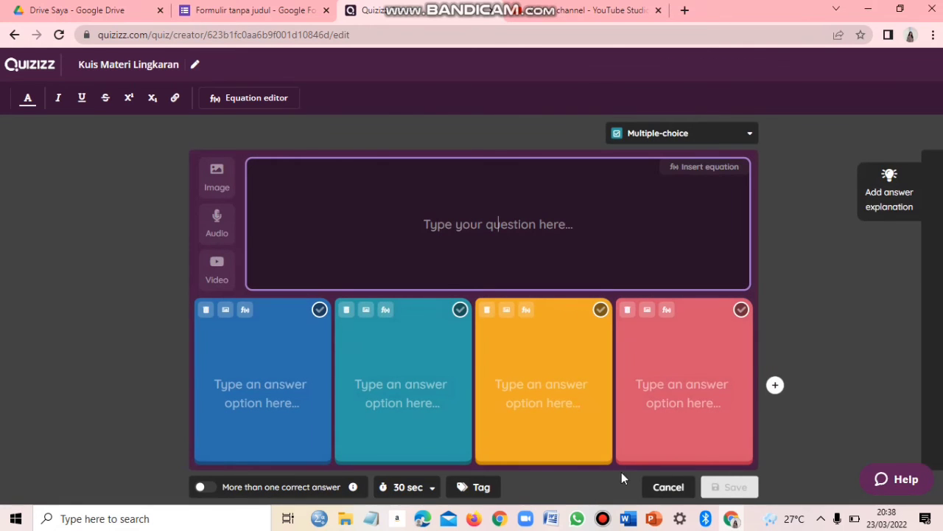
{"action": "key", "text": "alt+Tab"}
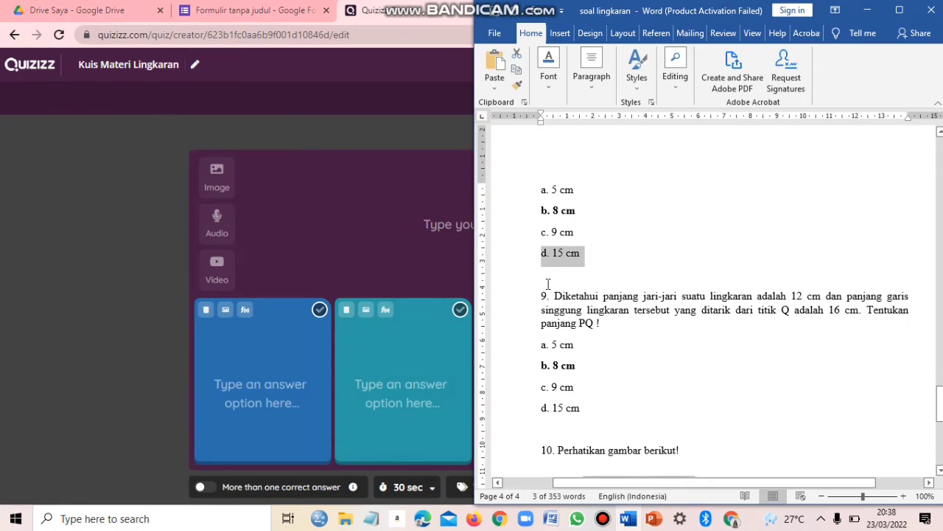
{"action": "left_click_drag", "start_coordinate": [542, 295], "coordinate": [588, 317]}
{"action": "key", "text": "ctrl+c"}
{"action": "key", "text": "alt+Tab"}
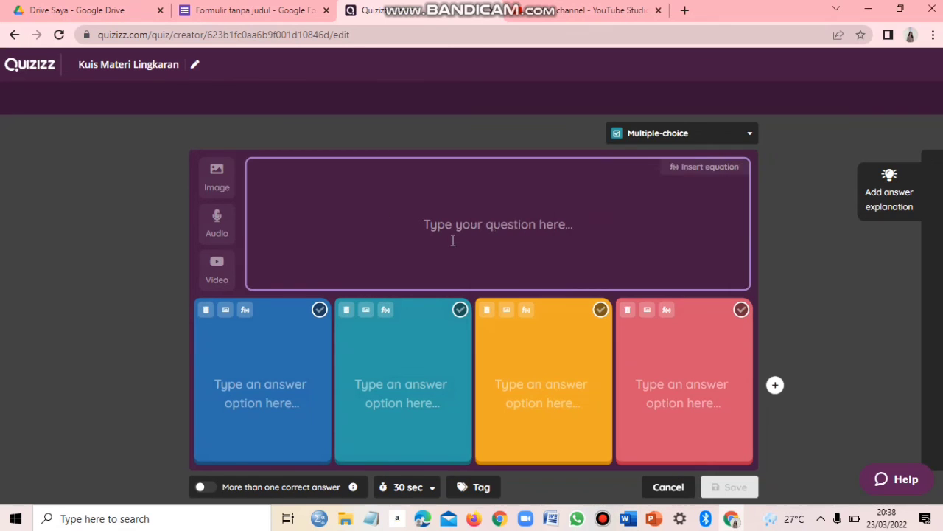
{"action": "left_click", "coordinate": [400, 261]}
{"action": "key", "text": "ctrl+v"}
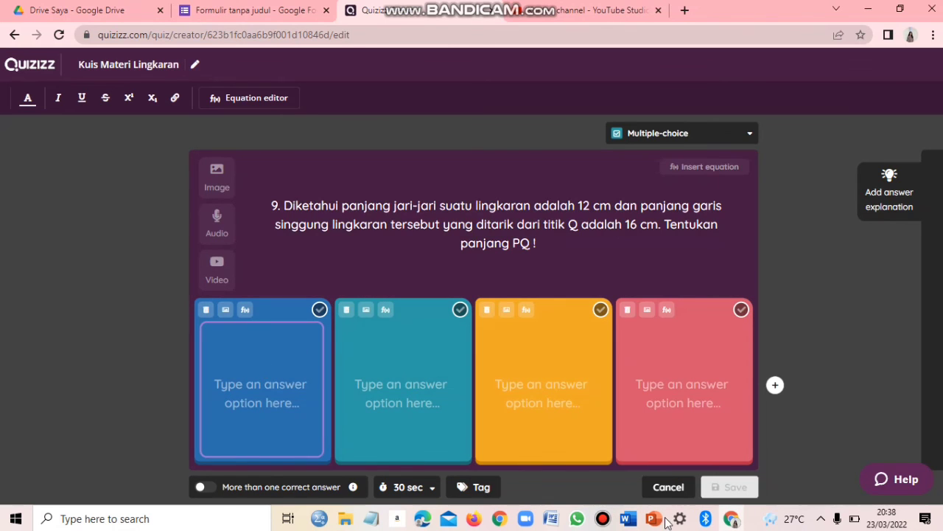
- Copy "a. 5 cm" of question 9 from the Word document into the first answer option
{"action": "key", "text": "alt+Tab"}
{"action": "left_click_drag", "start_coordinate": [538, 345], "coordinate": [576, 346]}
{"action": "key", "text": "ctrl+c"}
{"action": "left_click", "coordinate": [277, 347]}
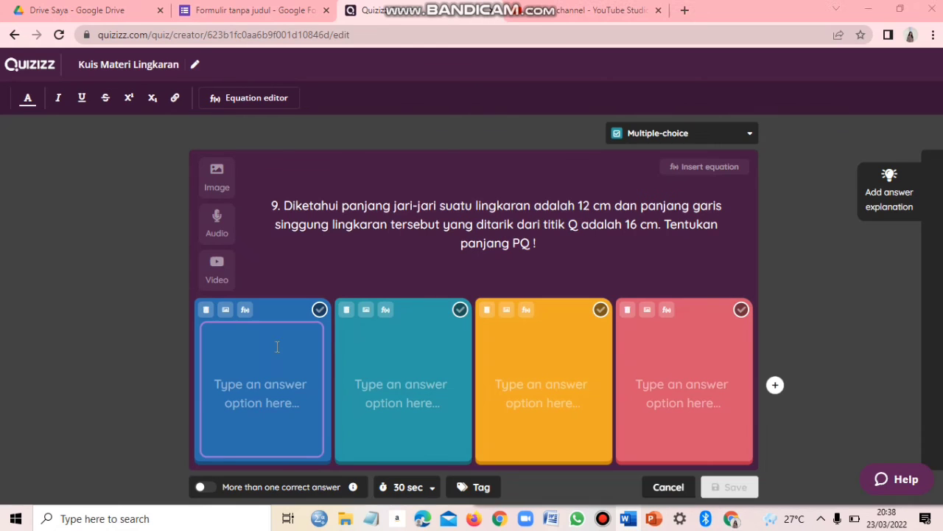
{"action": "left_click", "coordinate": [288, 347]}
{"action": "key", "text": "ctrl+v"}
- Copy "b. 8 cm" of question 9 from the Word document into the second answer option
{"action": "left_click", "coordinate": [399, 380]}
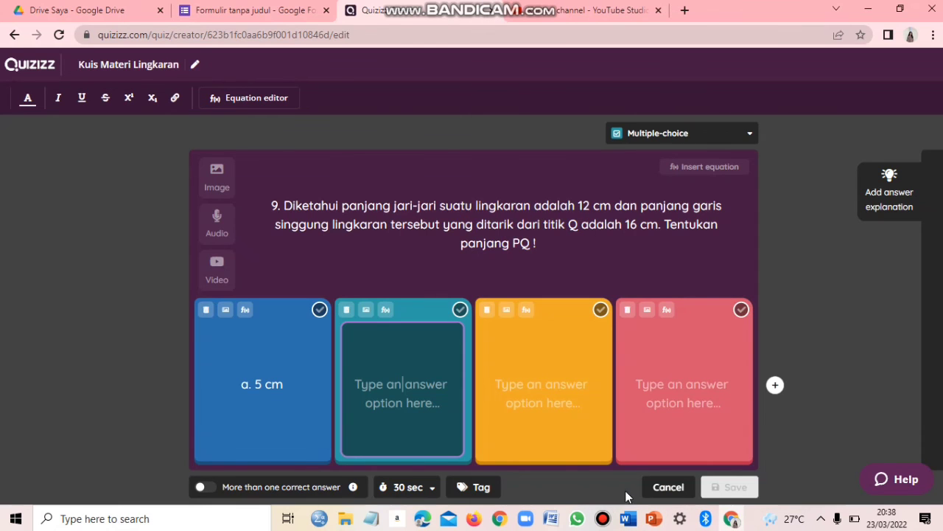
{"action": "key", "text": "alt+Tab"}
{"action": "left_click_drag", "start_coordinate": [536, 363], "coordinate": [579, 368]}
{"action": "key", "text": "ctrl+c"}
{"action": "left_click", "coordinate": [427, 379]}
{"action": "key", "text": "ctrl+v"}
- Copy "c. 9 cm" of question 9 from the Word document into the third answer option
{"action": "left_click", "coordinate": [520, 387]}
{"action": "left_click", "coordinate": [627, 520]}
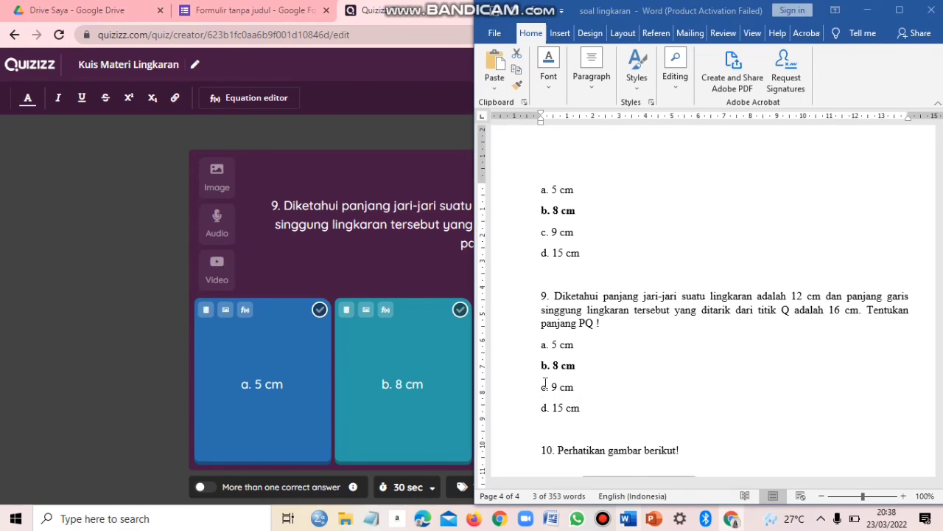
{"action": "left_click_drag", "start_coordinate": [569, 390], "coordinate": [571, 391]}
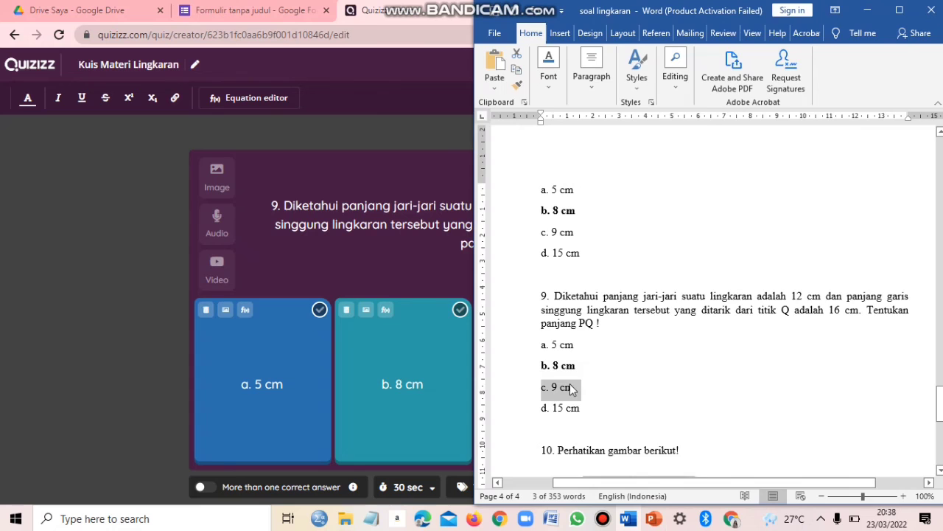
{"action": "left_click", "coordinate": [427, 381]}
{"action": "left_click", "coordinate": [544, 384]}
{"action": "key", "text": "ctrl+v"}
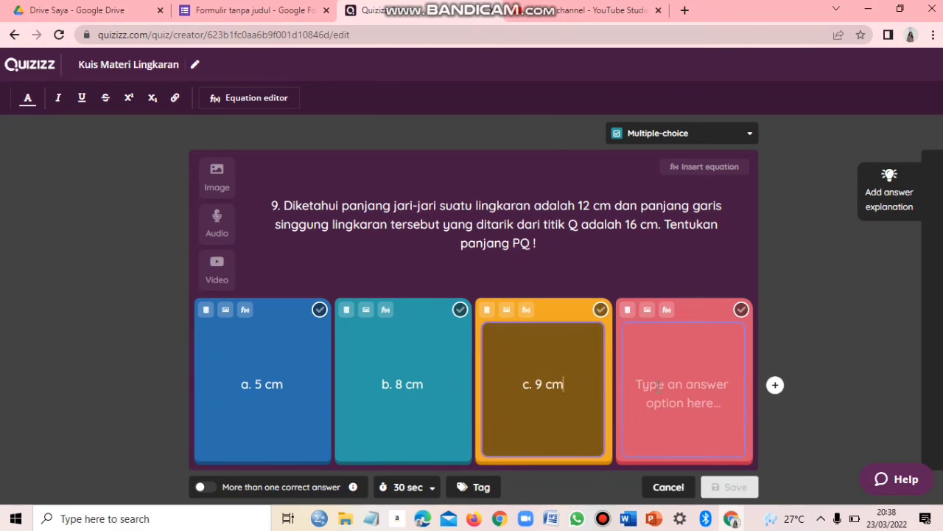
- Copy "d. 15 cm" of question 9 from the Word document into the fourth answer option
{"action": "left_click", "coordinate": [674, 413]}
{"action": "left_click", "coordinate": [627, 519]}
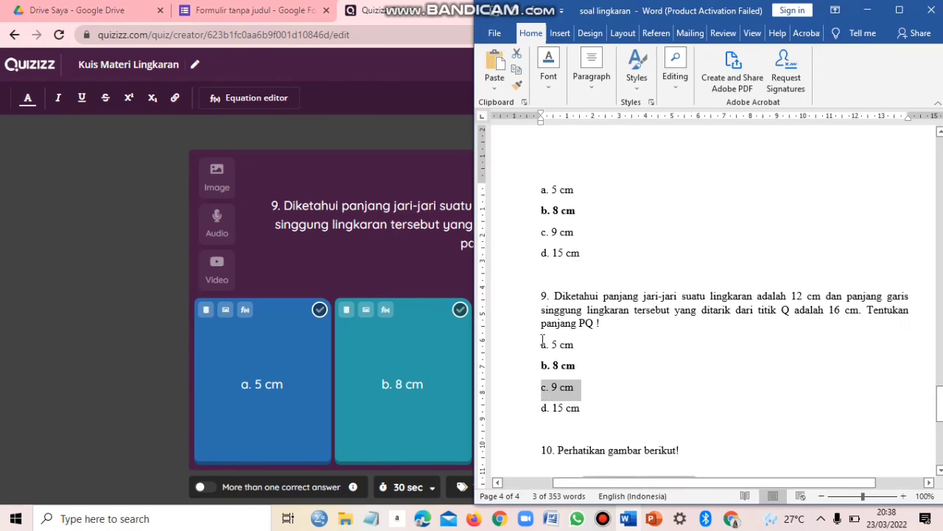
{"action": "left_click_drag", "start_coordinate": [546, 410], "coordinate": [580, 409]}
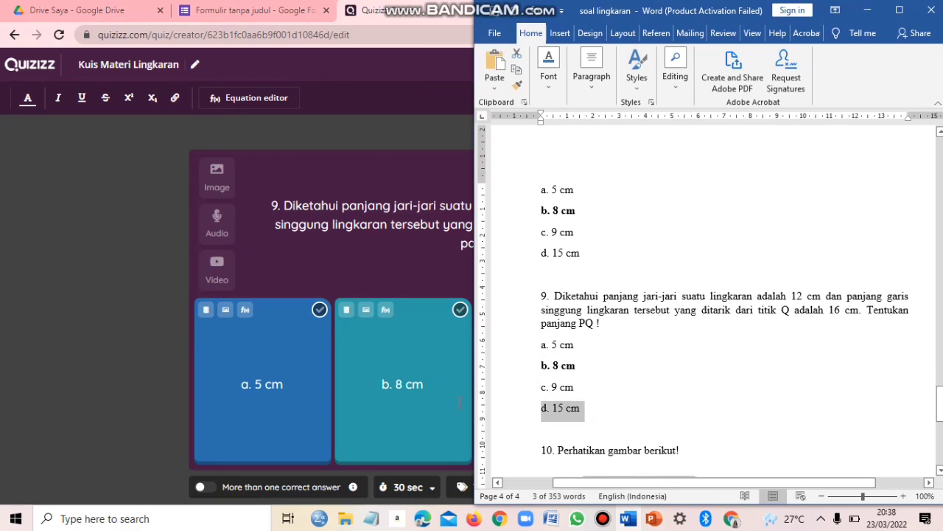
{"action": "left_click", "coordinate": [627, 519]}
{"action": "left_click", "coordinate": [643, 391]}
{"action": "key", "text": "ctrl+v"}
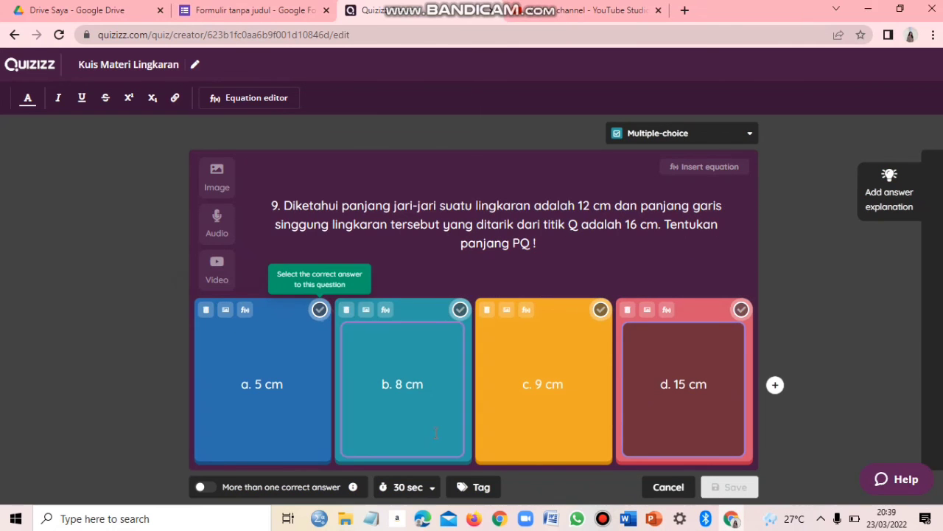
- Mark "b. 8 cm" as the correct answer of question 9 and save the question
{"action": "left_click", "coordinate": [628, 519]}
{"action": "left_click", "coordinate": [732, 519]}
{"action": "left_click", "coordinate": [460, 309]}
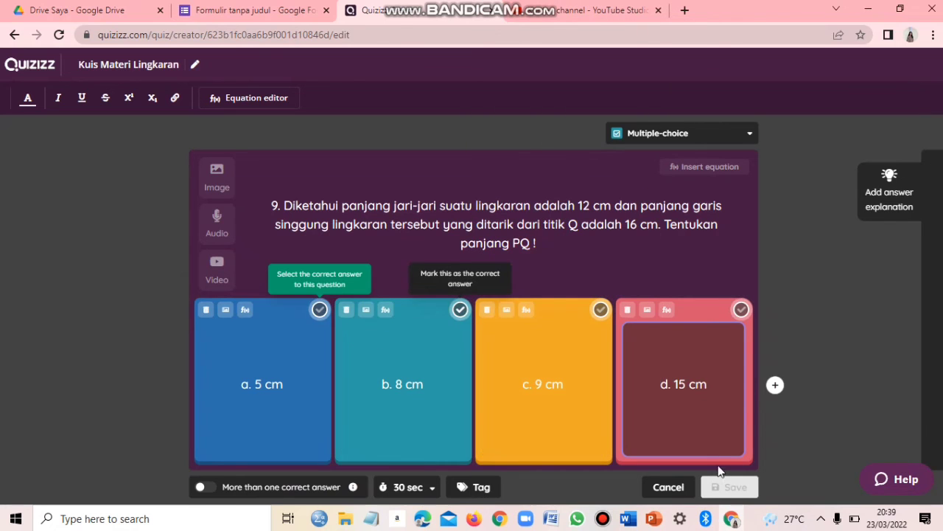
{"action": "left_click", "coordinate": [735, 489]}
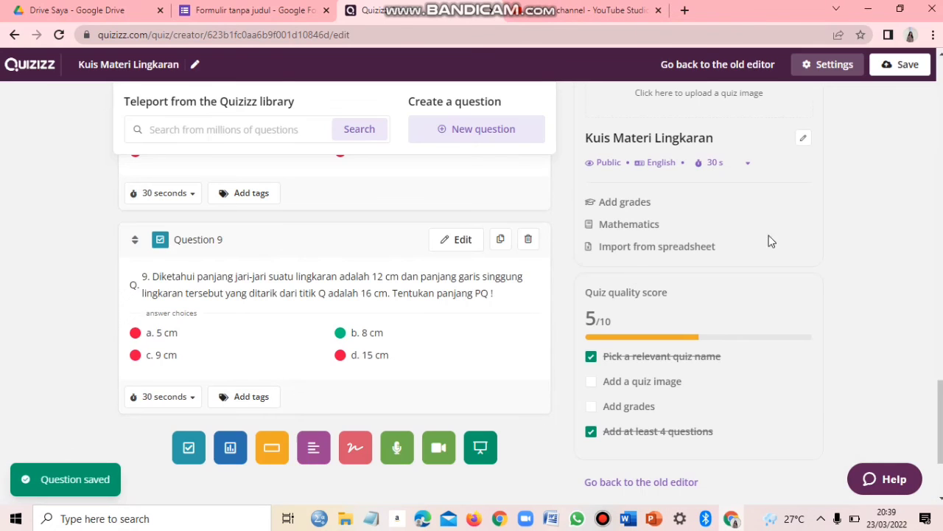
- Add a new multiple-choice question and copy "10. Perhatikan gambar berikut!" from the Word document into its question text
{"action": "left_click", "coordinate": [513, 132]}
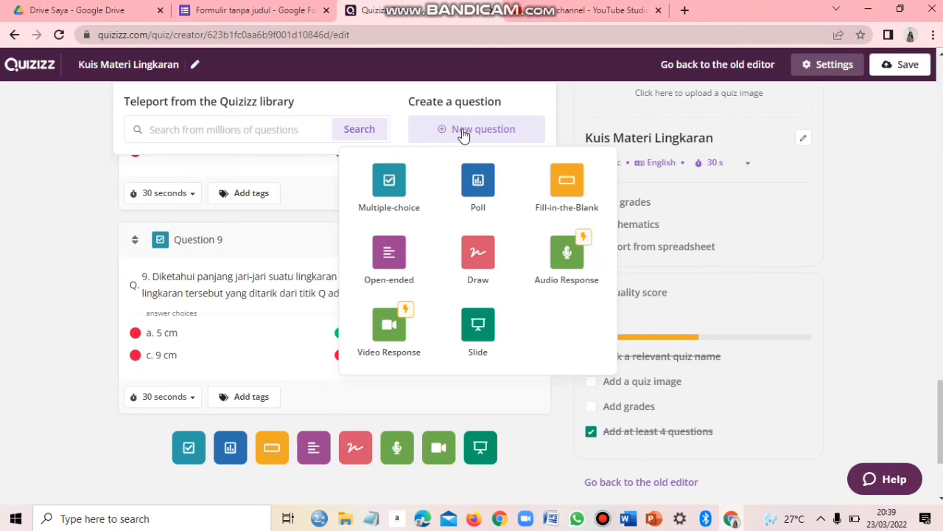
{"action": "left_click", "coordinate": [388, 193]}
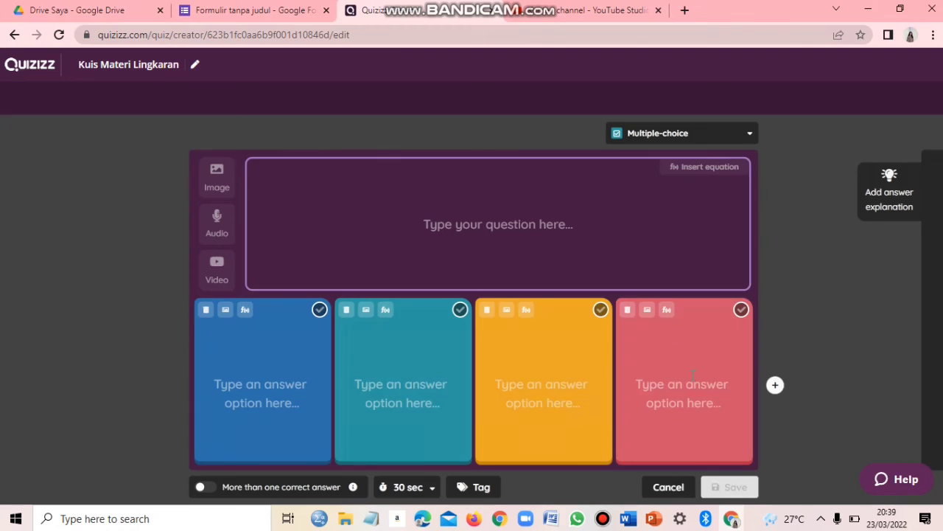
{"action": "left_click", "coordinate": [627, 518]}
{"action": "scroll", "coordinate": [661, 377], "scroll_direction": "down", "scroll_amount": 8}
{"action": "scroll", "coordinate": [625, 263], "scroll_direction": "up", "scroll_amount": 2}
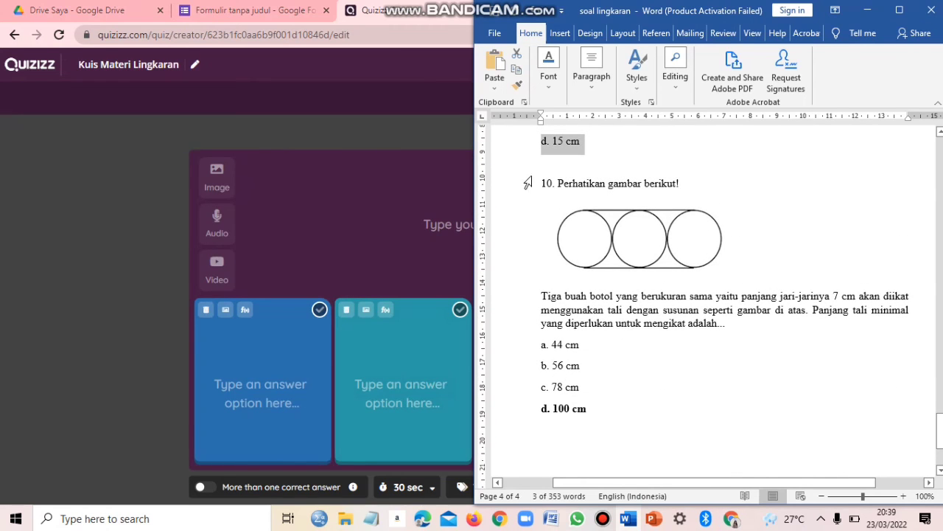
{"action": "left_click_drag", "start_coordinate": [688, 194], "coordinate": [689, 199]}
{"action": "key", "text": "ctrl+c"}
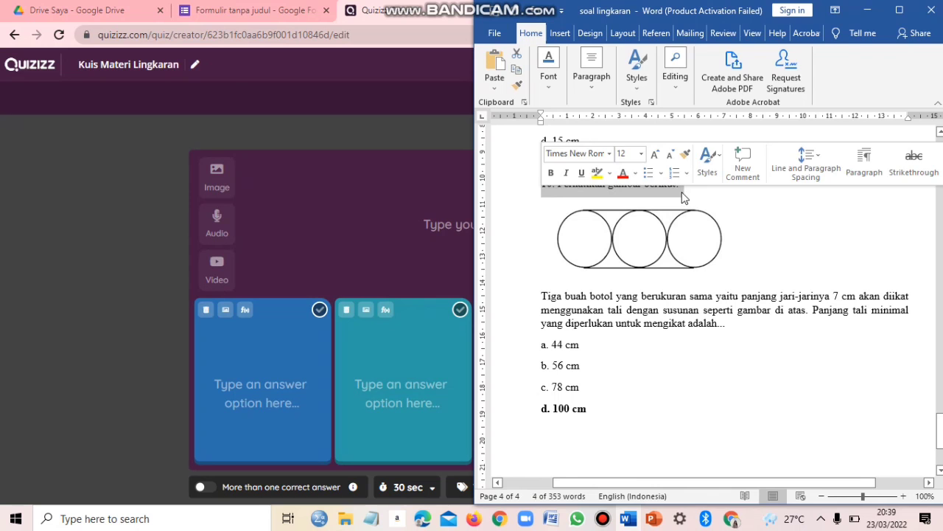
{"action": "left_click", "coordinate": [447, 238]}
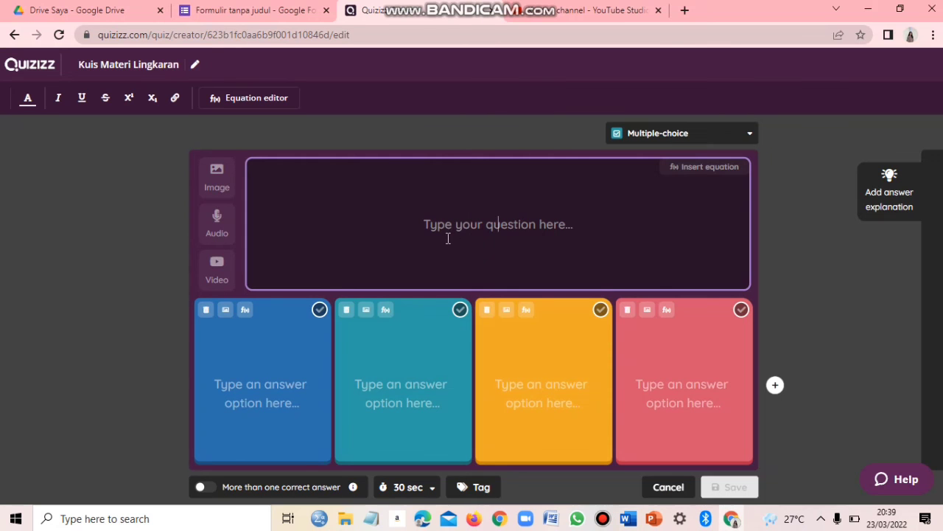
{"action": "key", "text": "ctrl+v"}
- Append the paragraph starting "Tiga buah botol yang berukuran sama" from the Word document to the text of question 10
{"action": "left_click", "coordinate": [627, 518]}
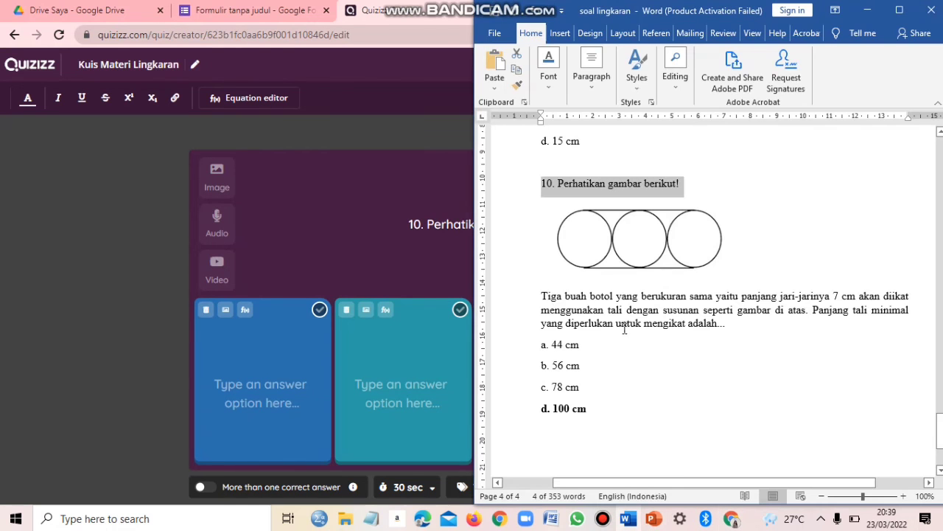
{"action": "left_click_drag", "start_coordinate": [545, 295], "coordinate": [740, 332]}
{"action": "key", "text": "ctrl+c"}
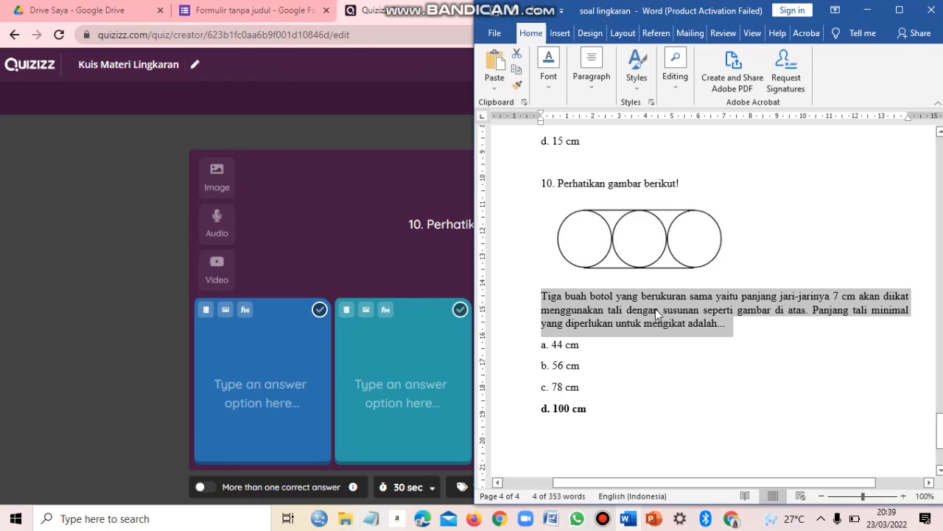
{"action": "left_click", "coordinate": [442, 248]}
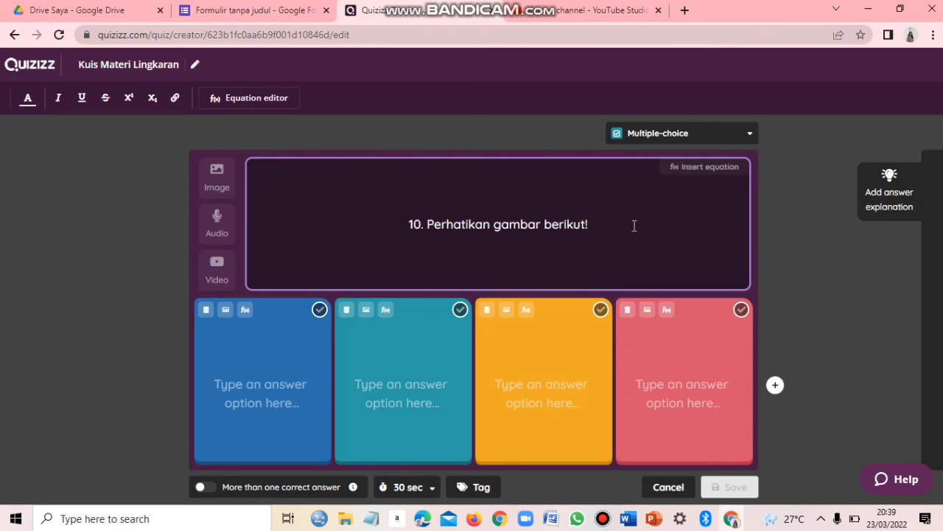
{"action": "key", "text": "ctrl+v"}
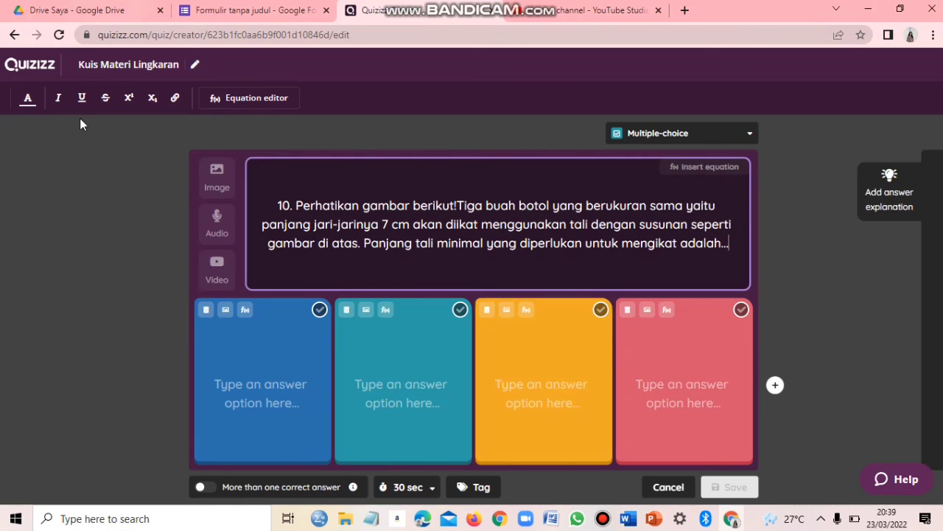
- Copy "a. 44 cm" of question 10 from the Word document into the first answer option
{"action": "left_click", "coordinate": [317, 360]}
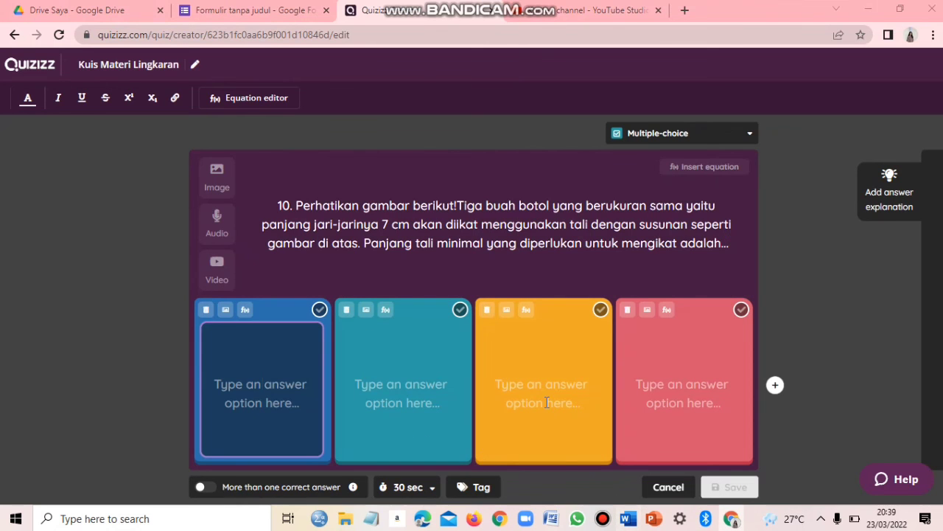
{"action": "left_click", "coordinate": [628, 518]}
{"action": "left_click_drag", "start_coordinate": [541, 344], "coordinate": [581, 345]}
{"action": "key", "text": "ctrl+c"}
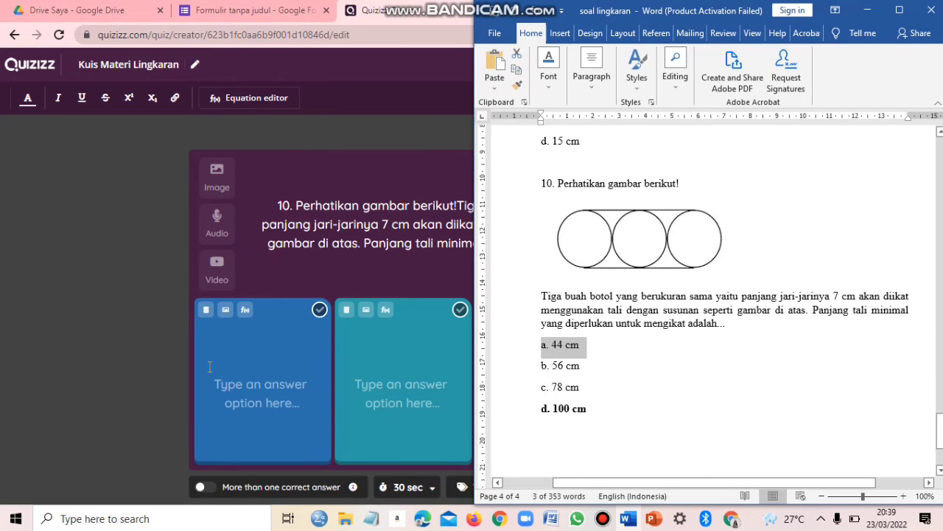
{"action": "left_click", "coordinate": [255, 388]}
{"action": "left_click", "coordinate": [254, 384]}
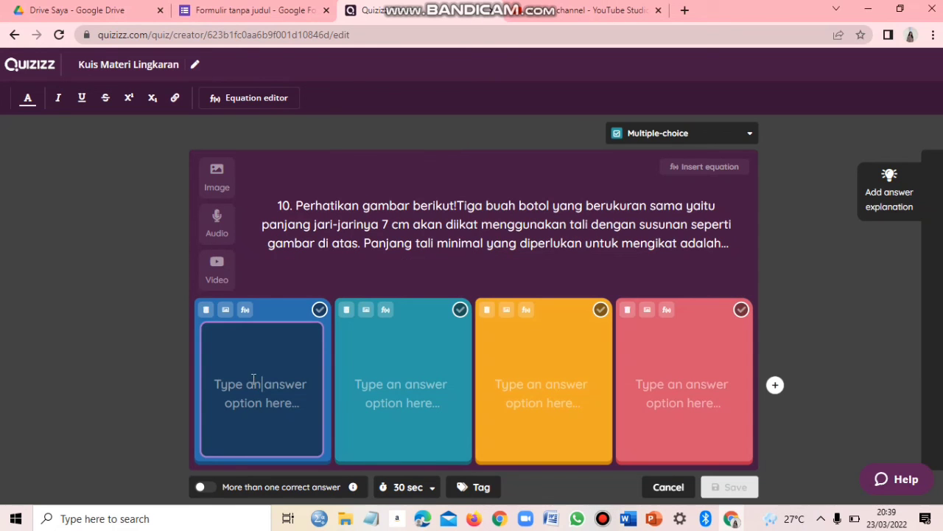
{"action": "key", "text": "ctrl+v"}
- Copy "b. 56 cm" of question 10 from the Word document into the second answer option
{"action": "left_click", "coordinate": [380, 372]}
{"action": "left_click", "coordinate": [627, 518]}
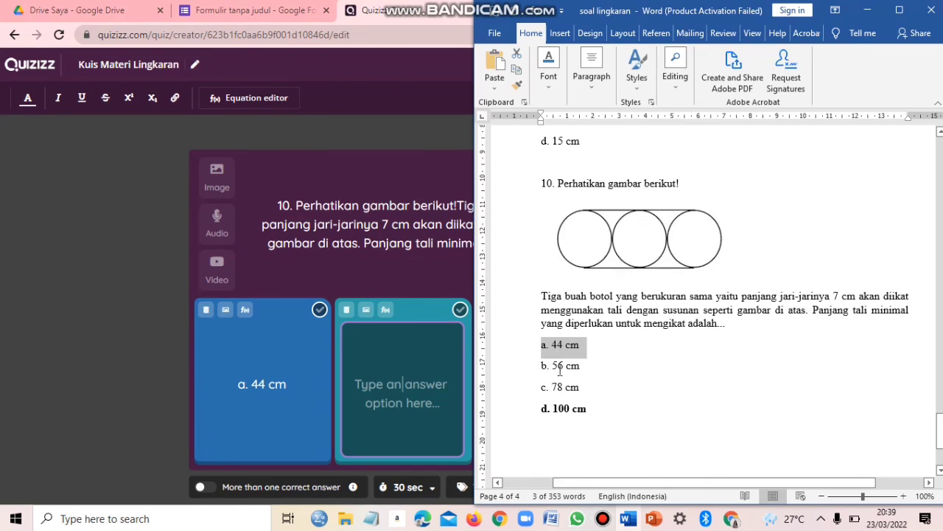
{"action": "triple_click", "coordinate": [554, 366]}
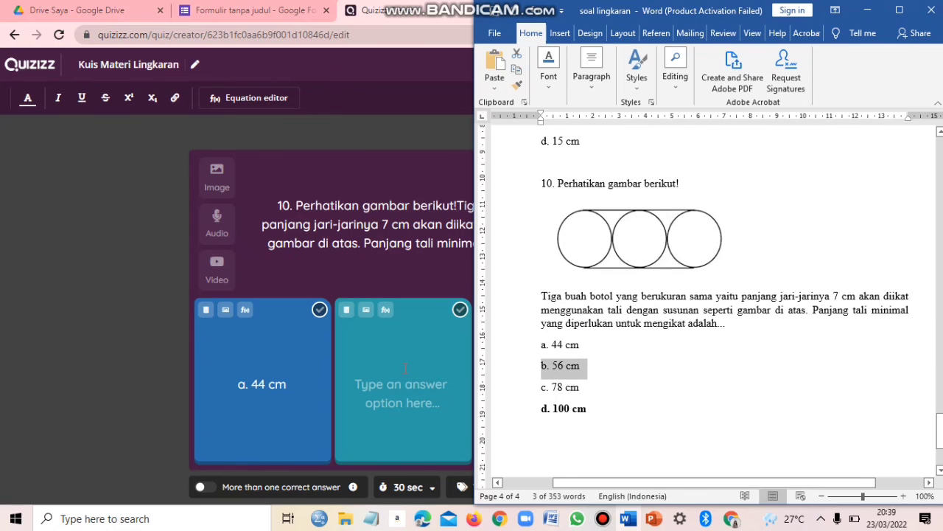
{"action": "left_click", "coordinate": [409, 364]}
{"action": "type", "text": "b. 56 cm"}
- Copy "c. 78 cm" of question 10 from the Word document into the third answer option
{"action": "left_click", "coordinate": [587, 429]}
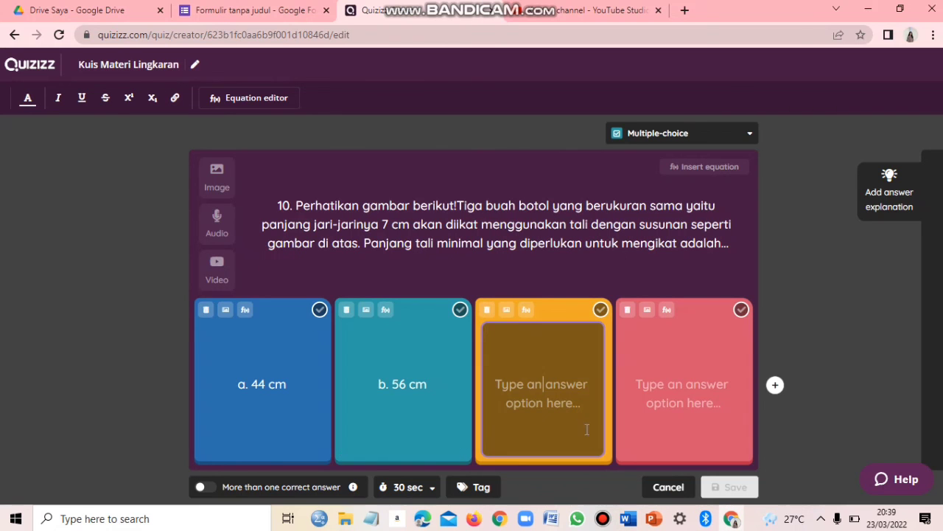
{"action": "left_click", "coordinate": [628, 518]}
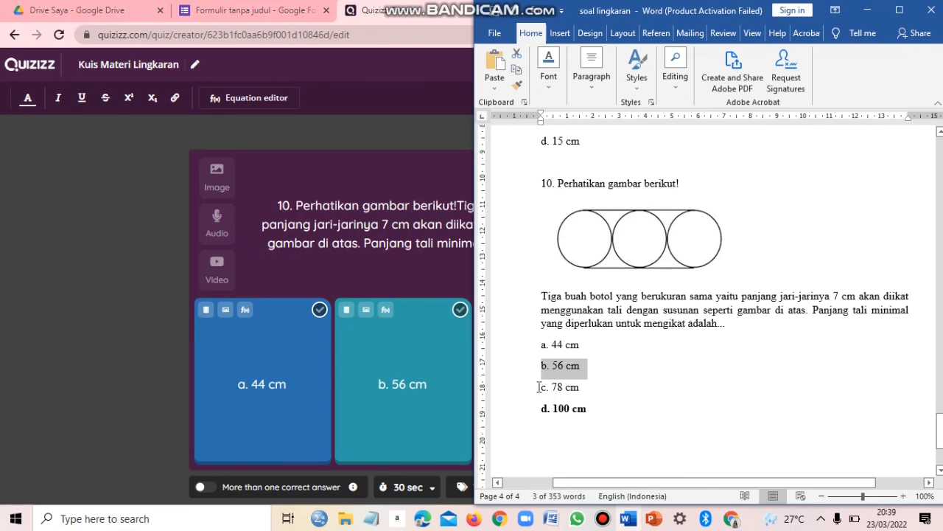
{"action": "left_click_drag", "start_coordinate": [539, 387], "coordinate": [581, 390]}
{"action": "key", "text": "ctrl+c"}
{"action": "key", "text": "alt+Tab"}
{"action": "left_click", "coordinate": [510, 374]}
{"action": "key", "text": "ctrl+v"}
- Copy "d. 100 cm" of question 10 from the Word document into the fourth answer option
{"action": "left_click", "coordinate": [684, 384]}
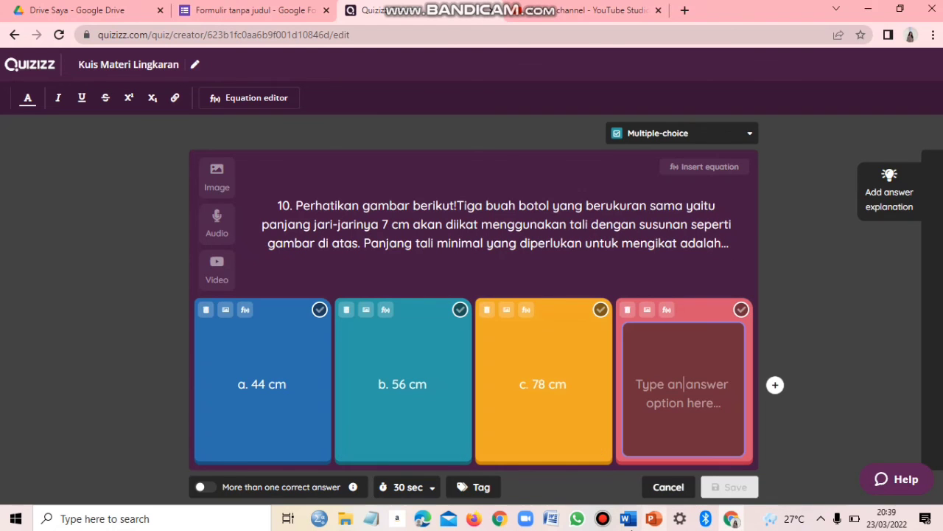
{"action": "key", "text": "alt+Tab"}
{"action": "left_click_drag", "start_coordinate": [540, 409], "coordinate": [590, 410]}
{"action": "key", "text": "ctrl+c"}
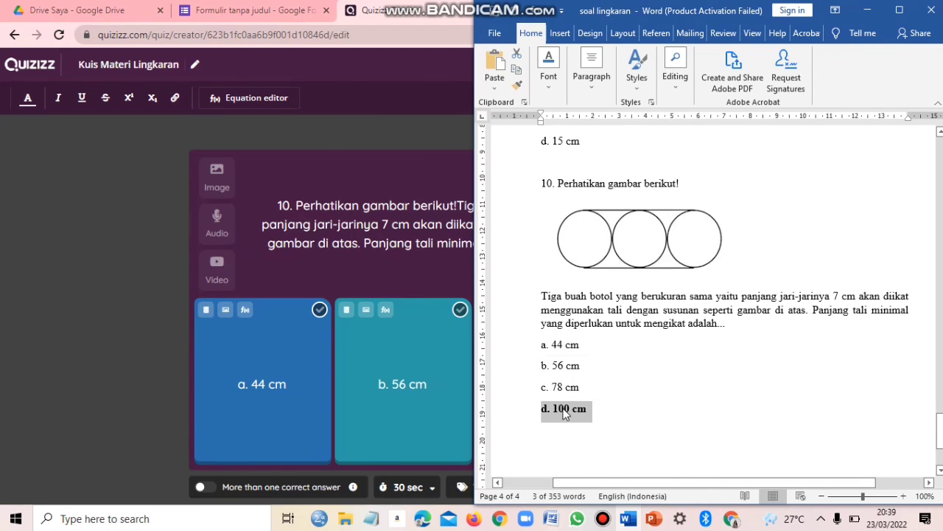
{"action": "left_click", "coordinate": [437, 399]}
{"action": "key", "text": "ctrl+v"}
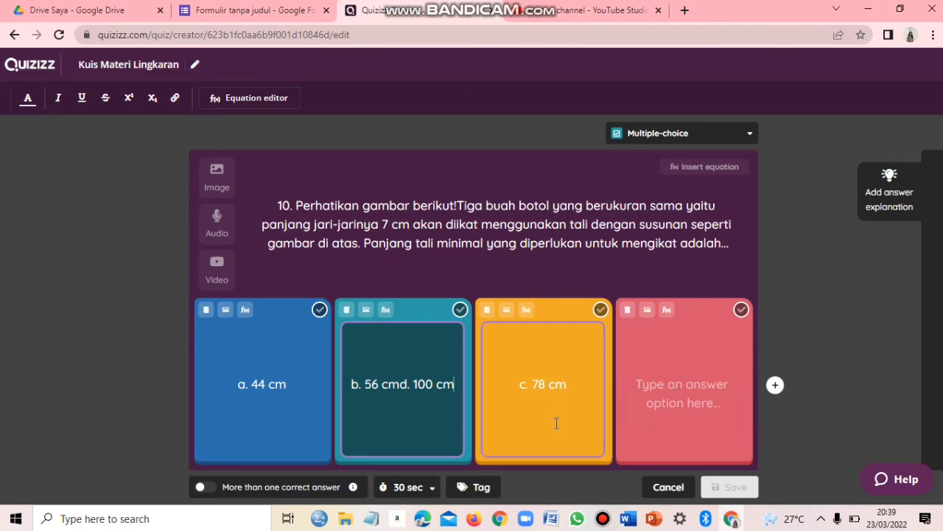
{"action": "key", "text": "ctrl+z"}
{"action": "left_click", "coordinate": [690, 380]}
{"action": "key", "text": "ctrl+v"}
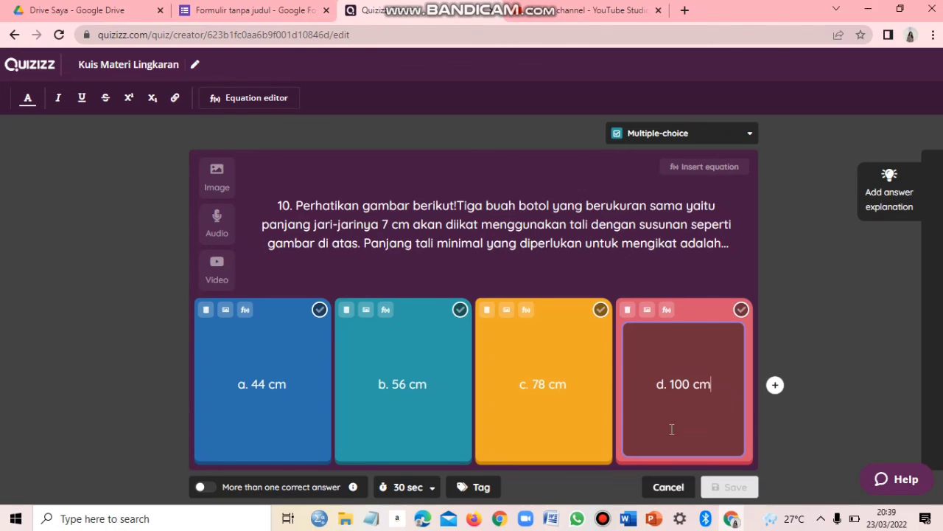
- Insert the image file "garsing 3" from the PRAKTIKUM 5 folder into question 10
{"action": "left_click", "coordinate": [631, 516]}
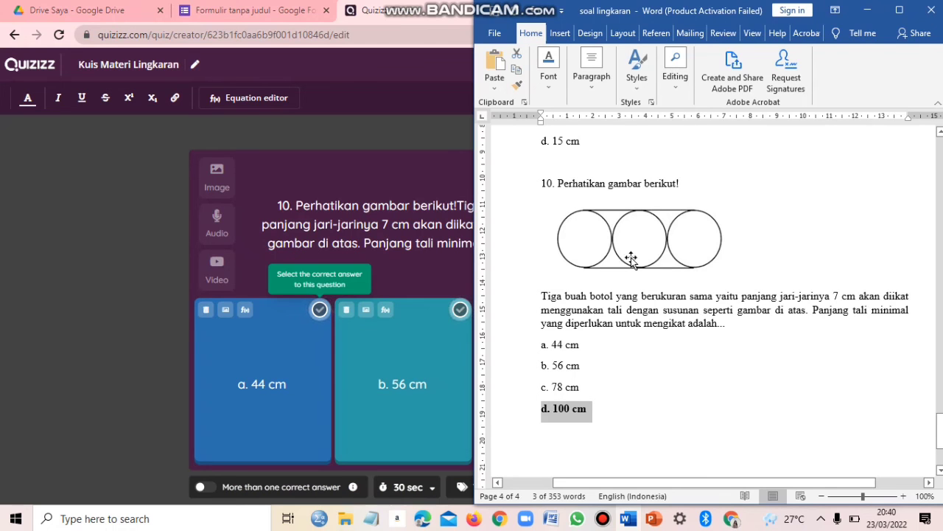
{"action": "left_click", "coordinate": [269, 235]}
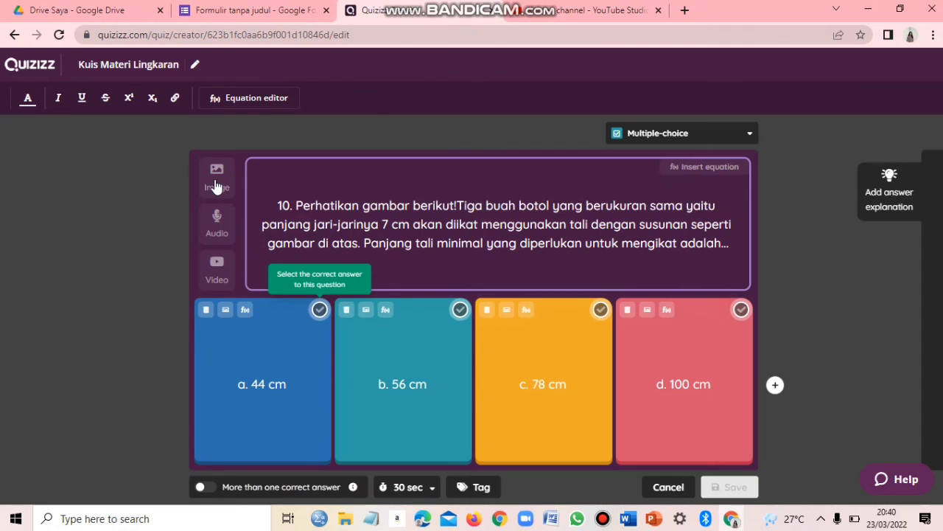
{"action": "left_click", "coordinate": [218, 180]}
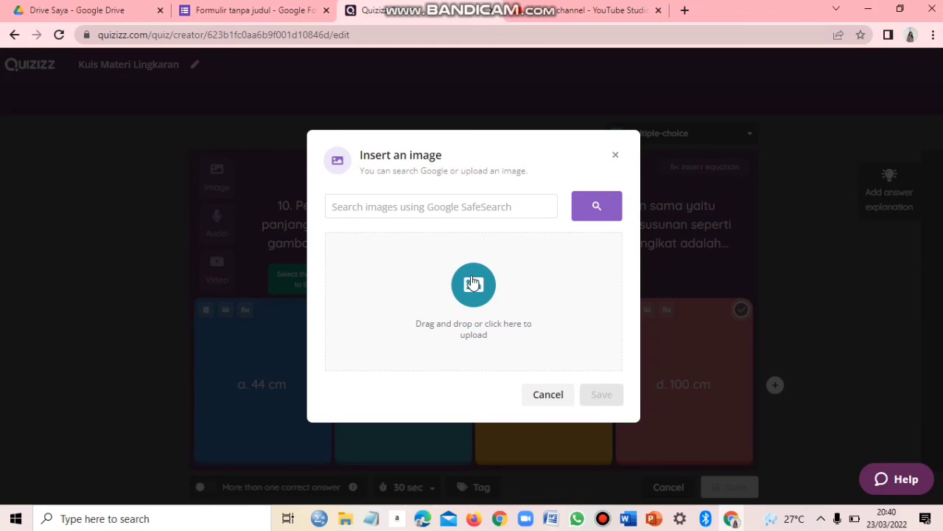
{"action": "left_click", "coordinate": [471, 275]}
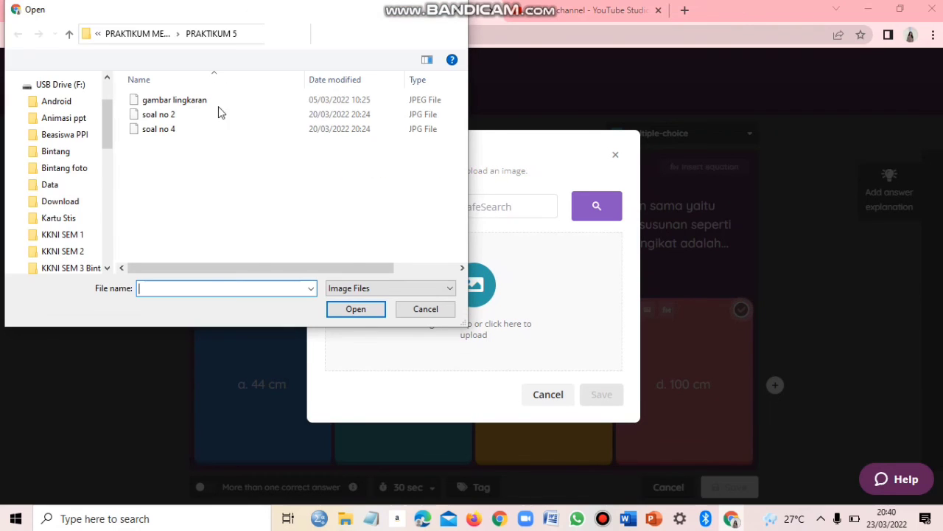
{"action": "left_click", "coordinate": [216, 129]}
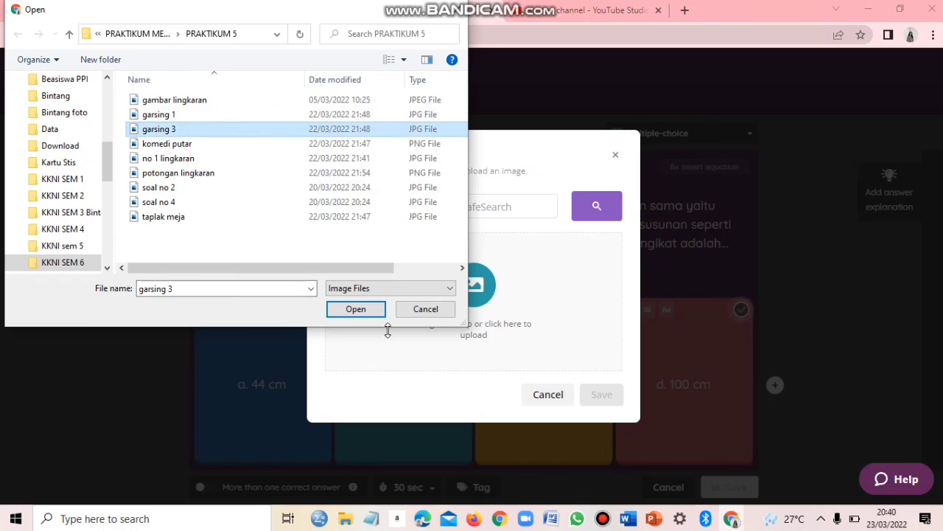
{"action": "left_click", "coordinate": [351, 311]}
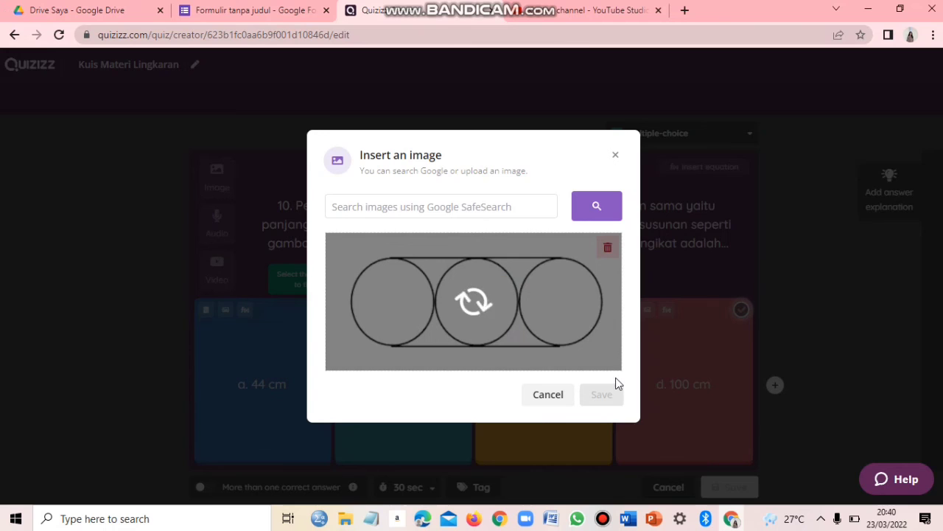
{"action": "left_click", "coordinate": [603, 394]}
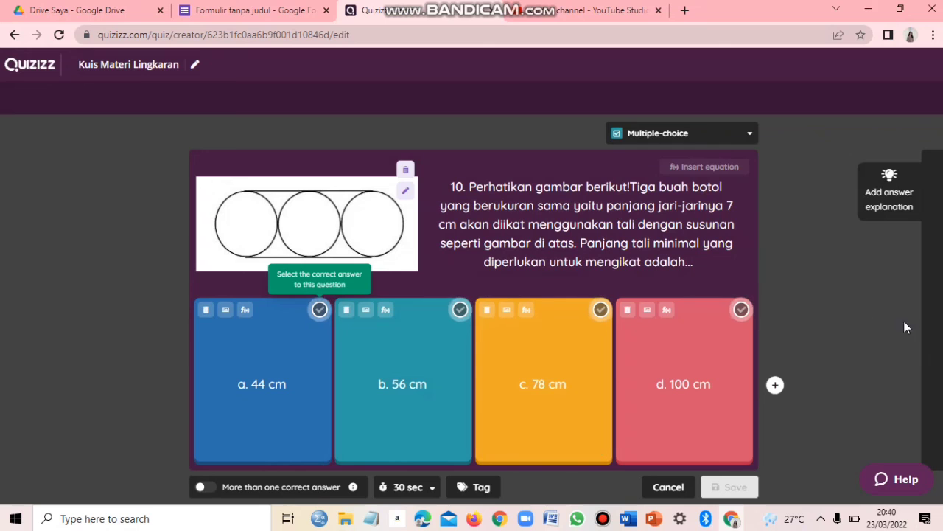
- Mark "d. 100 cm" as the correct answer of question 10 and save the question
{"action": "left_click", "coordinate": [627, 518]}
{"action": "key", "text": "alt+Tab"}
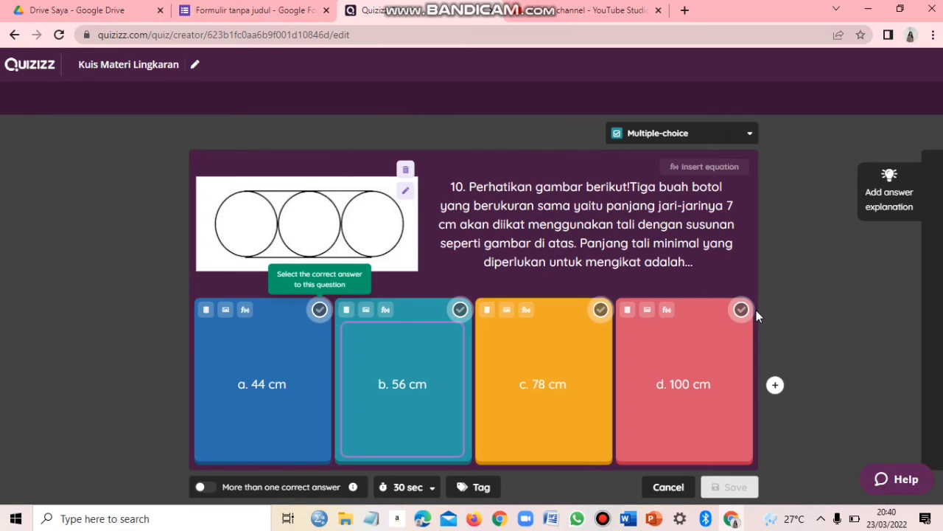
{"action": "left_click", "coordinate": [741, 310]}
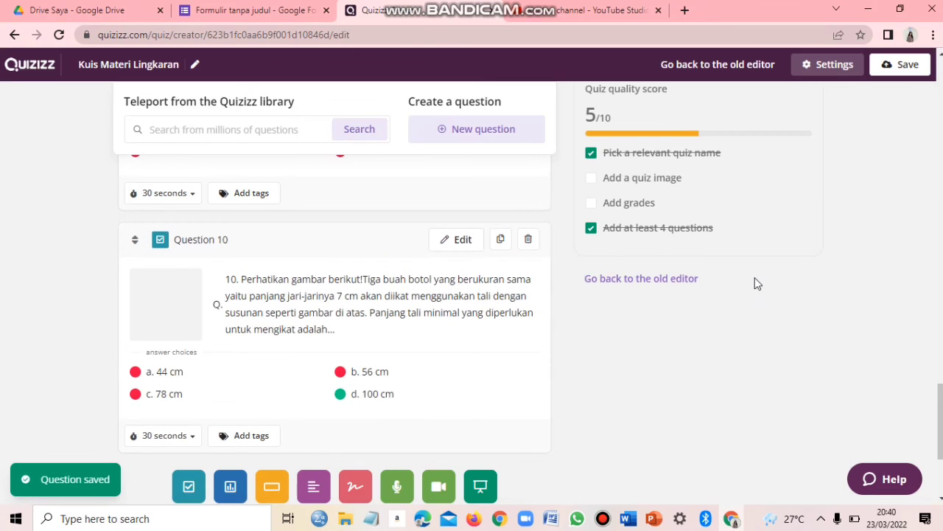
{"action": "scroll", "coordinate": [244, 312], "scroll_direction": "up", "scroll_amount": 5}
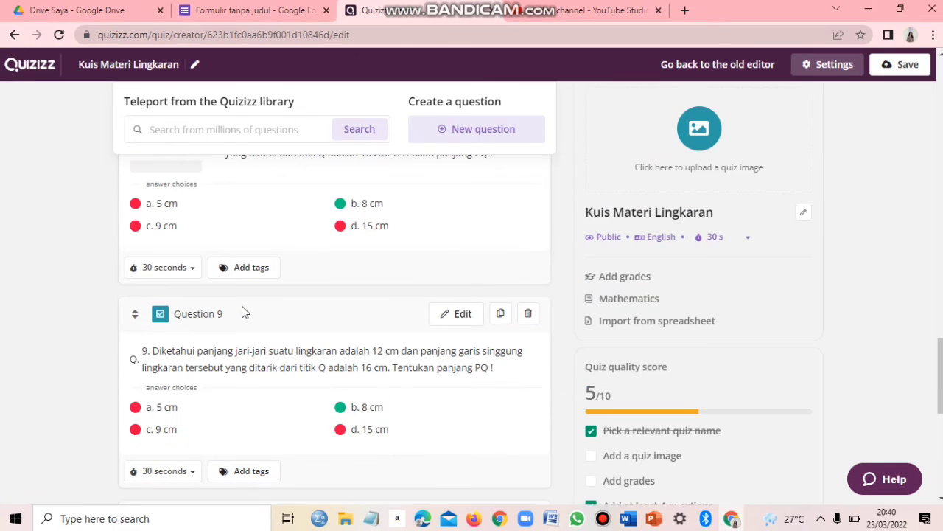
- Review the saved questions 1 to 10 of the quiz with their images, answer choices and time limits
{"action": "scroll", "coordinate": [244, 312], "scroll_direction": "up", "scroll_amount": 9}
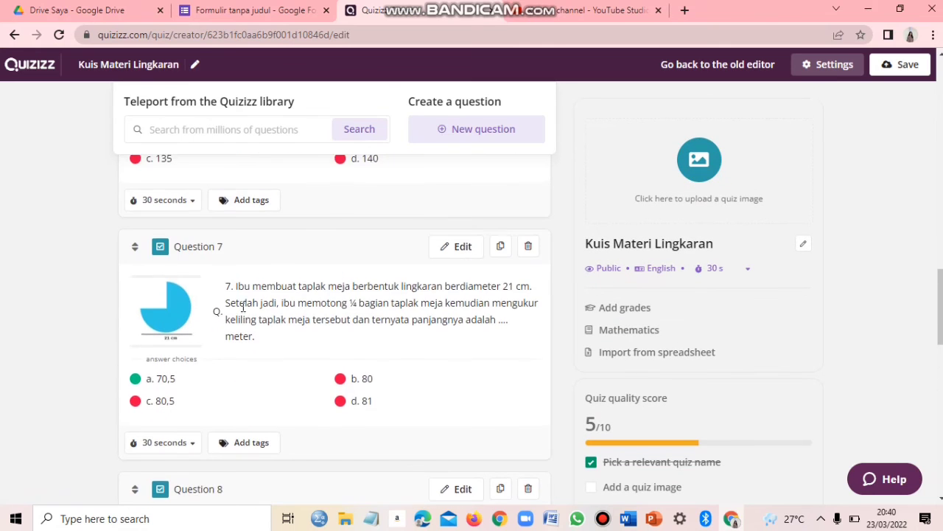
{"action": "scroll", "coordinate": [242, 306], "scroll_direction": "up", "scroll_amount": 5}
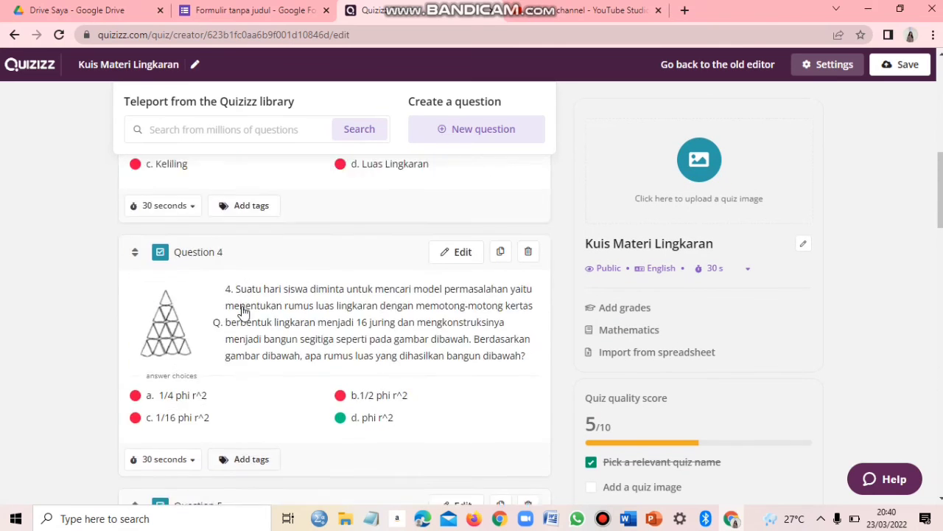
{"action": "scroll", "coordinate": [243, 306], "scroll_direction": "down", "scroll_amount": 20}
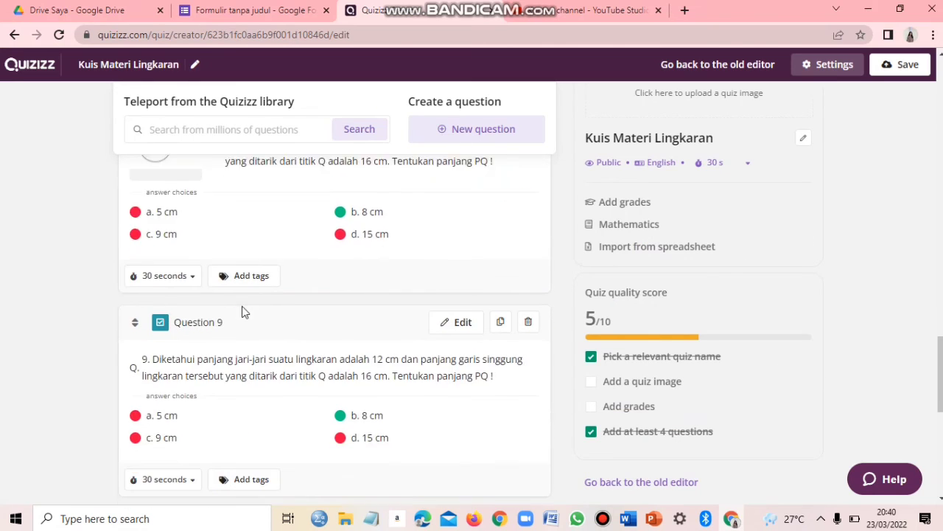
{"action": "scroll", "coordinate": [242, 305], "scroll_direction": "up", "scroll_amount": 2}
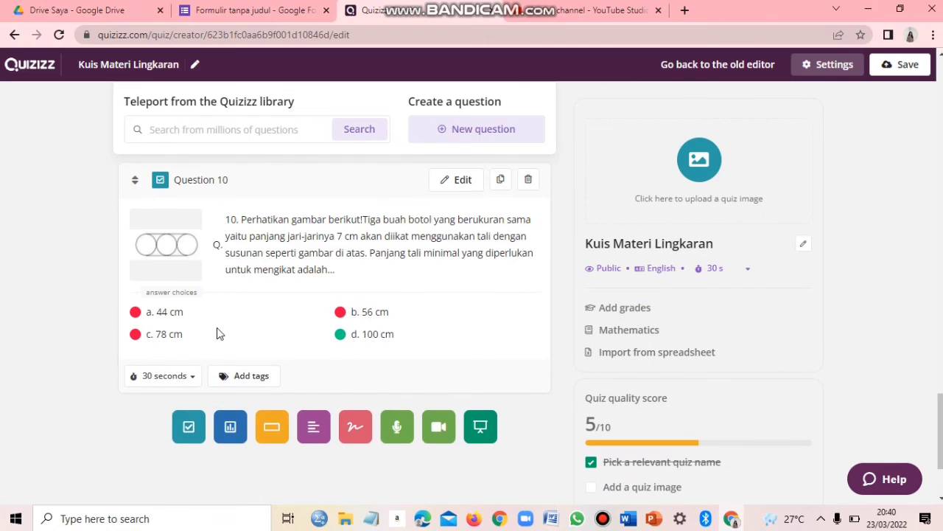
{"action": "scroll", "coordinate": [218, 332], "scroll_direction": "up", "scroll_amount": 15}
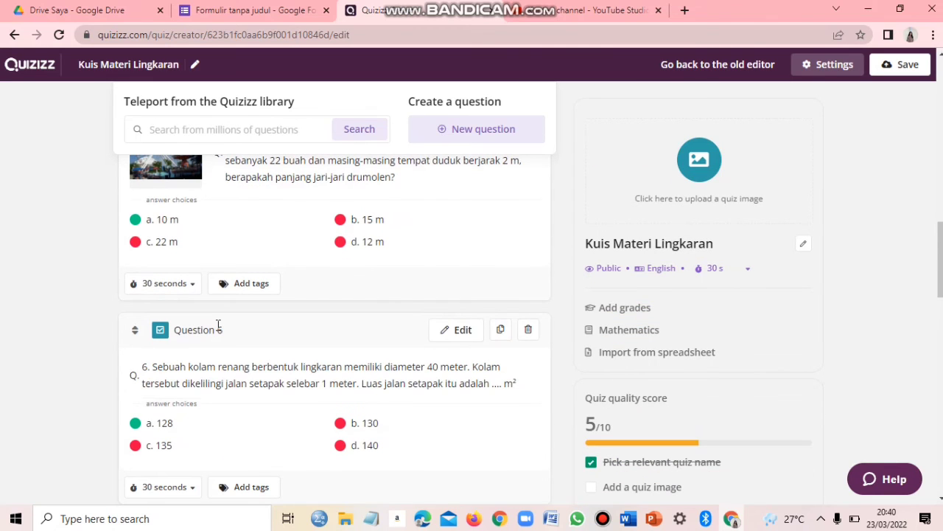
{"action": "scroll", "coordinate": [217, 330], "scroll_direction": "up", "scroll_amount": 12}
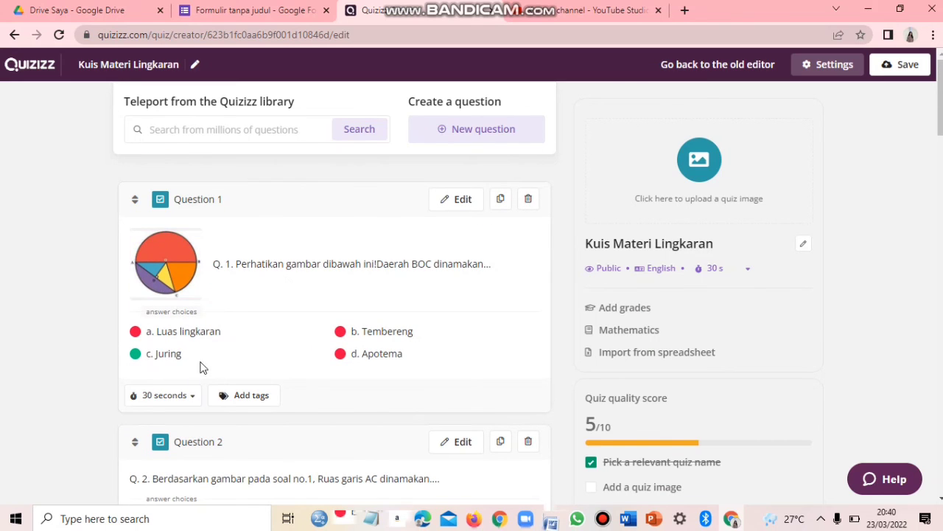
- Choose 30 seconds as the time allotted to answer question 1
{"action": "left_click", "coordinate": [185, 396]}
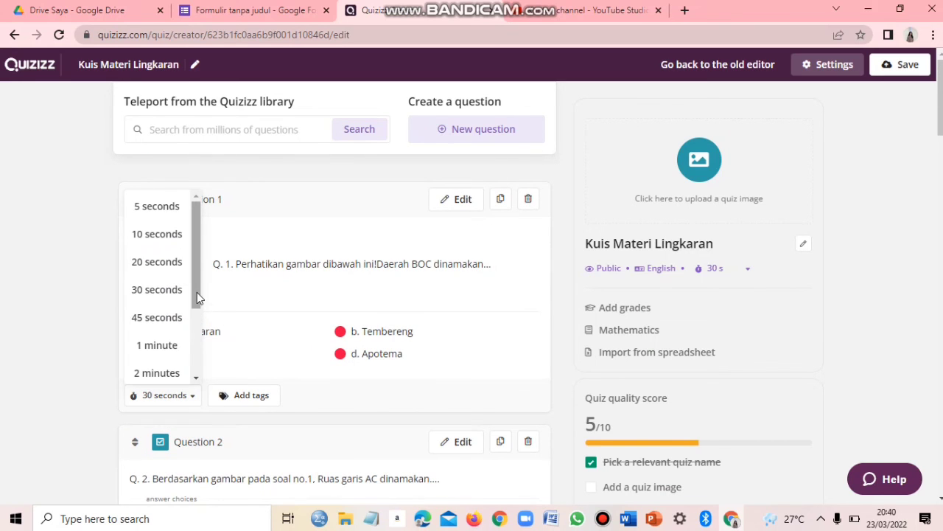
{"action": "left_click_drag", "start_coordinate": [191, 285], "coordinate": [197, 321]}
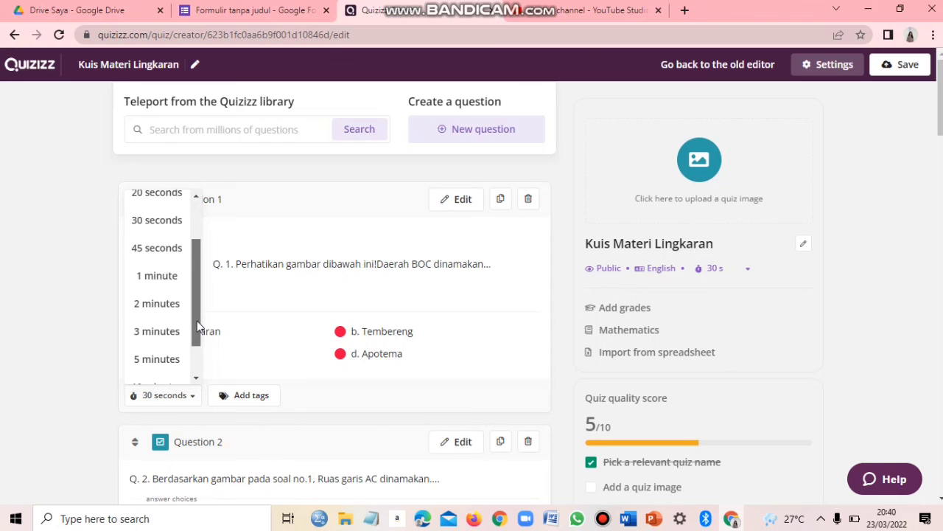
{"action": "scroll", "coordinate": [166, 253], "scroll_direction": "up", "scroll_amount": 2}
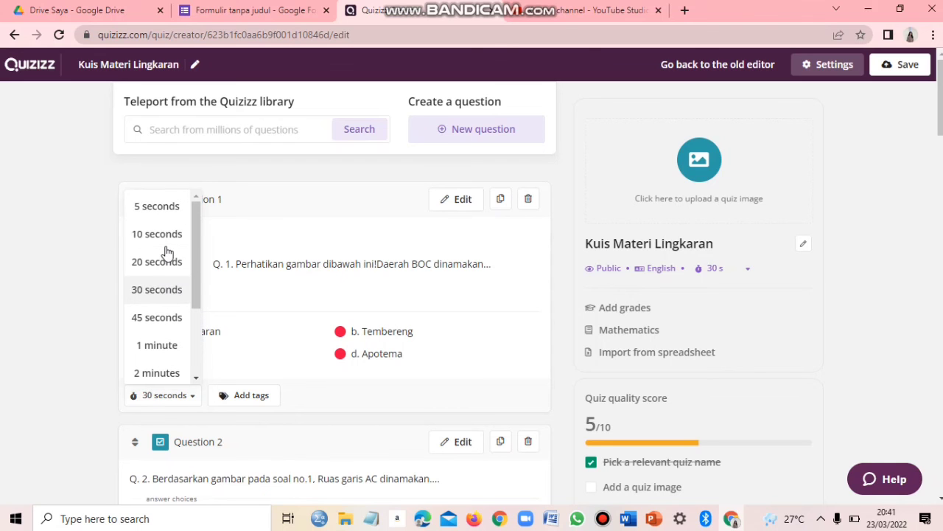
{"action": "left_click", "coordinate": [161, 289]}
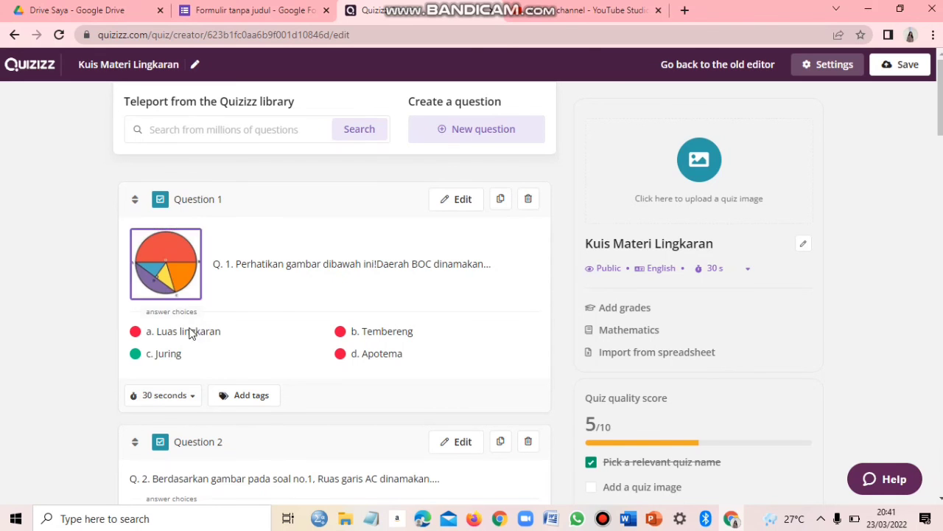
- Set the time allotted for question 4, about the triangle made of circle sectors, to 3 minutes
{"action": "scroll", "coordinate": [225, 383], "scroll_direction": "down", "scroll_amount": 3}
{"action": "scroll", "coordinate": [207, 295], "scroll_direction": "up", "scroll_amount": 1}
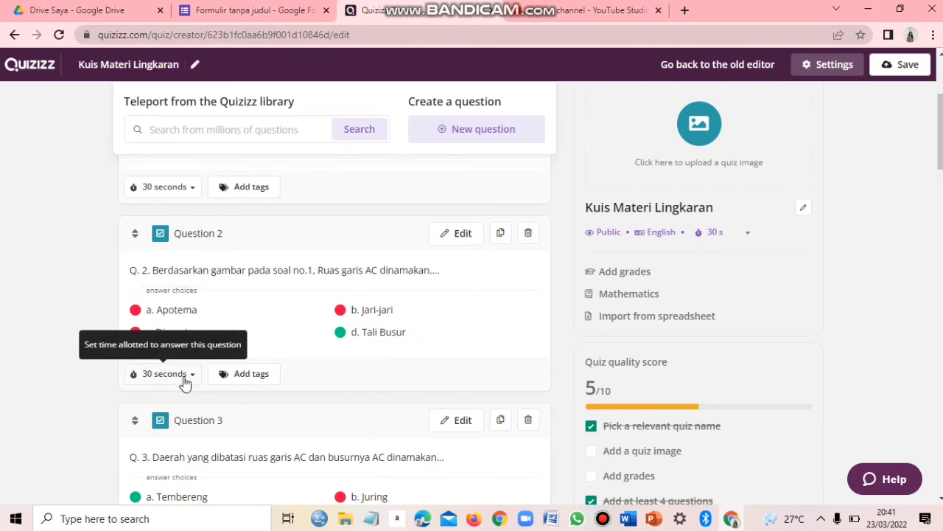
{"action": "scroll", "coordinate": [188, 387], "scroll_direction": "down", "scroll_amount": 4}
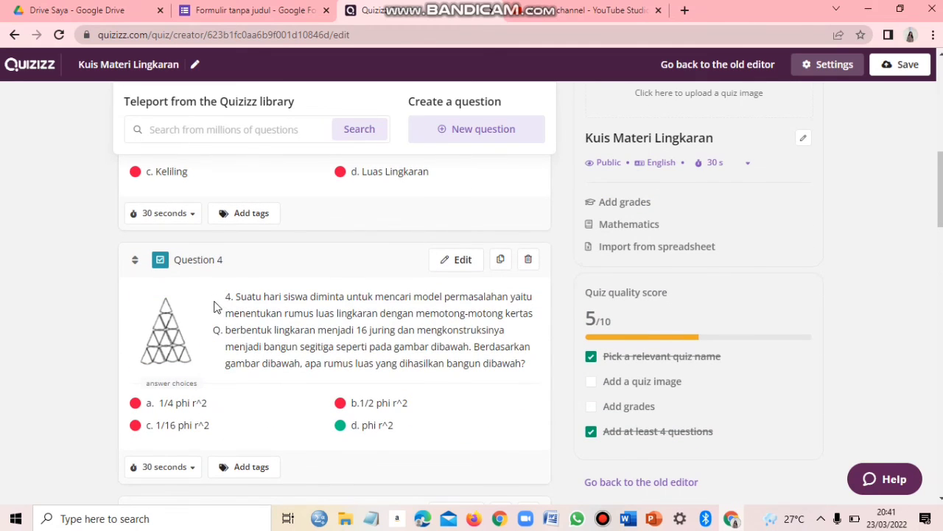
{"action": "left_click", "coordinate": [164, 467]}
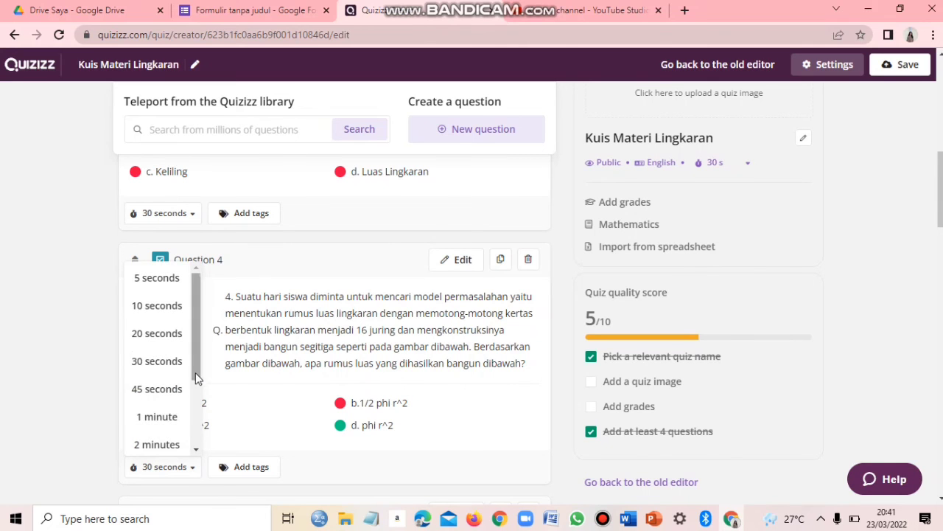
{"action": "left_click_drag", "start_coordinate": [196, 375], "coordinate": [201, 413]}
{"action": "left_click", "coordinate": [157, 404]}
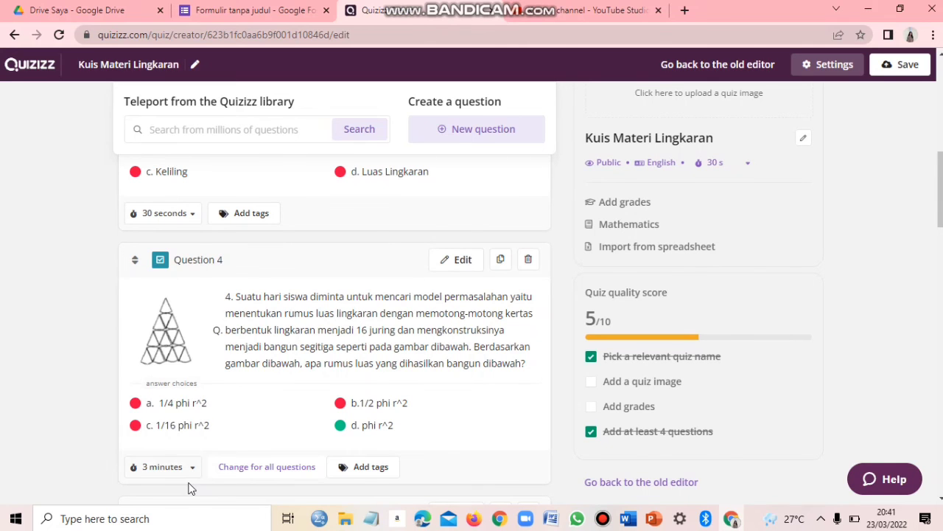
- Set the time allotted for question 5, about the Ferris wheel, to 5 minutes
{"action": "scroll", "coordinate": [286, 388], "scroll_direction": "down", "scroll_amount": 3}
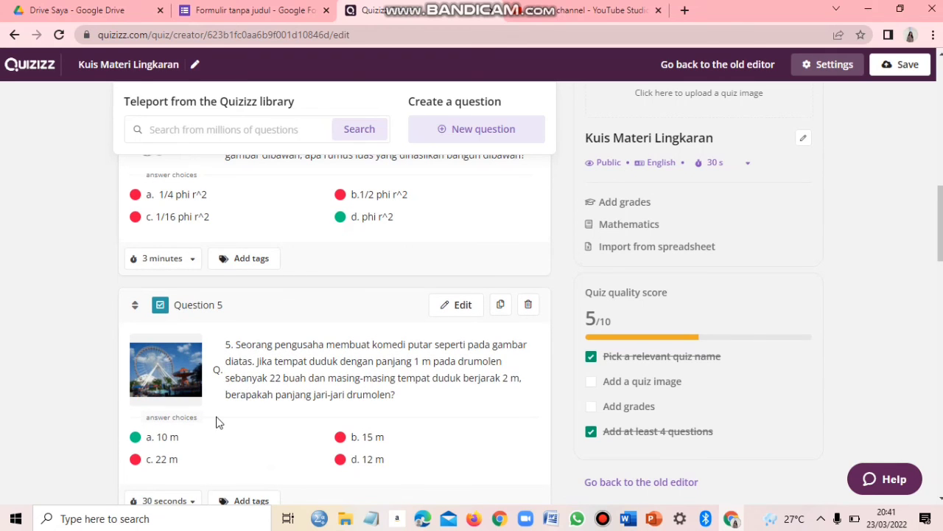
{"action": "scroll", "coordinate": [168, 499], "scroll_direction": "down", "scroll_amount": 1}
{"action": "left_click", "coordinate": [169, 432]}
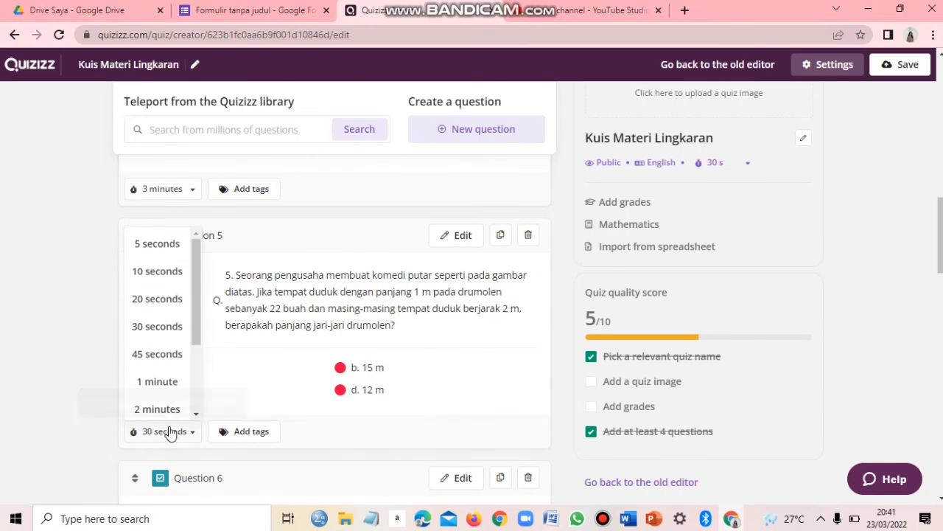
{"action": "left_click_drag", "start_coordinate": [197, 331], "coordinate": [197, 401]}
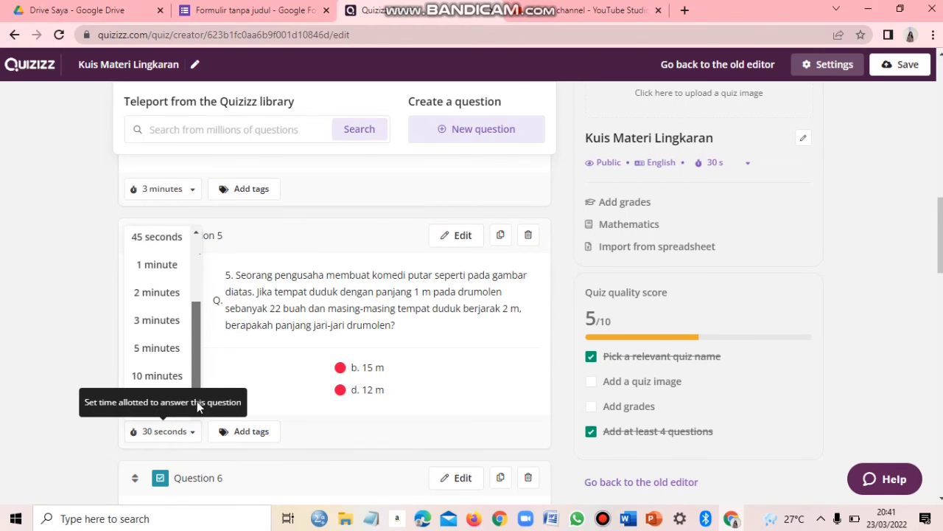
{"action": "left_click", "coordinate": [160, 352]}
- Set the time allotted for question 6, about the circular swimming pool, to 2 minutes
{"action": "scroll", "coordinate": [243, 424], "scroll_direction": "down", "scroll_amount": 3}
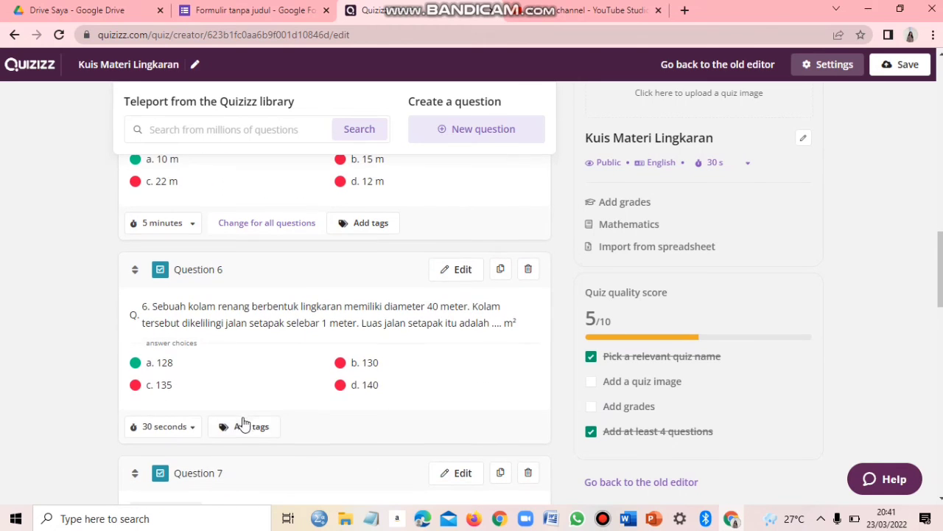
{"action": "left_click", "coordinate": [170, 426]}
{"action": "scroll", "coordinate": [172, 409], "scroll_direction": "down", "scroll_amount": 2}
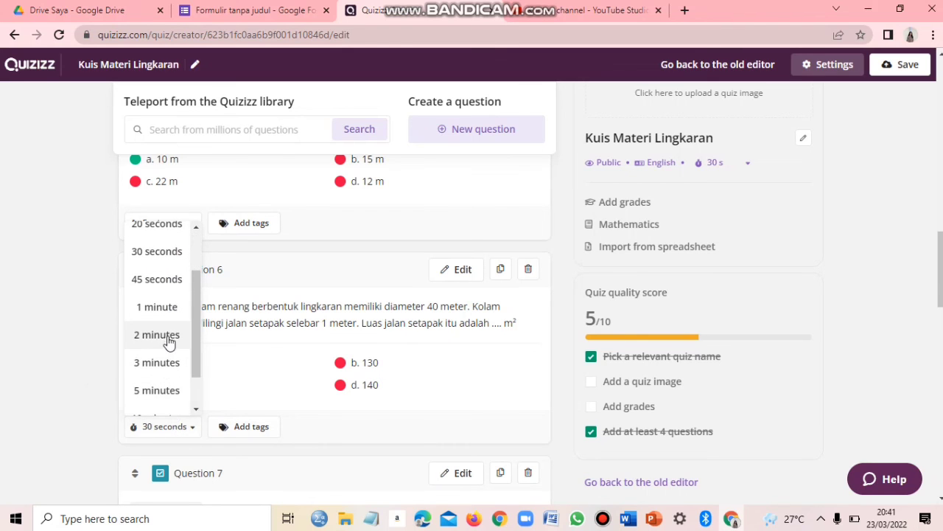
{"action": "left_click", "coordinate": [143, 336]}
- Set the time allotted for question 7, about the circular tablecloth, to 5 minutes
{"action": "scroll", "coordinate": [247, 464], "scroll_direction": "down", "scroll_amount": 3}
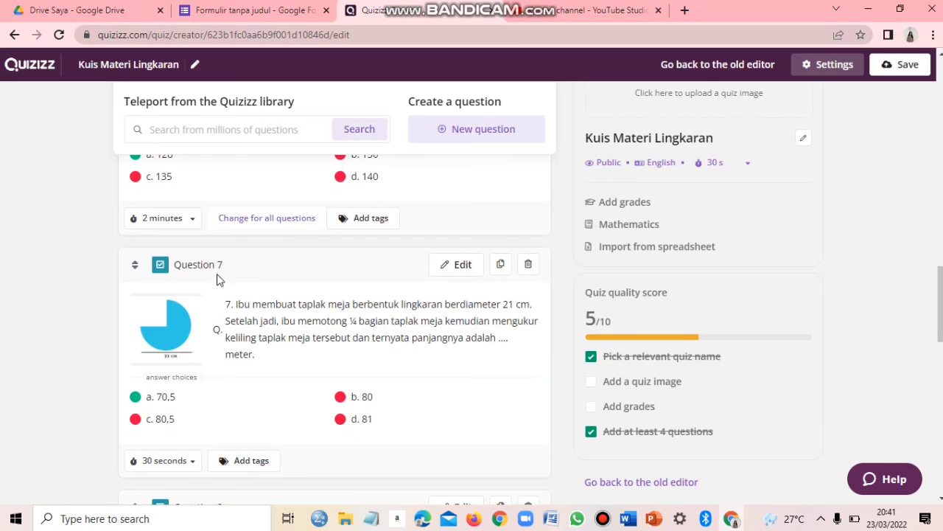
{"action": "left_click", "coordinate": [169, 462]}
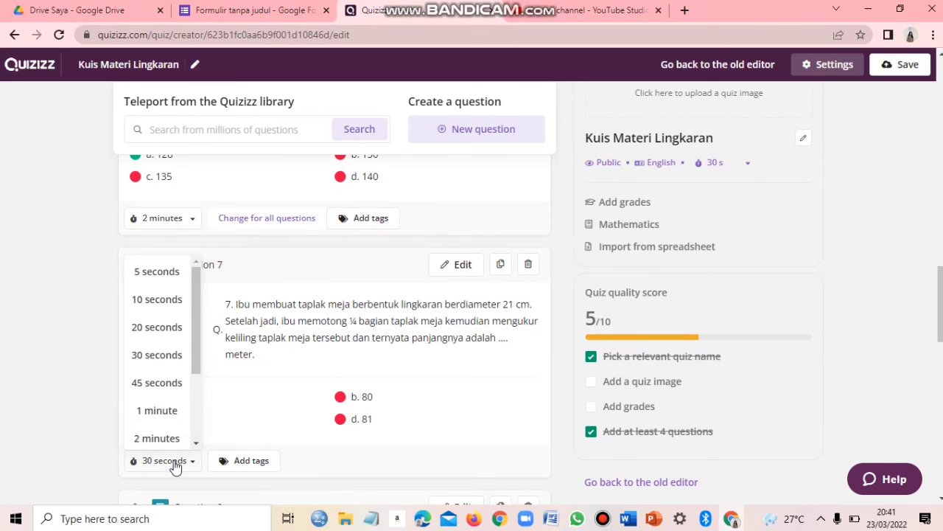
{"action": "scroll", "coordinate": [188, 361], "scroll_direction": "down", "scroll_amount": 3}
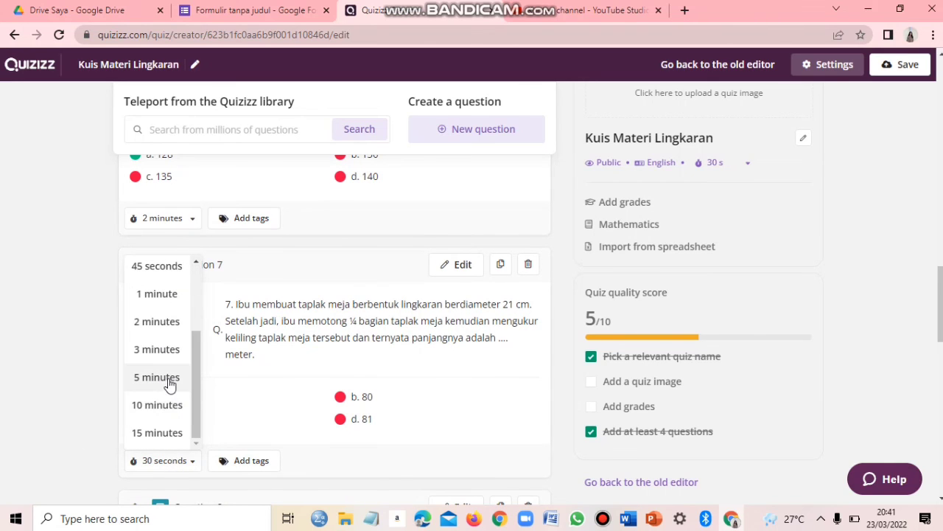
{"action": "left_click", "coordinate": [157, 377]}
- Set the time allotted for question 8, the tangent question with an image, to 5 minutes
{"action": "scroll", "coordinate": [280, 415], "scroll_direction": "down", "scroll_amount": 3}
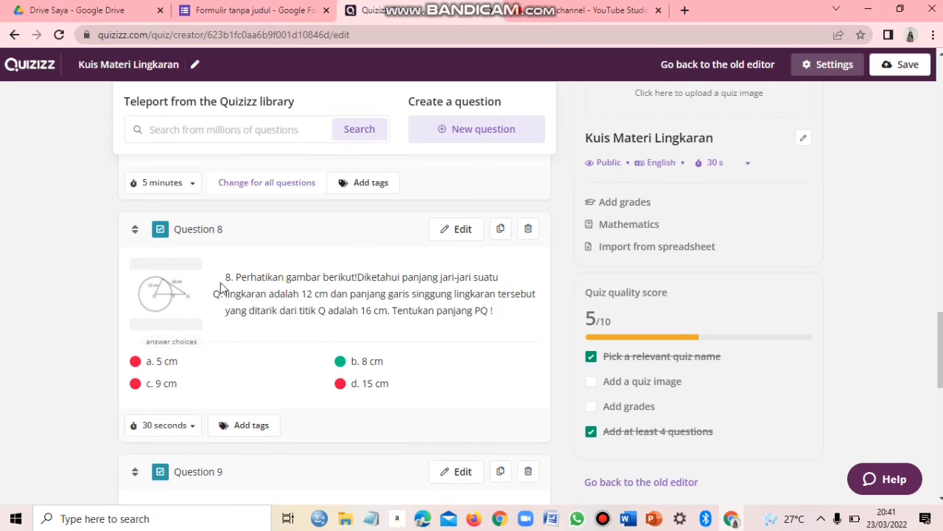
{"action": "left_click", "coordinate": [167, 424]}
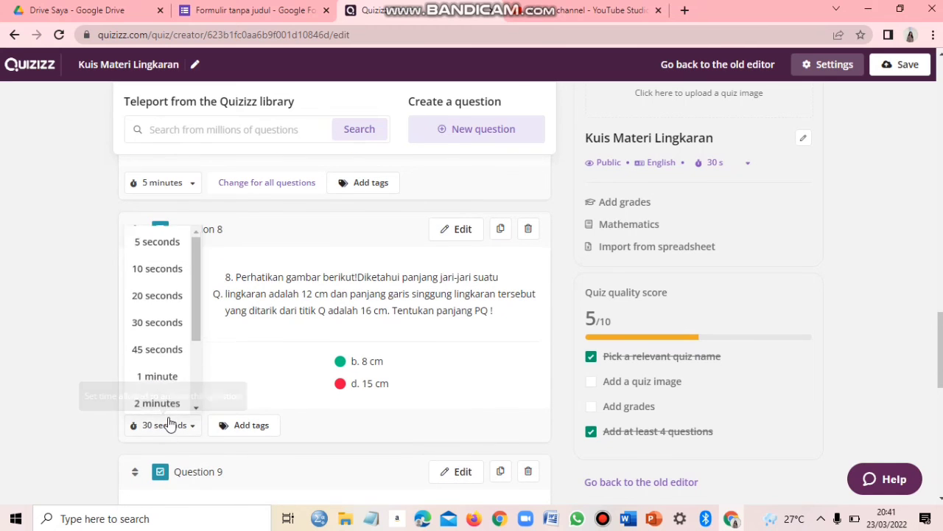
{"action": "left_click_drag", "start_coordinate": [197, 344], "coordinate": [197, 399]}
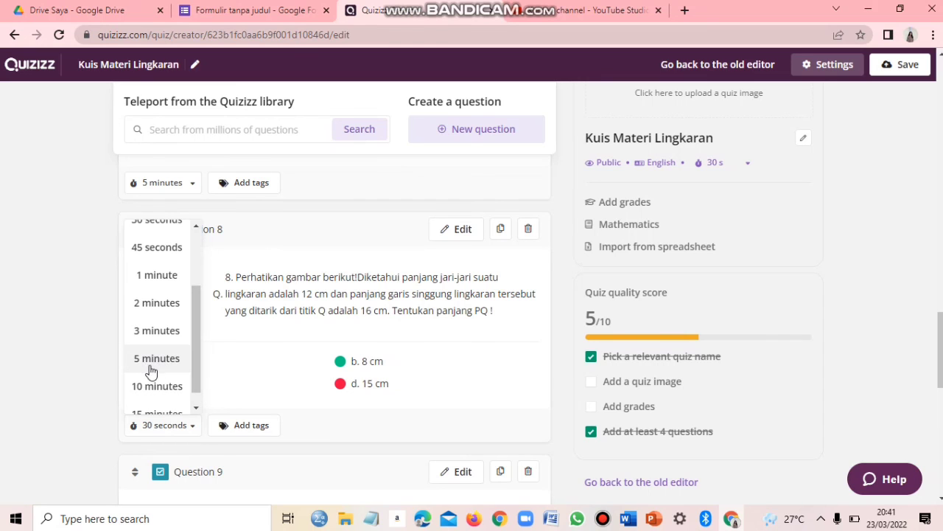
{"action": "left_click", "coordinate": [151, 359]}
- Set the time allotted for question 9, the tangent question without an image, to 5 minutes
{"action": "scroll", "coordinate": [233, 399], "scroll_direction": "down", "scroll_amount": 4}
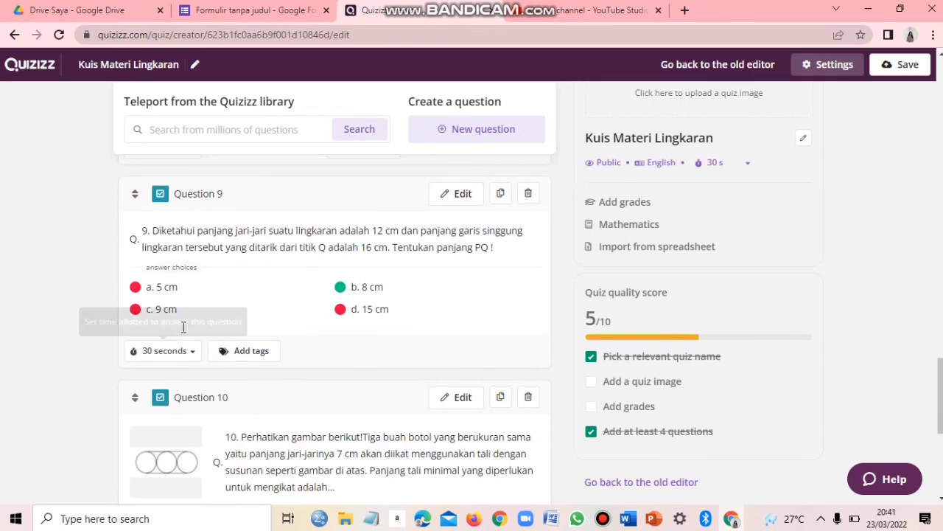
{"action": "left_click", "coordinate": [174, 351]}
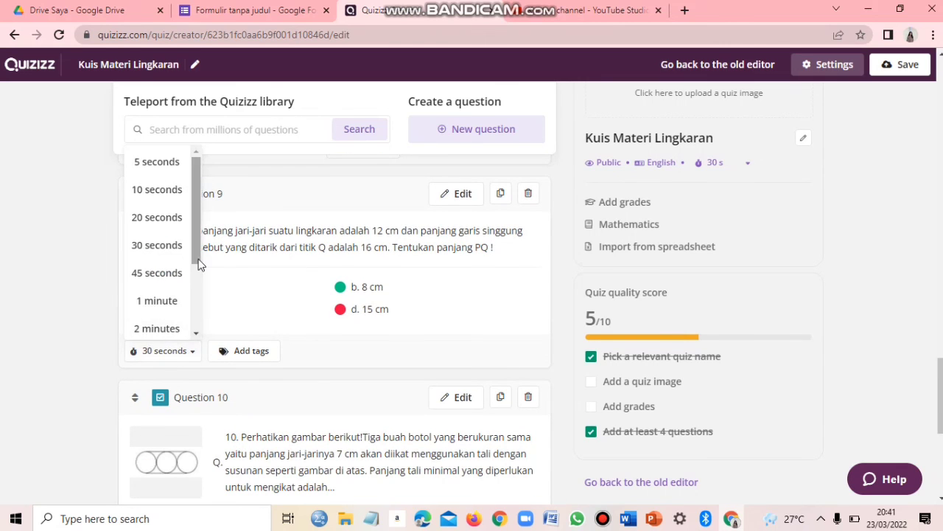
{"action": "left_click_drag", "start_coordinate": [197, 266], "coordinate": [197, 313]}
{"action": "left_click", "coordinate": [167, 298]}
- Set the time allotted for question 10, about the three tied bottles, to 5 minutes
{"action": "scroll", "coordinate": [214, 361], "scroll_direction": "down", "scroll_amount": 3}
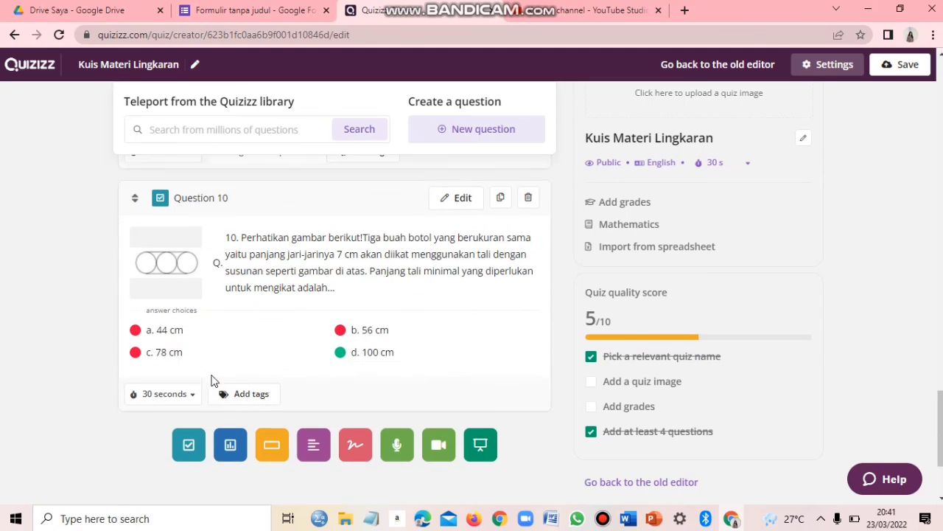
{"action": "left_click", "coordinate": [177, 388]}
{"action": "scroll", "coordinate": [172, 341], "scroll_direction": "down", "scroll_amount": 2}
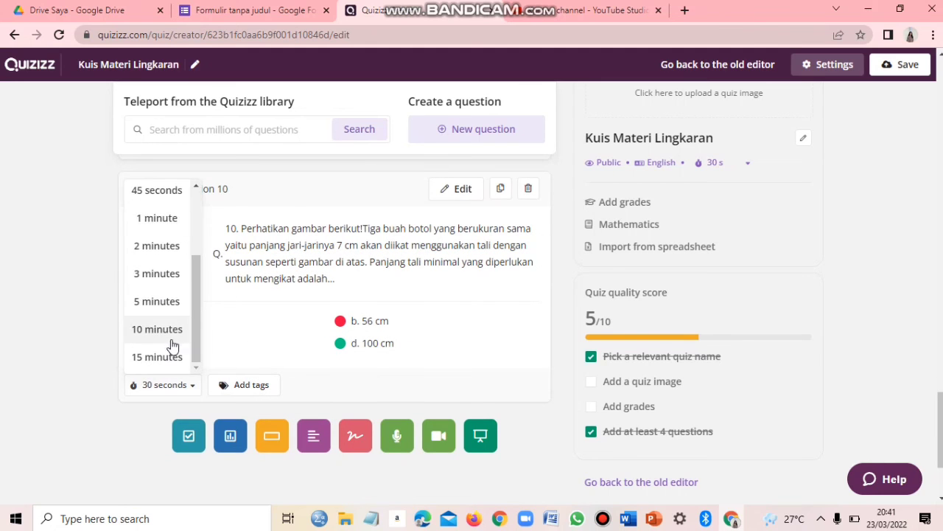
{"action": "left_click", "coordinate": [163, 302]}
- Start saving the whole quiz and set its language to Indonesian in the quiz settings
{"action": "scroll", "coordinate": [457, 294], "scroll_direction": "up", "scroll_amount": 8}
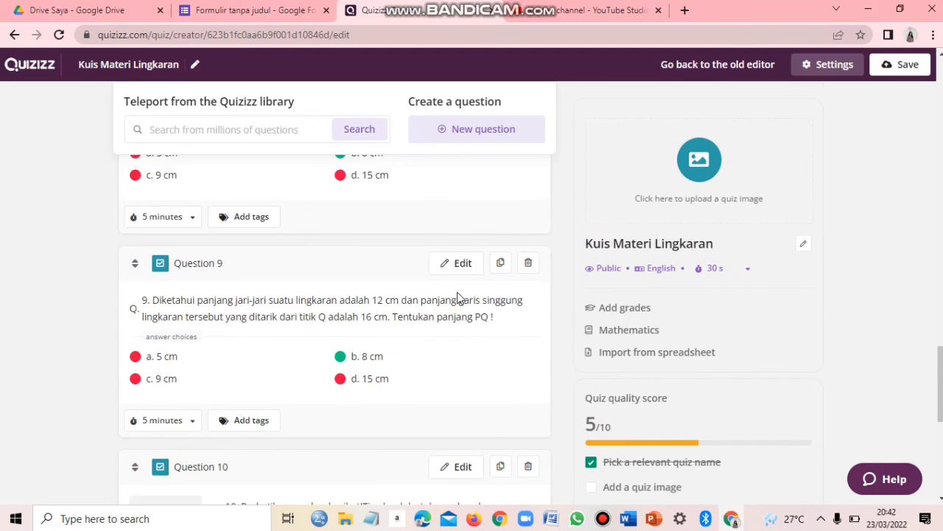
{"action": "scroll", "coordinate": [451, 300], "scroll_direction": "up", "scroll_amount": 12}
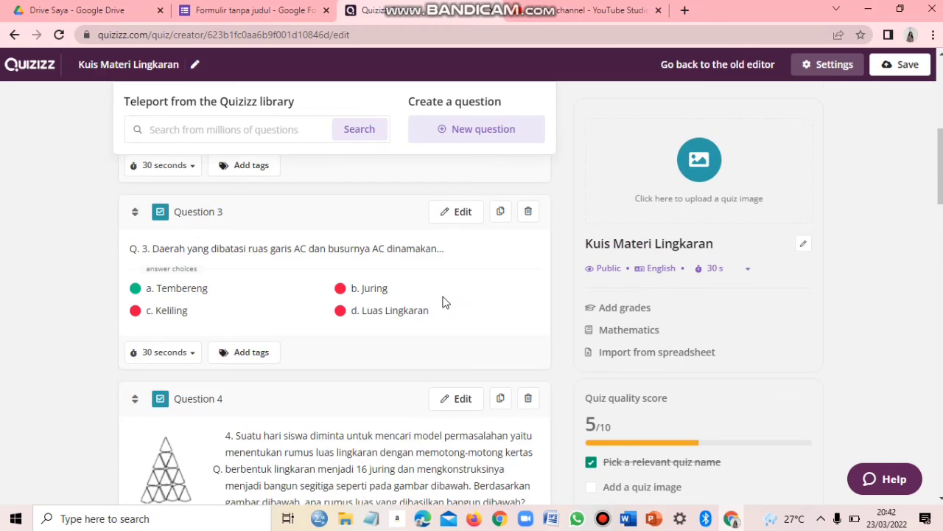
{"action": "scroll", "coordinate": [445, 302], "scroll_direction": "up", "scroll_amount": 2}
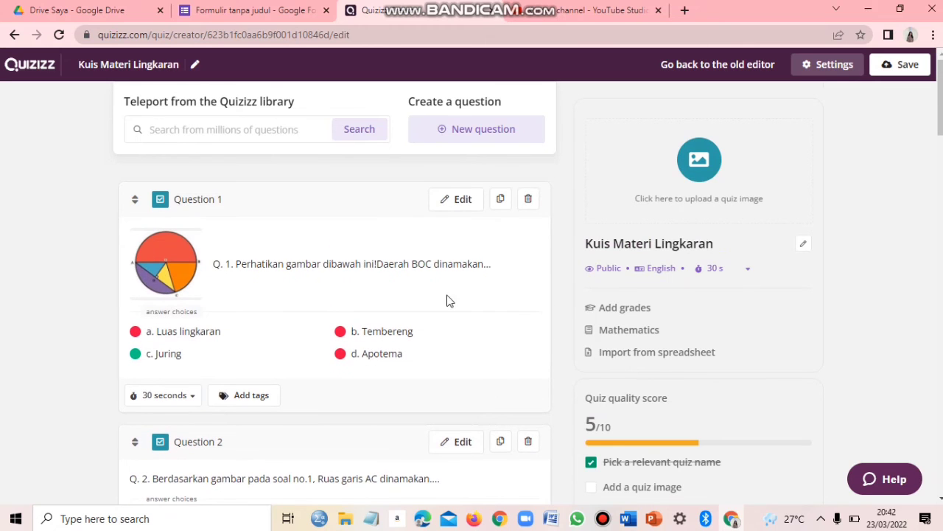
{"action": "left_click", "coordinate": [891, 67]}
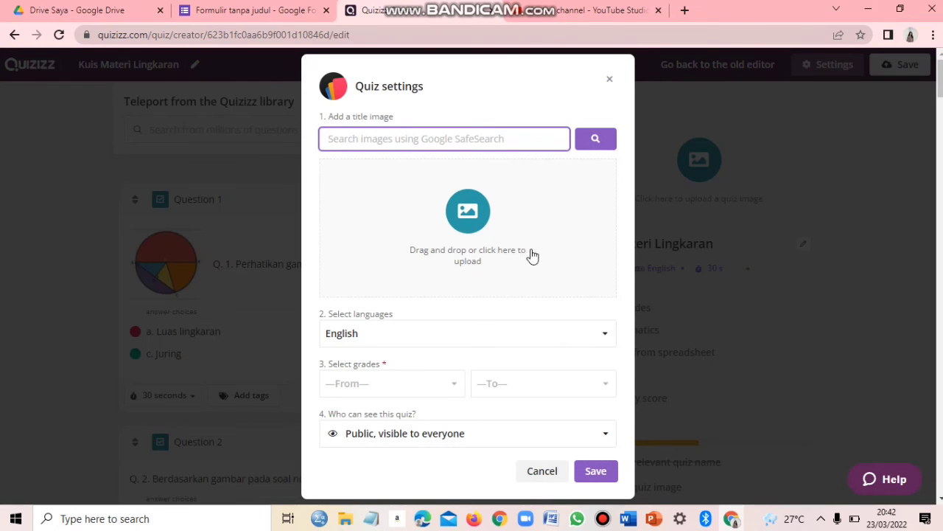
{"action": "left_click", "coordinate": [585, 333]}
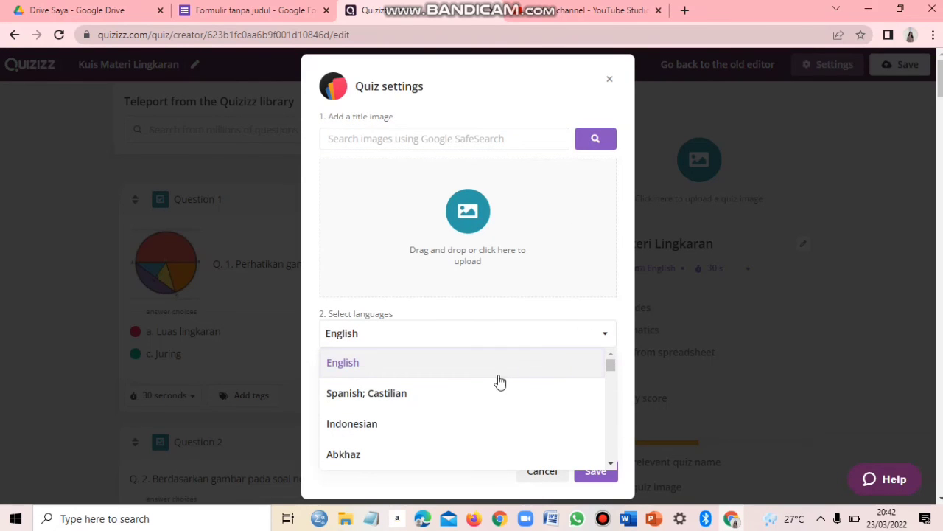
{"action": "left_click", "coordinate": [425, 420]}
- Set the quiz's grade range from 12th to 12th and save the quiz with these settings
{"action": "left_click", "coordinate": [449, 385]}
{"action": "left_click_drag", "start_coordinate": [460, 423], "coordinate": [443, 496]}
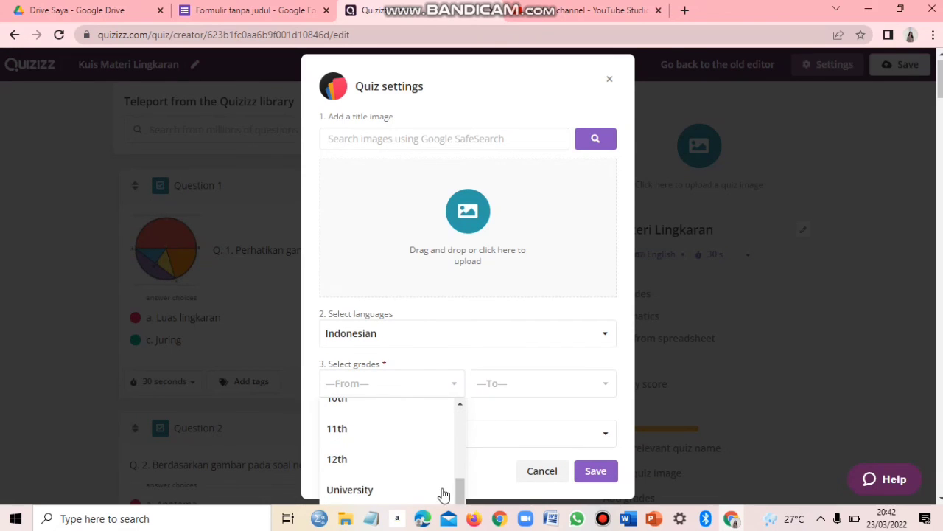
{"action": "left_click", "coordinate": [400, 461]}
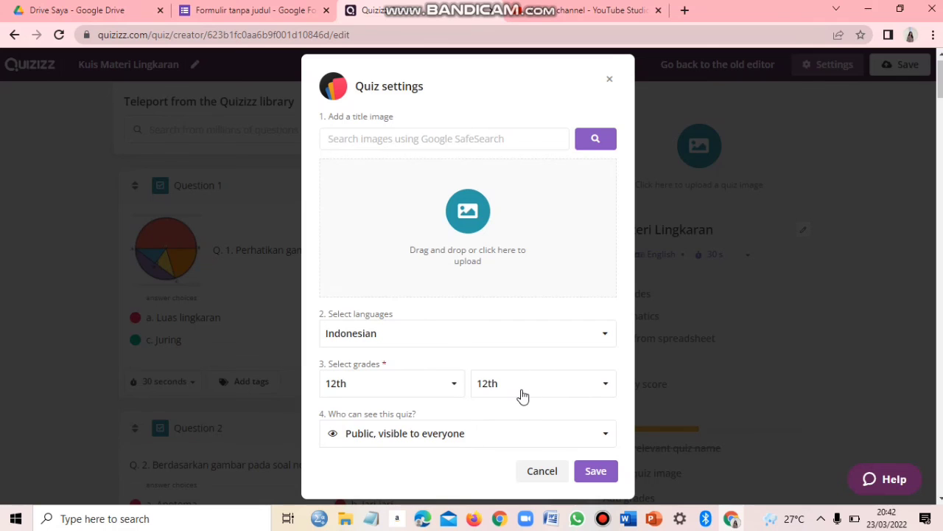
{"action": "left_click", "coordinate": [597, 470]}
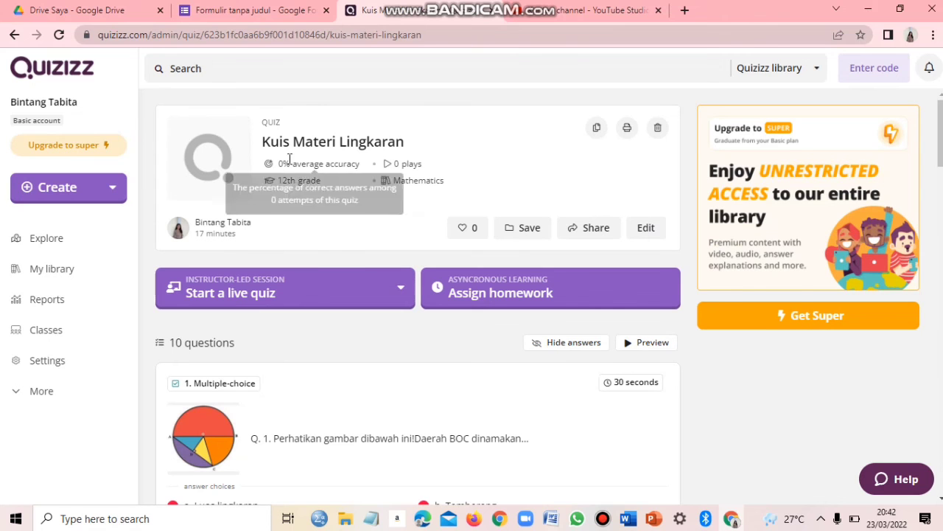
{"action": "scroll", "coordinate": [337, 312], "scroll_direction": "down", "scroll_amount": 9}
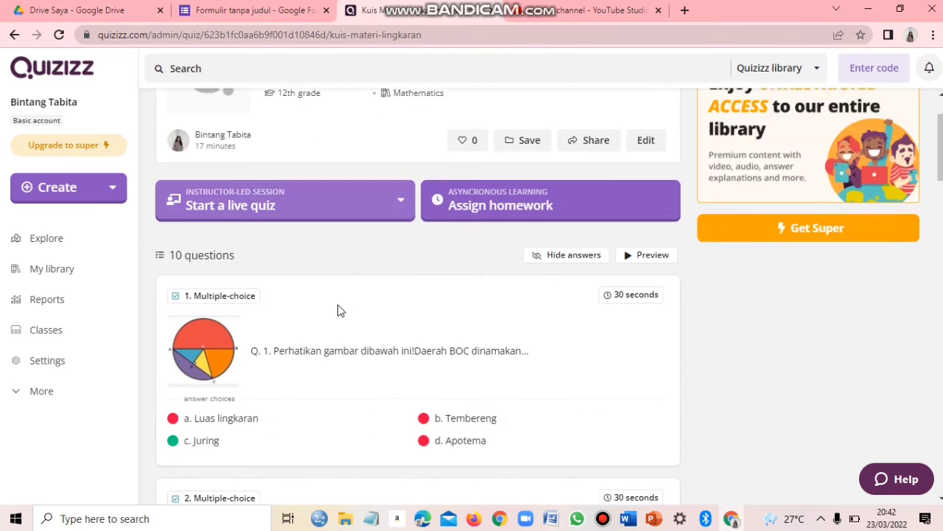
{"action": "scroll", "coordinate": [337, 311], "scroll_direction": "down", "scroll_amount": 11}
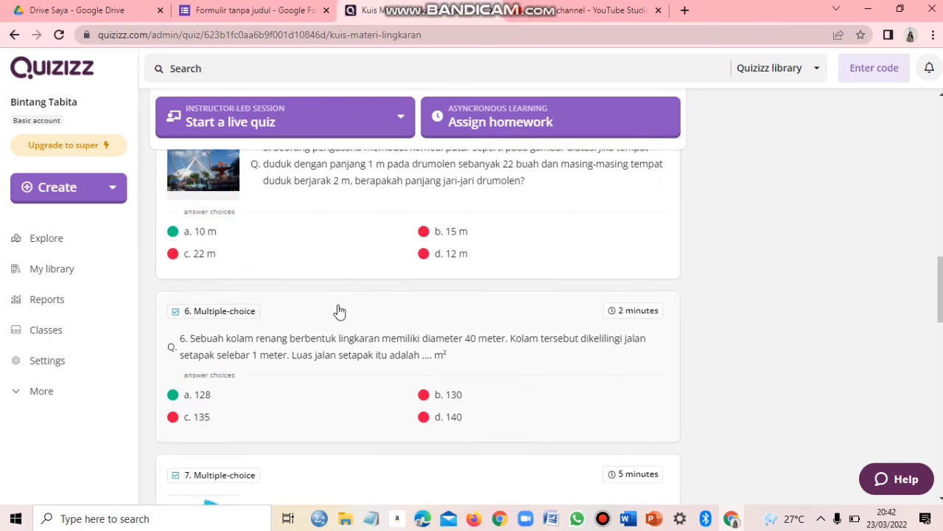
{"action": "scroll", "coordinate": [338, 308], "scroll_direction": "up", "scroll_amount": 4}
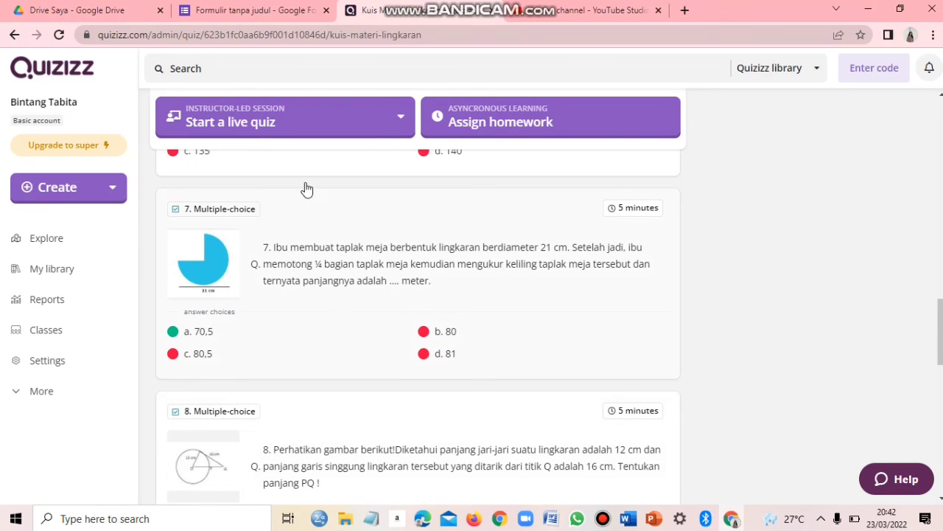
- Switch to Google Forms, view and select the shareable link of the "Soal Materi Lingkaran" form, and close the sending dialog
{"action": "left_click", "coordinate": [317, 13]}
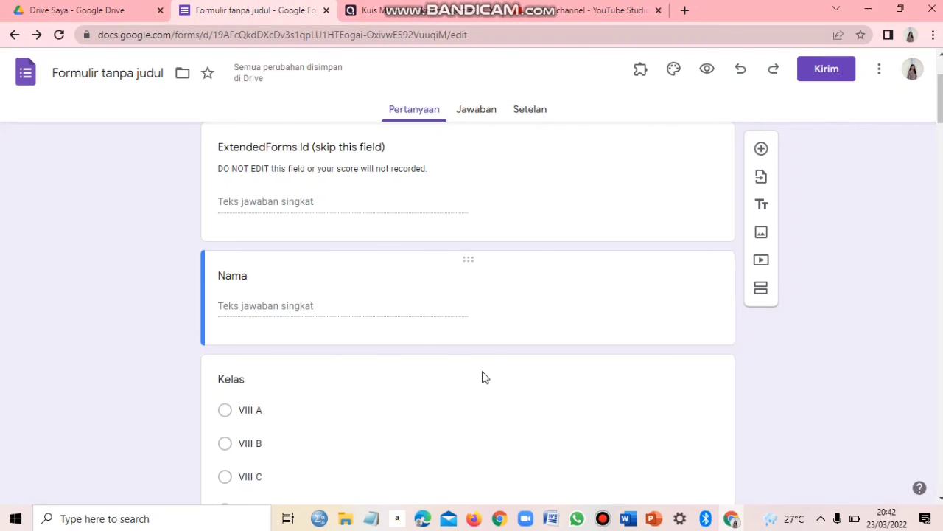
{"action": "scroll", "coordinate": [683, 207], "scroll_direction": "up", "scroll_amount": 2}
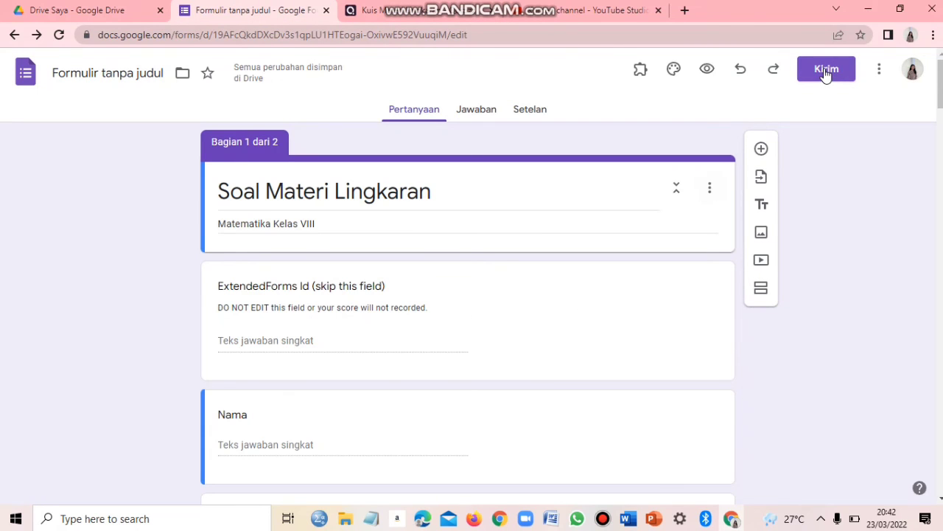
{"action": "left_click", "coordinate": [826, 72]}
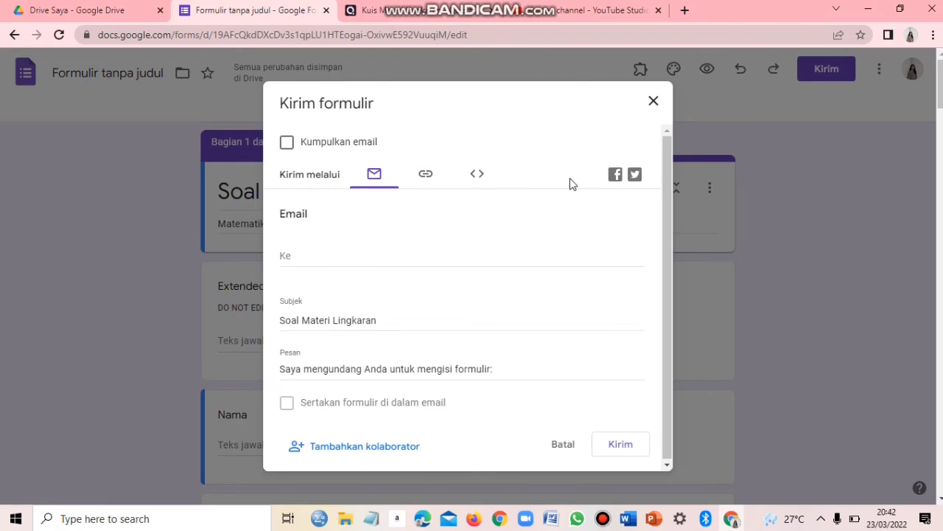
{"action": "left_click", "coordinate": [427, 177]}
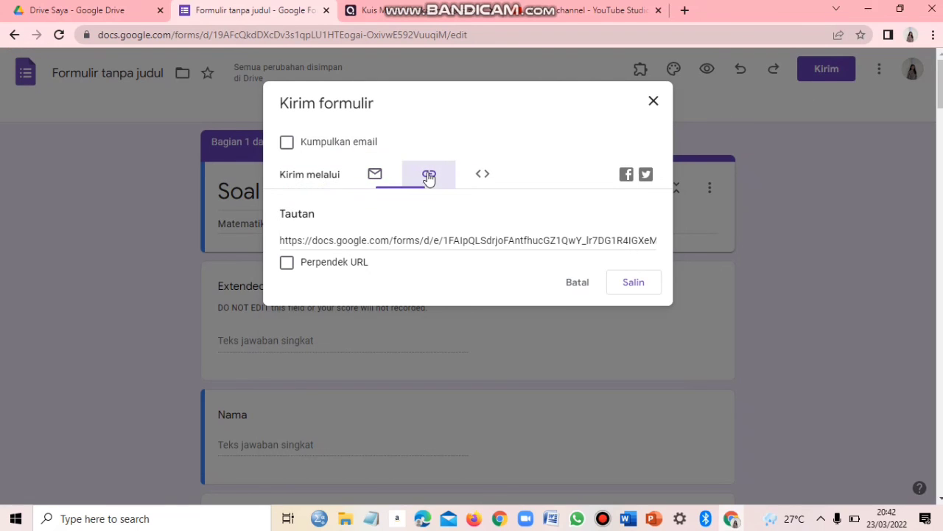
{"action": "left_click", "coordinate": [314, 239]}
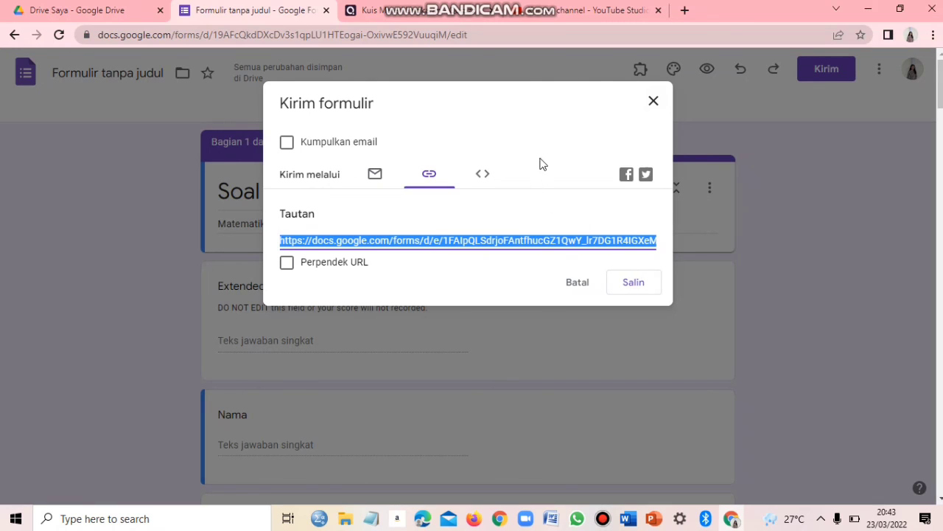
{"action": "left_click", "coordinate": [654, 111]}
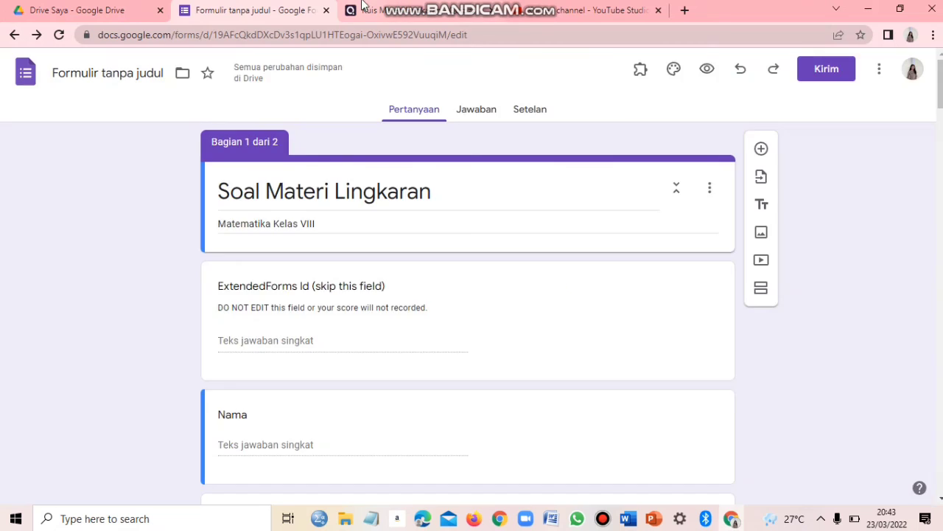
- Return to Quizizz and copy the public sharing link of the "Kuis Materi Lingkaran" quiz
{"action": "left_click", "coordinate": [362, 6]}
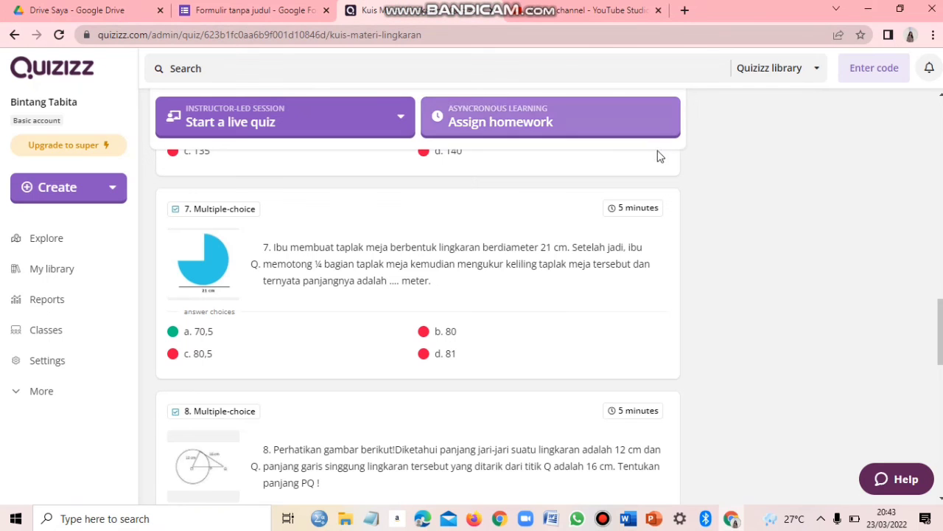
{"action": "scroll", "coordinate": [641, 166], "scroll_direction": "up", "scroll_amount": 3}
{"action": "scroll", "coordinate": [647, 151], "scroll_direction": "up", "scroll_amount": 10}
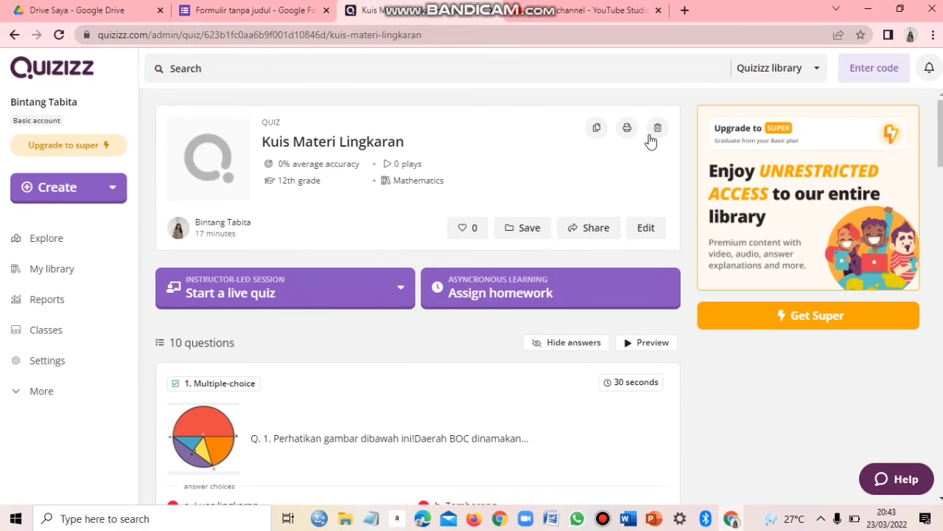
{"action": "left_click", "coordinate": [589, 229]}
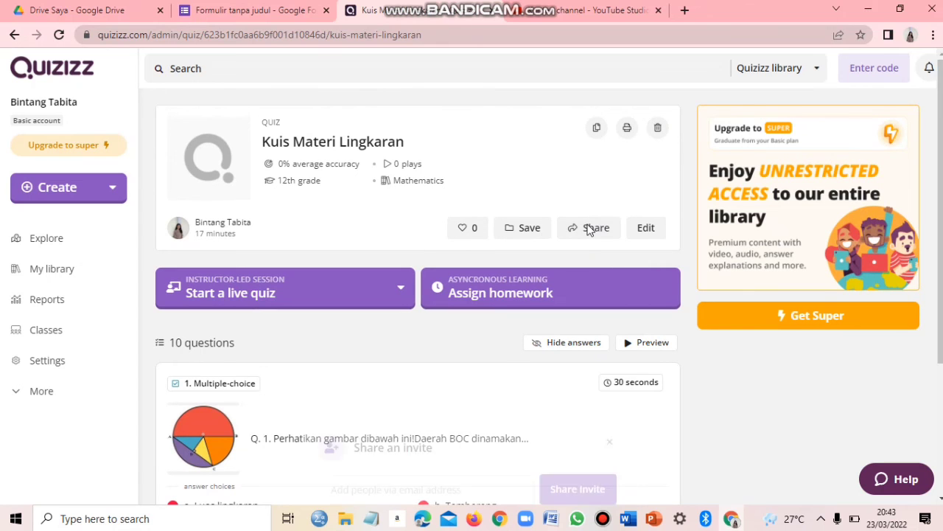
{"action": "left_click", "coordinate": [582, 374]}
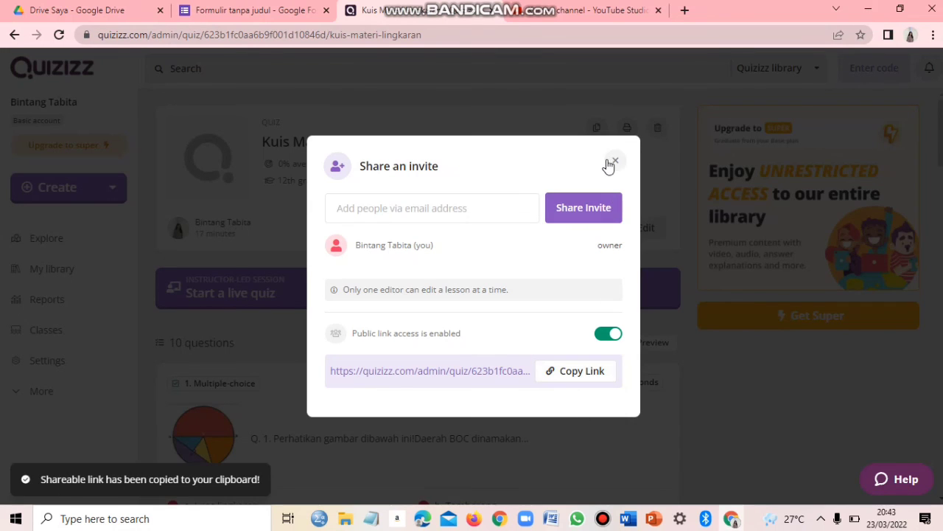
{"action": "left_click", "coordinate": [609, 162]}
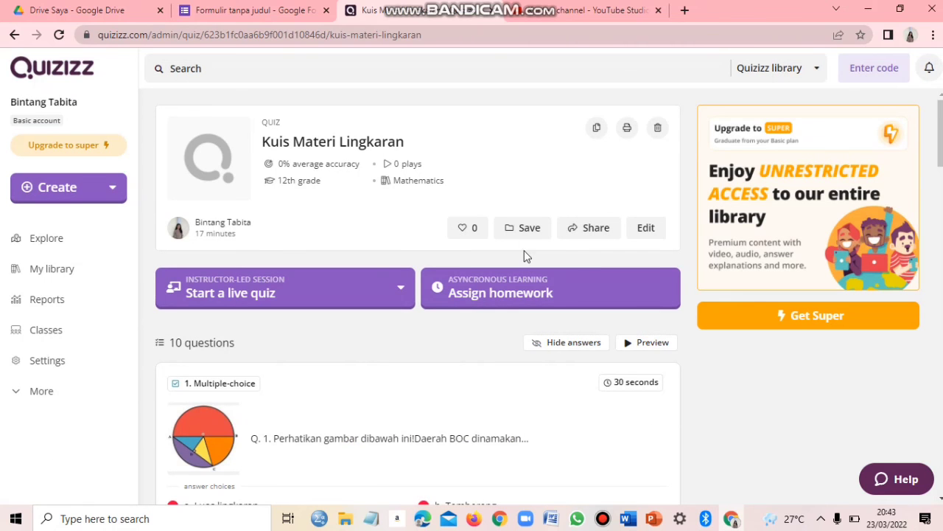